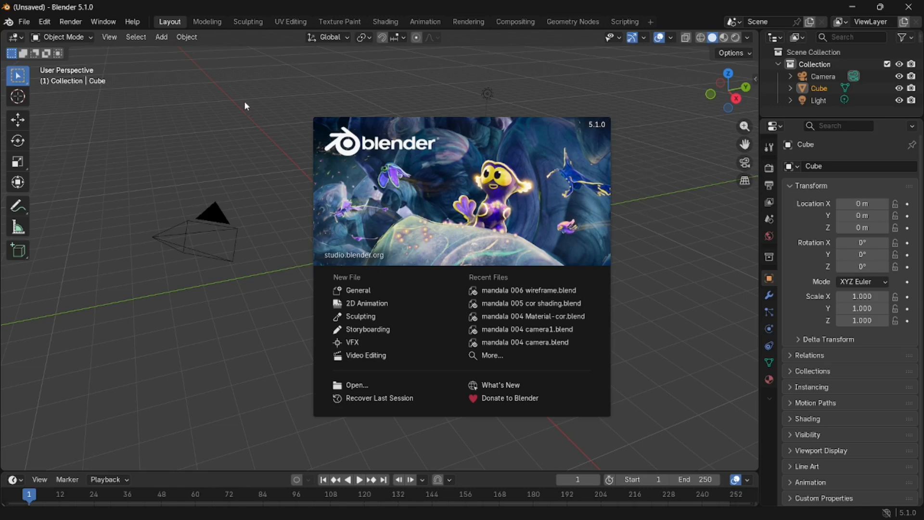
Start a new General file and select the default cube.
left_click(347, 288)
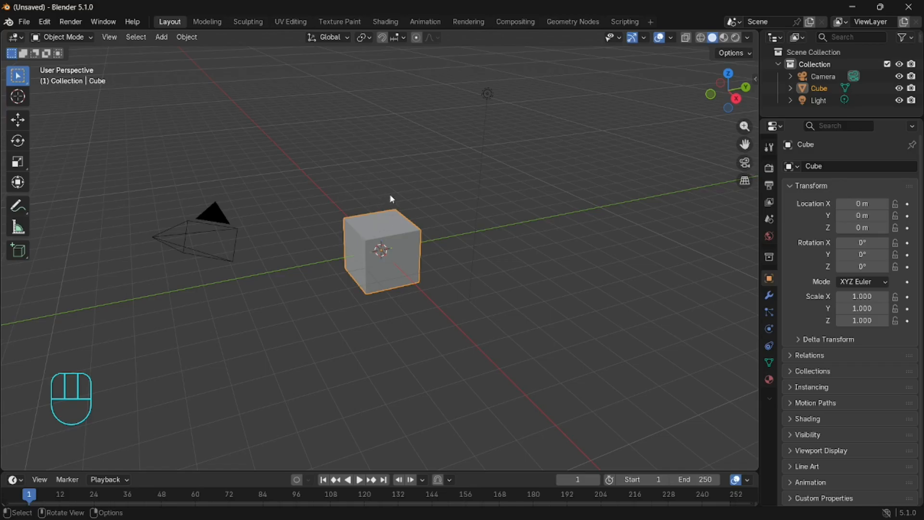
left_click(391, 226)
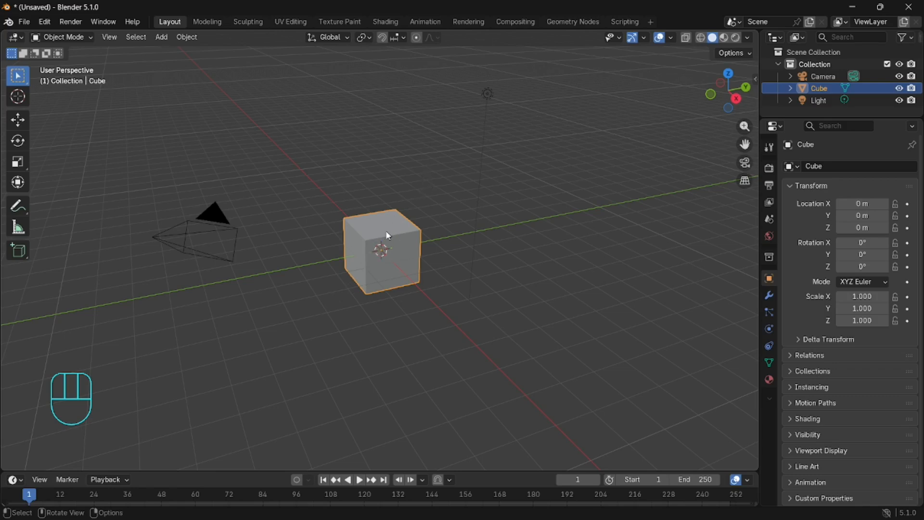
left_click(399, 222)
left_click(436, 182)
left_click(401, 232)
right_click(407, 232)
left_click(373, 216)
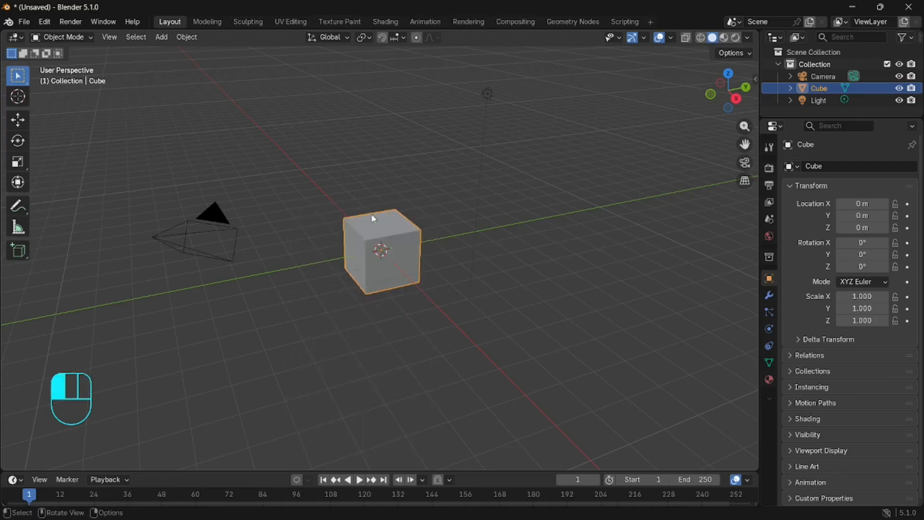
Enter Edit Mode on the cube and select its whole mesh in vertex selection mode.
left_click(86, 39)
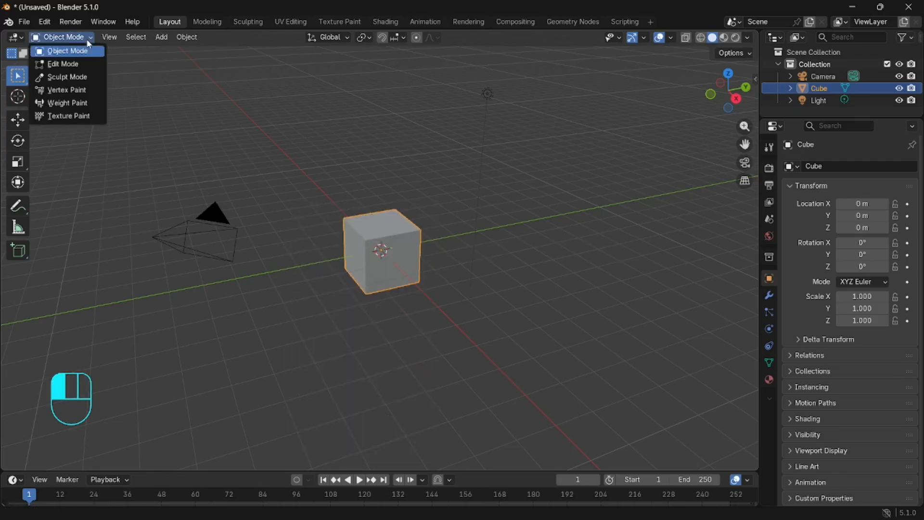
left_click(73, 64)
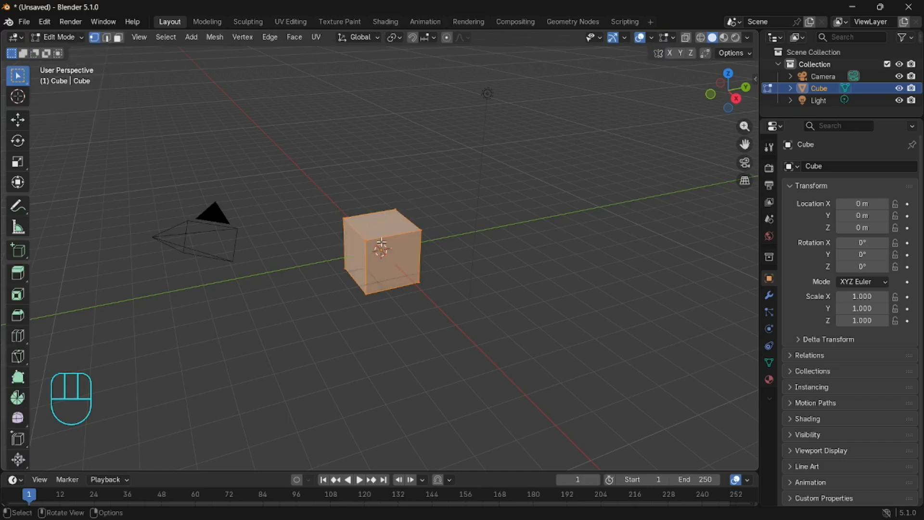
key("a")
left_click(98, 38)
middle_click_drag(446, 260, 481, 236)
key("a")
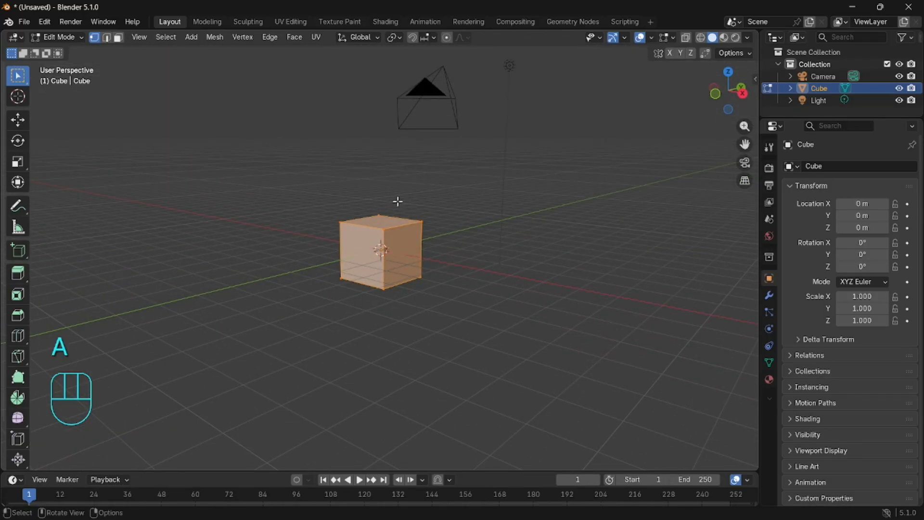
Subdivide the whole cube mesh with 10 cuts and a smoothness of 1 to round it into a sphere.
middle_click_drag(406, 200, 380, 177)
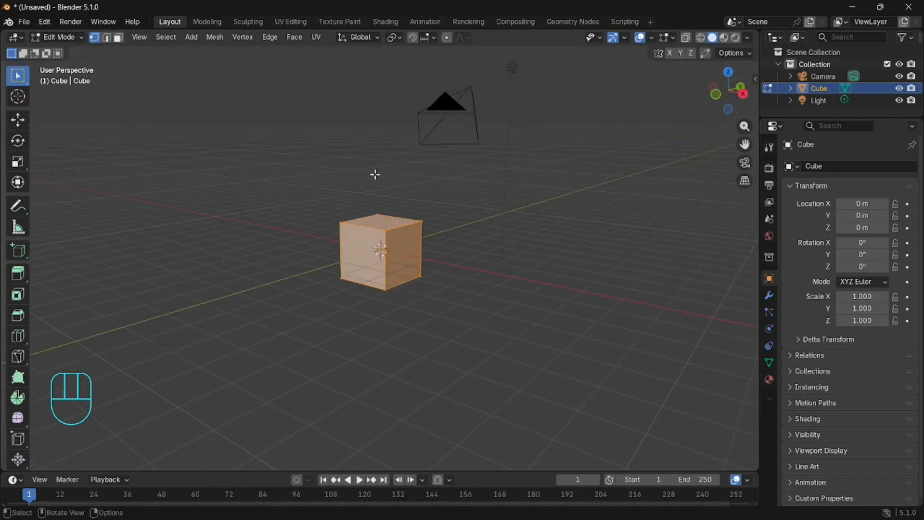
right_click(388, 200)
left_click(386, 200)
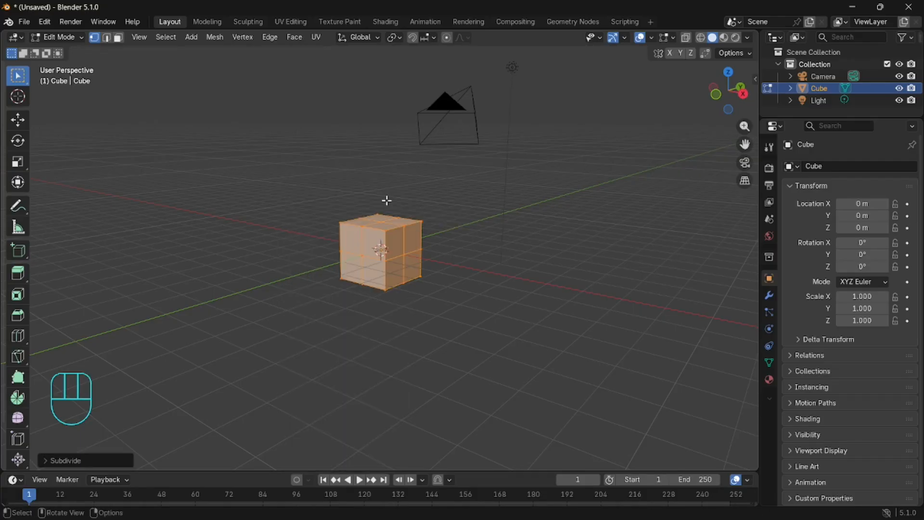
left_click(82, 462)
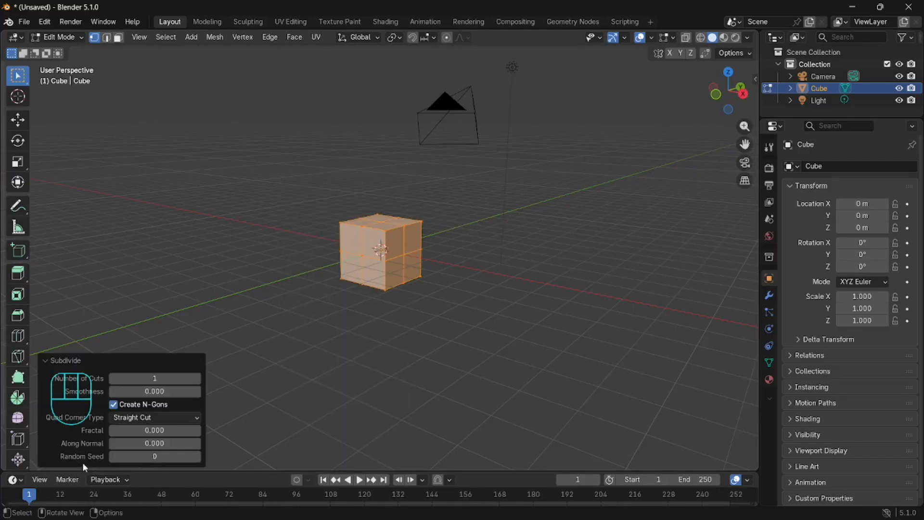
left_click(160, 379)
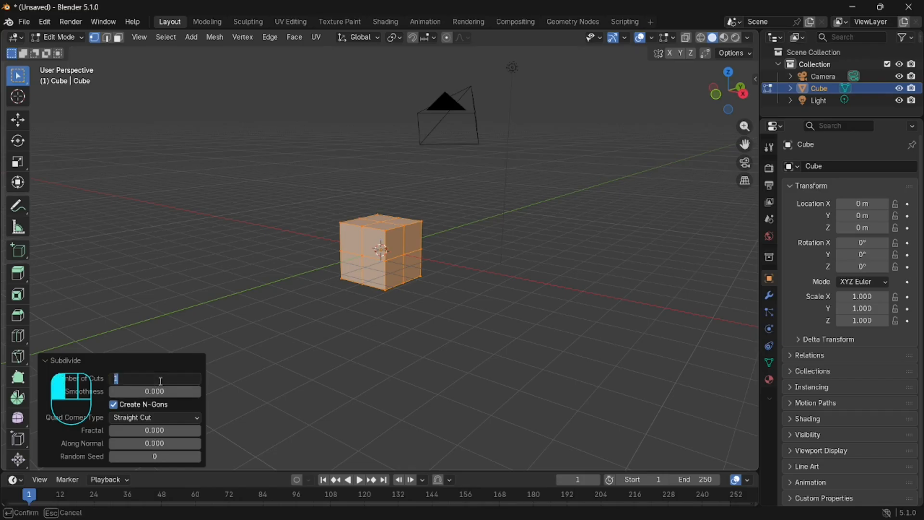
type("10")
key("Tab")
type("1")
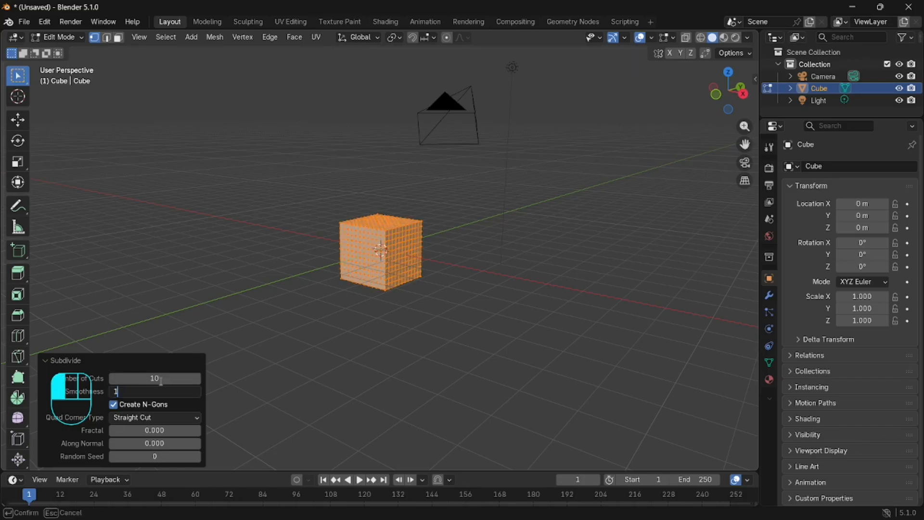
key("Return")
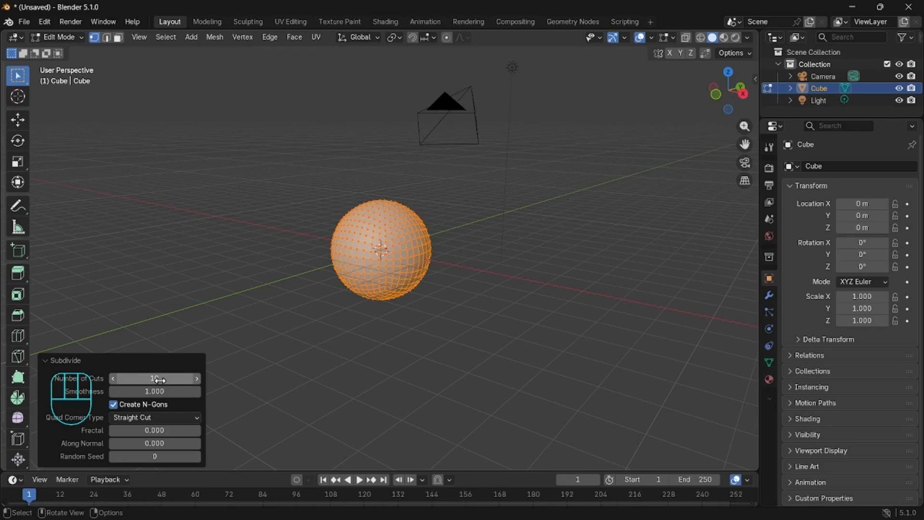
Switch to face selection mode and select a single face on the upper front of the rounded cube.
middle_click_drag(451, 276, 471, 239)
left_click(471, 239)
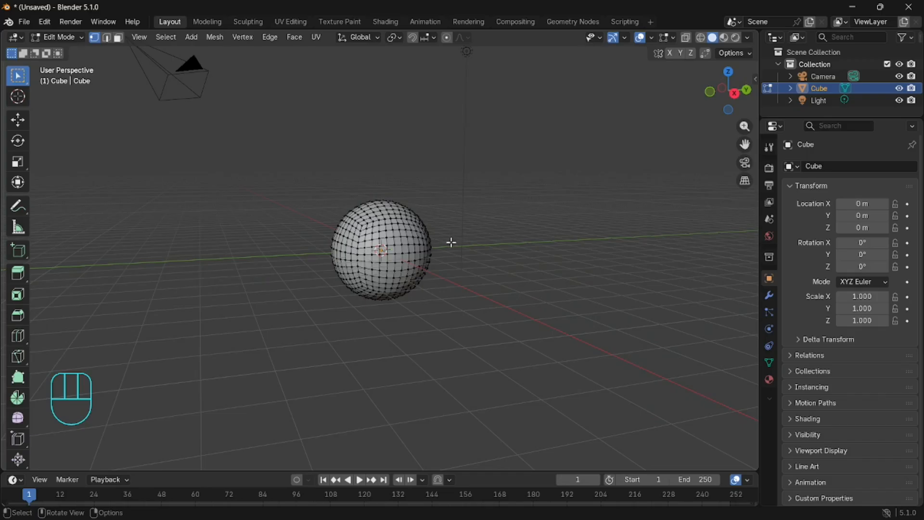
key("KP_1")
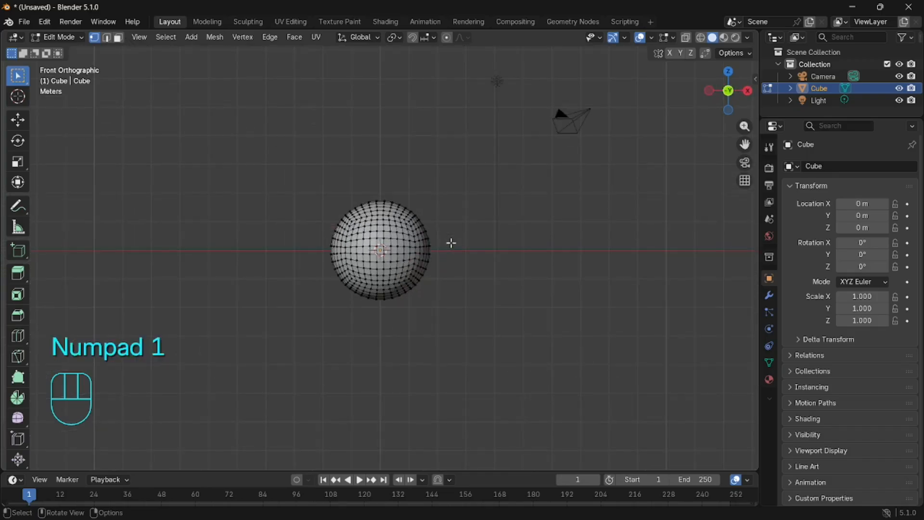
scroll(381, 259, "up", 5)
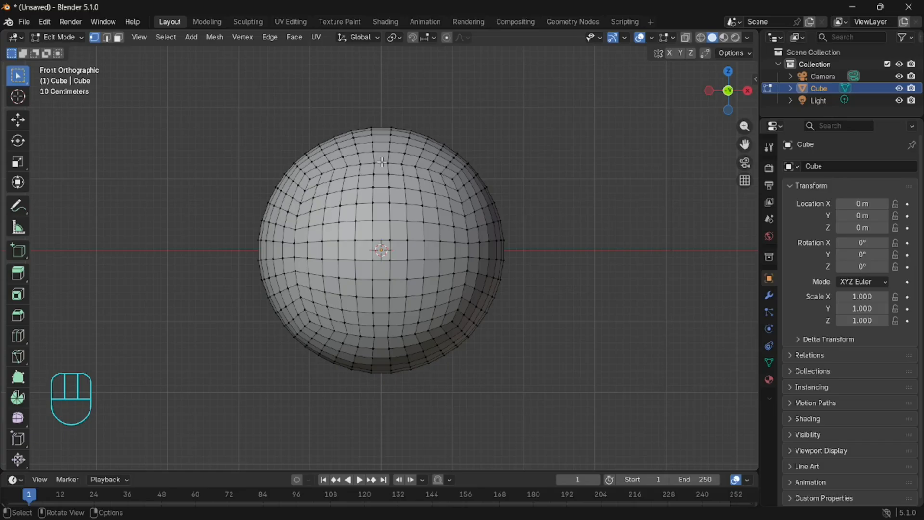
left_click(119, 37)
left_click(368, 168)
middle_click_drag(383, 224, 420, 209)
scroll(419, 209, "down", 5)
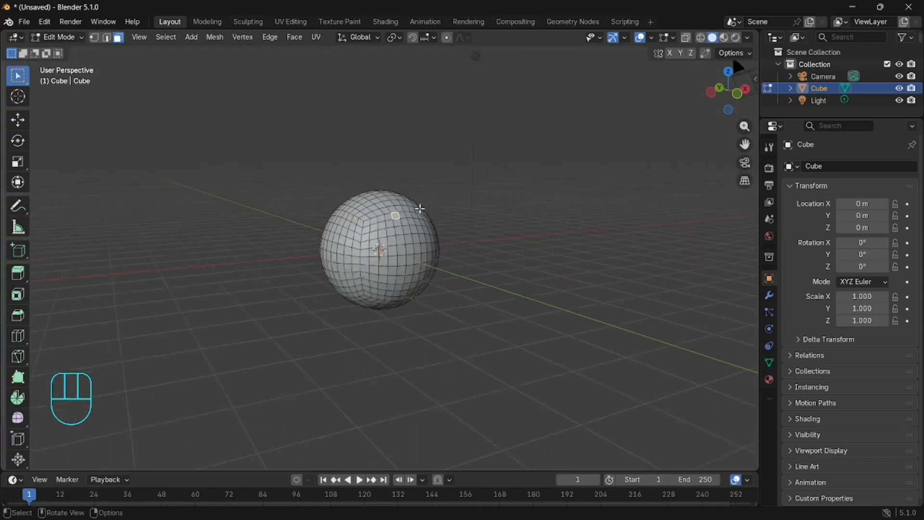
Return to Object Mode and delete the rounded cube.
left_click(64, 39)
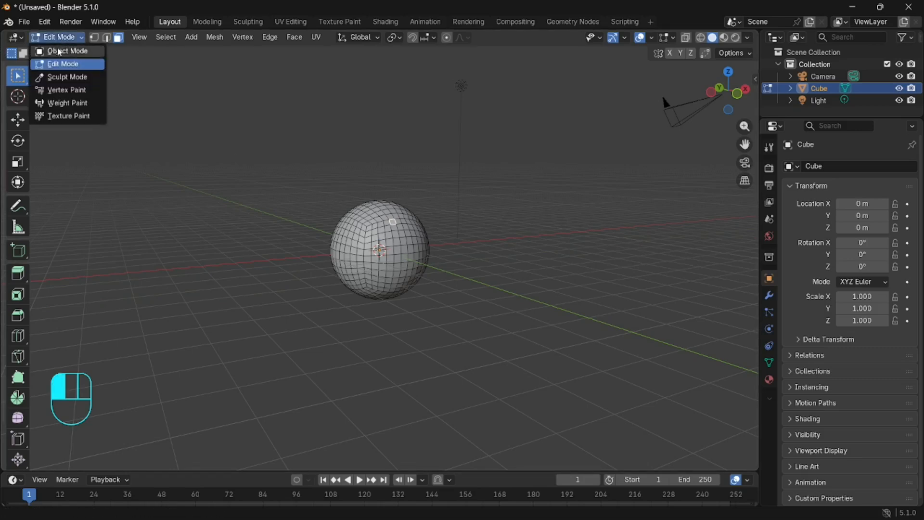
left_click(81, 48)
left_click(398, 227)
key("Delete")
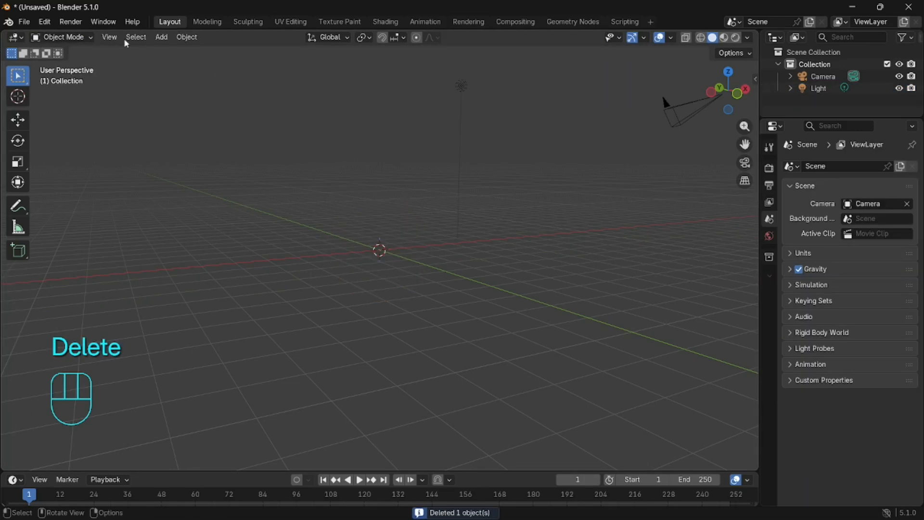
Add a UV sphere mesh at the origin and show it in front view.
left_click(162, 38)
mouse_move(172, 52)
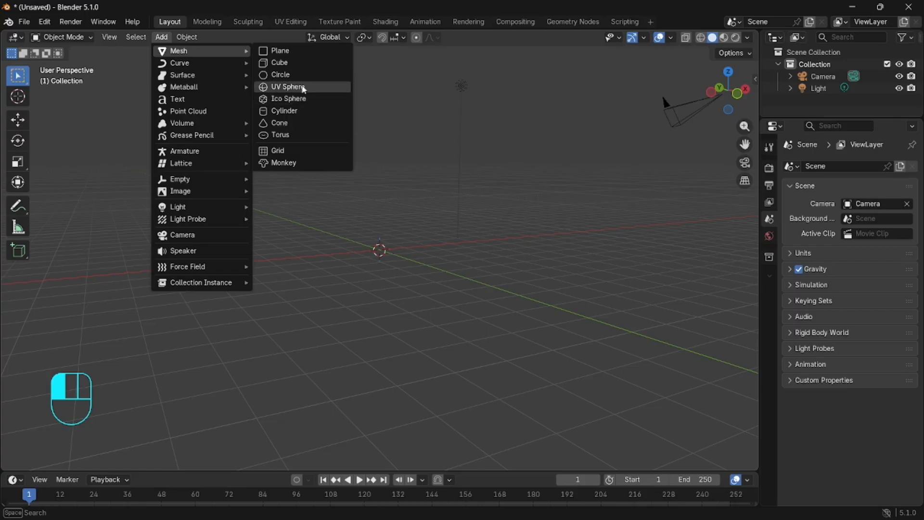
left_click(294, 87)
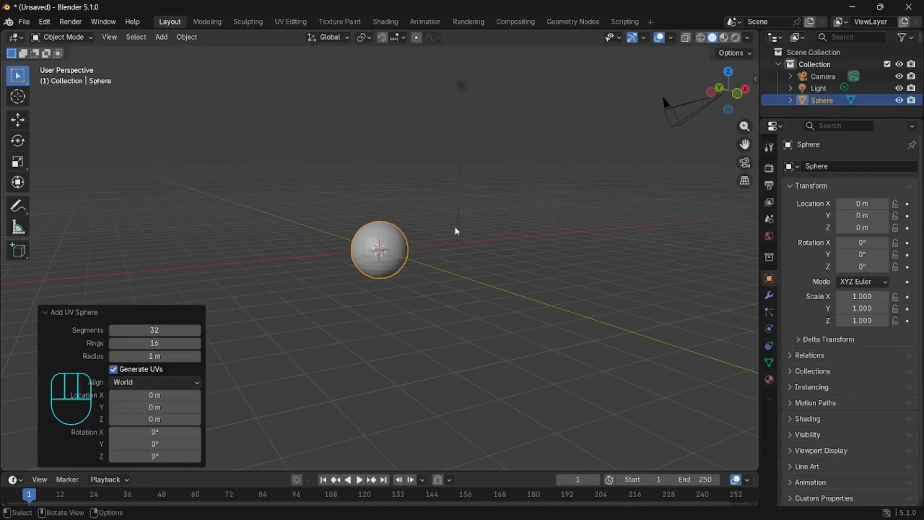
scroll(380, 248, "up", 5)
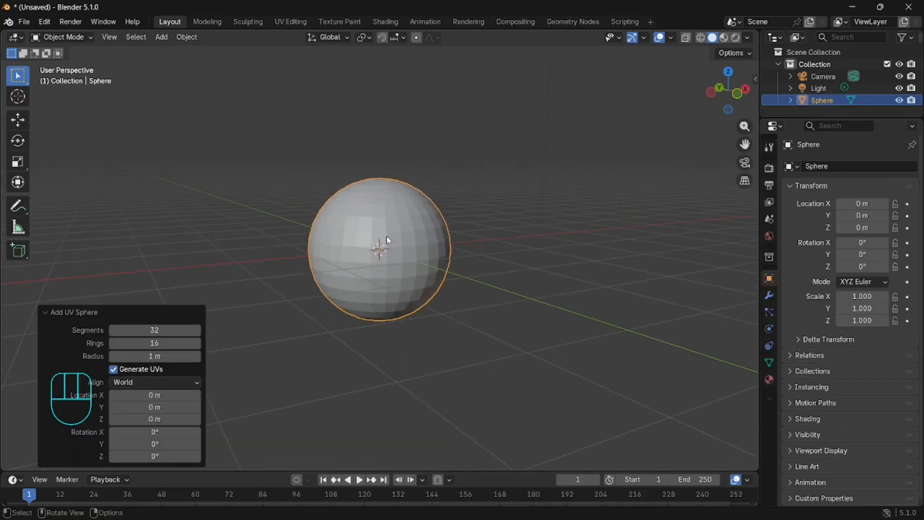
key("KP_1")
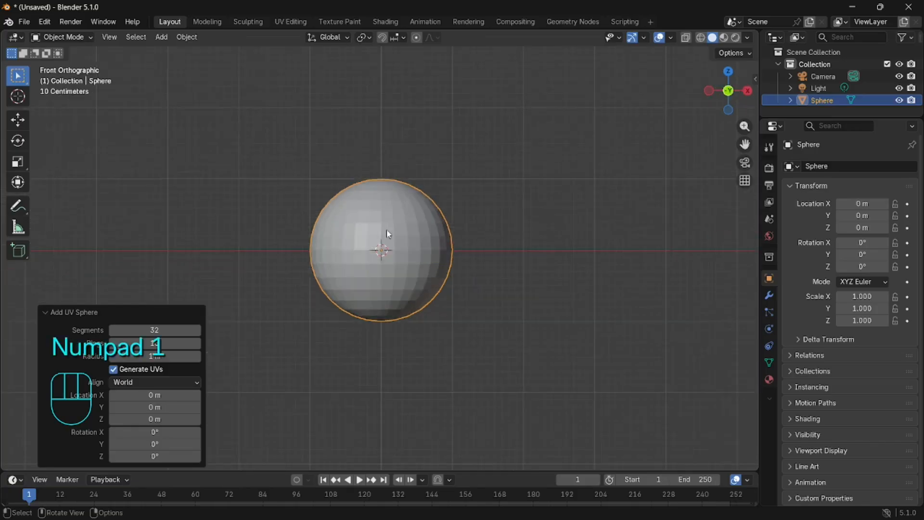
scroll(402, 218, "up", 1)
scroll(402, 218, "up", 1)
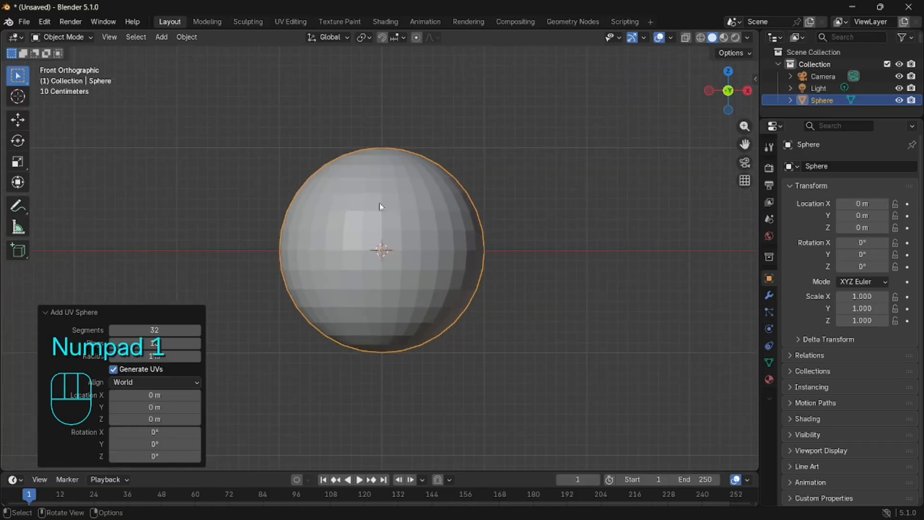
Enter Edit Mode on the UV sphere and select all of its faces.
left_click(62, 37)
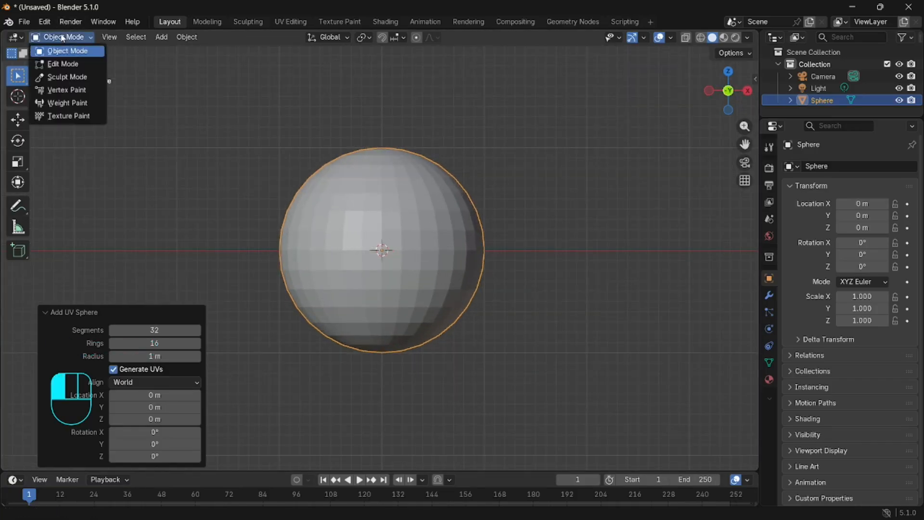
left_click(67, 63)
left_click(389, 187)
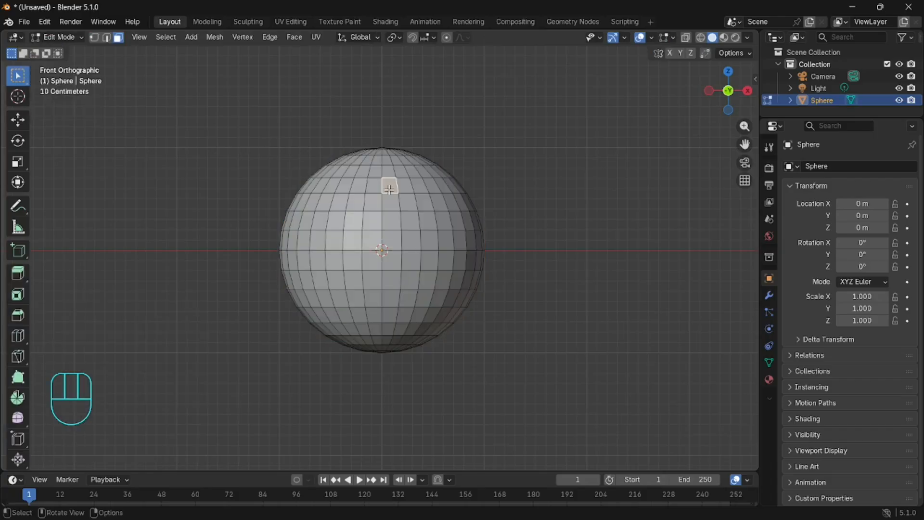
key("a")
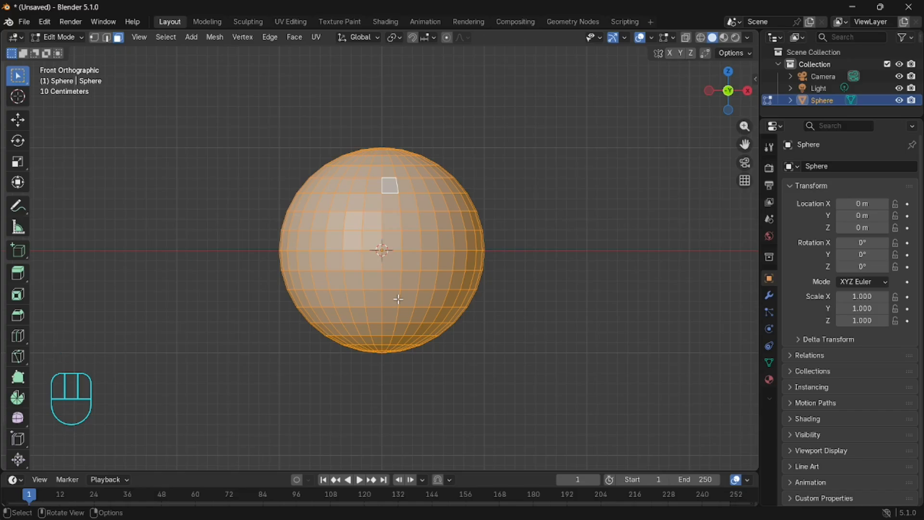
middle_click_drag(432, 319, 404, 255)
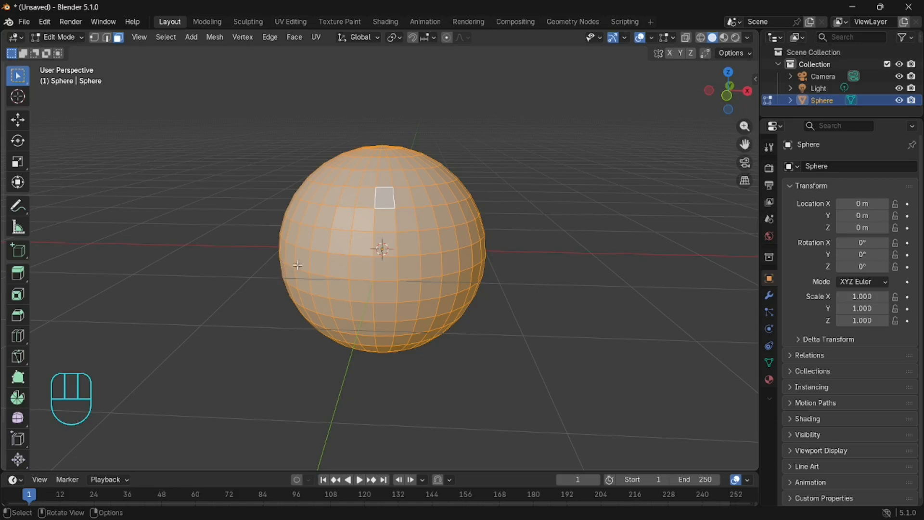
key("KP_1")
left_click(468, 147)
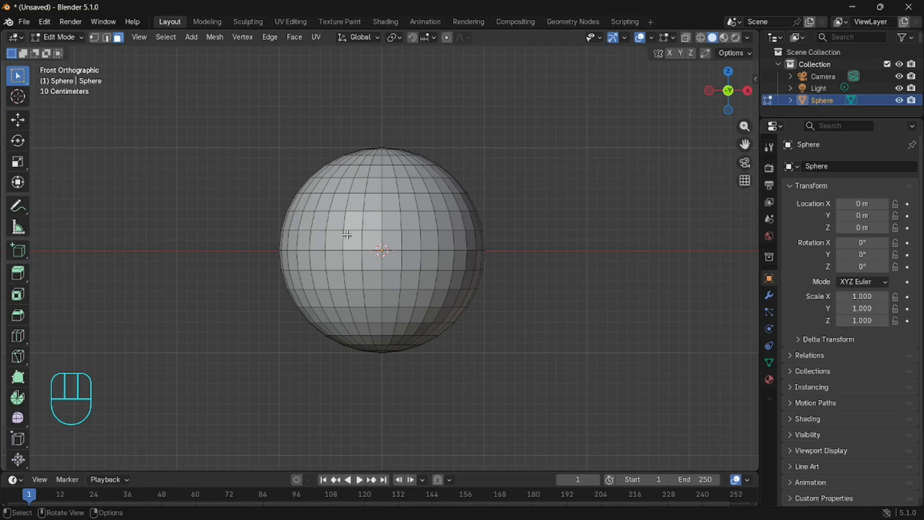
left_click(379, 202)
key("a")
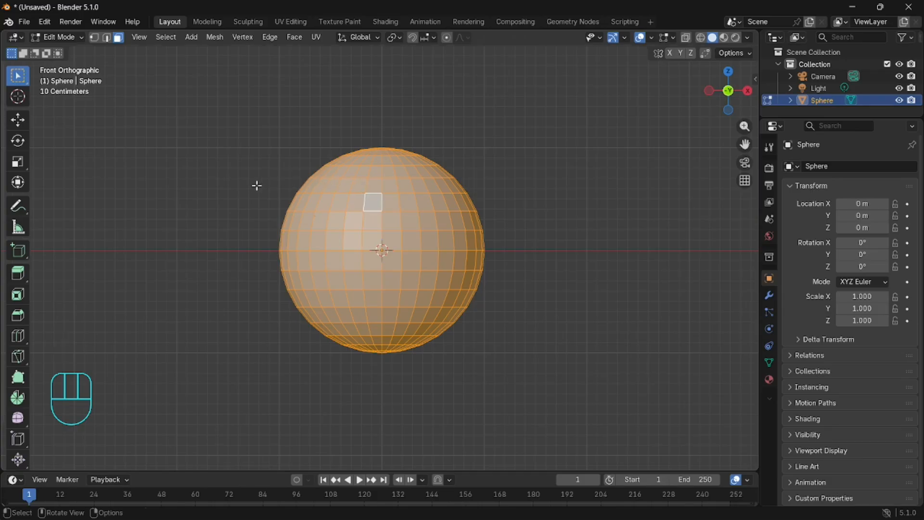
Apply Inset Faces to the whole sphere with zero thickness and turn on the Individual option.
key("i")
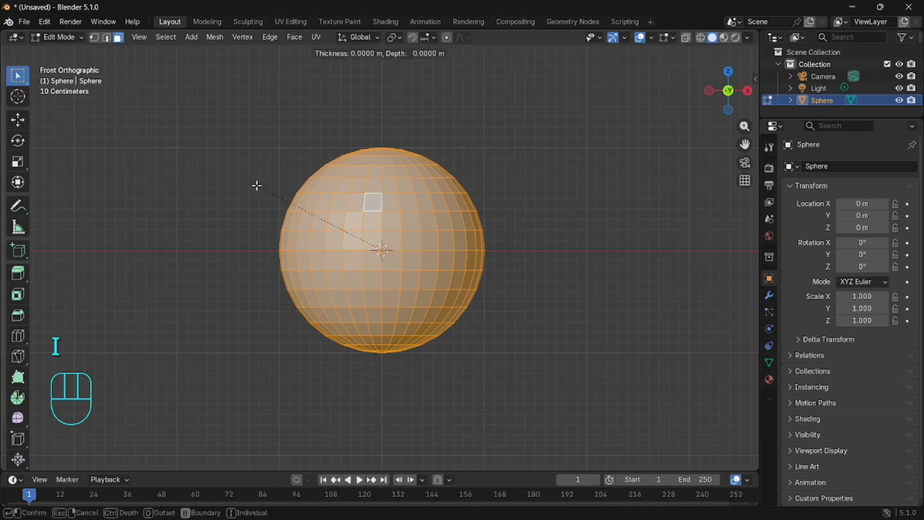
left_click(226, 185)
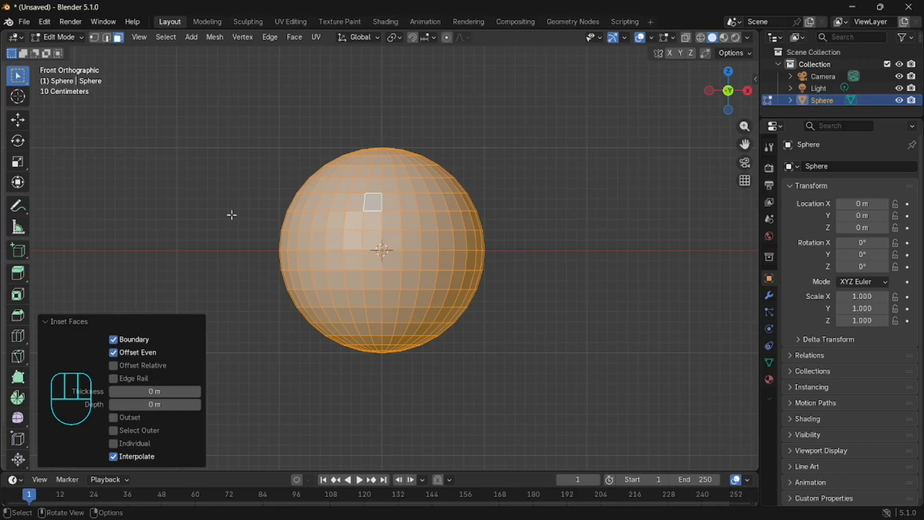
left_click(116, 446)
left_click(393, 242)
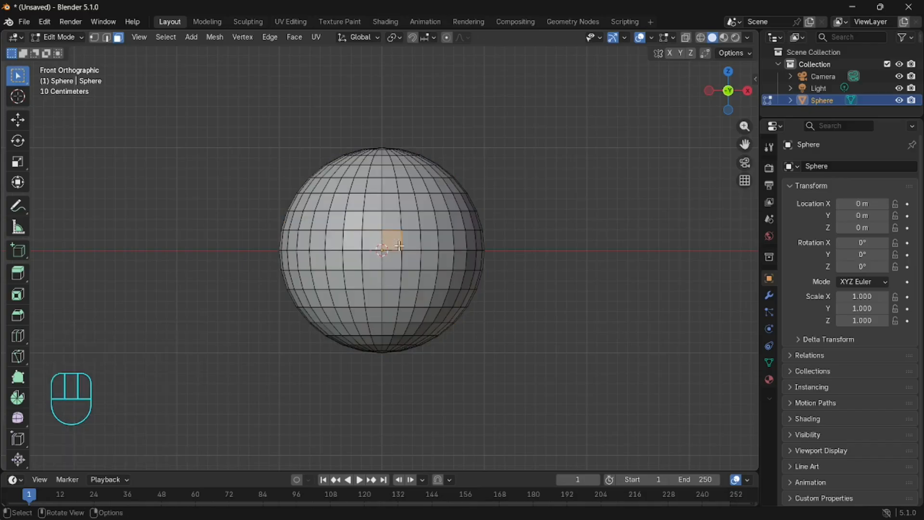
Select all faces of the sphere and inset them individually with a thickness of about 0.072 m.
key("a")
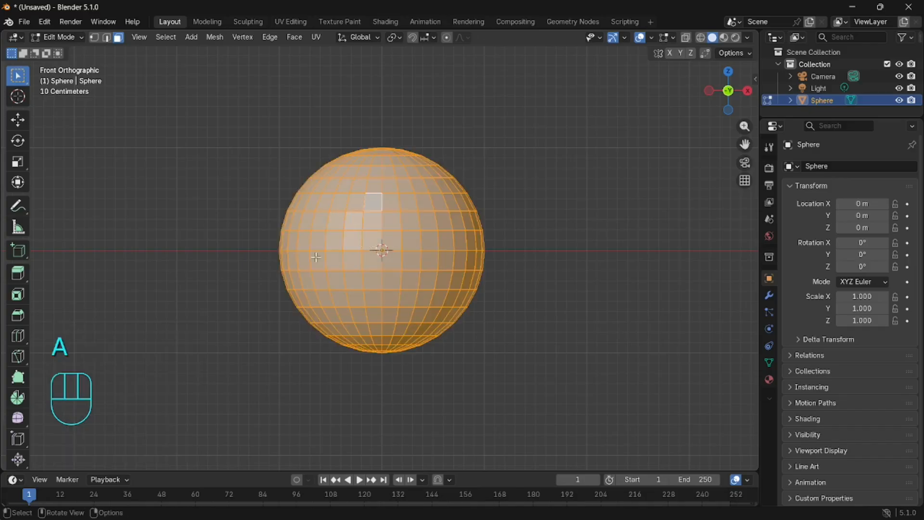
key("i")
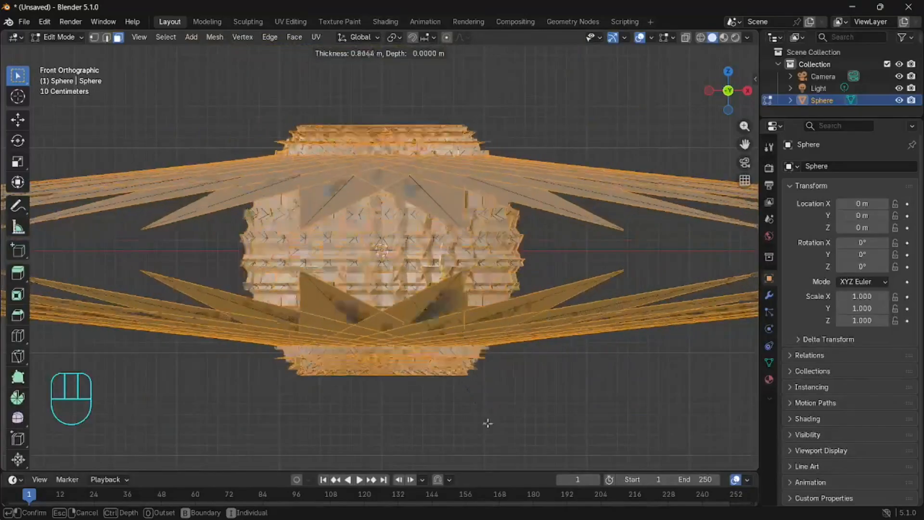
left_click(535, 469)
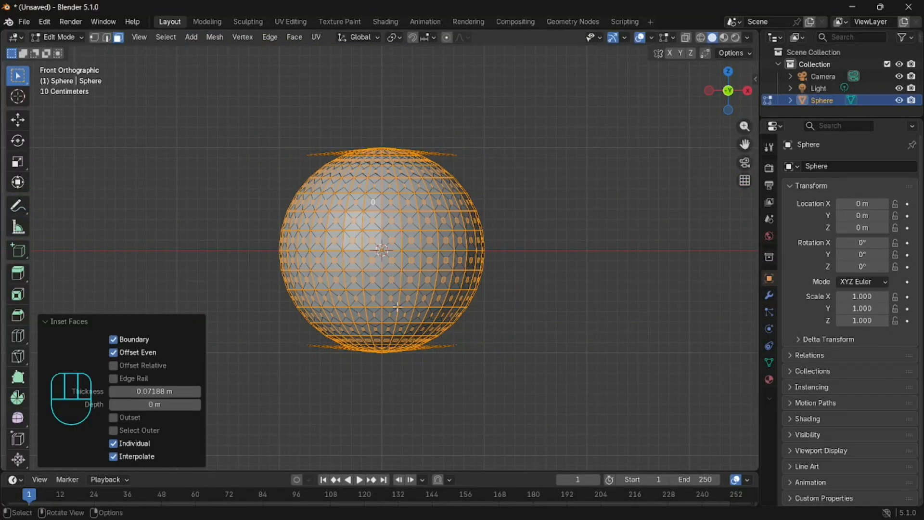
Reduce the individual face inset's thickness to about 0.0069 m and set its depth to about 0.204 m.
middle_click_drag(393, 236, 432, 254)
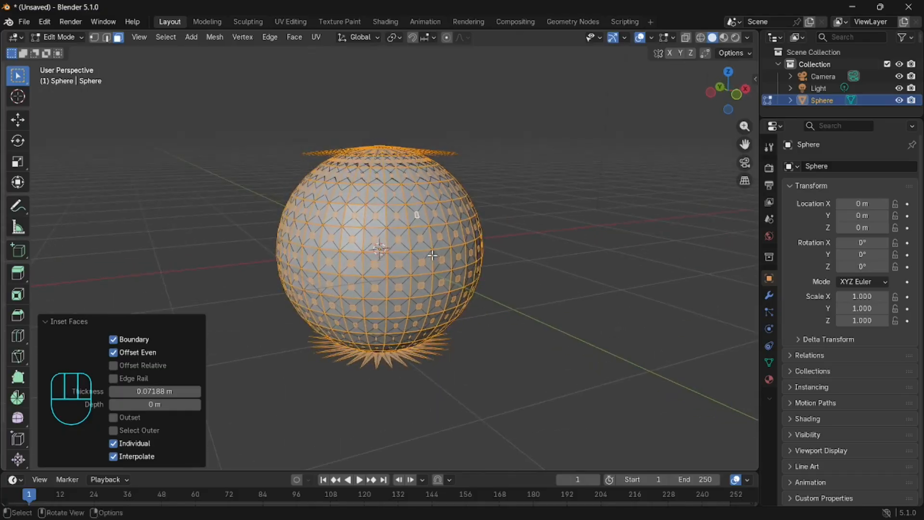
left_click_drag(158, 389, 195, 402)
left_click_drag(133, 385, 105, 385)
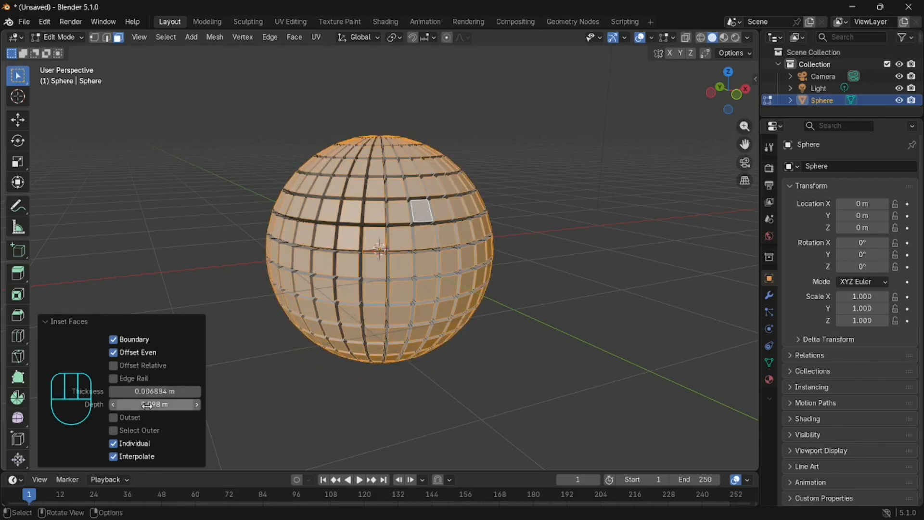
left_click_drag(154, 404, 146, 404)
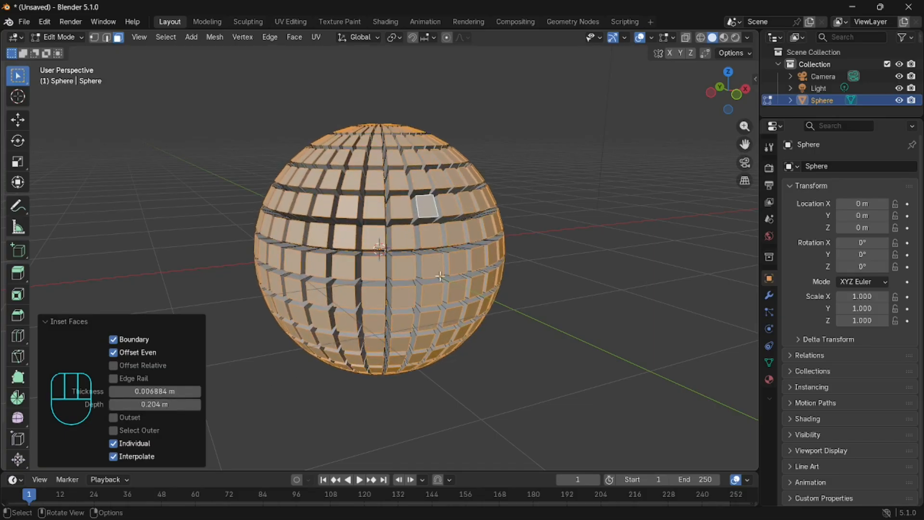
Increase the inset depth to about 0.304 m so the sphere's faces protrude further as separate blocks.
scroll(431, 274, "down", 2)
middle_click_drag(431, 274, 405, 260)
scroll(405, 260, "up", 4)
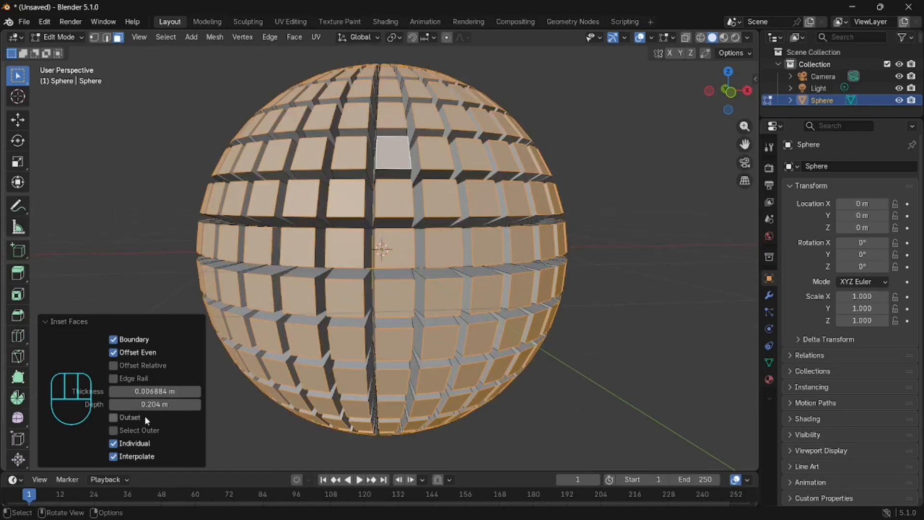
middle_click_drag(473, 338, 478, 338)
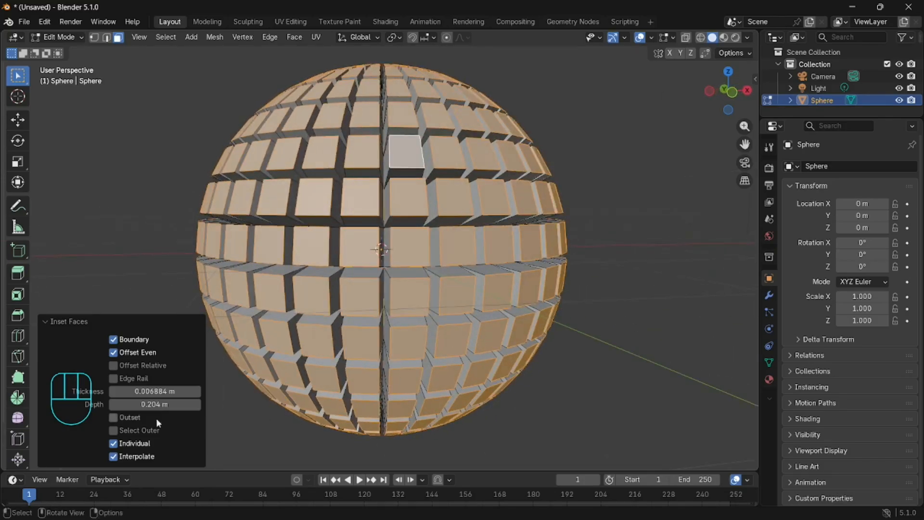
left_click_drag(157, 404, 176, 405)
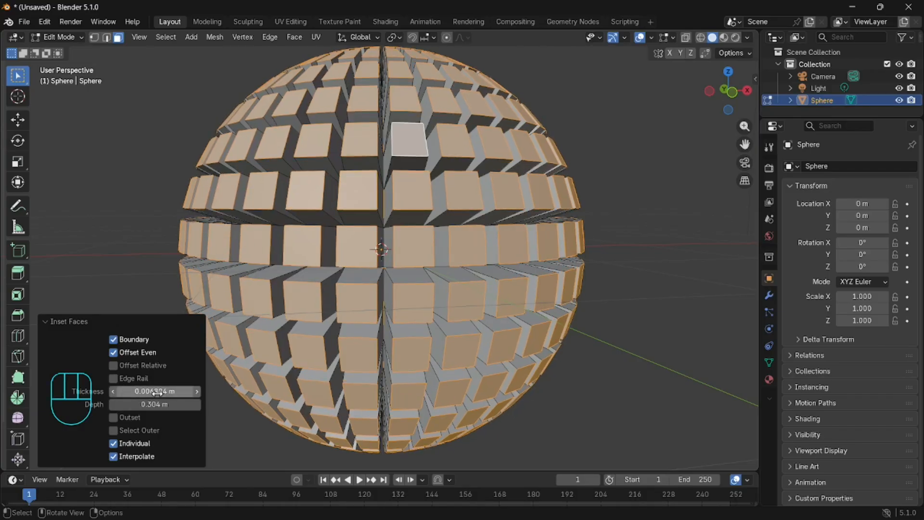
left_click(142, 430)
left_click(142, 430)
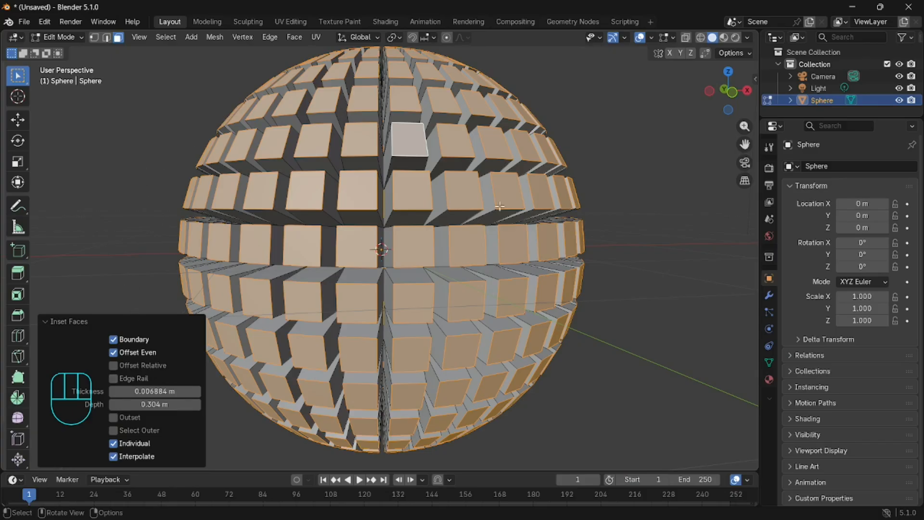
Return to Object Mode and deselect the sphere.
scroll(548, 222, "down", 3)
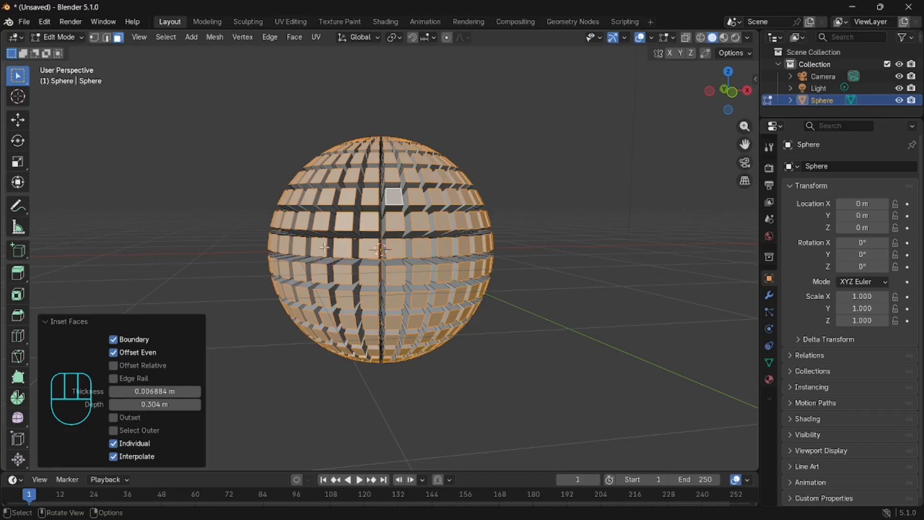
left_click(57, 37)
left_click(71, 49)
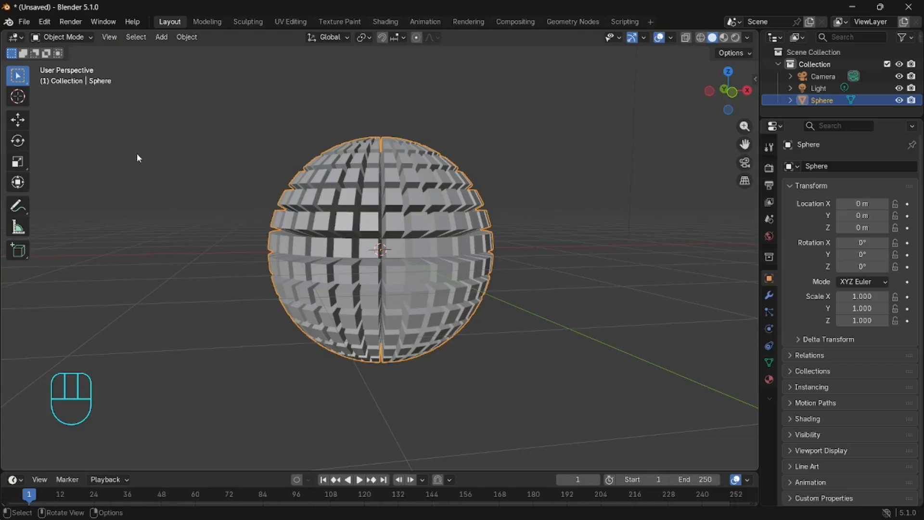
left_click(155, 162)
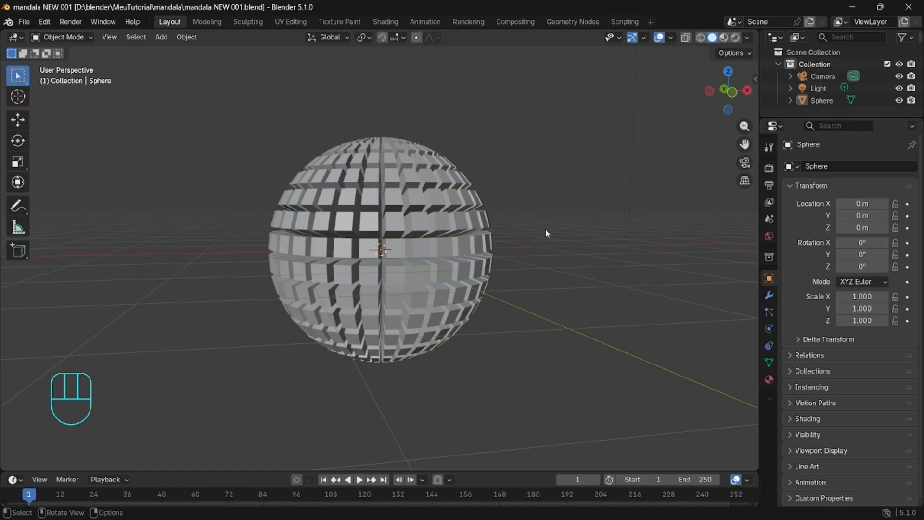
Add a Smooth modifier to the sphere.
left_click(769, 297)
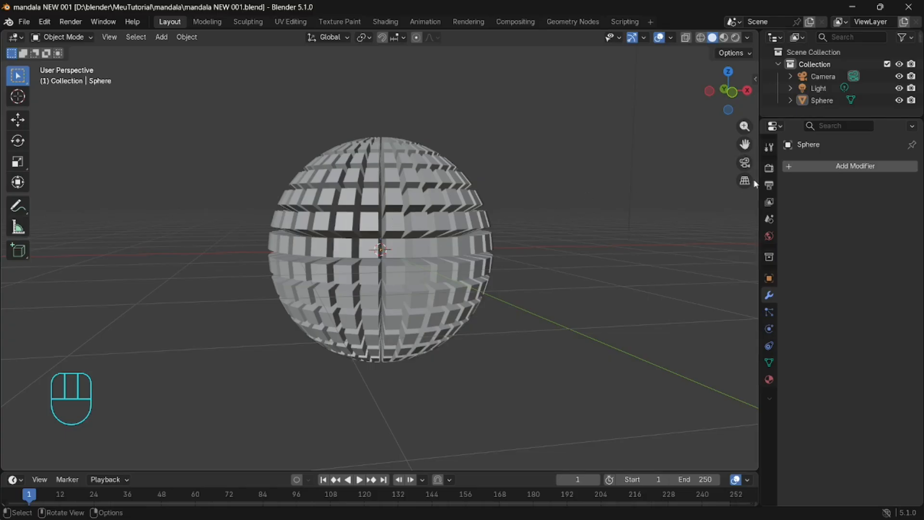
left_click(790, 167)
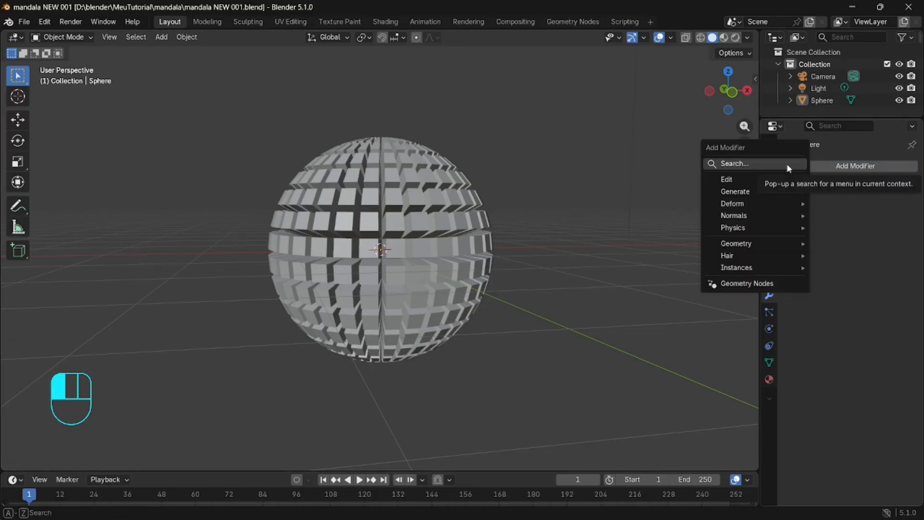
left_click(789, 164)
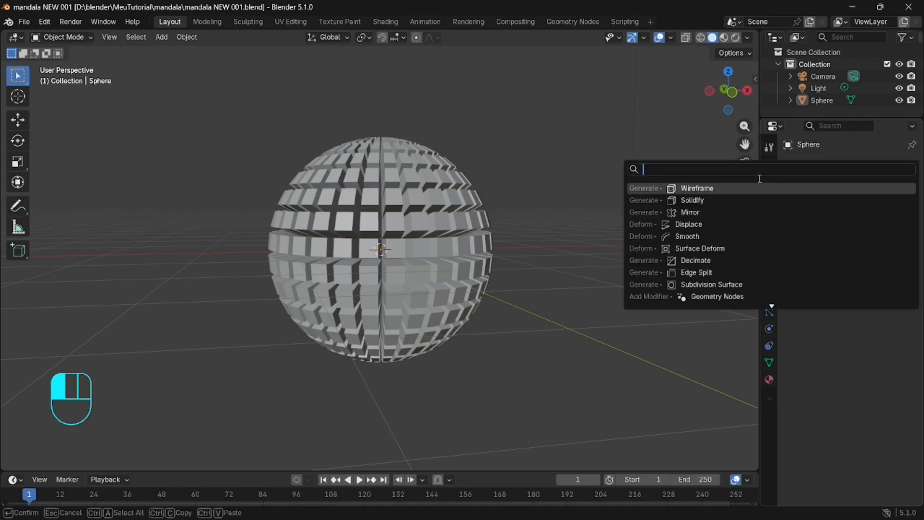
left_click(701, 235)
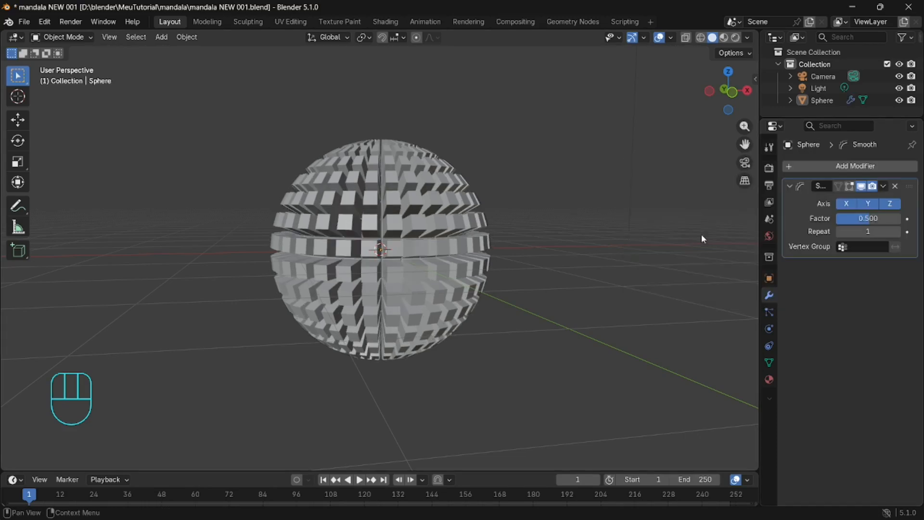
Set the Smooth modifier's factor to about 1.522 and collapse its settings.
mouse_move(871, 220)
left_mouse_down()
mouse_move(849, 220)
mouse_move(884, 220)
left_mouse_up()
scroll(435, 231, "up", 3)
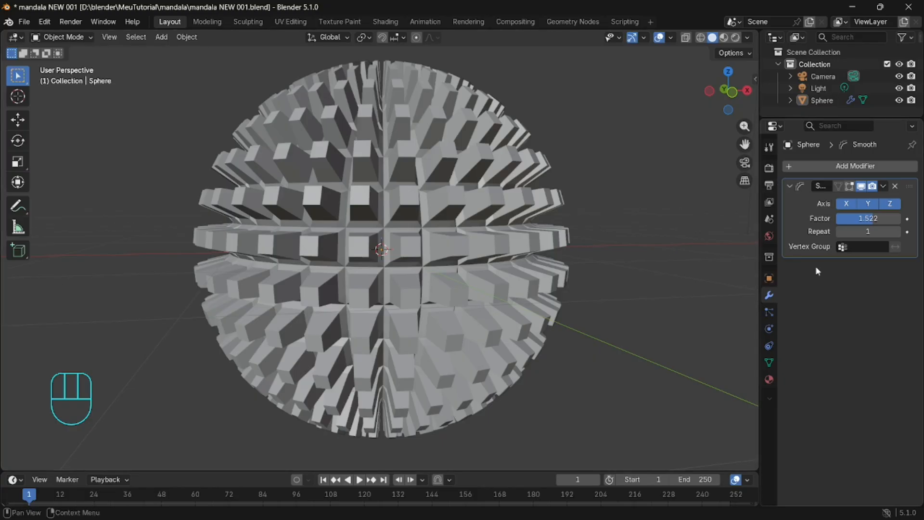
mouse_move(866, 232)
left_mouse_down()
mouse_move(876, 232)
mouse_move(866, 231)
left_mouse_up()
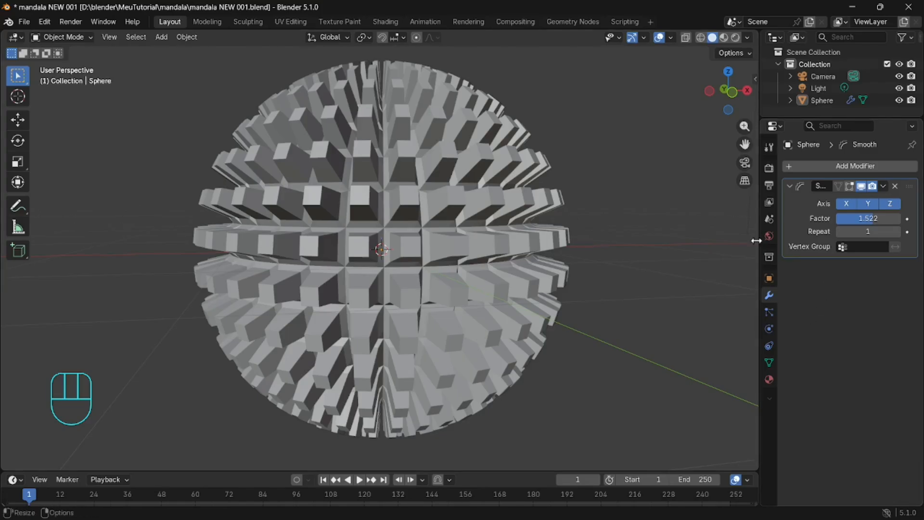
left_click(789, 187)
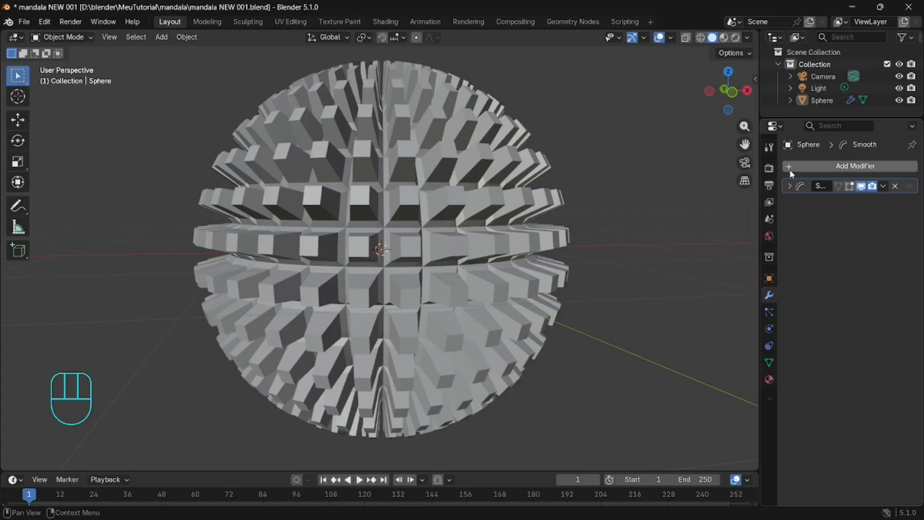
Add a Displace modifier to the sphere after the Smooth modifier.
left_click(793, 165)
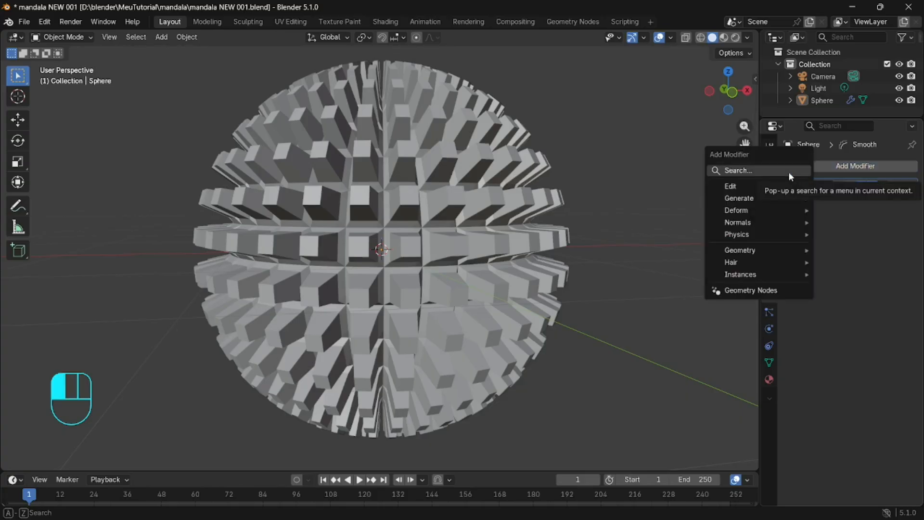
left_click(789, 172)
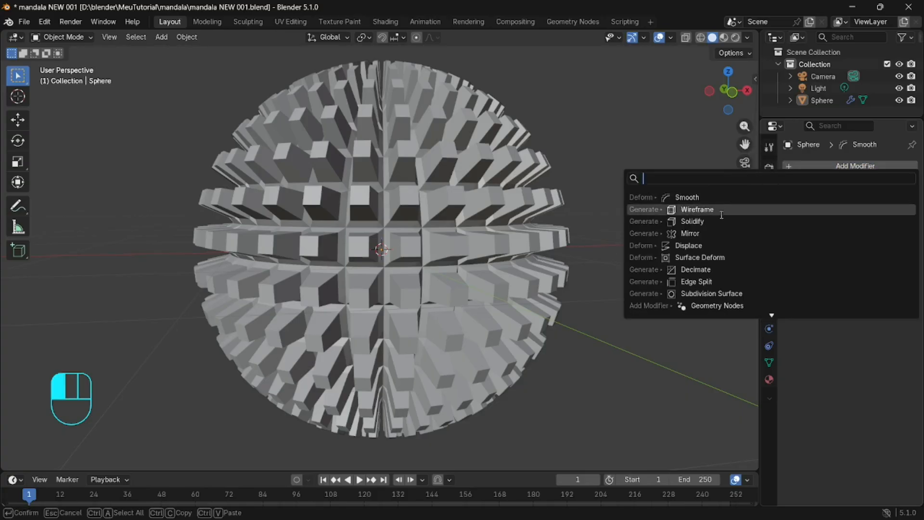
left_click(704, 245)
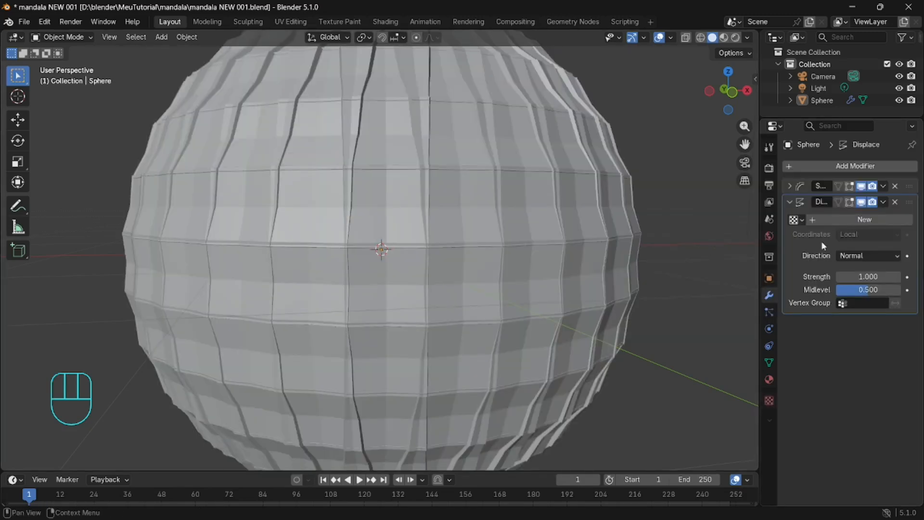
scroll(578, 227, "up", 1)
scroll(576, 228, "down", 2)
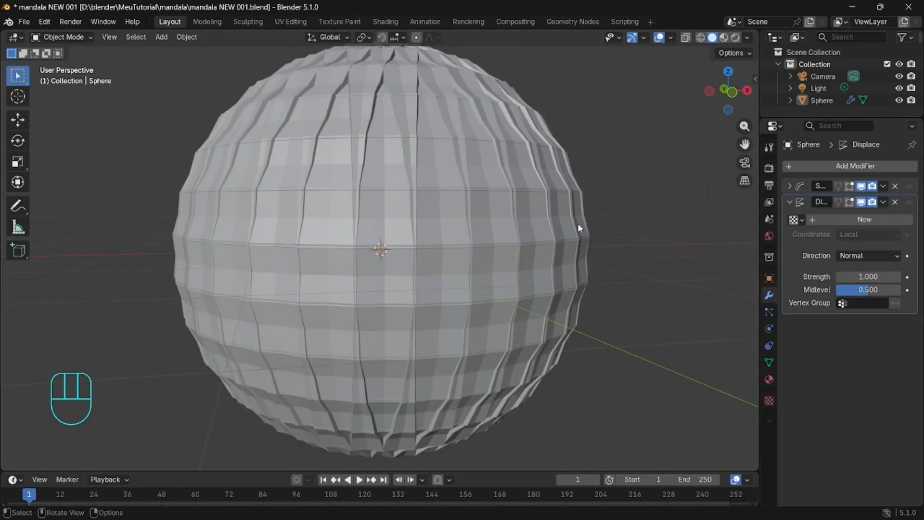
Set the Displace modifier's strength to 0.300 and its midlevel to 0.420.
left_click(798, 220)
left_click(798, 220)
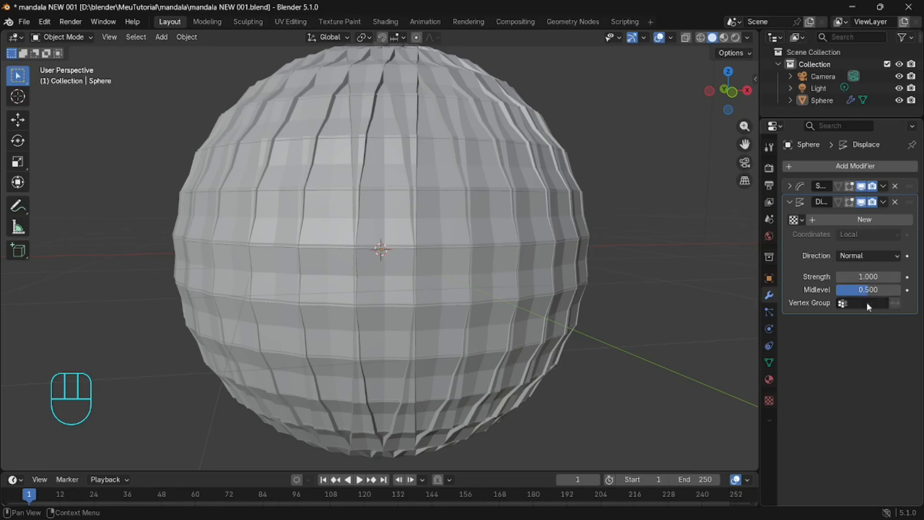
mouse_move(869, 289)
left_mouse_down()
mouse_move(884, 290)
mouse_move(844, 289)
mouse_move(863, 289)
mouse_move(869, 277)
mouse_move(852, 277)
mouse_move(865, 276)
left_mouse_up()
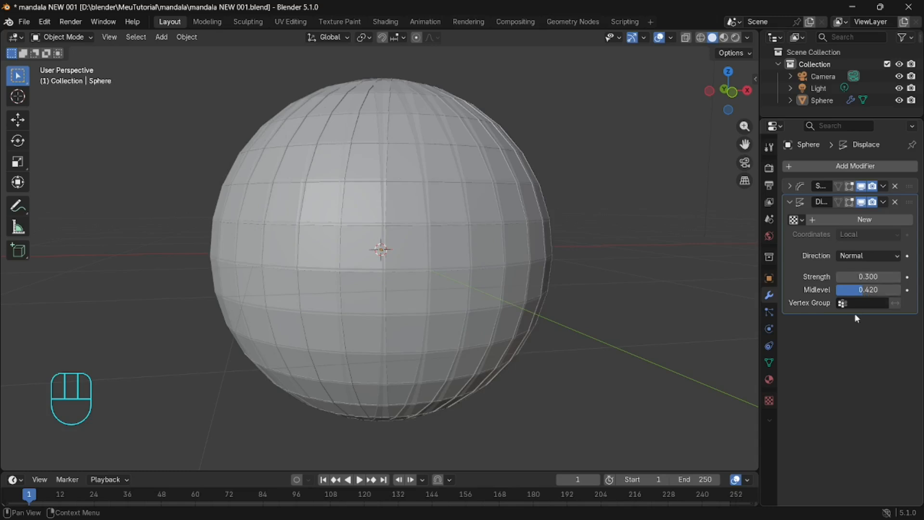
Create a new texture for the Displace modifier and open the texture's settings.
left_click(795, 219)
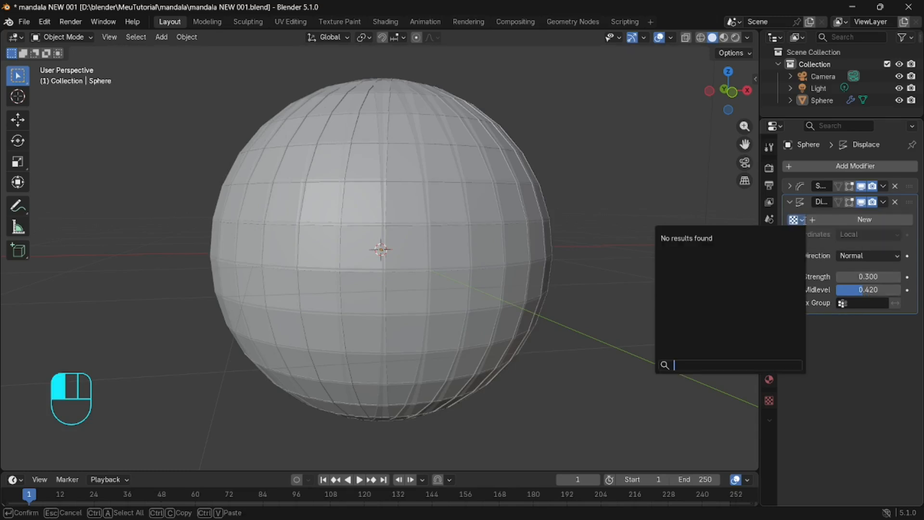
left_click(840, 220)
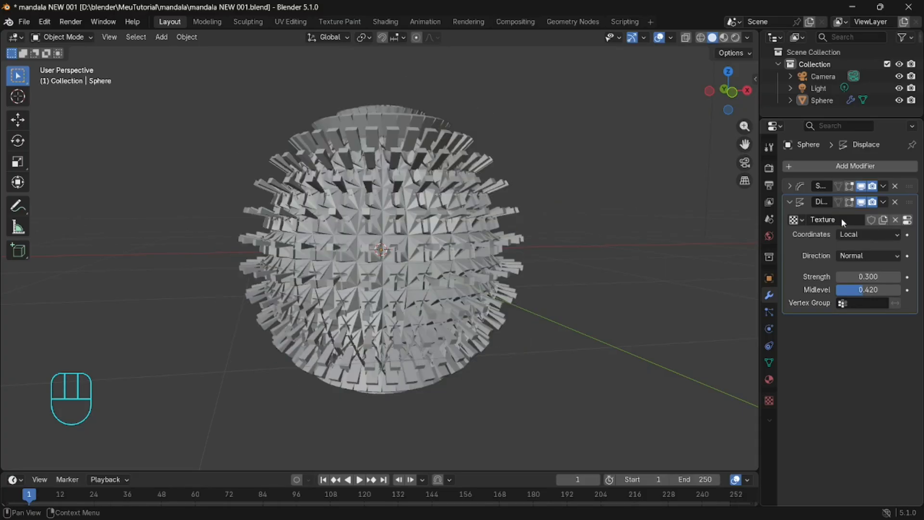
left_click(798, 219)
left_click(824, 221)
left_click(768, 401)
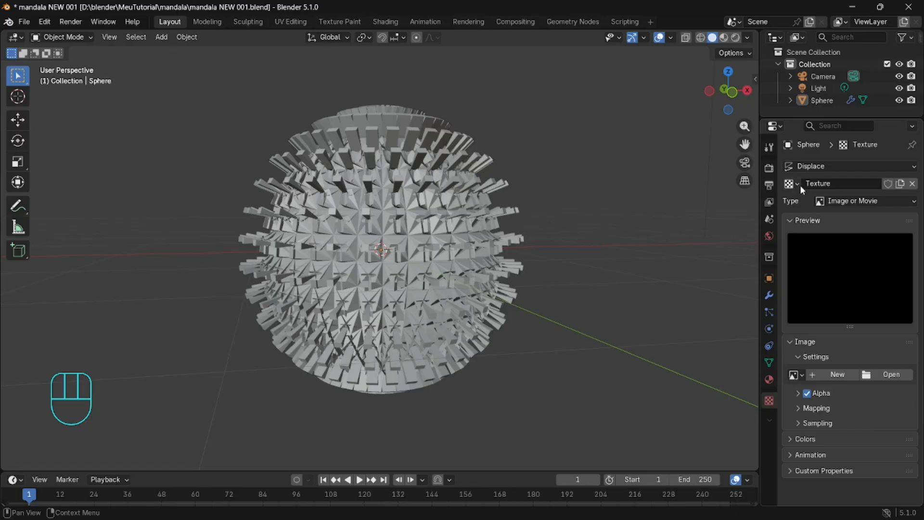
Try the Distorted Noise type for the displacement texture.
left_click(854, 204)
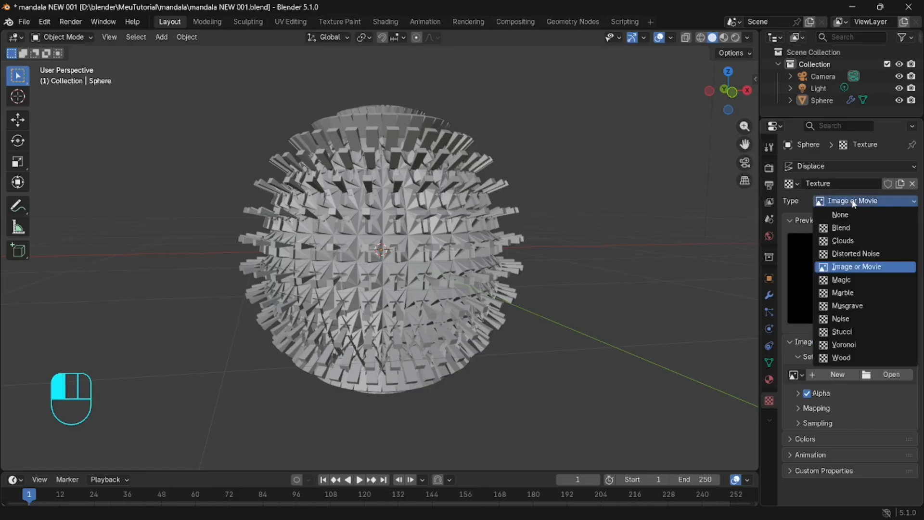
left_click(864, 255)
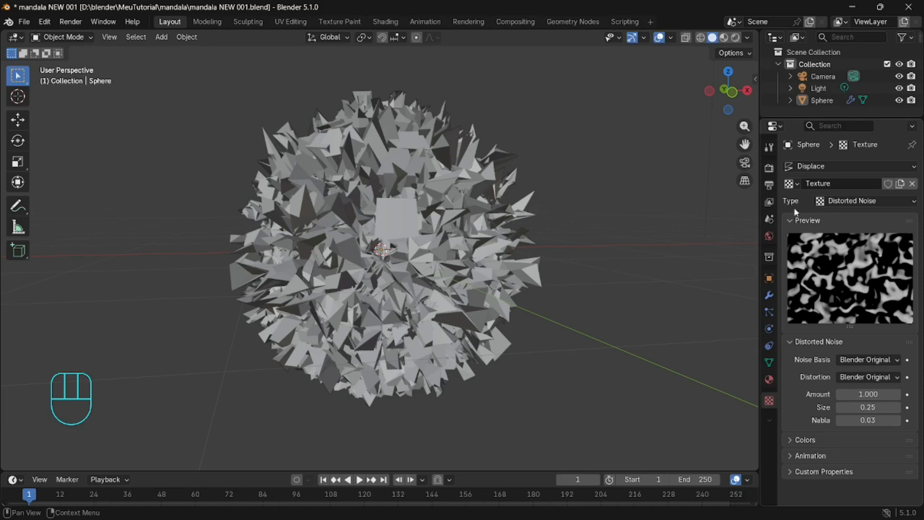
left_click(795, 185)
left_click(795, 186)
Try the Clouds, Marble, Magic and Stucci types in turn for the displacement texture.
left_click(849, 201)
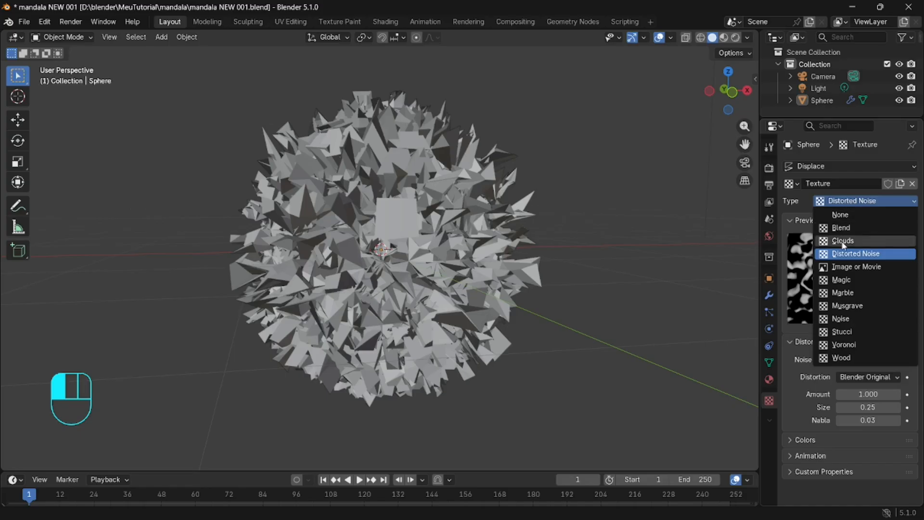
left_click(844, 241)
left_click(858, 199)
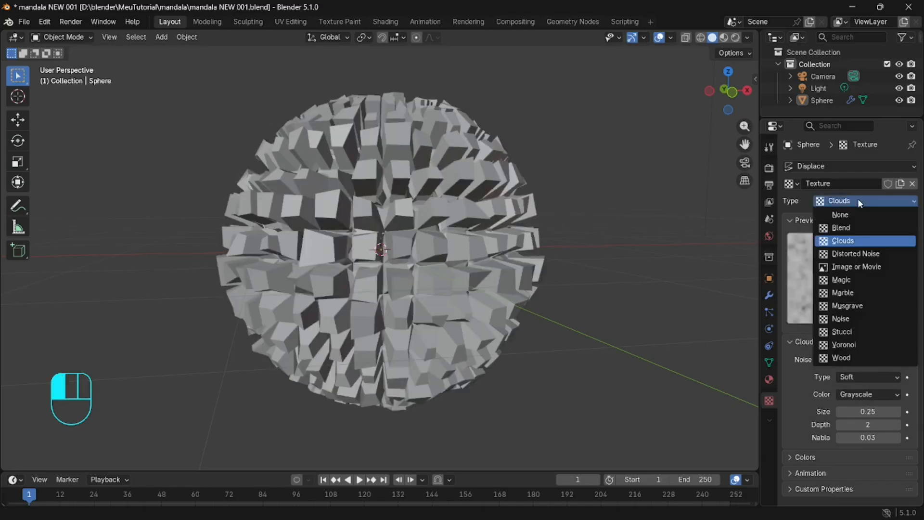
left_click(856, 292)
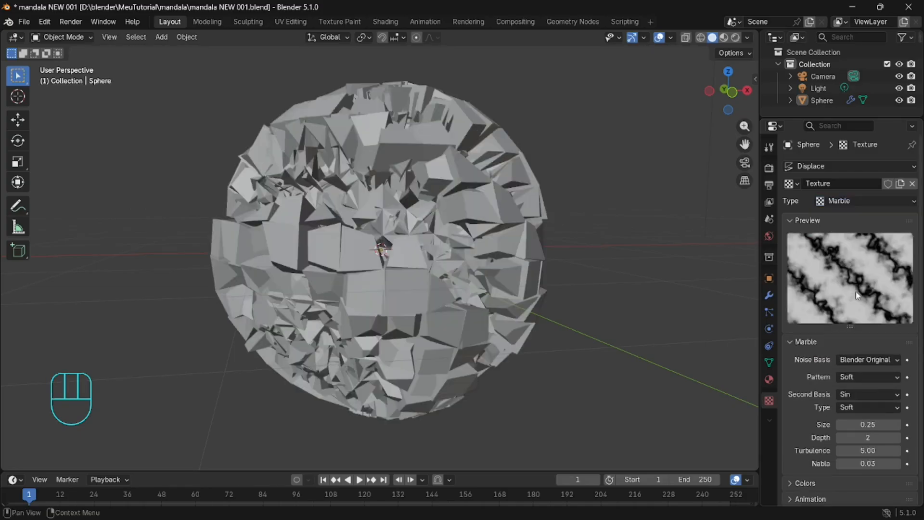
left_click(851, 201)
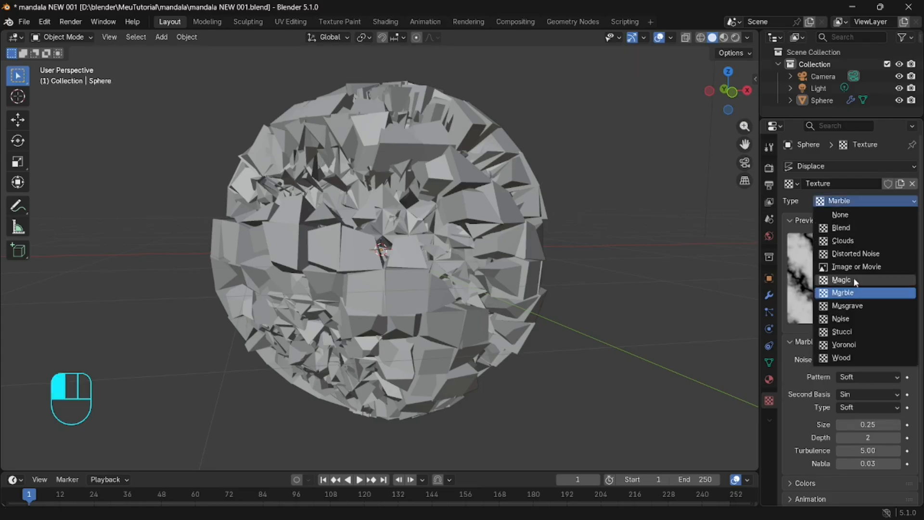
left_click(853, 278)
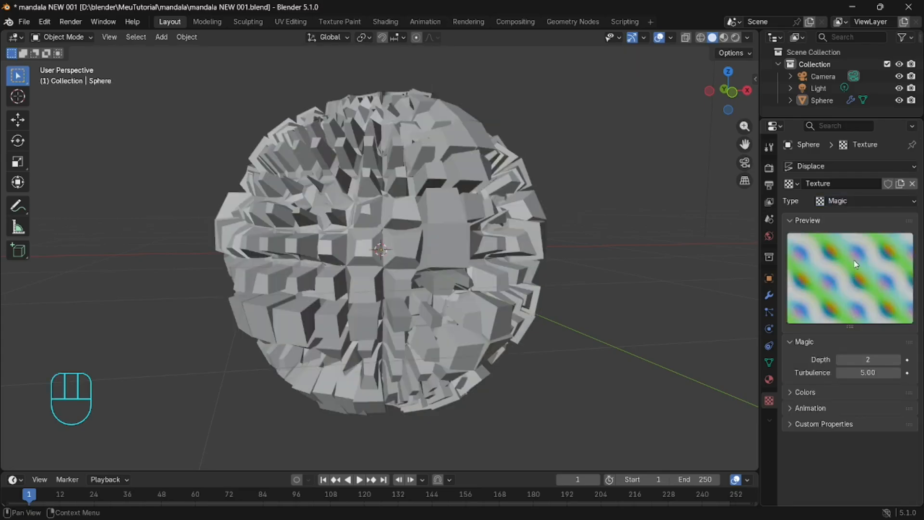
left_click(847, 200)
left_click(864, 331)
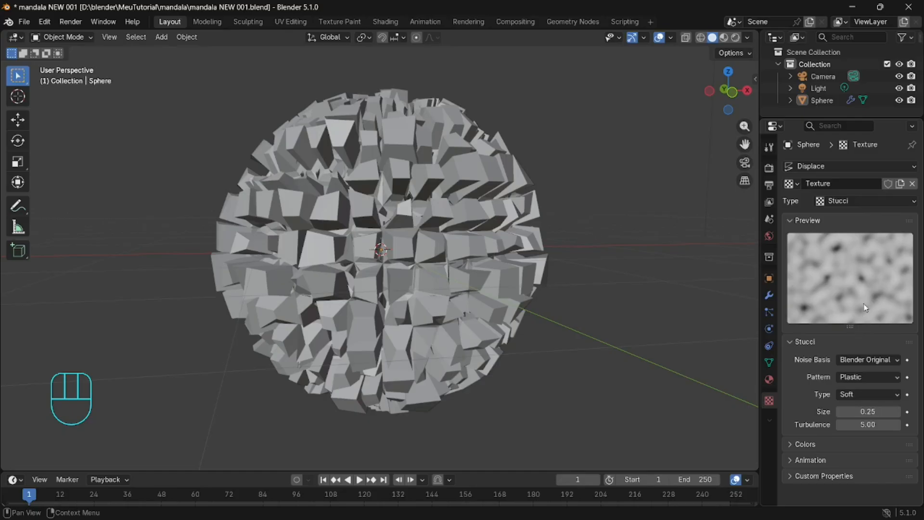
Set the displacement texture's type to Voronoi.
left_click(852, 201)
left_click(856, 344)
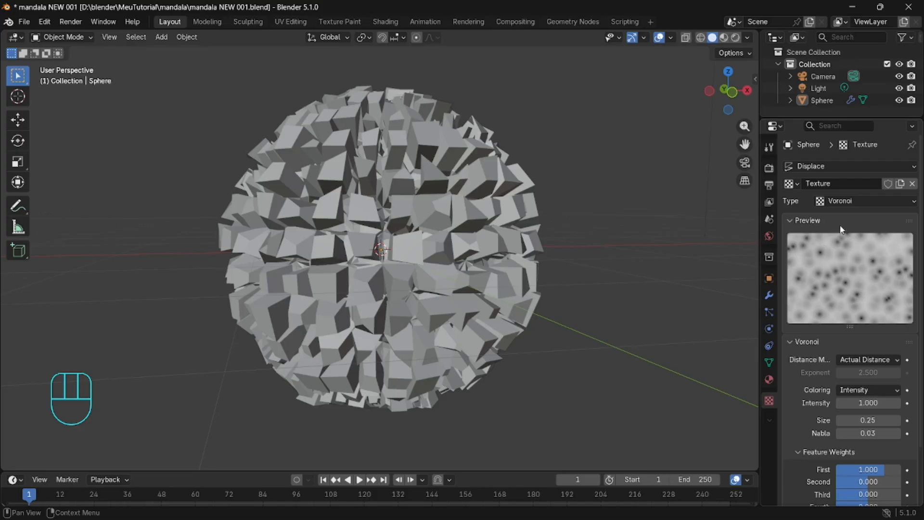
Try the Wood, Stucci, Blend and Distorted Noise types in turn for the displacement texture.
left_click(835, 201)
left_click(859, 359)
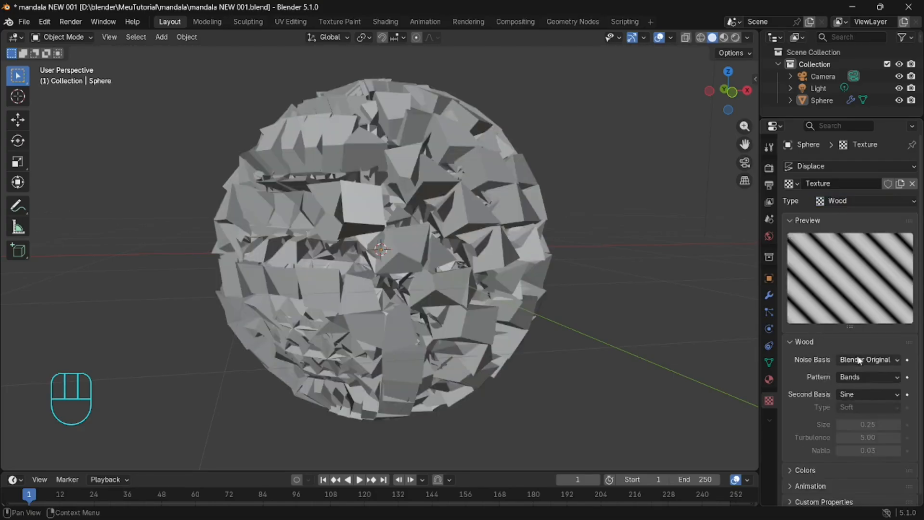
left_click(837, 202)
left_click(853, 328)
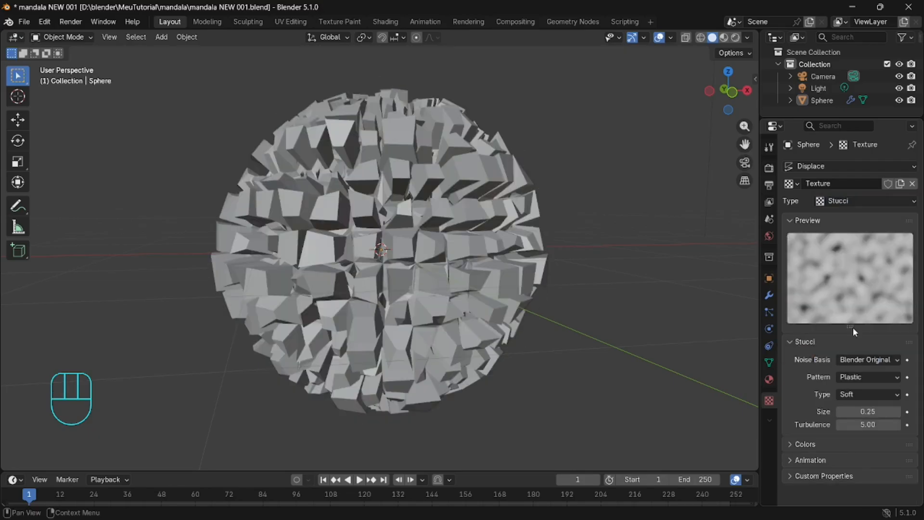
left_click(856, 201)
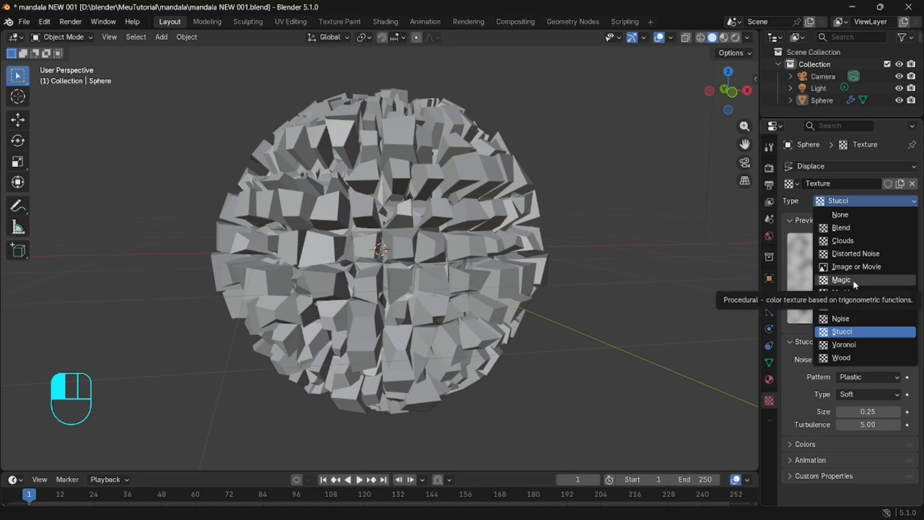
left_click(863, 227)
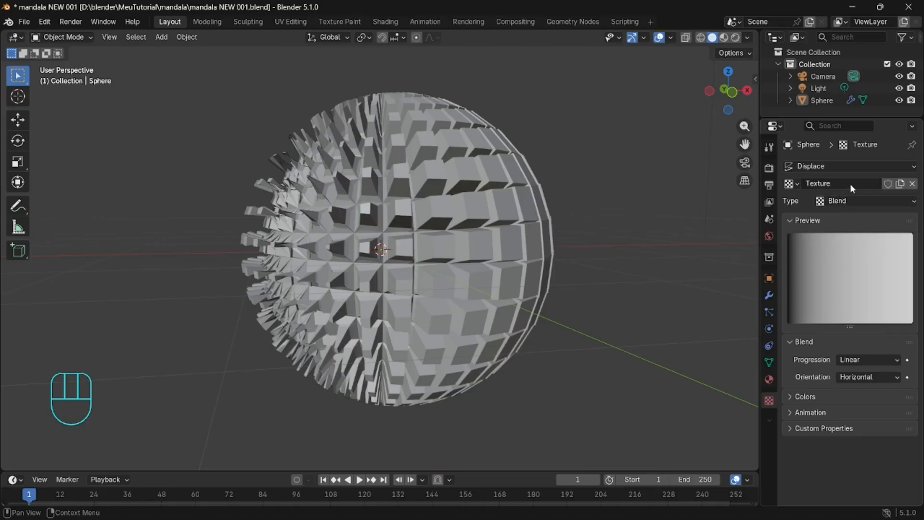
left_click(836, 201)
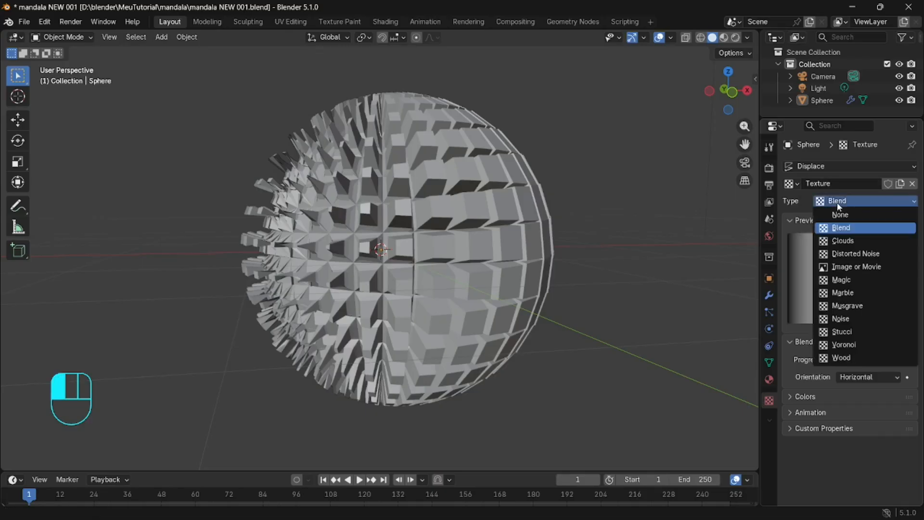
left_click(836, 254)
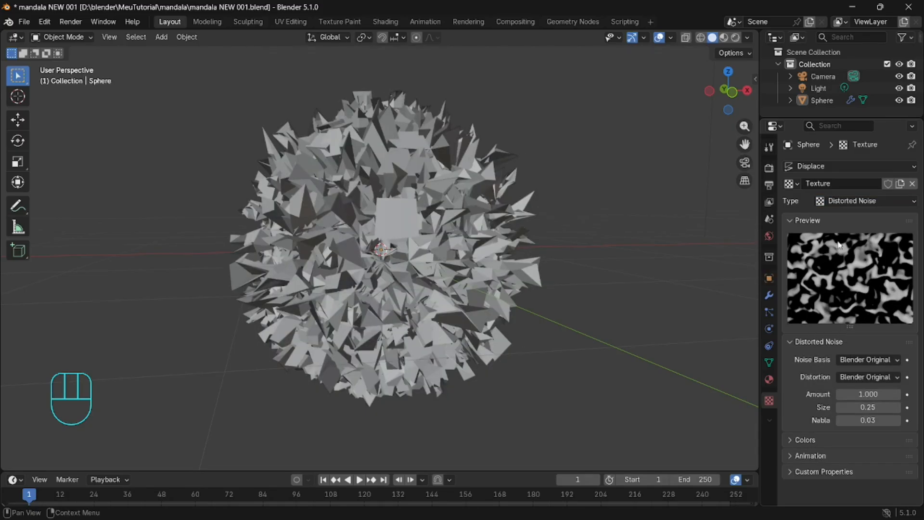
Set the displacement texture's type to Magic and inspect the displaced sphere.
left_click(855, 201)
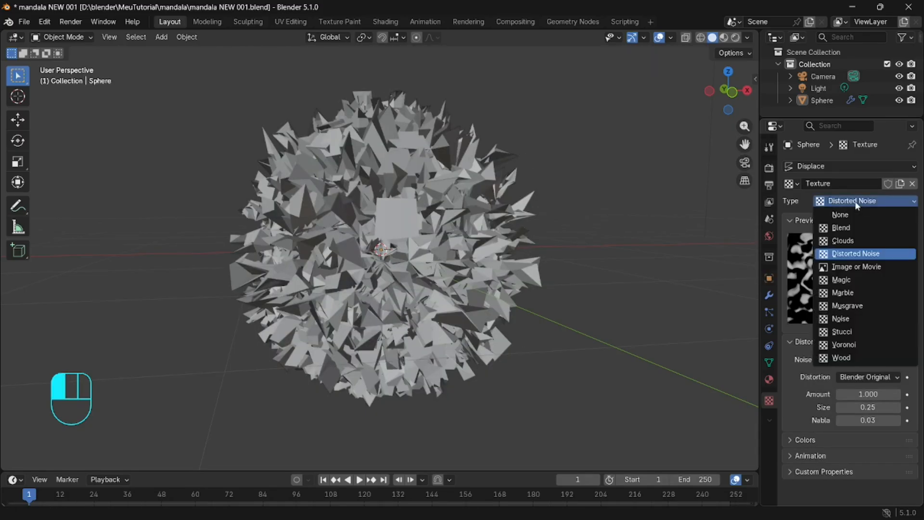
left_click(849, 281)
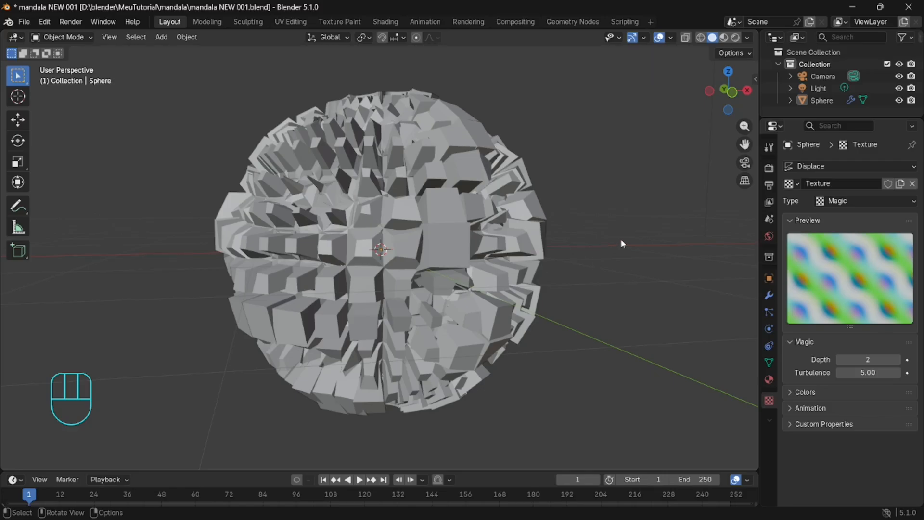
left_click(590, 275)
middle_click_drag(586, 272, 536, 265)
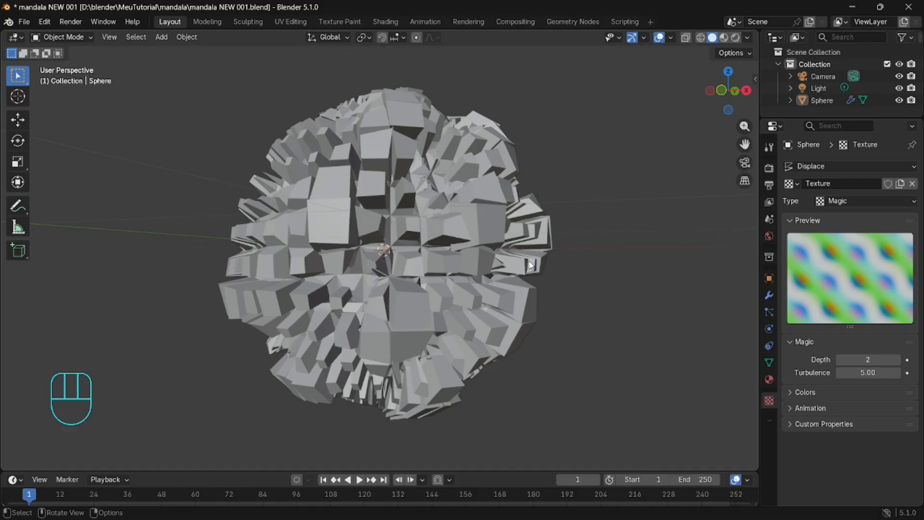
key("KP_1")
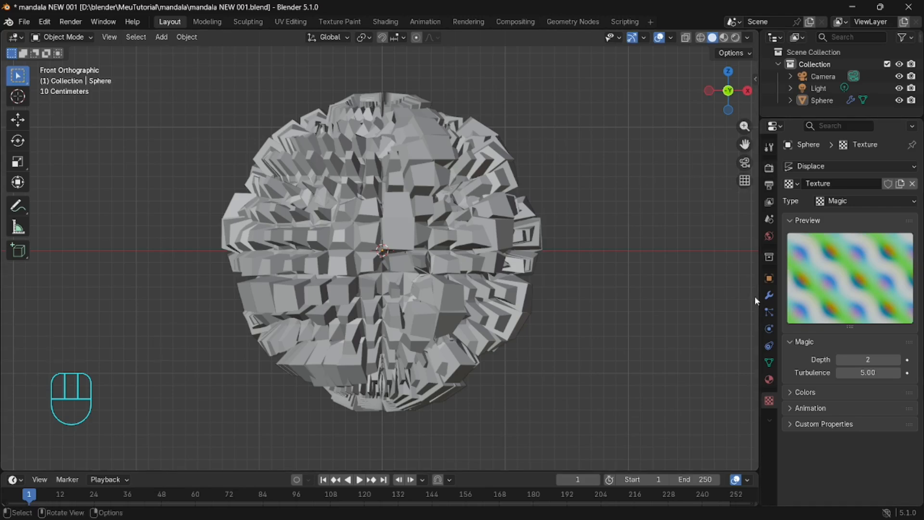
Collapse the Displace modifier's settings and add a Mirror modifier to the sphere.
left_click(769, 295)
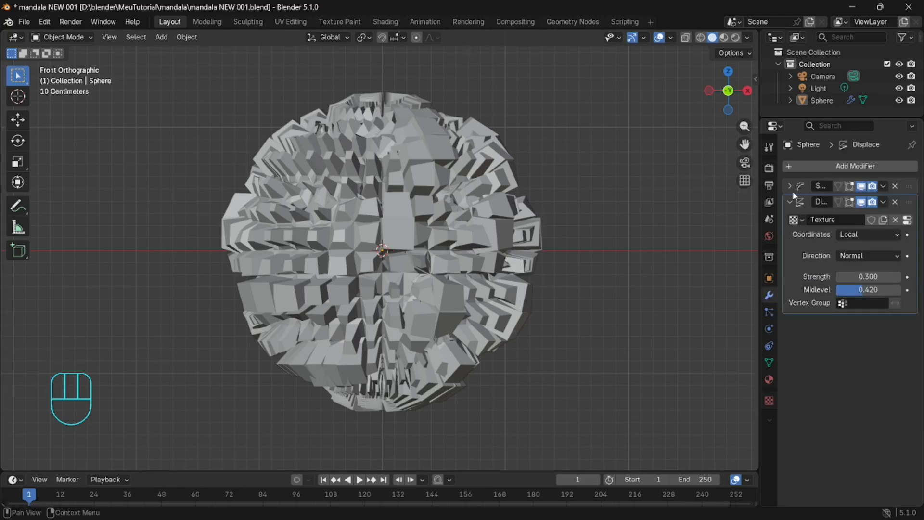
left_click(792, 203)
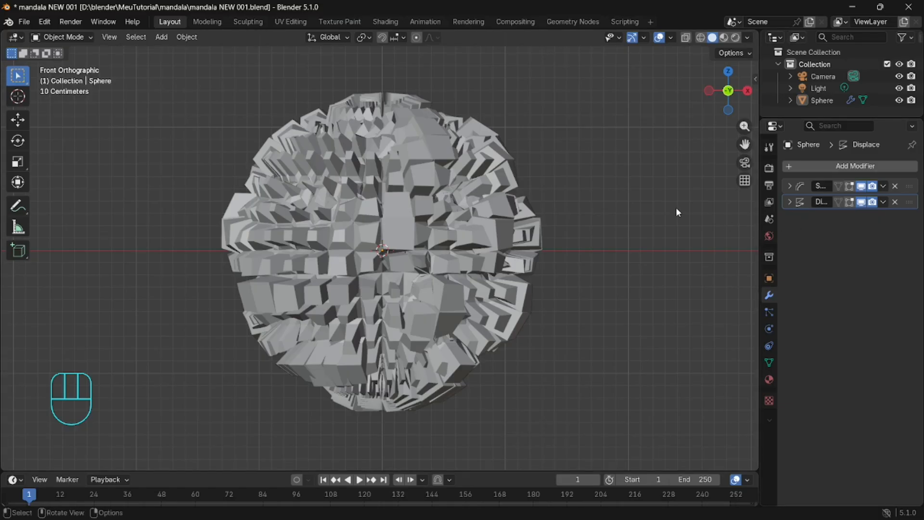
left_click(821, 171)
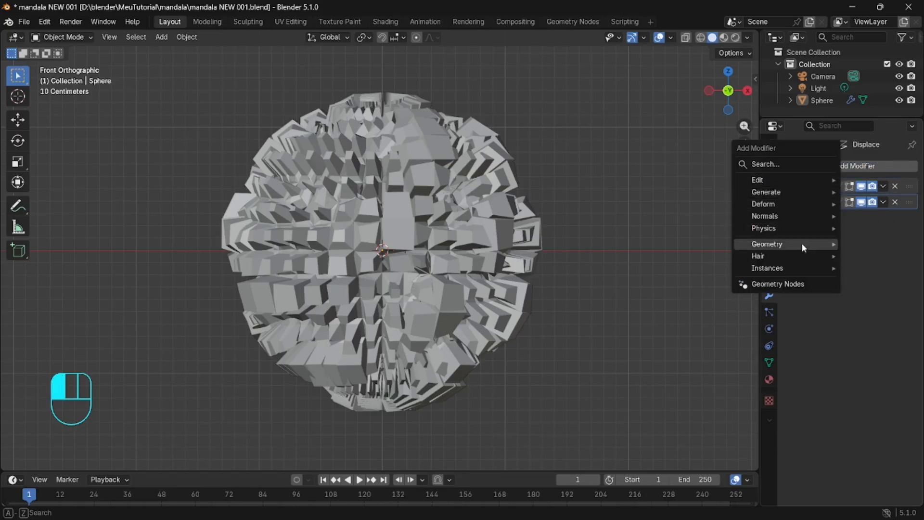
mouse_move(804, 228)
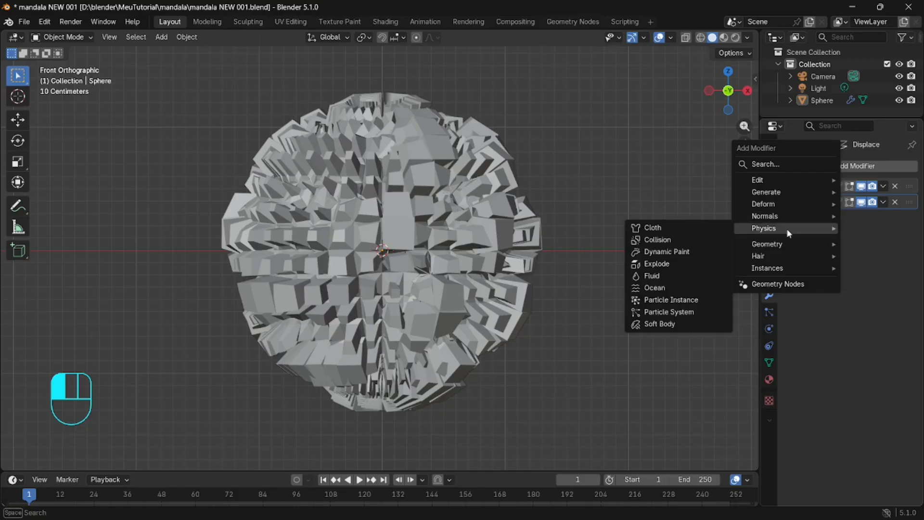
left_click(774, 162)
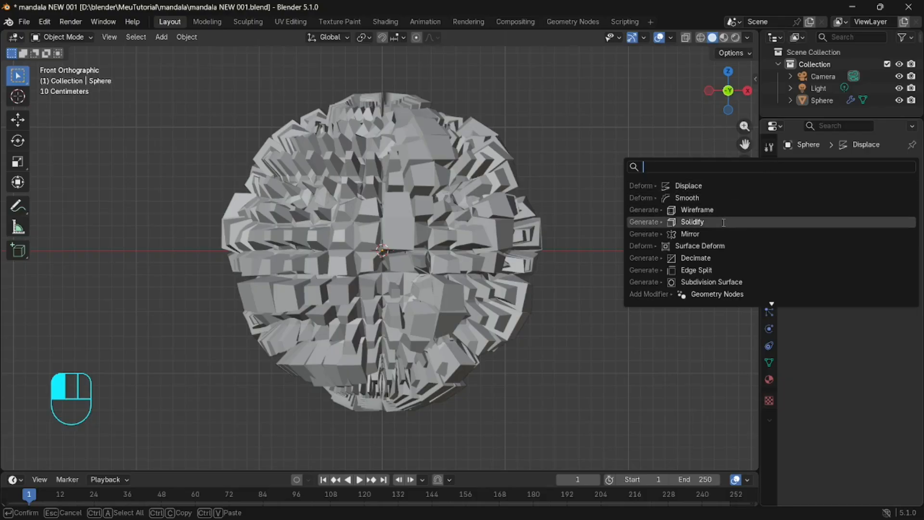
left_click(717, 237)
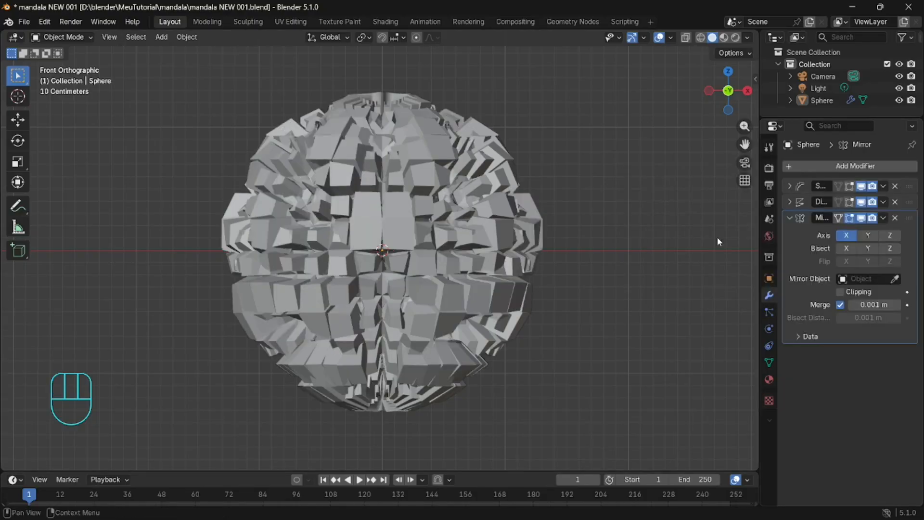
Mirror and bisect the sphere on the X, Y and Z axes, with a merge distance of 0.028 m.
left_click(870, 234)
left_click(891, 236)
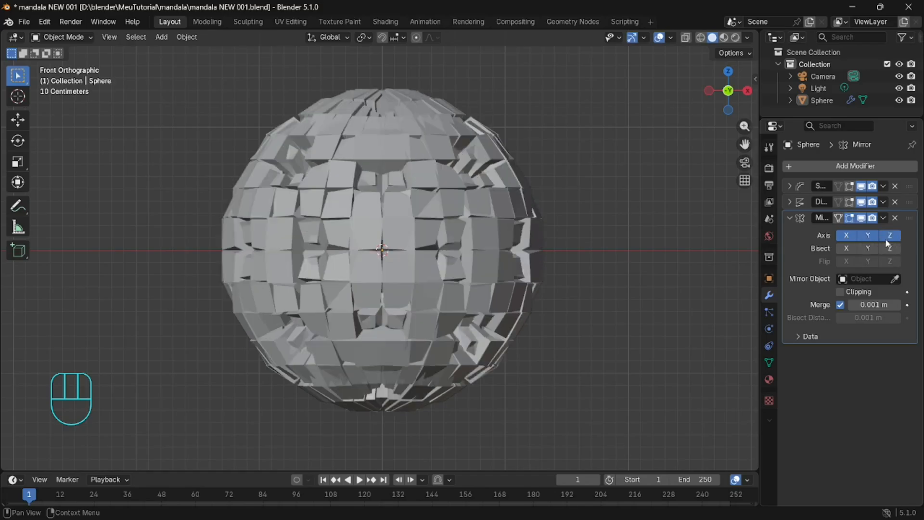
left_click(847, 250)
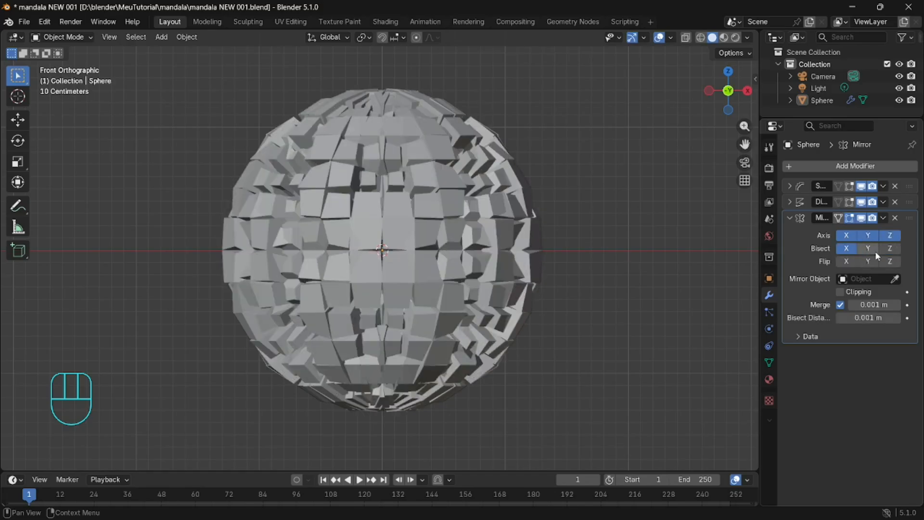
left_click(874, 250)
left_click(891, 248)
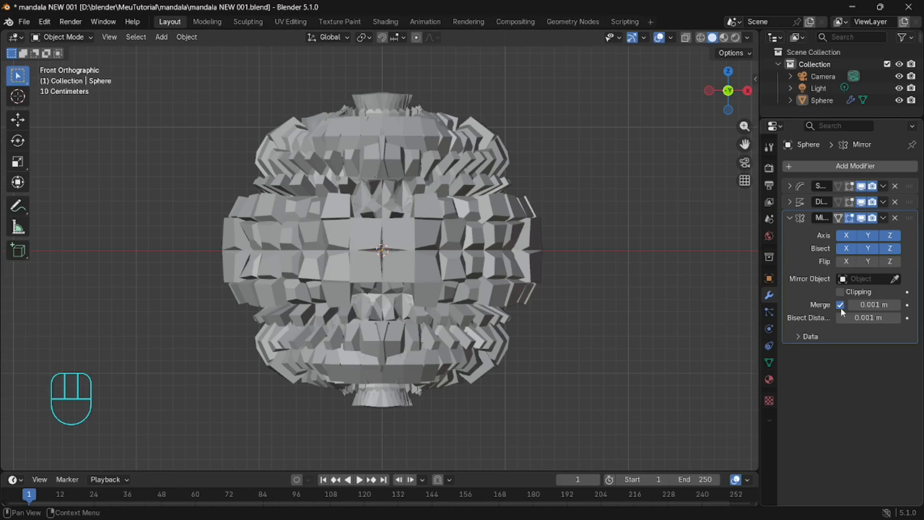
mouse_move(867, 306)
left_mouse_down()
mouse_move(849, 306)
mouse_move(866, 306)
left_mouse_up()
left_click(631, 269)
Set the Displace modifier's strength to 0.6.
left_click(788, 202)
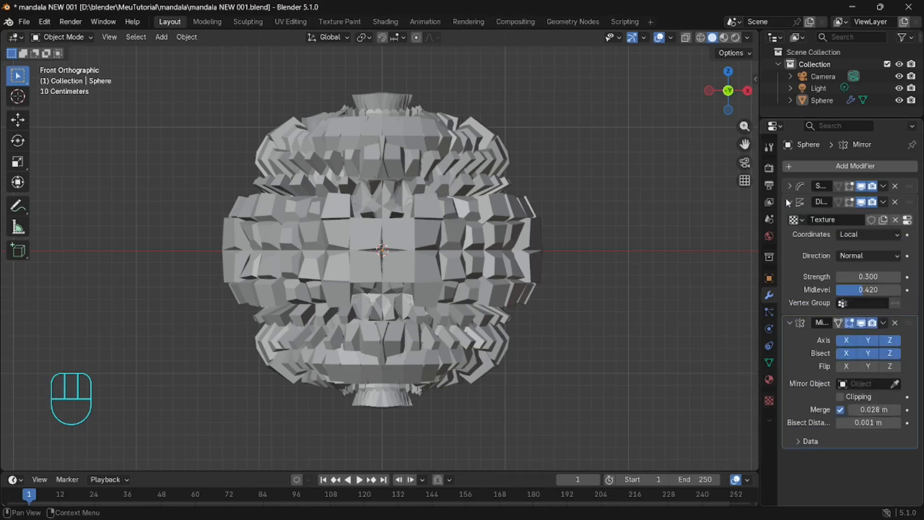
left_click_drag(860, 292, 861, 292)
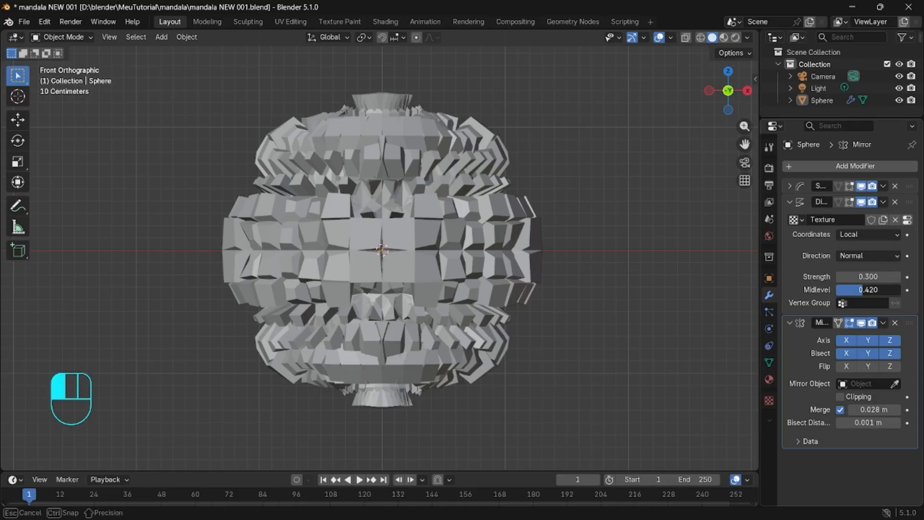
left_click(855, 290)
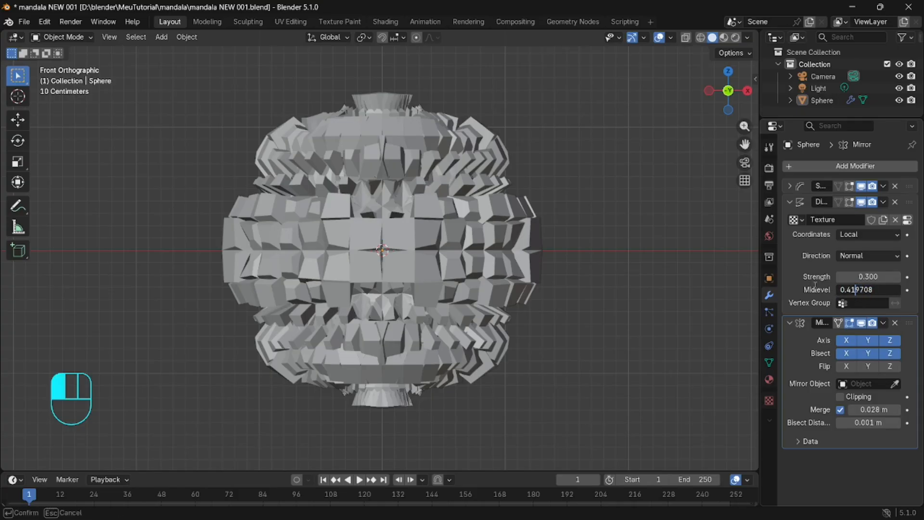
left_click(786, 289)
mouse_move(864, 277)
left_mouse_down()
mouse_move(886, 277)
mouse_move(852, 276)
mouse_move(880, 277)
left_mouse_up()
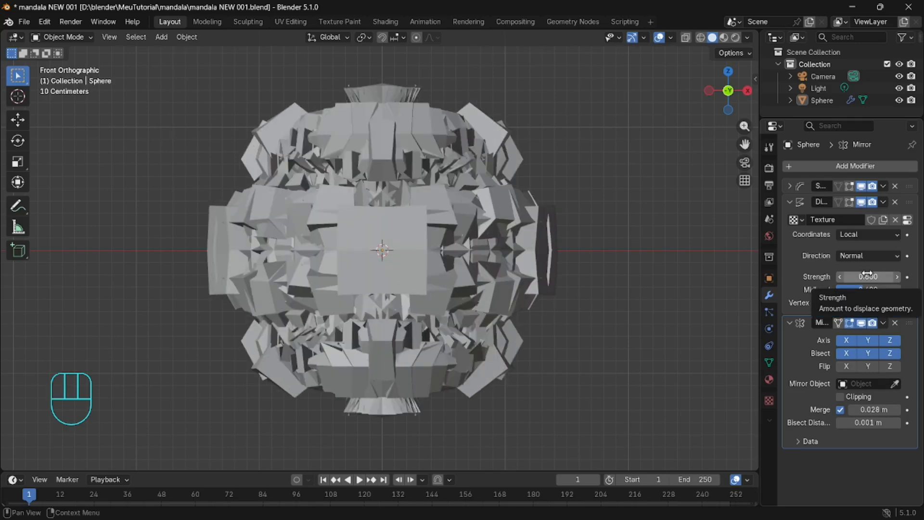
left_click(790, 202)
Add a Wireframe modifier to the sphere and set its thickness to 0.027 m.
left_click(823, 163)
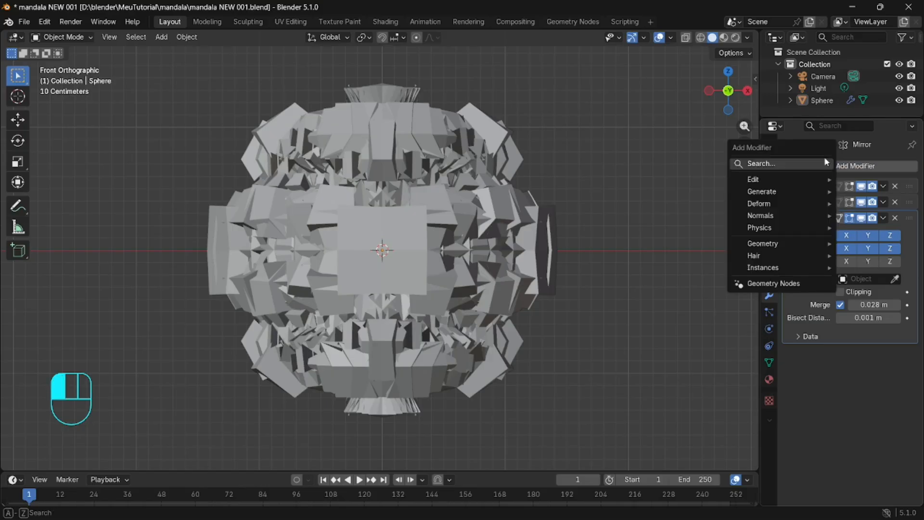
left_click(827, 163)
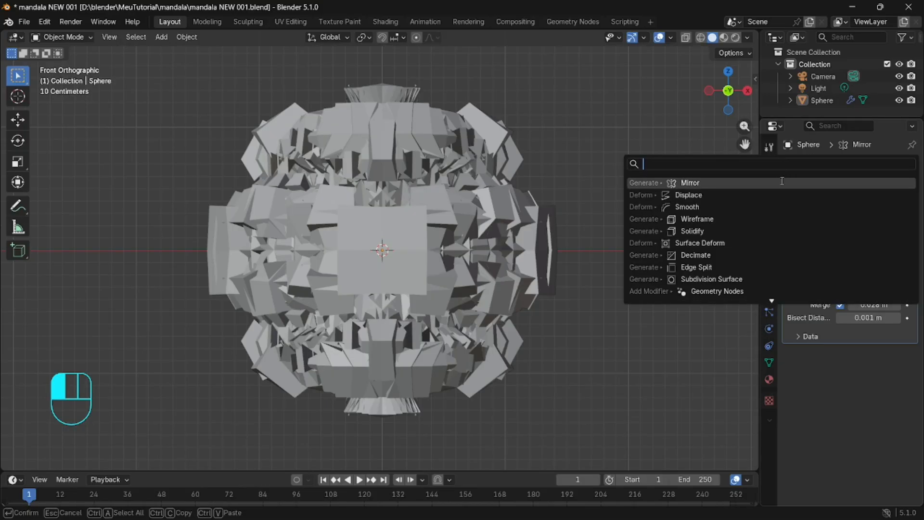
left_click(751, 220)
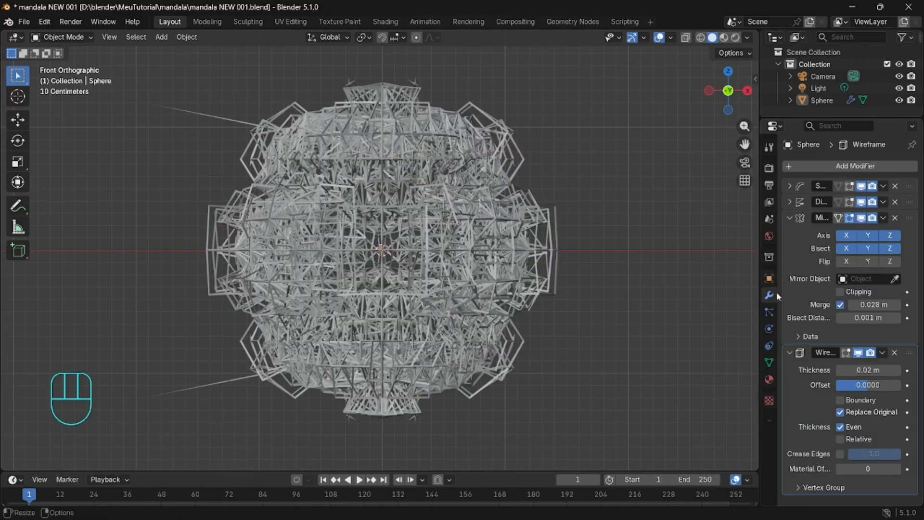
mouse_move(866, 369)
left_mouse_down()
mouse_move(842, 370)
mouse_move(865, 370)
left_mouse_up()
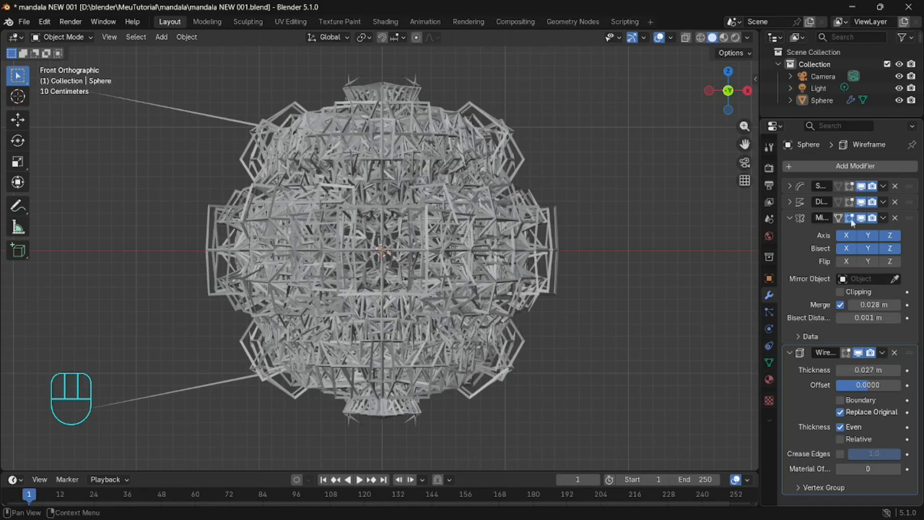
Try strengths of 0.1 and 1 for the Displace modifier.
left_click(790, 201)
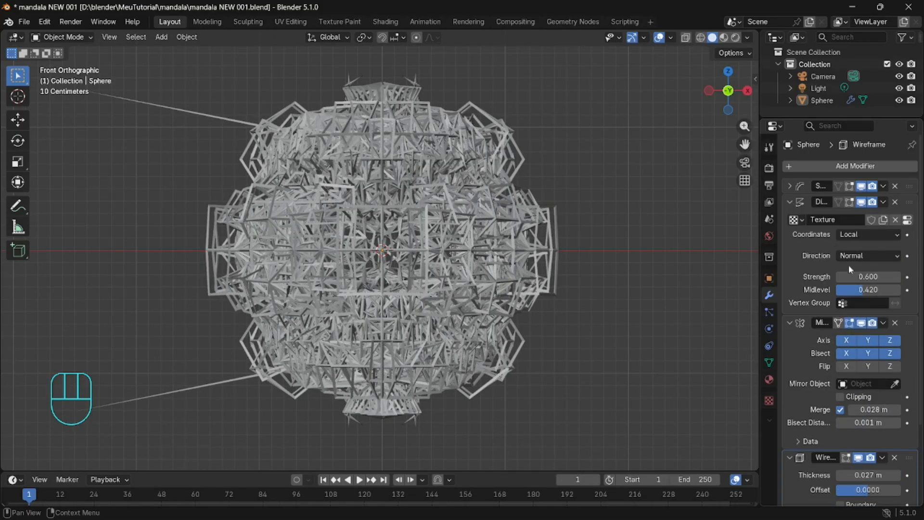
mouse_move(858, 290)
left_mouse_down()
mouse_move(873, 276)
mouse_move(864, 277)
mouse_move(904, 276)
mouse_move(779, 277)
mouse_move(915, 277)
mouse_move(768, 277)
mouse_move(860, 277)
left_mouse_up()
left_click(856, 276)
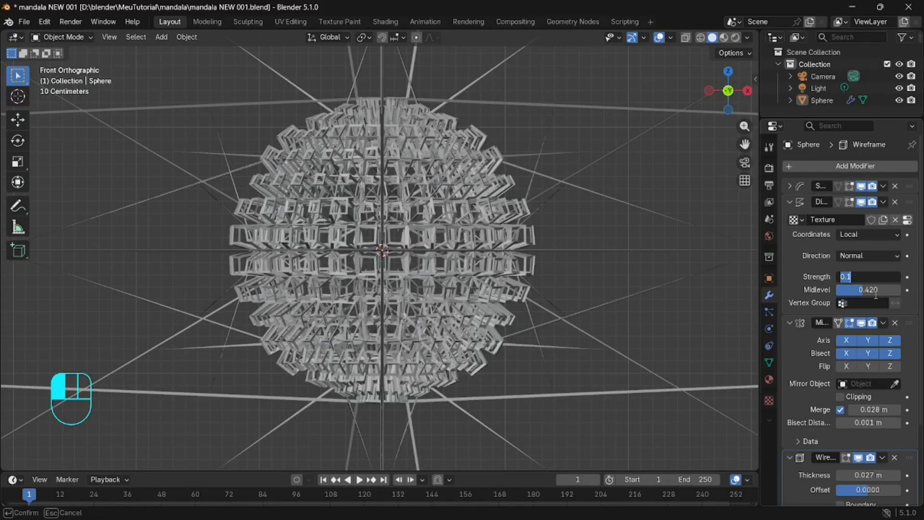
type("0.1")
key("Return")
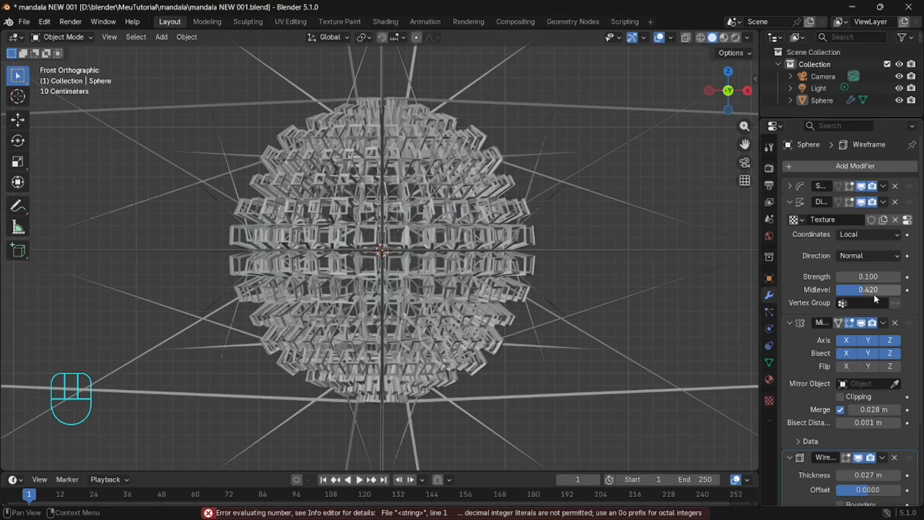
left_click(865, 278)
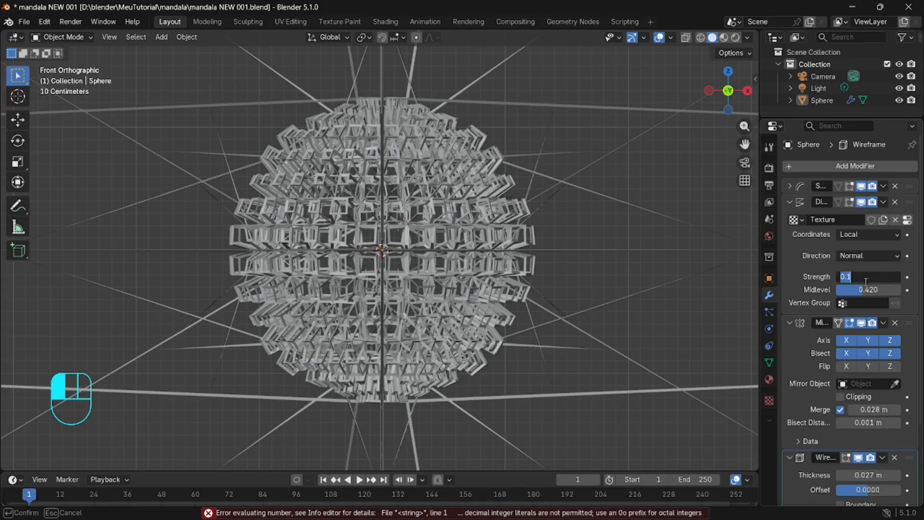
type("1")
key("Return")
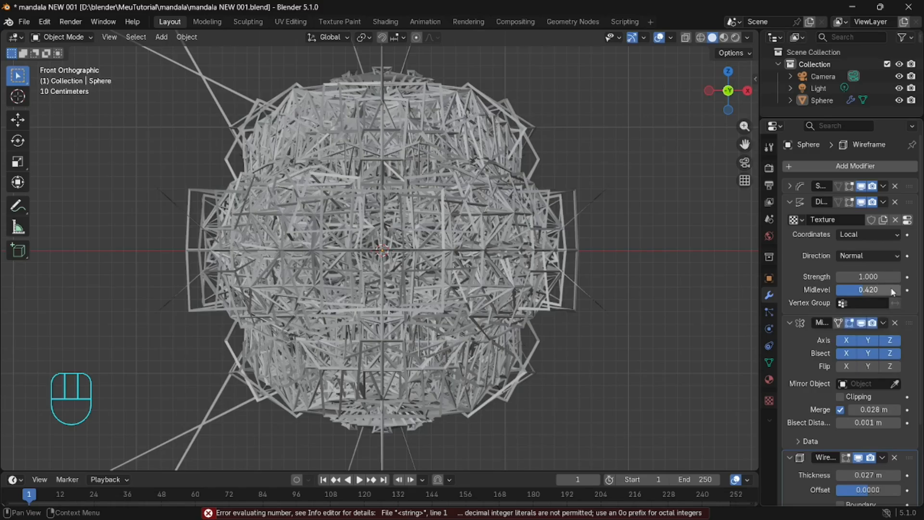
Set the Displace modifier's strength to 0 and its midlevel to 0.6.
left_click(872, 277)
type(".3")
key("Return")
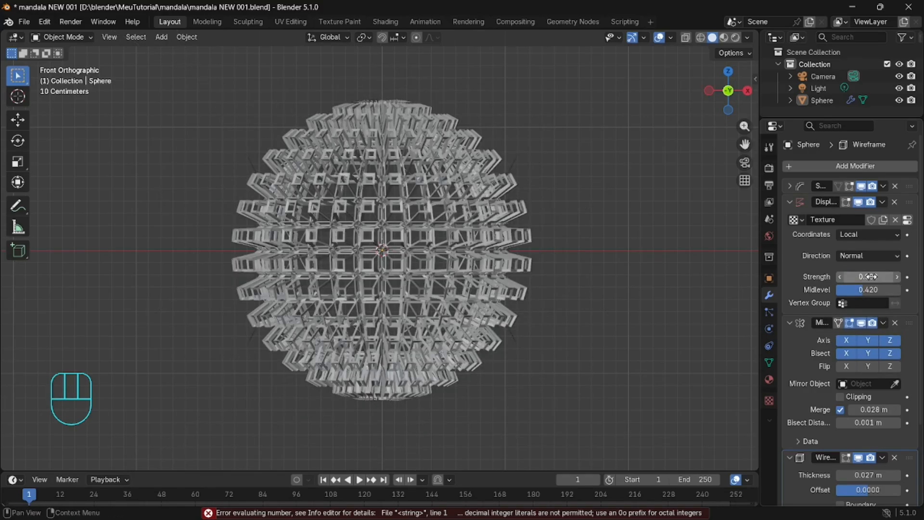
left_click(871, 290)
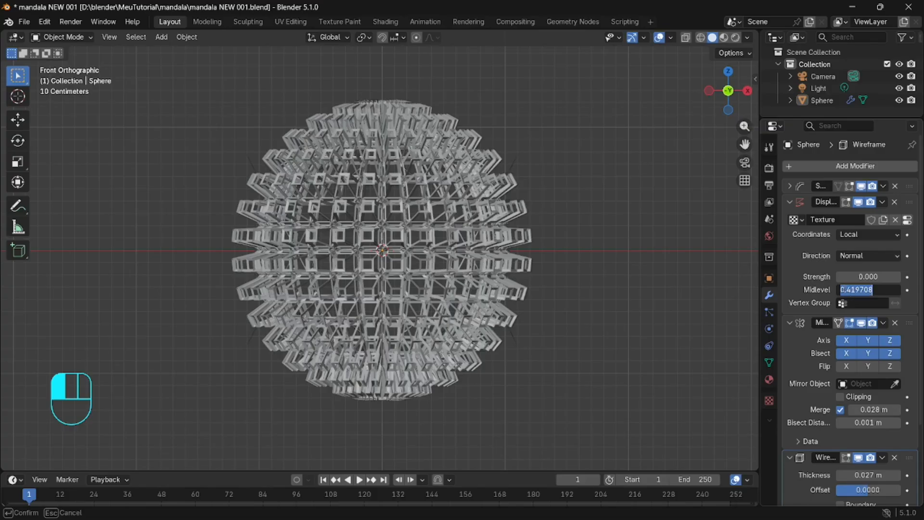
left_click(844, 289)
left_click_drag(846, 289, 920, 285)
type("6")
key("Return")
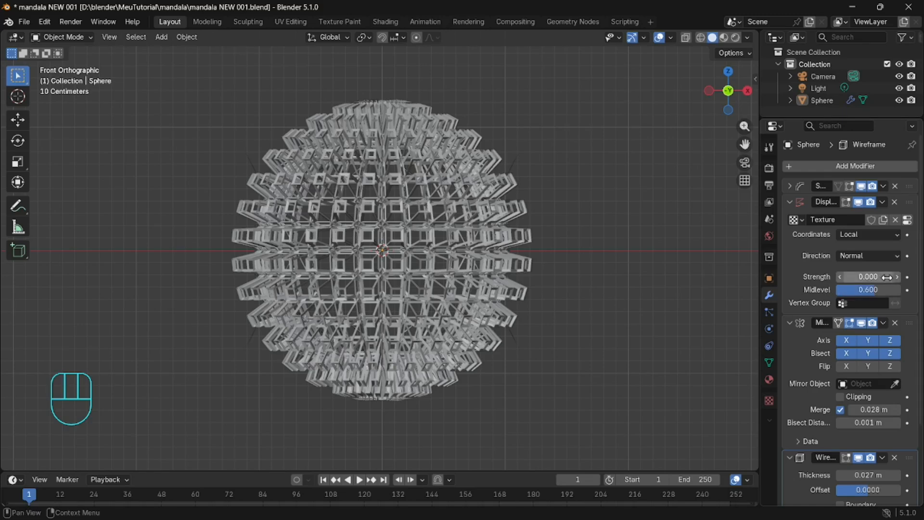
Set the Displace modifier's strength to 1.
left_click(862, 277)
type("1")
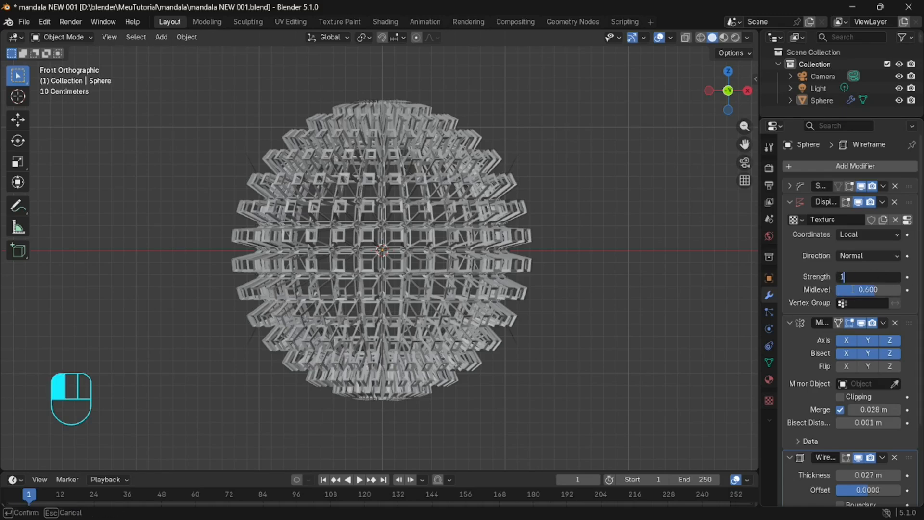
left_click(853, 292)
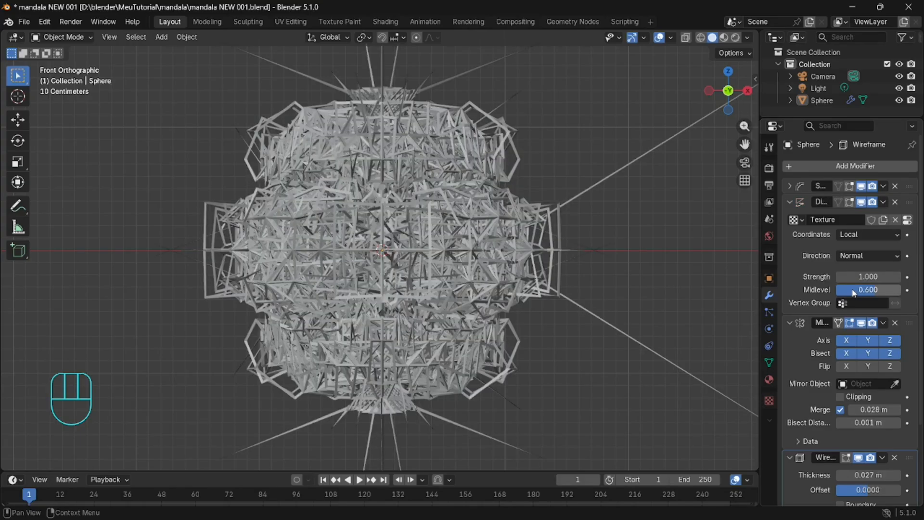
Try a strength of 2 for the Displace modifier and return it to 1.
left_click(867, 277)
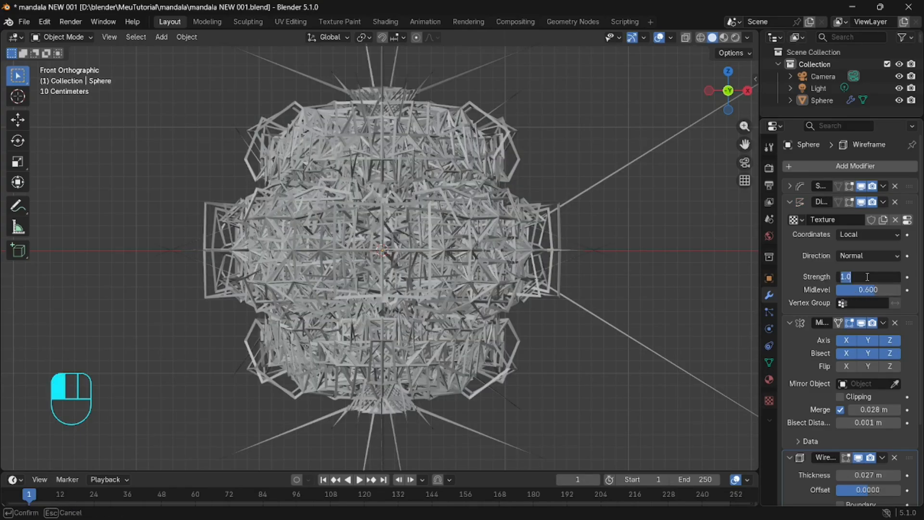
type("0")
type("5")
key("Return")
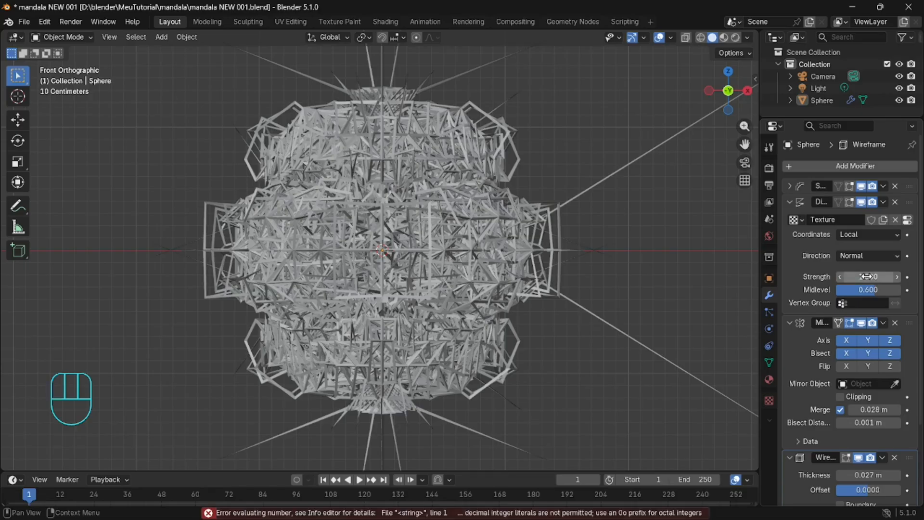
left_click(866, 276)
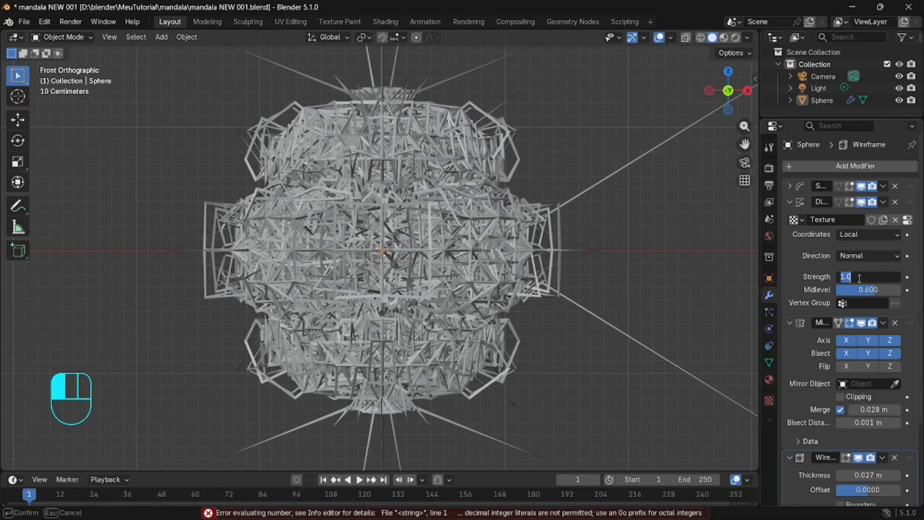
type("2")
key("Return")
left_click(858, 277)
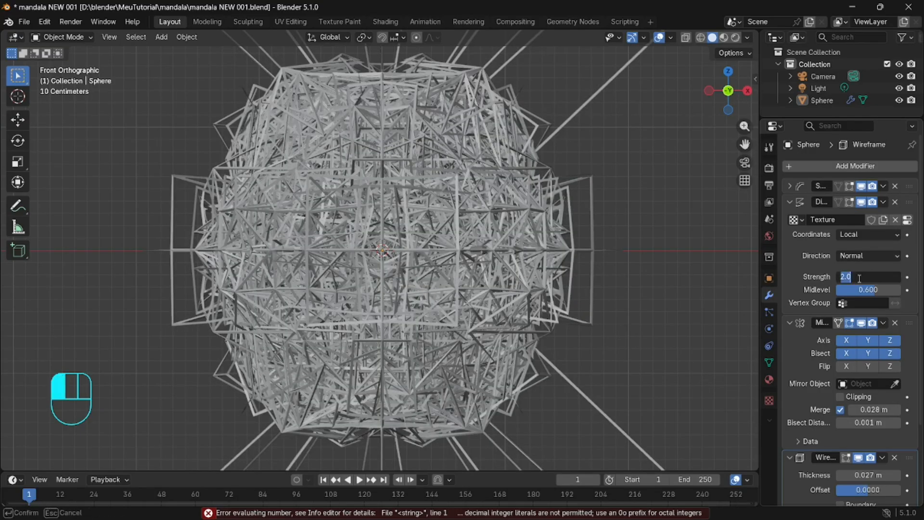
type("2")
key("Return")
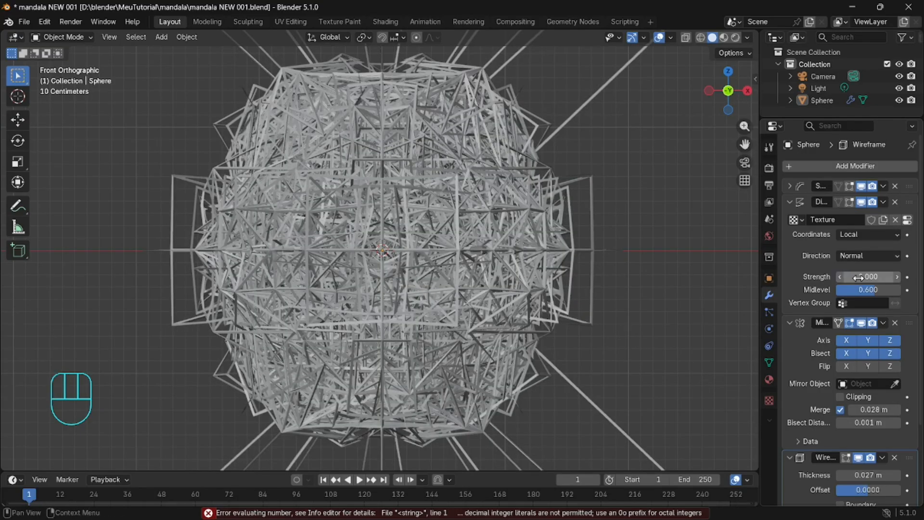
left_click(858, 277)
type("1")
key("Return")
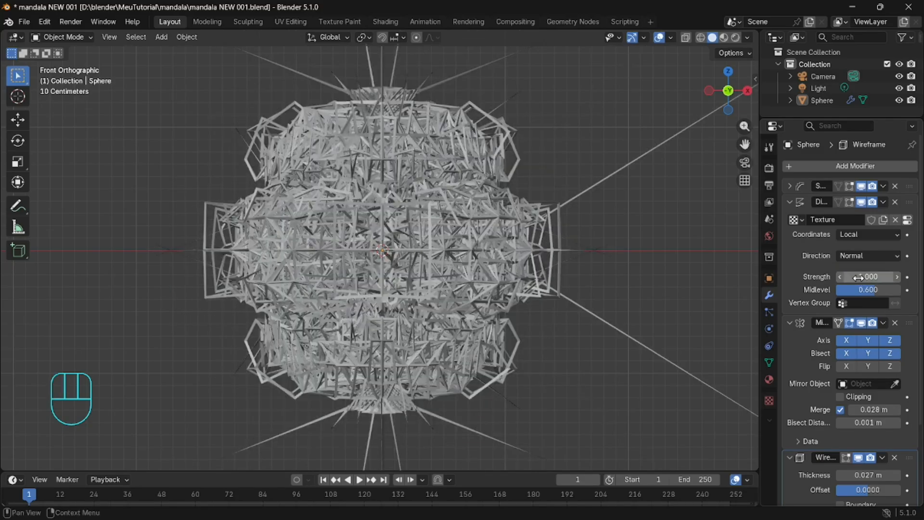
Try the Z, X and Y axes in turn as the Displace modifier's direction.
left_click(881, 255)
left_click(871, 289)
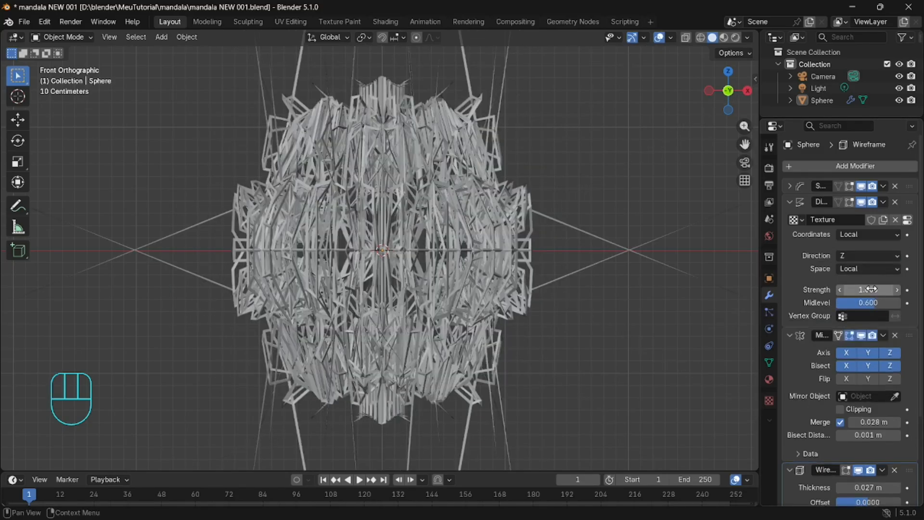
left_click(878, 254)
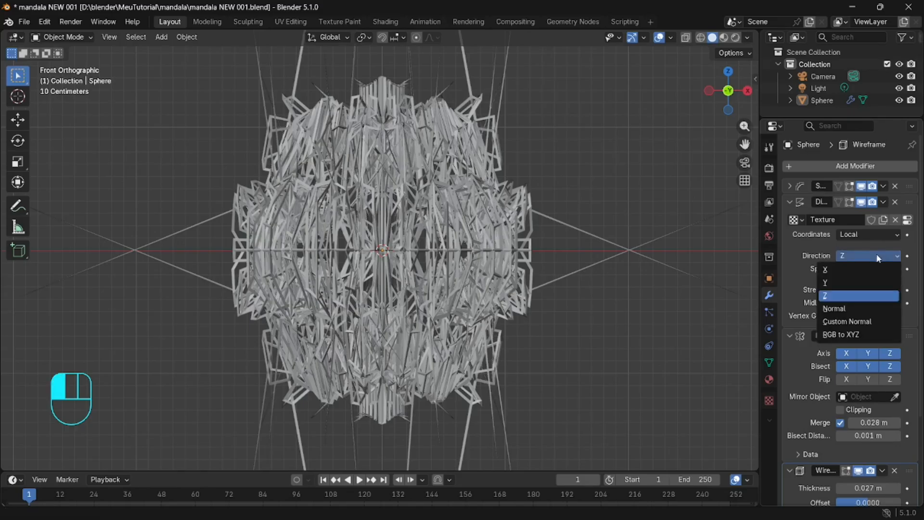
left_click(863, 273)
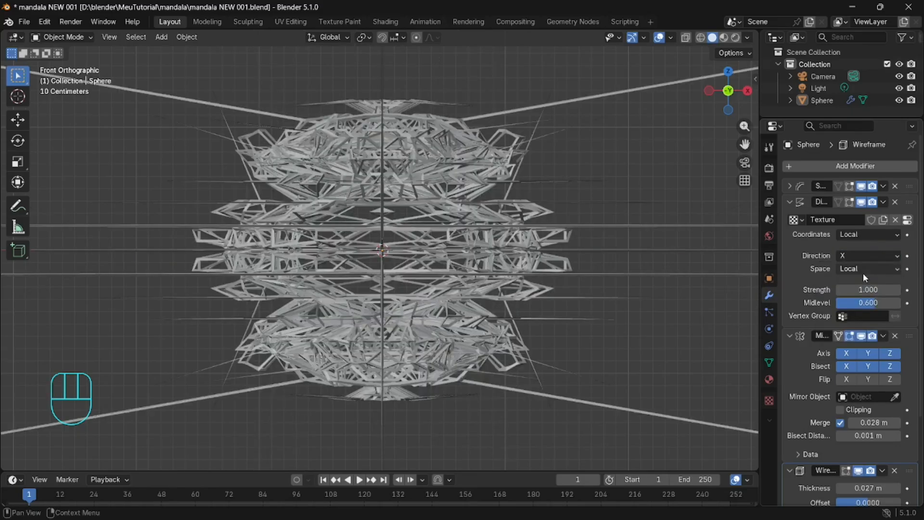
left_click(876, 253)
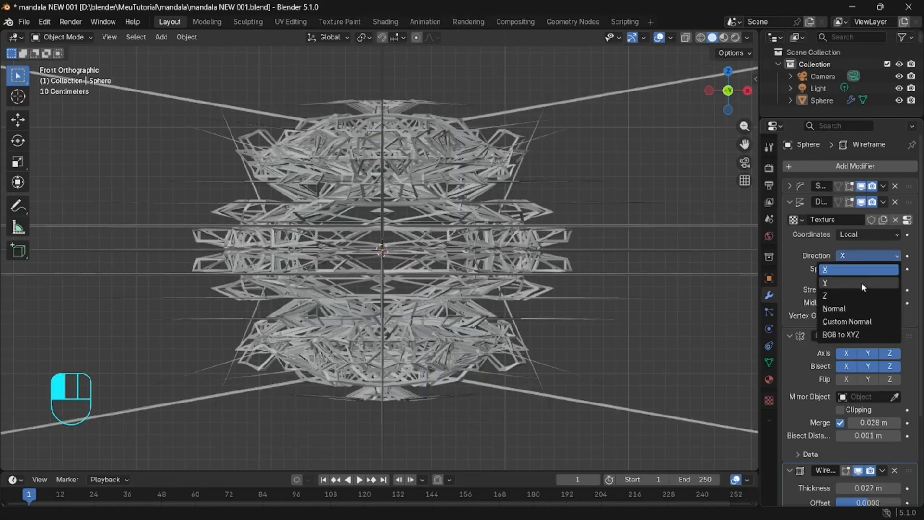
left_click(862, 282)
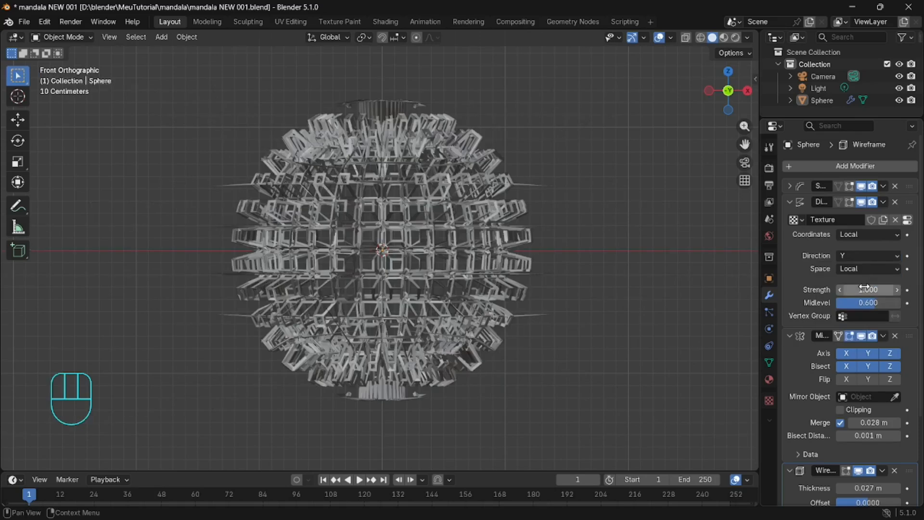
Try a Displace strength of 2 along the Y direction and set it back to 1.
left_click(863, 289)
type("2")
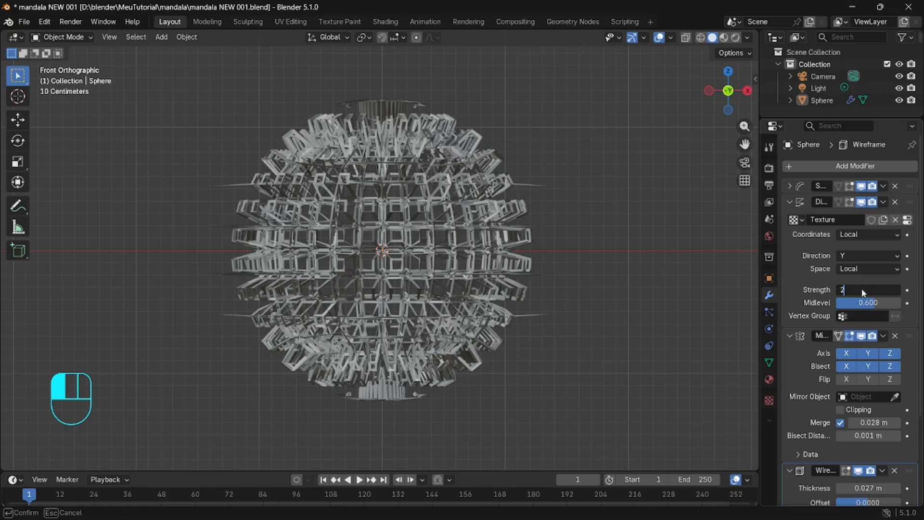
key("Return")
left_click(863, 289)
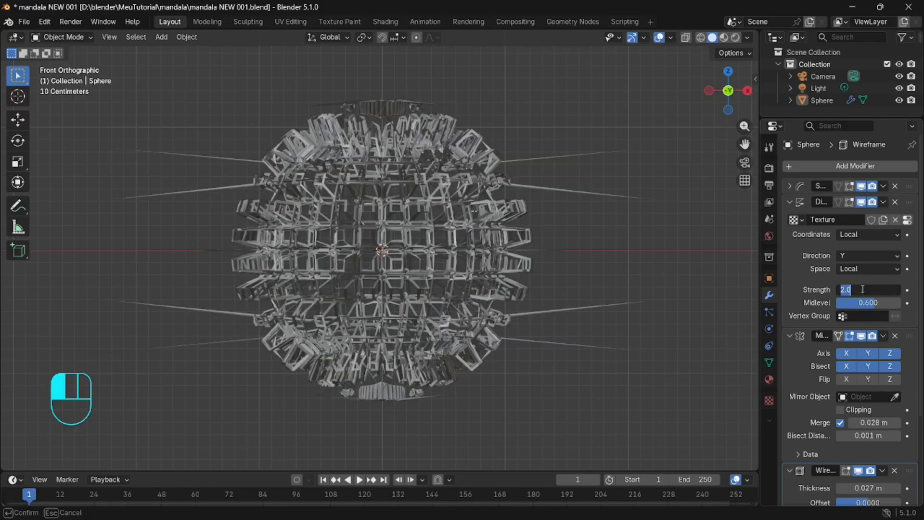
type("1")
key("Return")
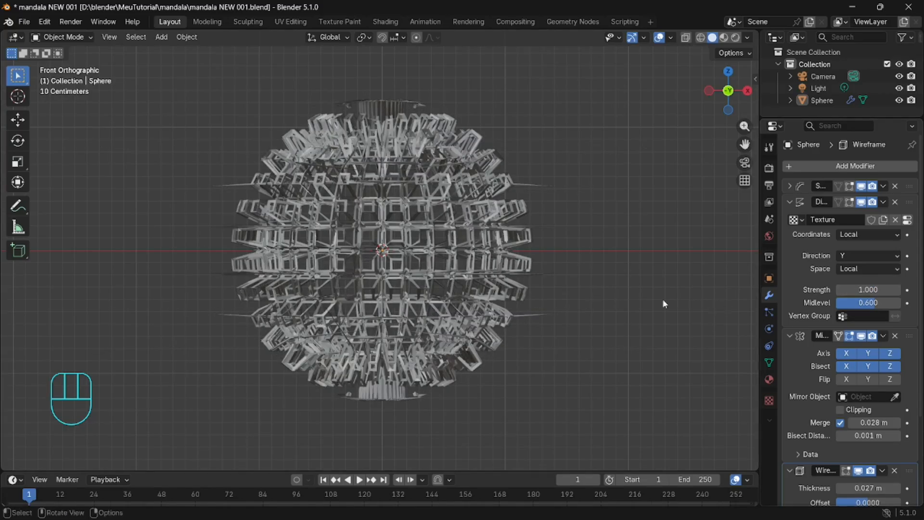
Set the Displace modifier's direction back to Normal and inspect the sphere from several sides.
middle_click_drag(604, 247, 571, 237)
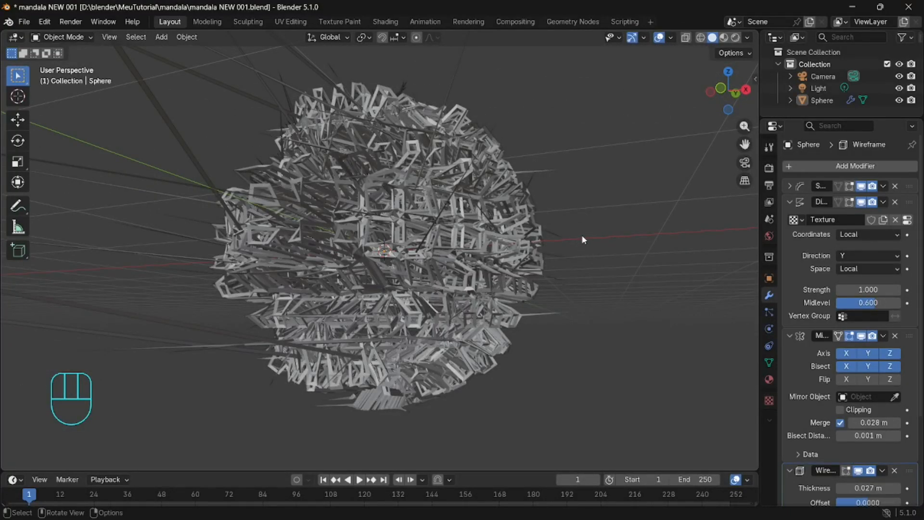
key("KP_1")
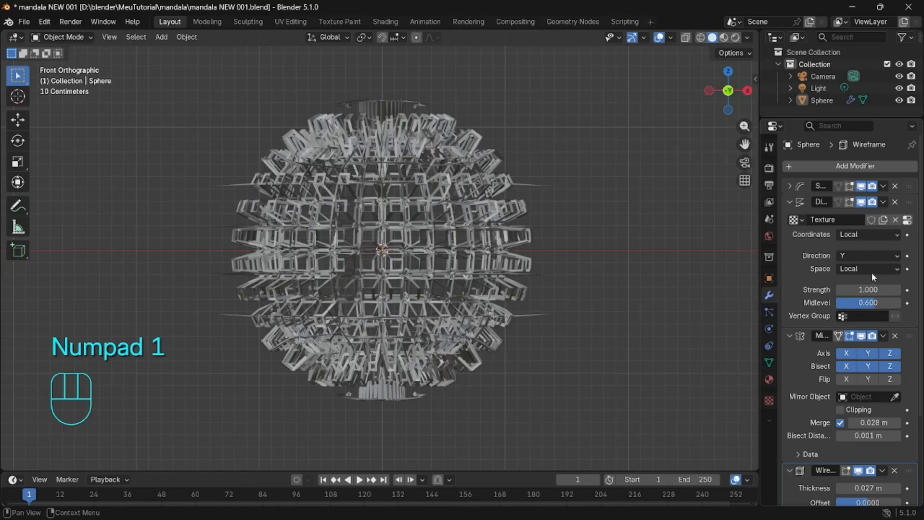
left_click(865, 259)
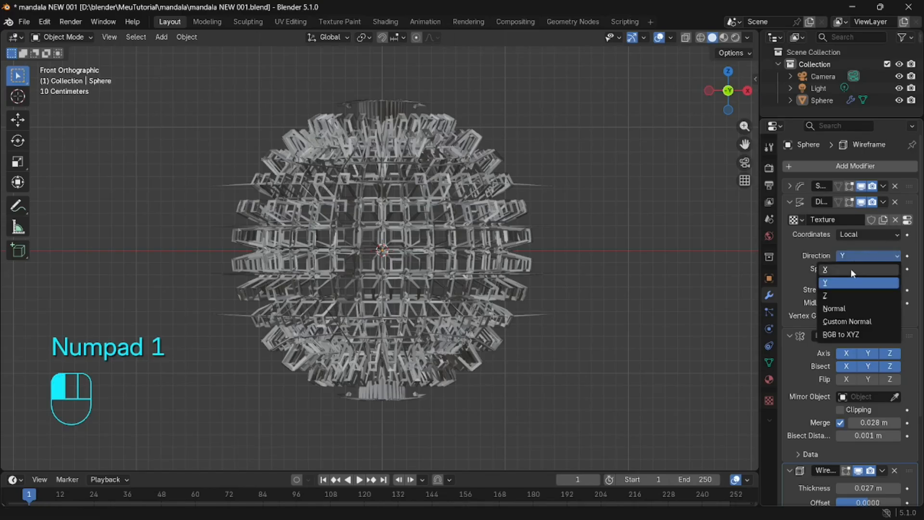
left_click(854, 309)
middle_click_drag(691, 281, 565, 284)
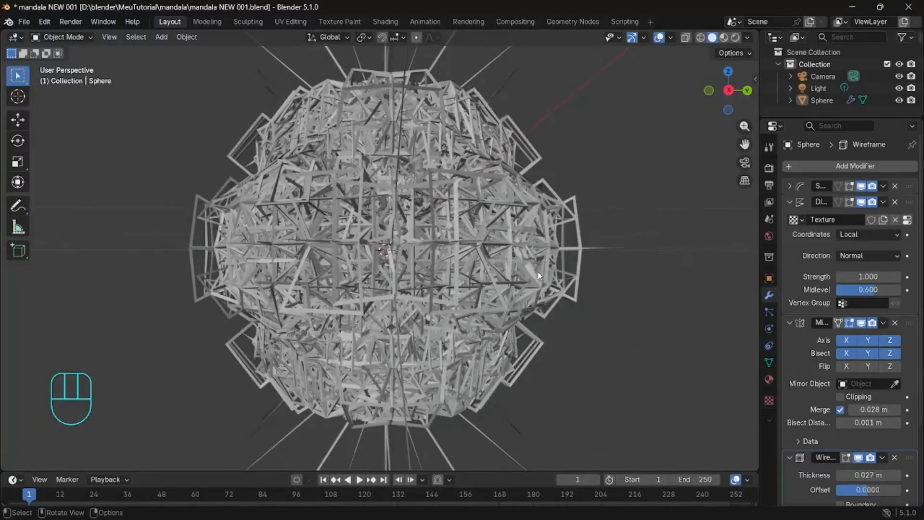
key("KP_1")
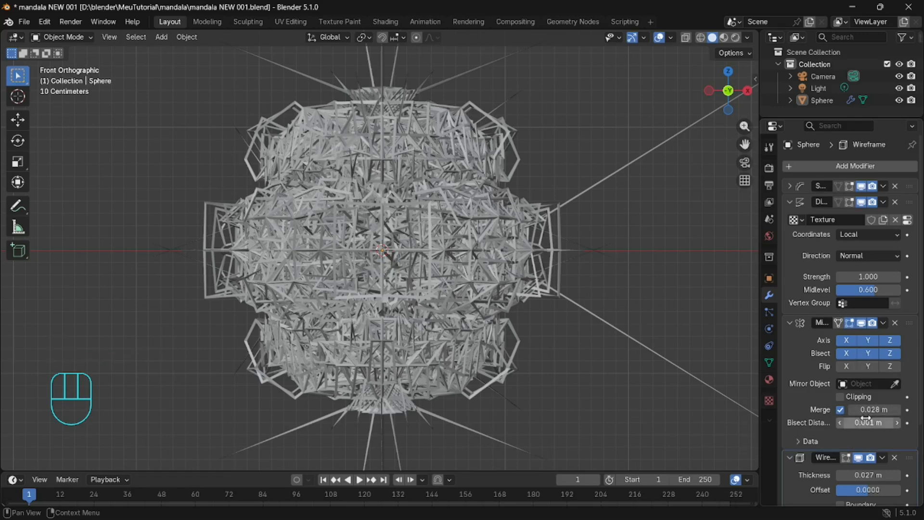
Try bisect distances of 0.02 m and 0.1 m for the Mirror modifier.
left_click(867, 423)
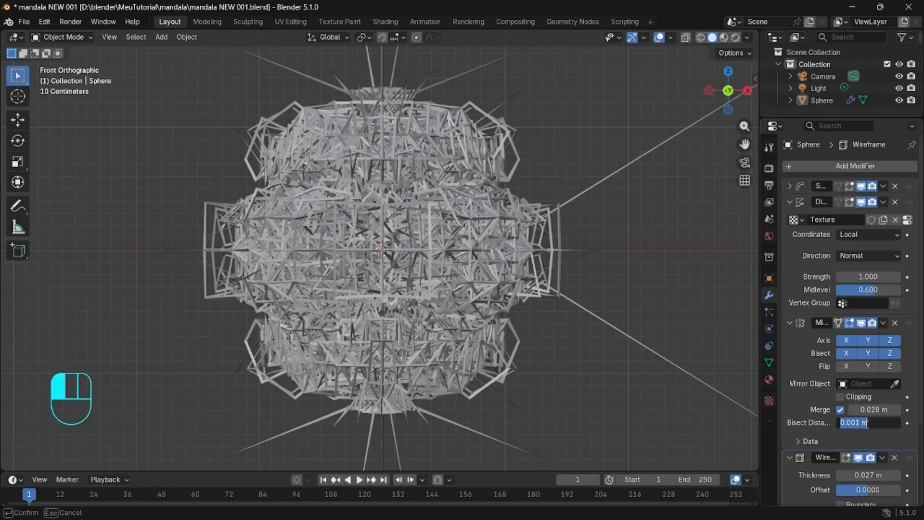
left_click_drag(851, 423, 866, 423)
type("2")
key("Return")
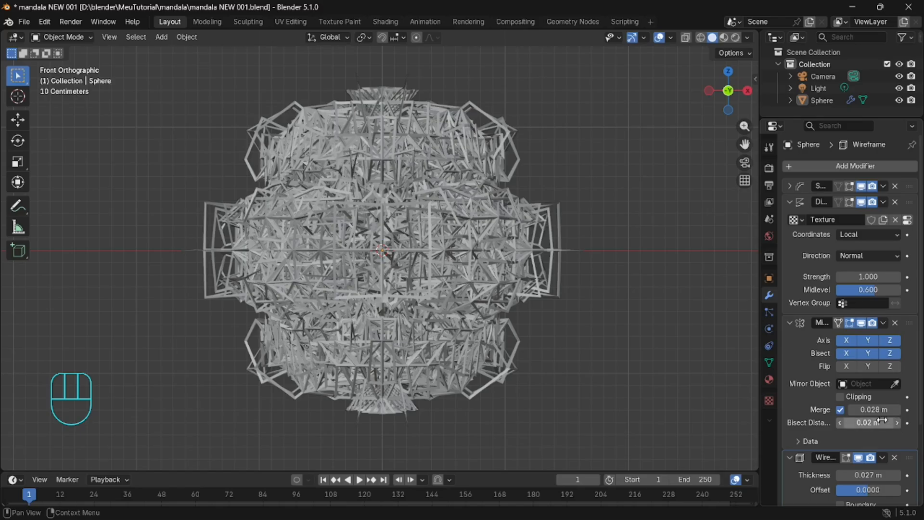
left_click(866, 423)
left_click_drag(846, 423, 887, 426)
type("1")
key("Return")
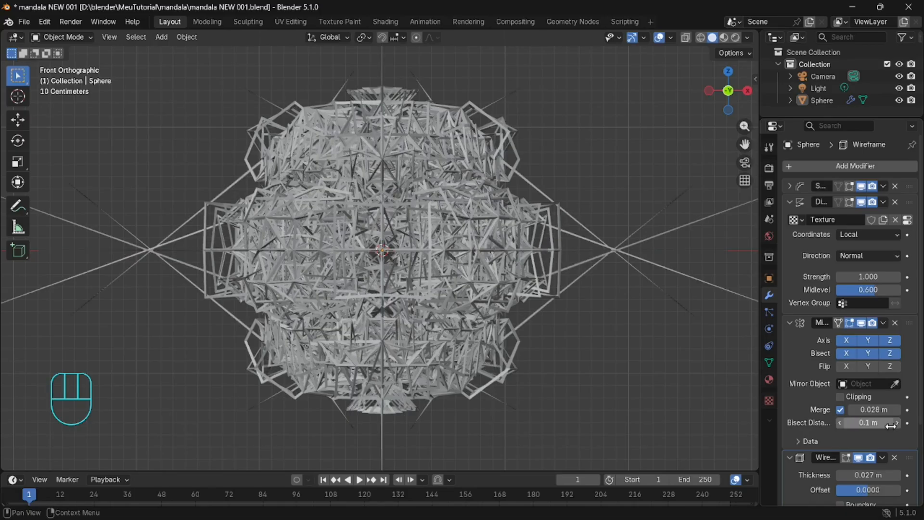
Set the Mirror modifier's bisect distance to 0.03 m.
left_click(868, 422)
left_click(845, 423)
left_click_drag(846, 423, 856, 423)
type("03")
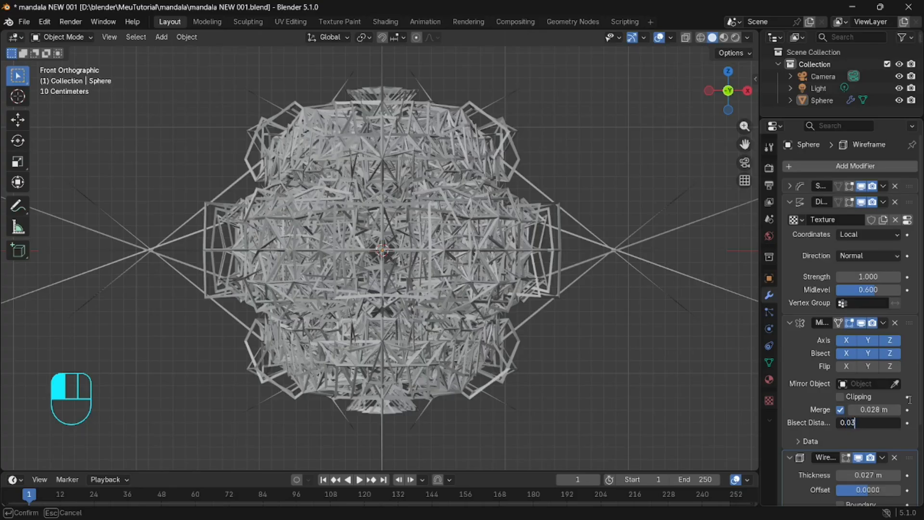
key("Return")
middle_click_drag(640, 312, 480, 342)
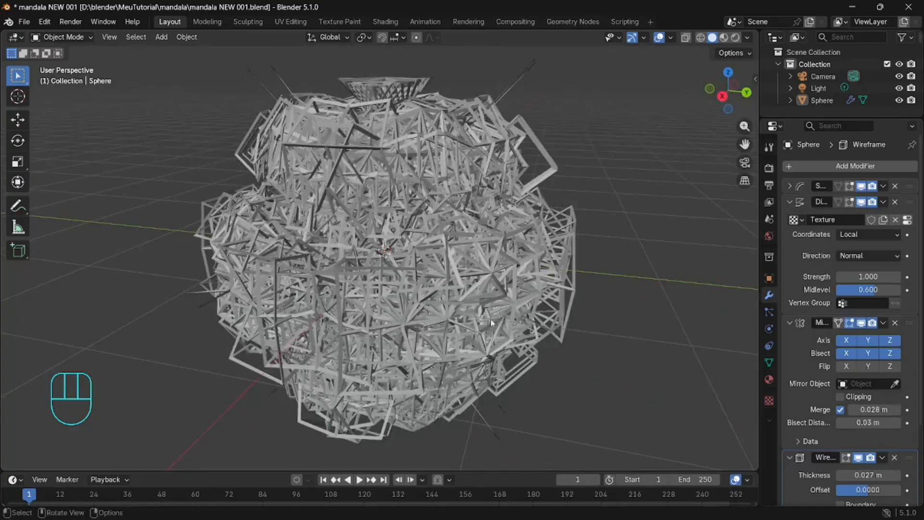
key("KP_1")
left_click(539, 249)
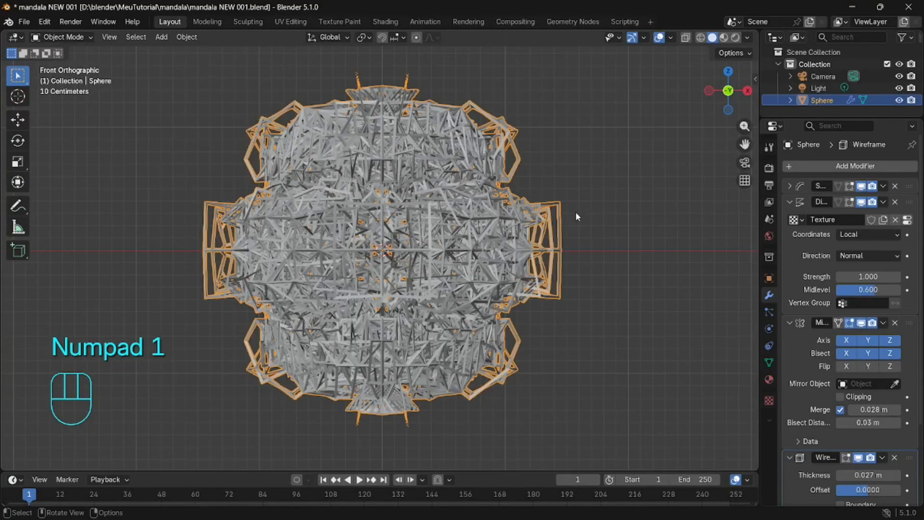
left_click(617, 208)
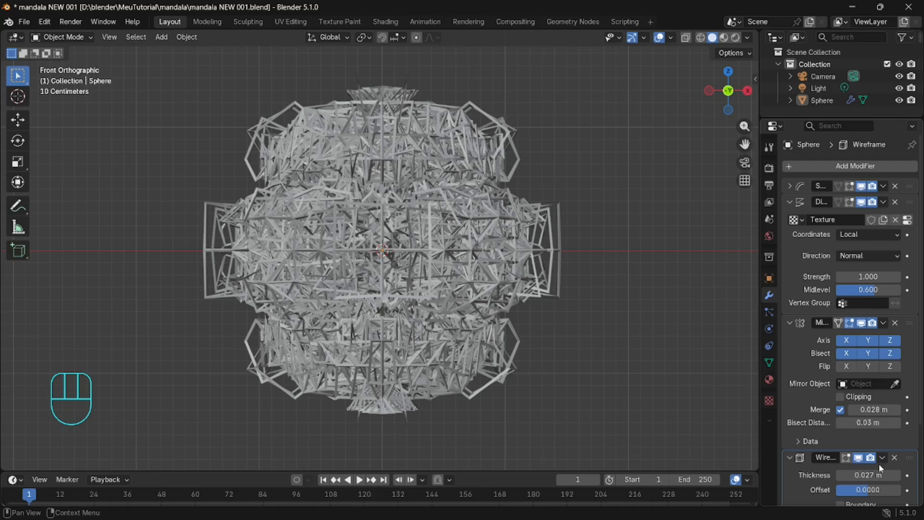
Turn the Wireframe modifier's viewport and render visibility off to compare the solid mesh, and turn both back on.
left_click(858, 457)
left_click(870, 457)
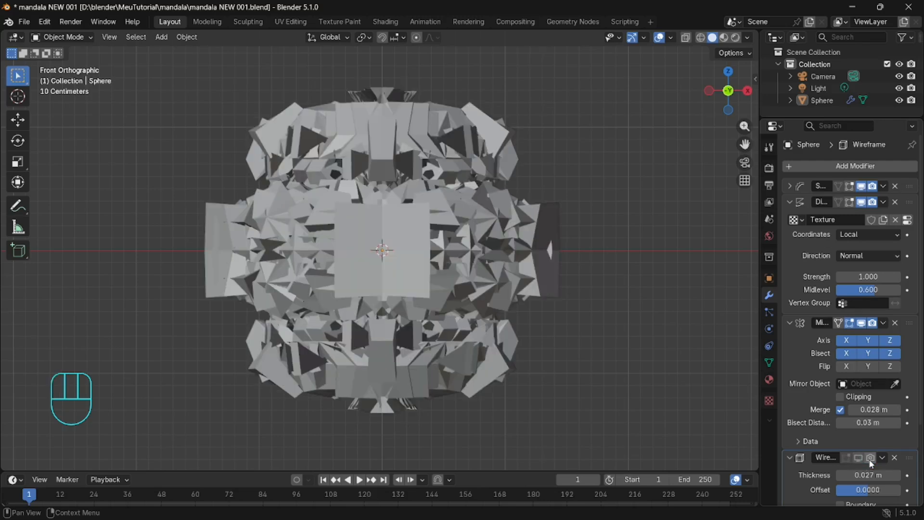
left_click(870, 460)
left_click(870, 458)
left_click(858, 457)
left_click(870, 457)
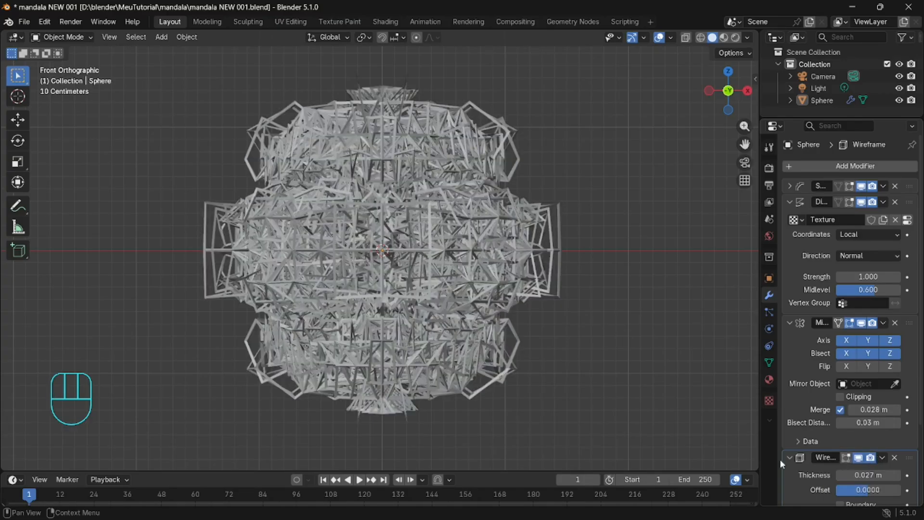
Collapse the settings of the Wireframe, Displace and Mirror modifiers.
left_click(794, 461)
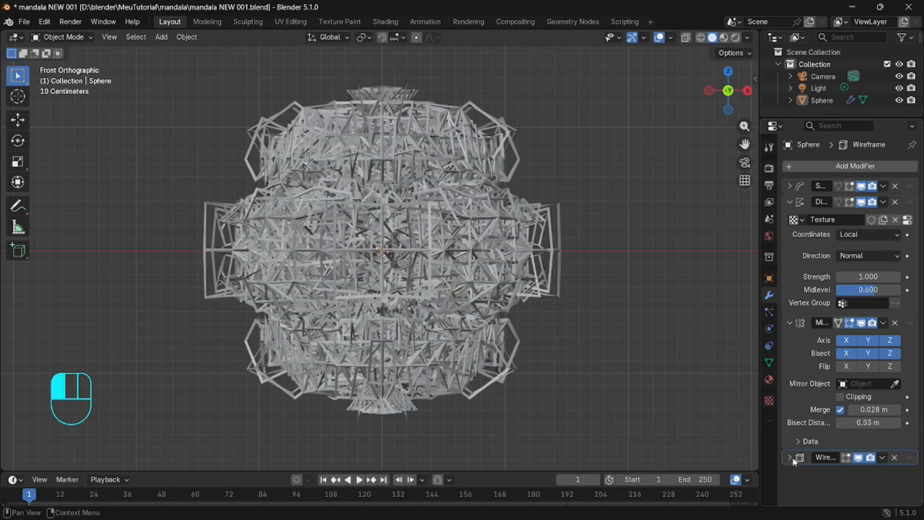
left_click(790, 202)
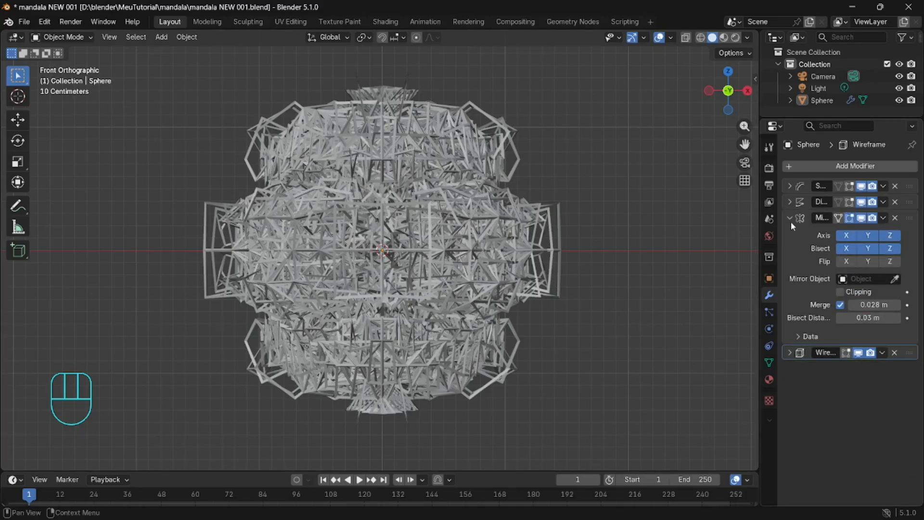
left_click(791, 221)
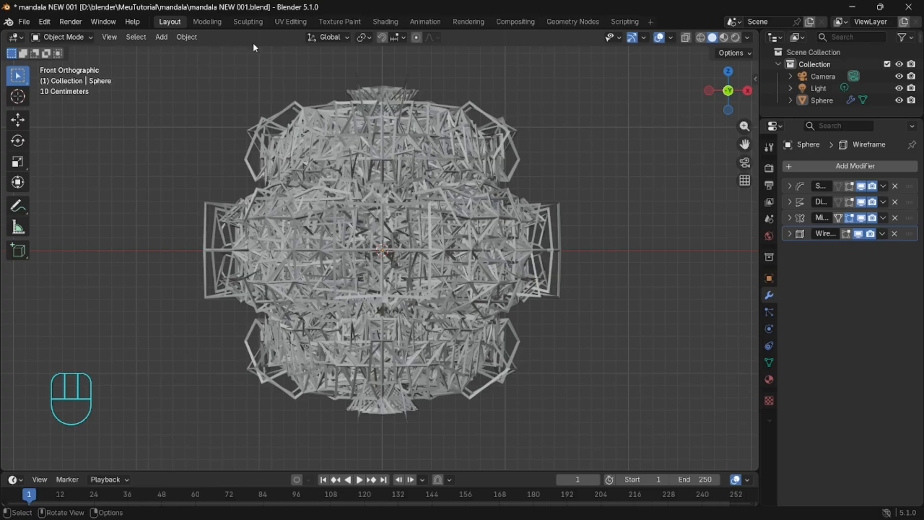
Add a cube-shaped empty at the scene origin, around the mandala sphere.
left_click(164, 37)
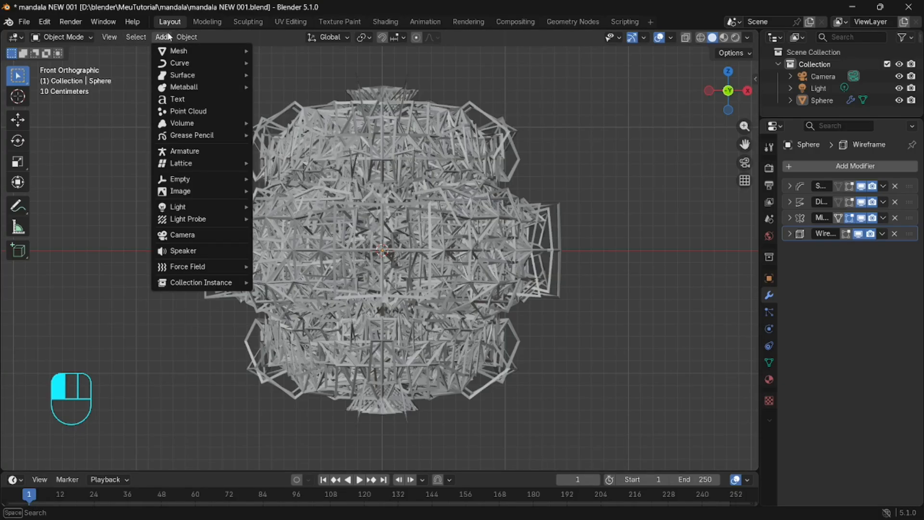
mouse_move(191, 183)
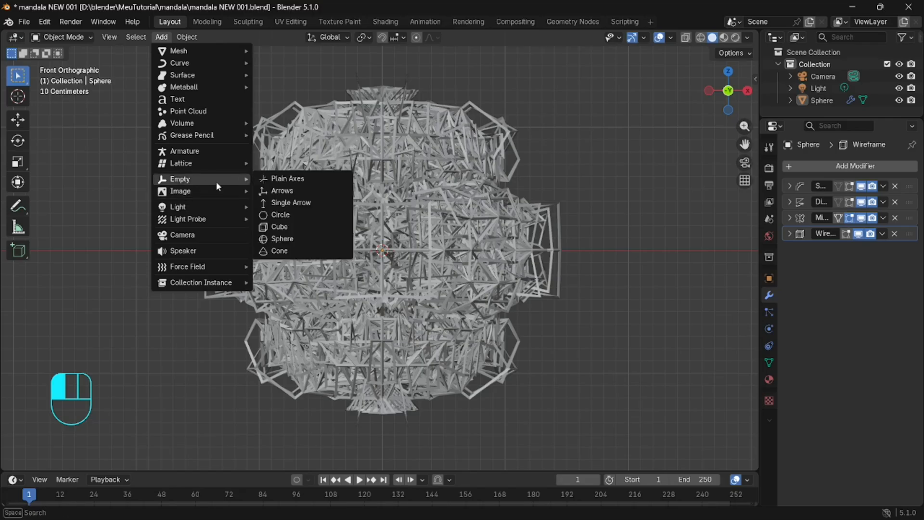
left_click(274, 227)
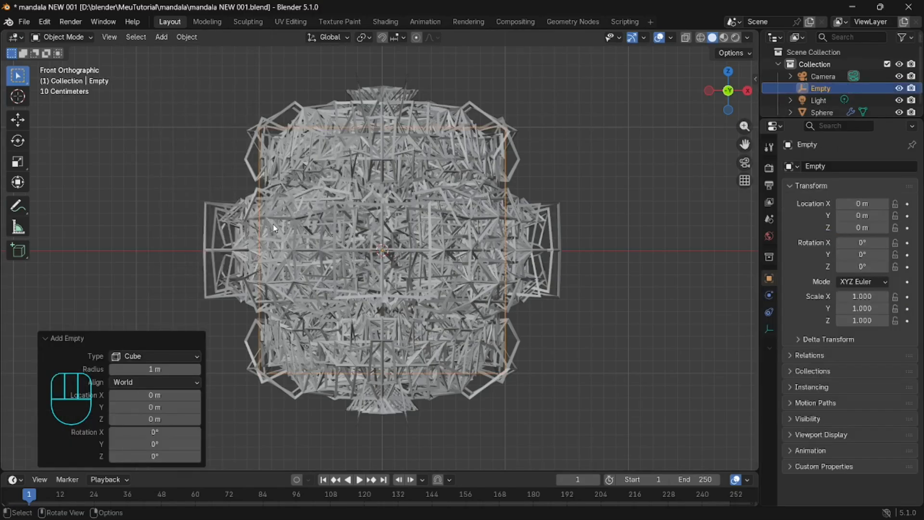
scroll(478, 176, "down", 3)
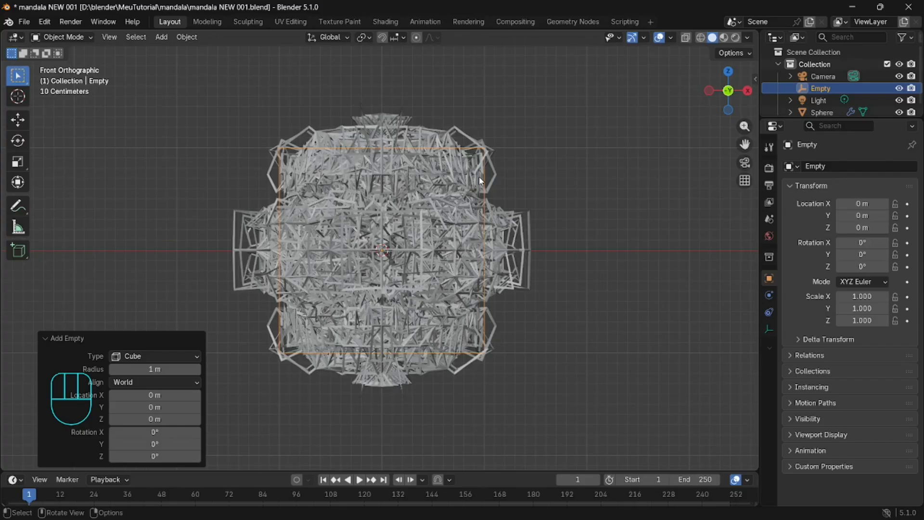
middle_click_drag(516, 342, 469, 243)
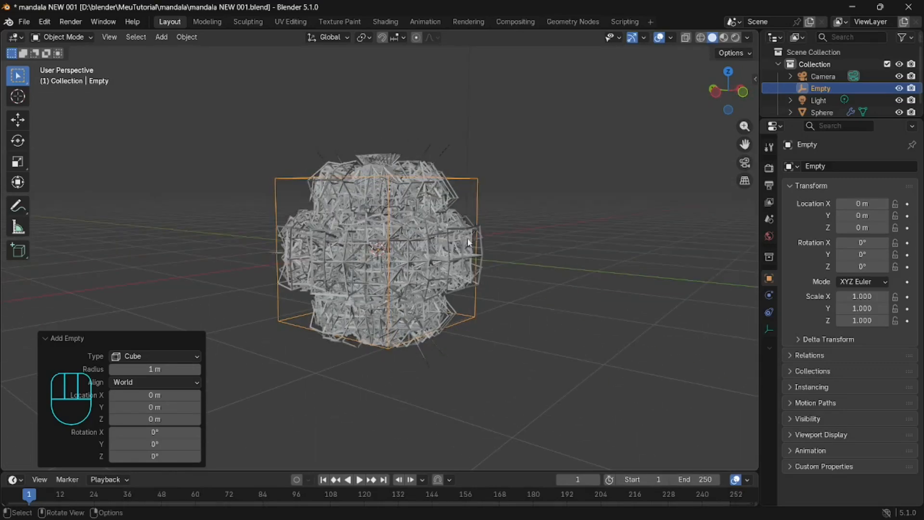
key("KP_1")
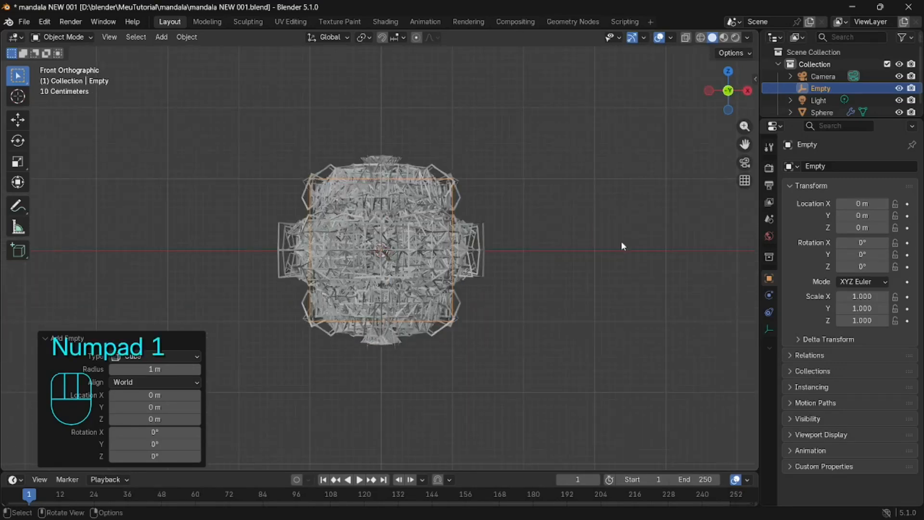
scroll(547, 203, "up", 3)
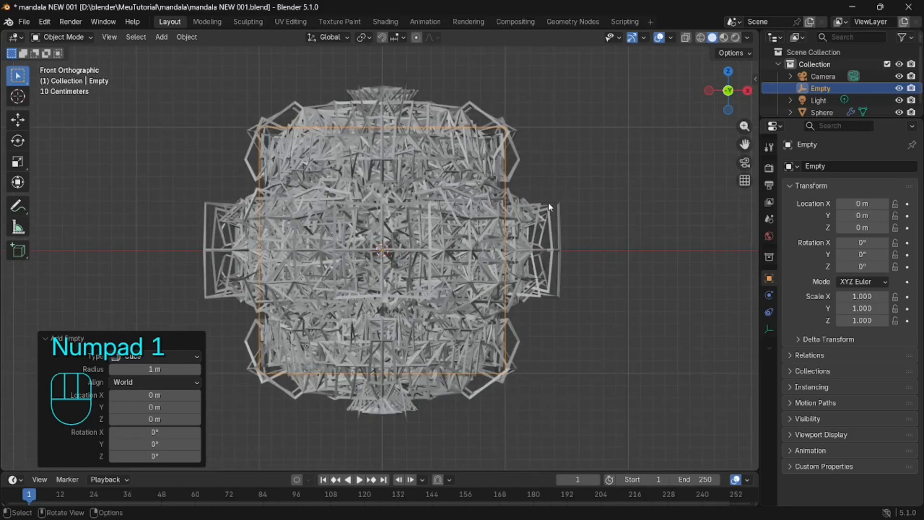
left_click(621, 204)
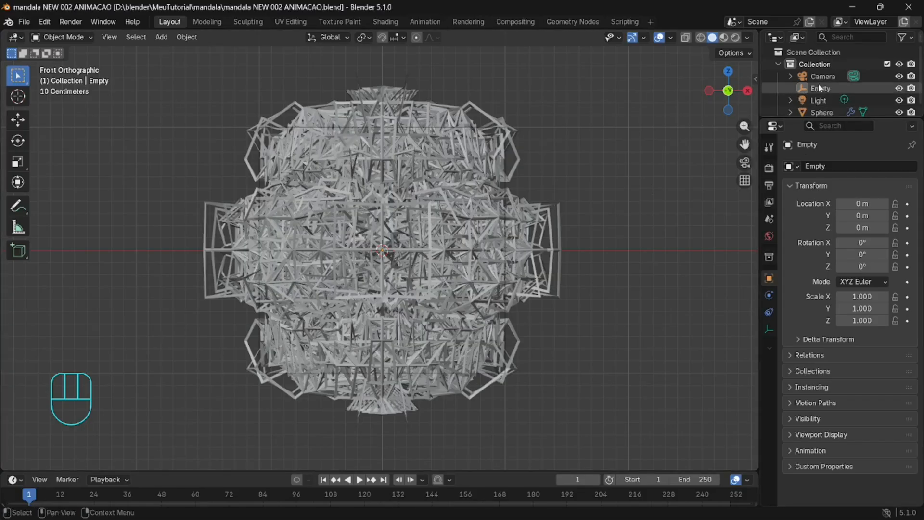
Rename the empty to "Empty CUBO".
double_click(820, 88)
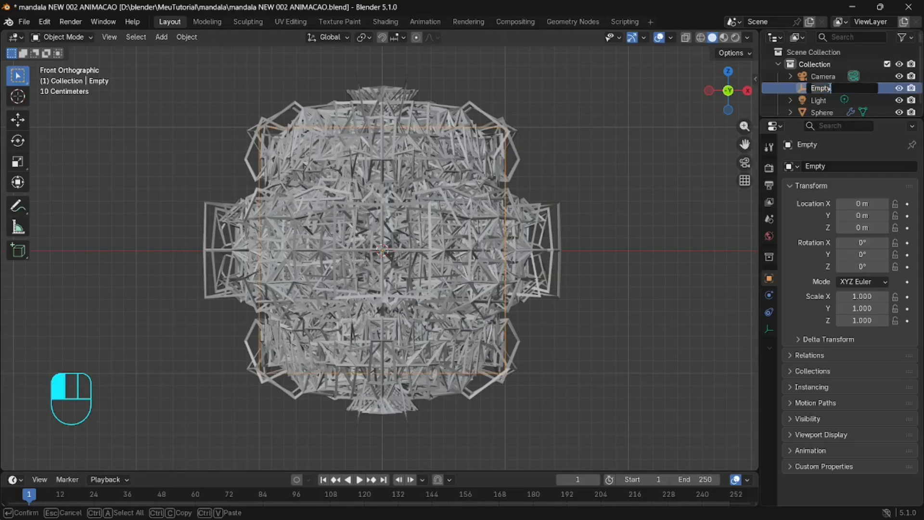
type("CUBO")
left_click(838, 119)
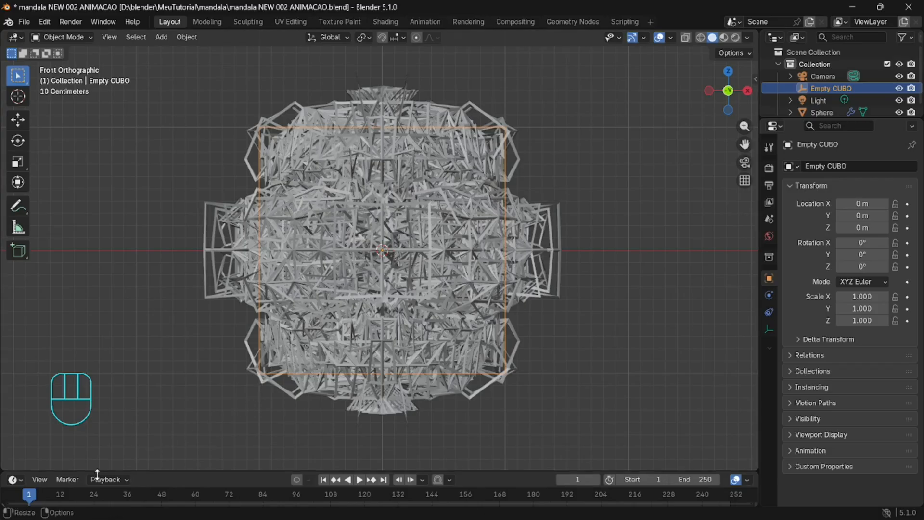
Enlarge the timeline area and set the animation's end frame to 60.
left_click_drag(151, 474, 186, 332)
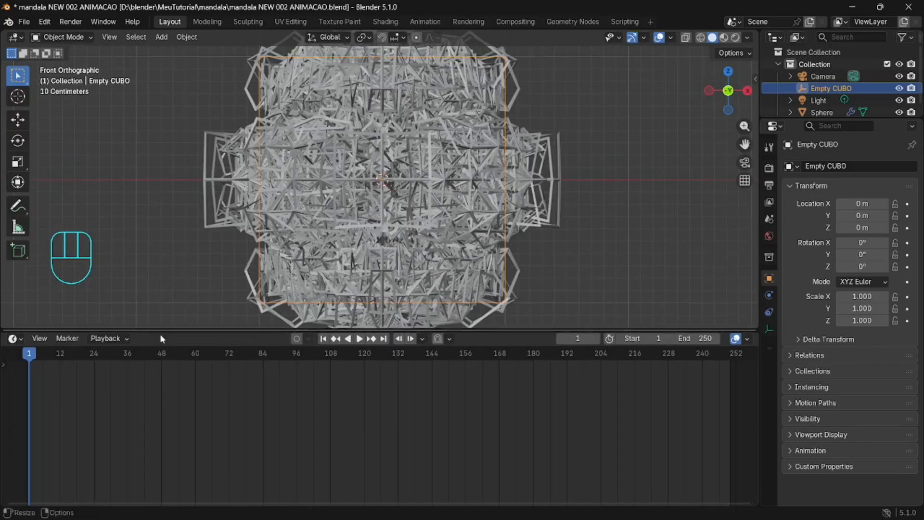
left_click(15, 339)
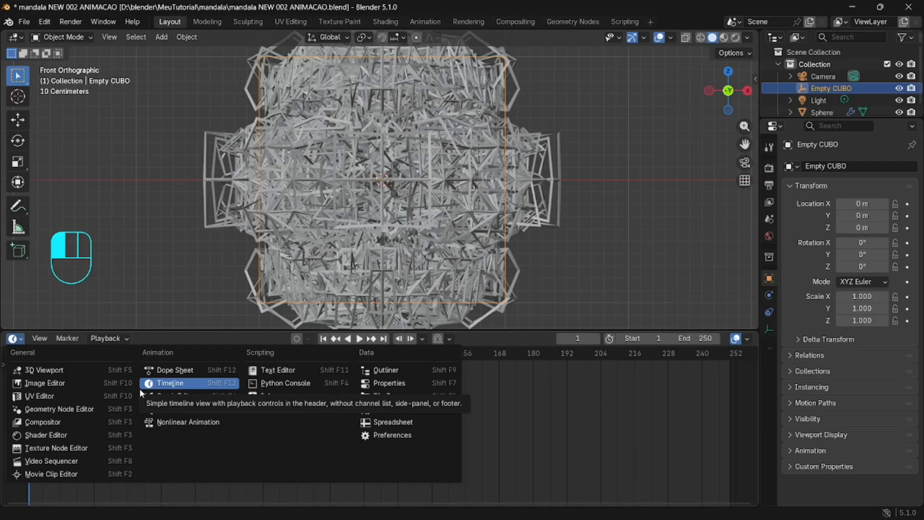
left_click(518, 381)
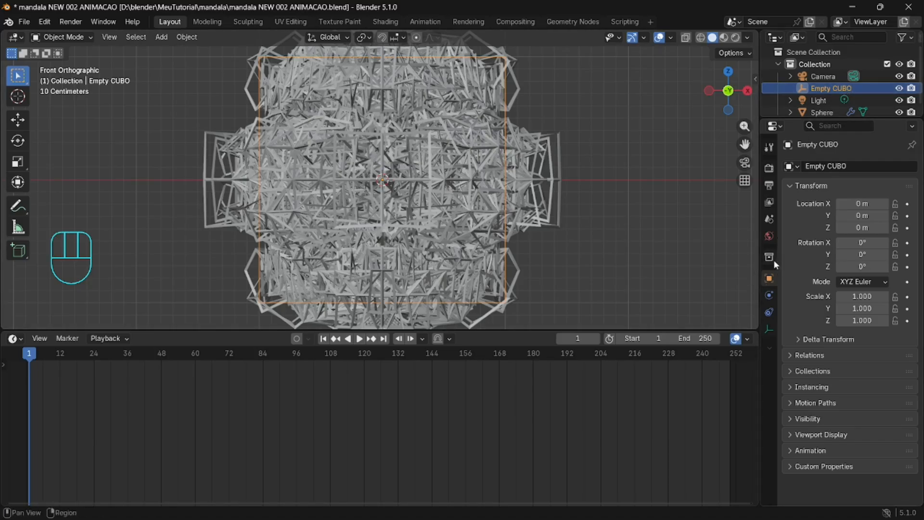
left_click(769, 282)
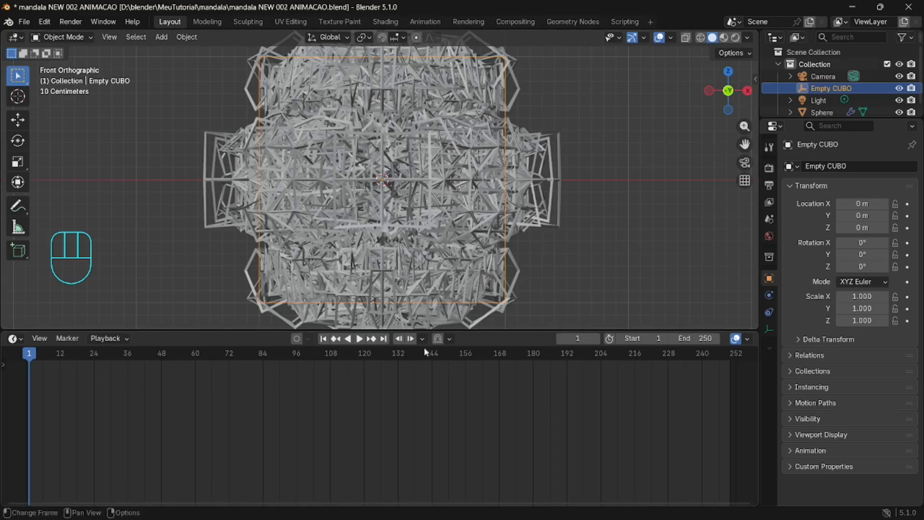
left_click(704, 338)
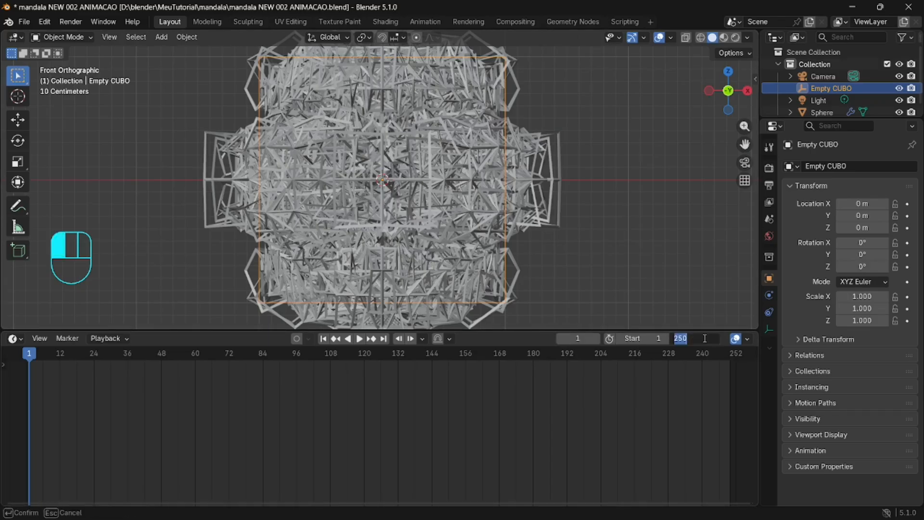
type("60")
key("Return")
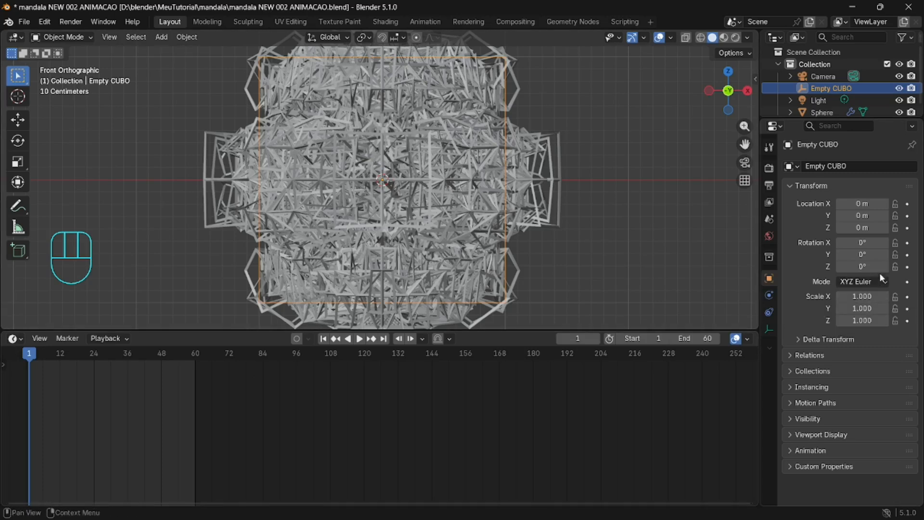
Keyframe the empty's X rotation at 0° on frame 1 and at 360° on frame 60.
left_click(908, 243)
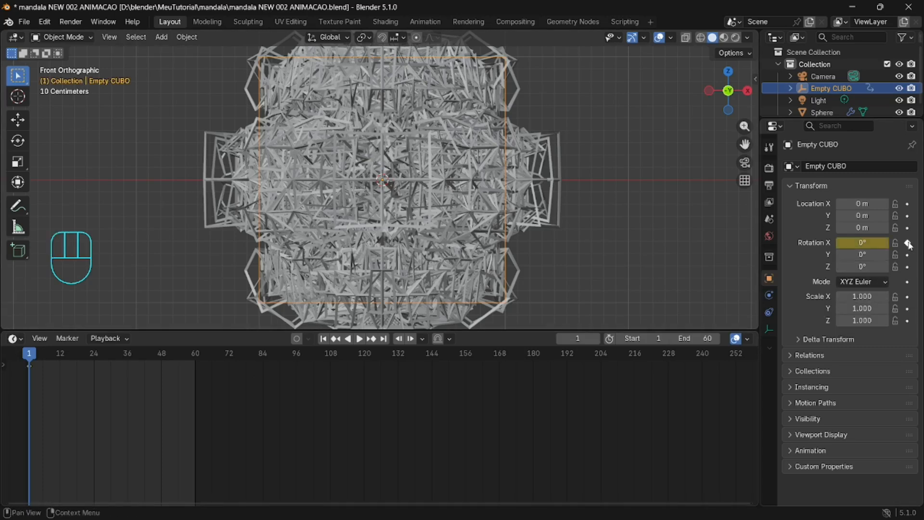
middle_click_drag(398, 227, 452, 209)
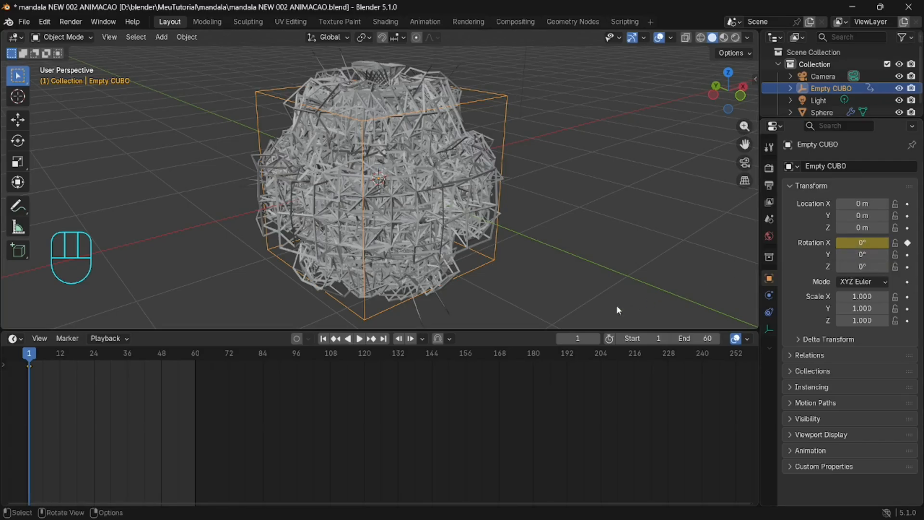
left_click(574, 339)
type("60")
key("Return")
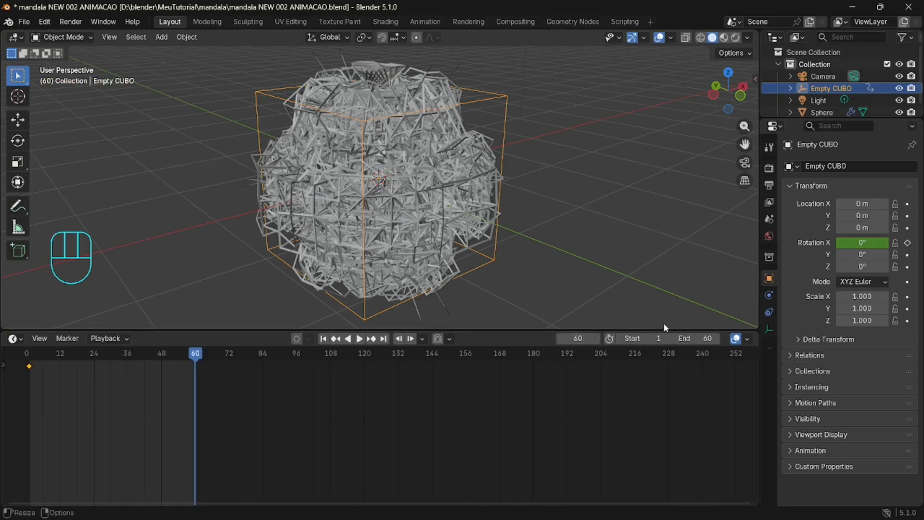
left_click(867, 242)
type("36")
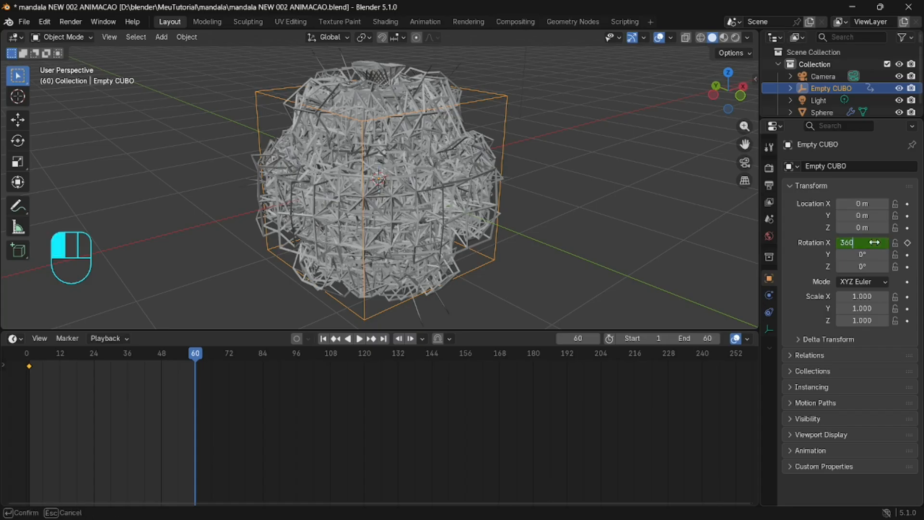
type("0")
key("Return")
left_click(908, 243)
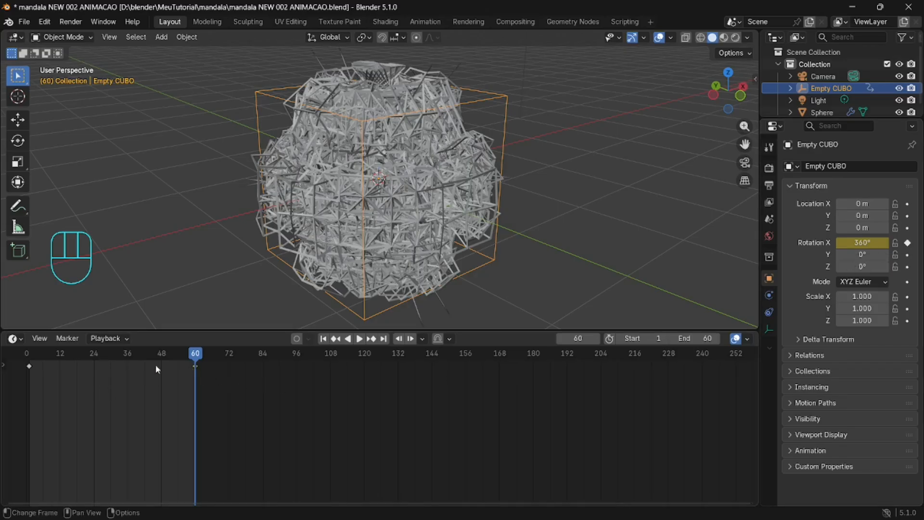
Set the interpolation of both X rotation keyframes of the empty to Linear.
left_click(29, 367, "shift")
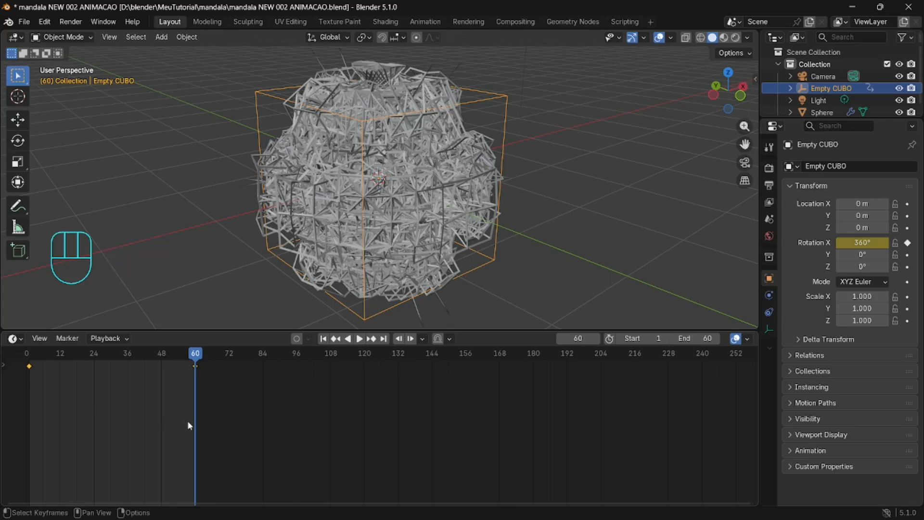
key("a")
key("t")
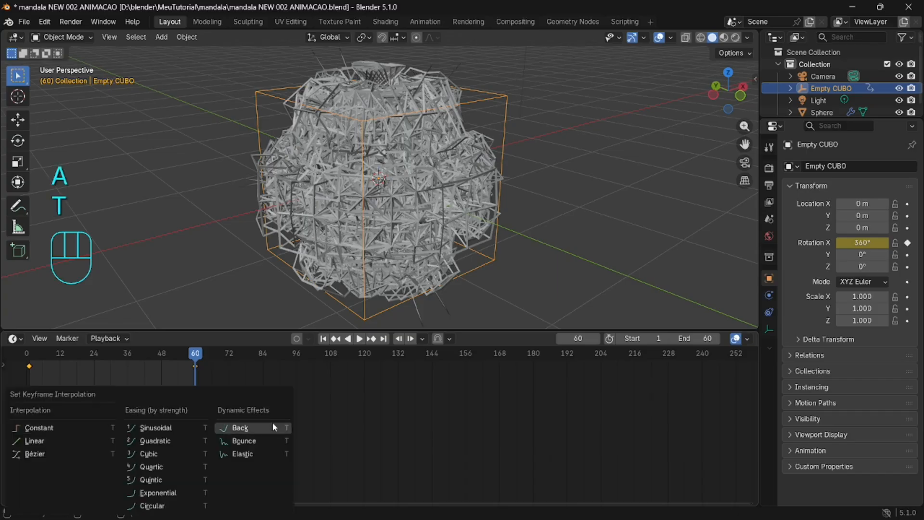
left_click(49, 440)
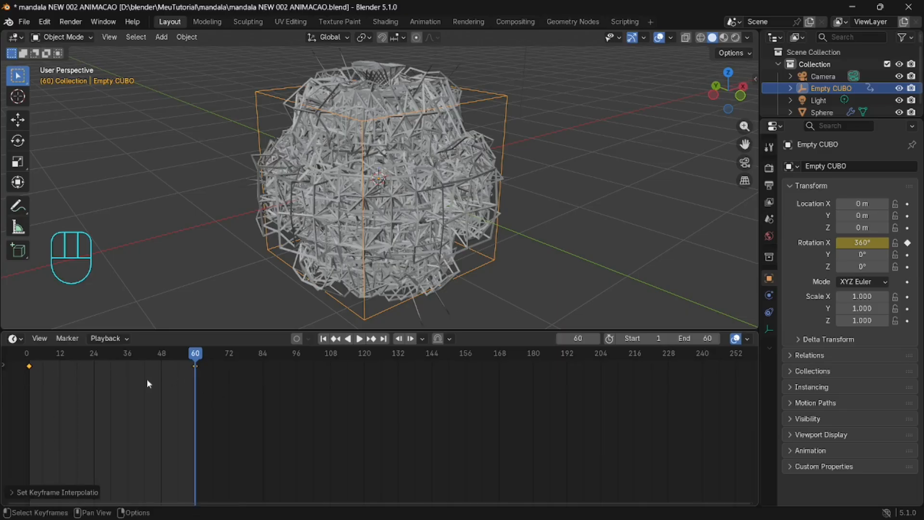
Check the rotation keyframes at frames 1 and 60 and play back the empty's animation.
left_click(30, 365)
left_click(195, 369)
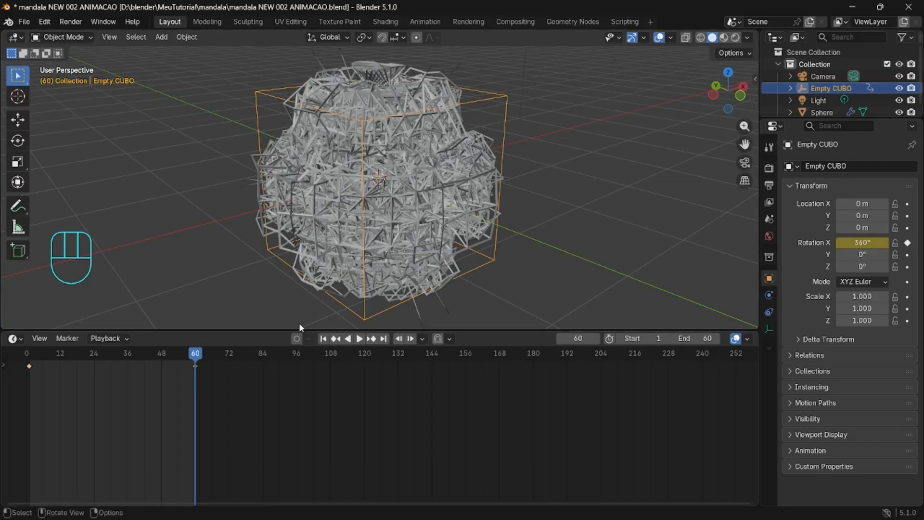
left_click(333, 339)
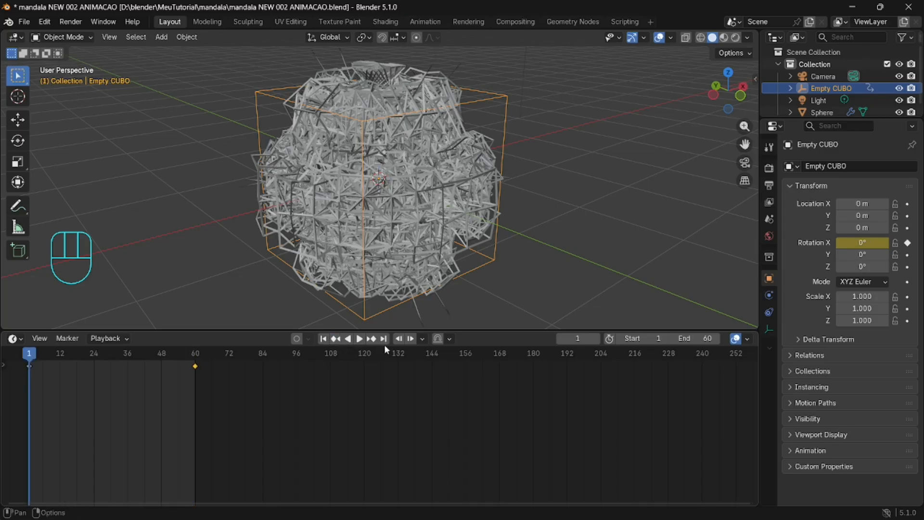
left_click(376, 340)
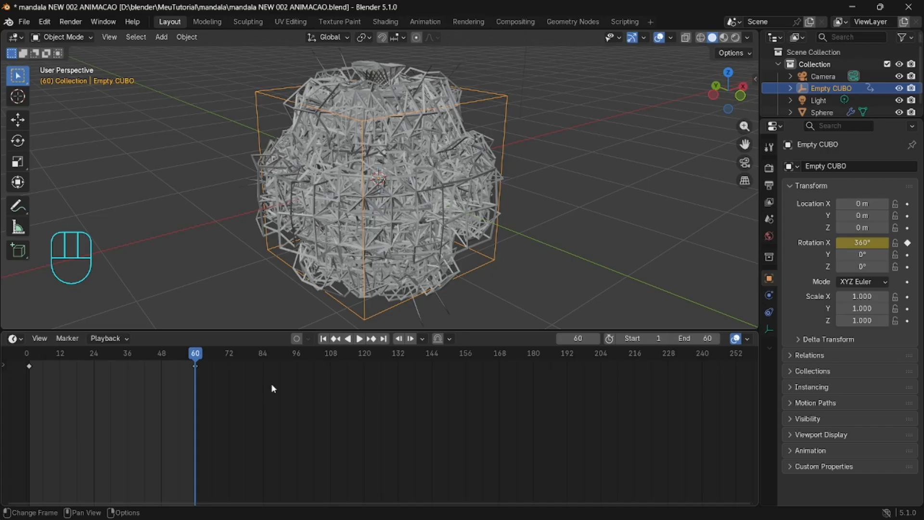
key("space")
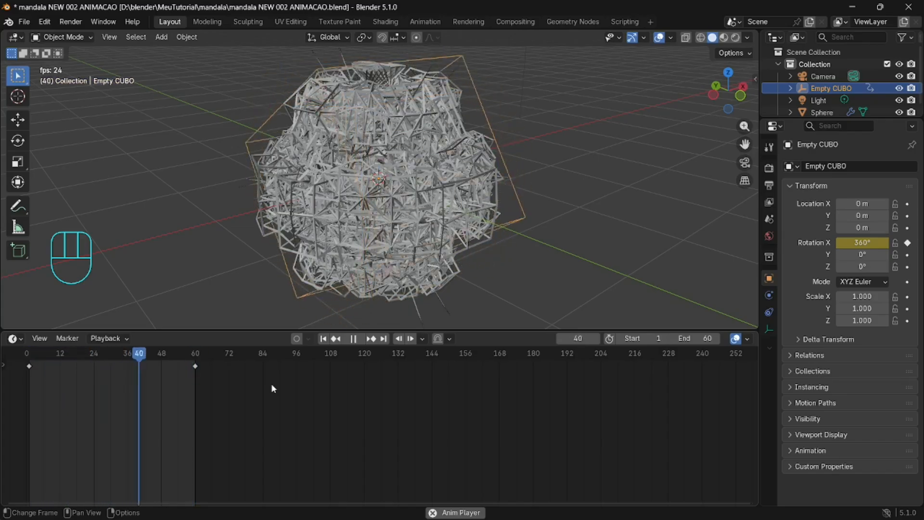
key("space")
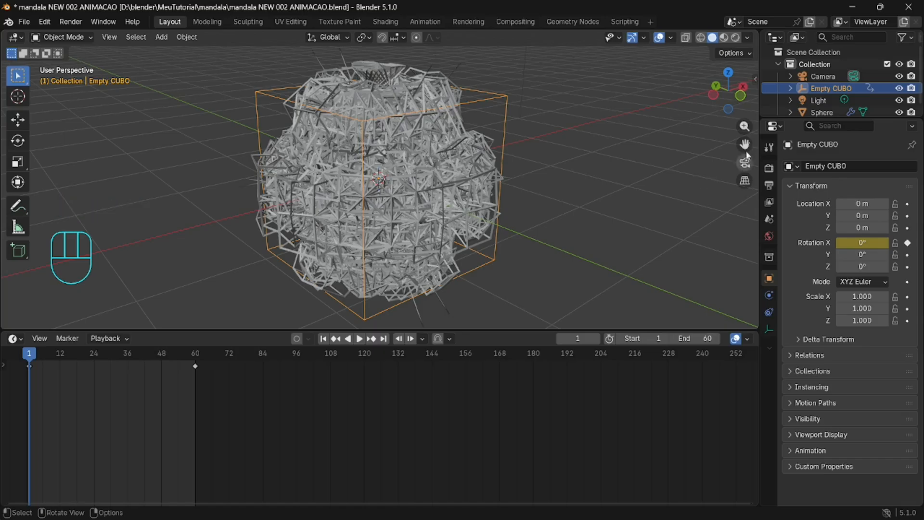
Expand the Displace modifier settings of the sphere and widen the properties area to show the full modifier names.
left_click(816, 113)
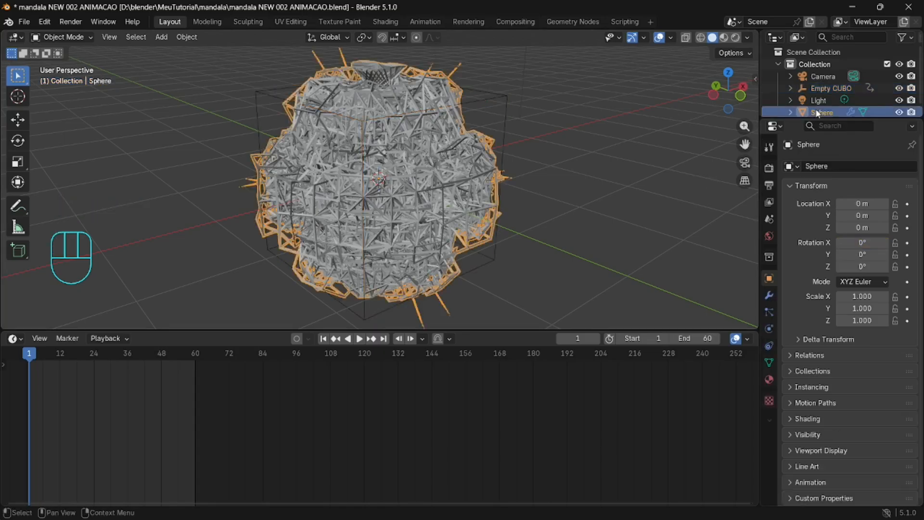
left_click(769, 296)
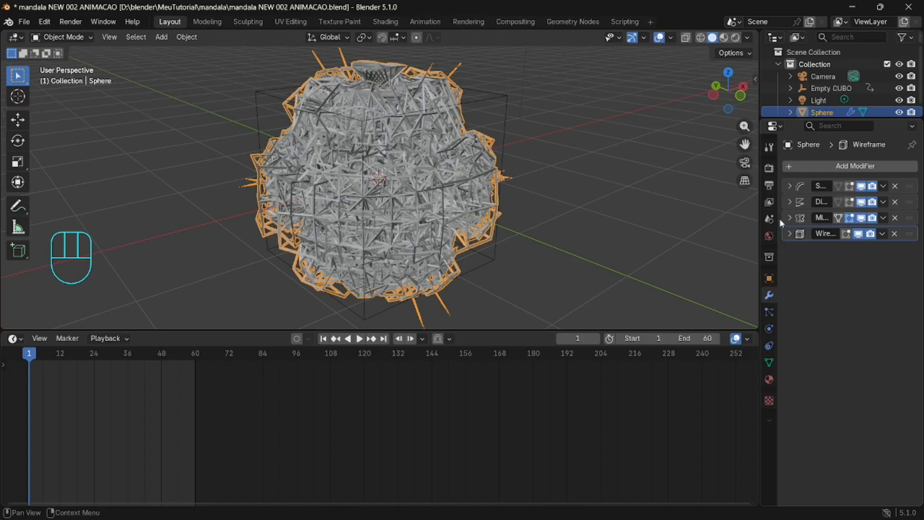
left_click(790, 202)
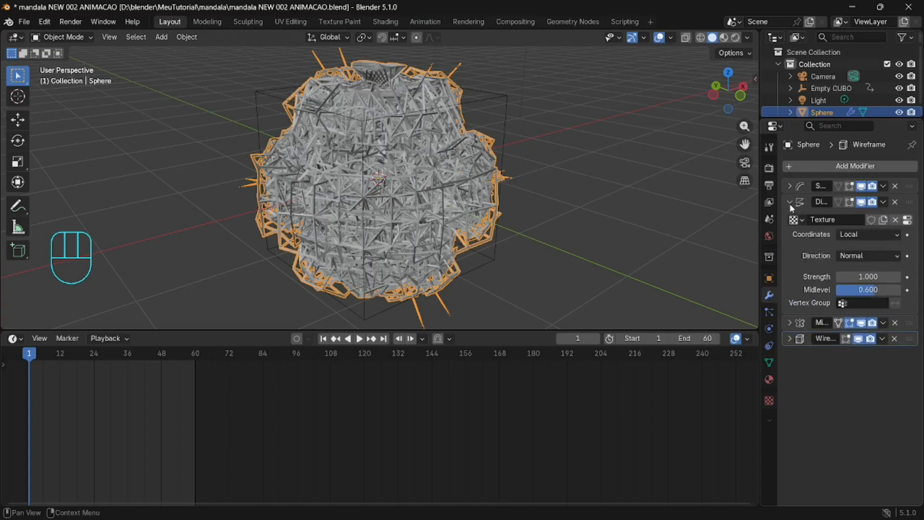
left_click(825, 204)
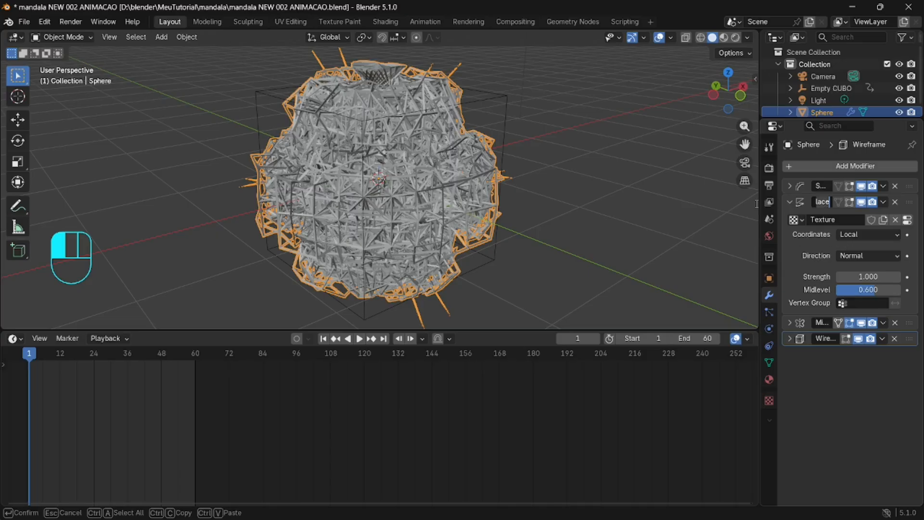
left_click(791, 254)
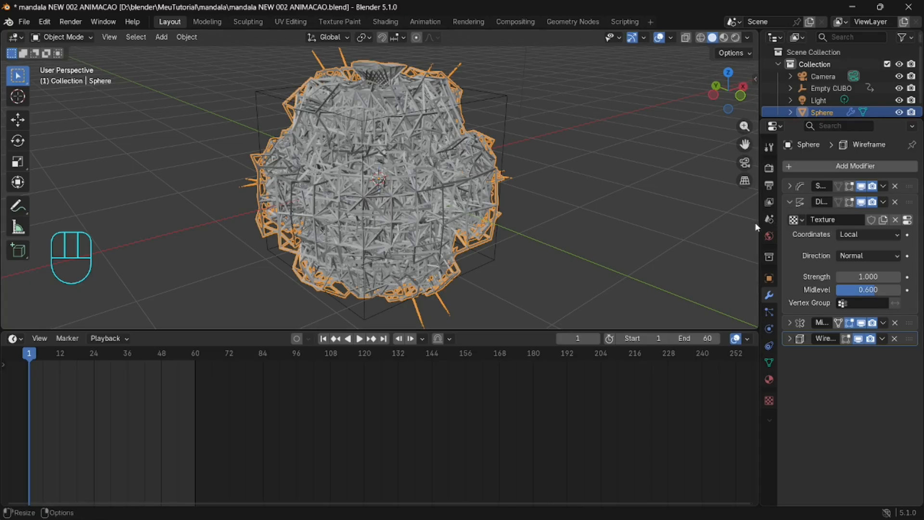
left_click_drag(761, 225, 659, 225)
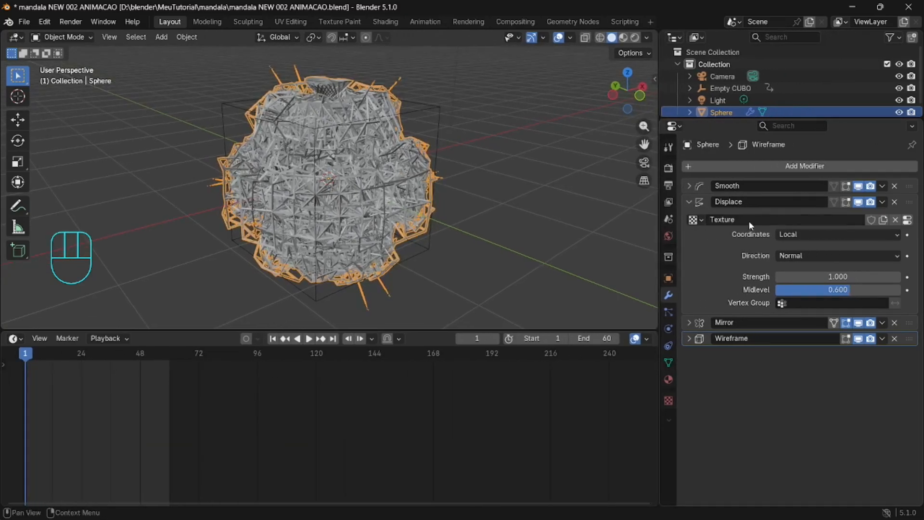
Set the sphere's Displace texture coordinates to Object and choose Empty CUBO as the coordinate object.
left_click(699, 219)
left_click(702, 219)
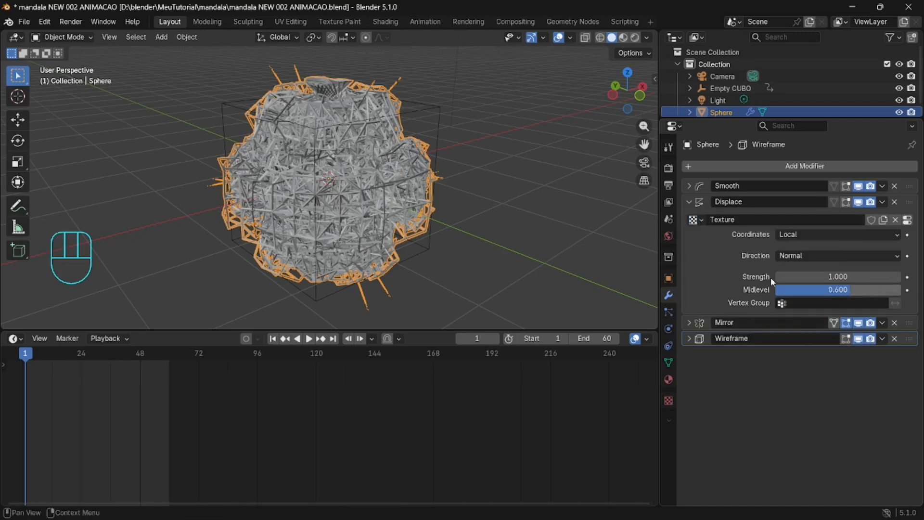
left_click(797, 235)
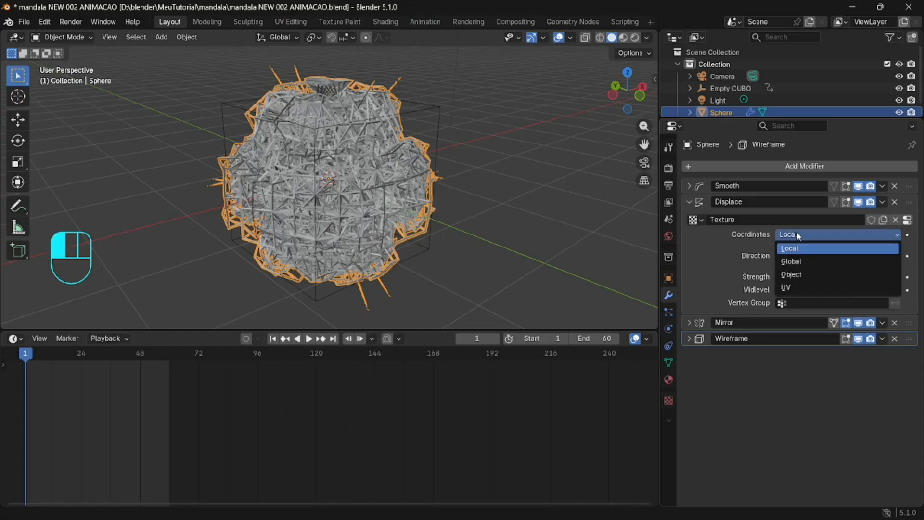
left_click(807, 273)
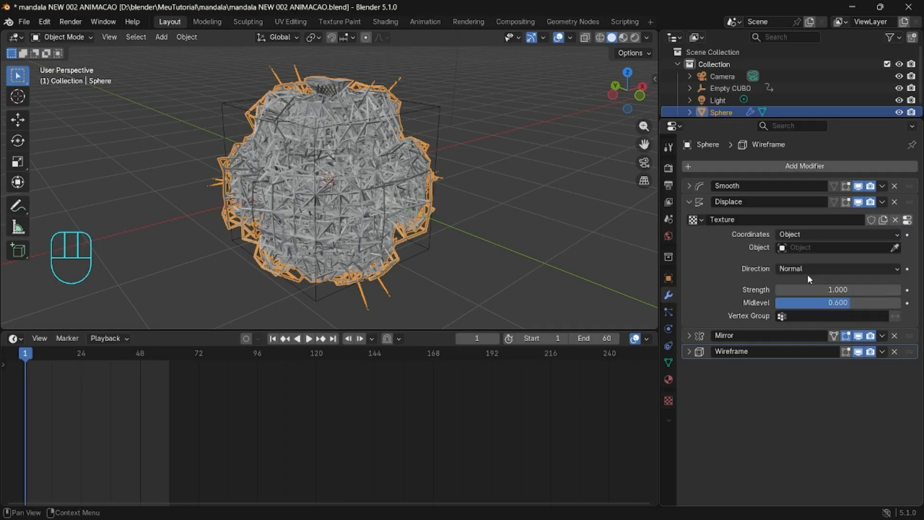
left_click(894, 248)
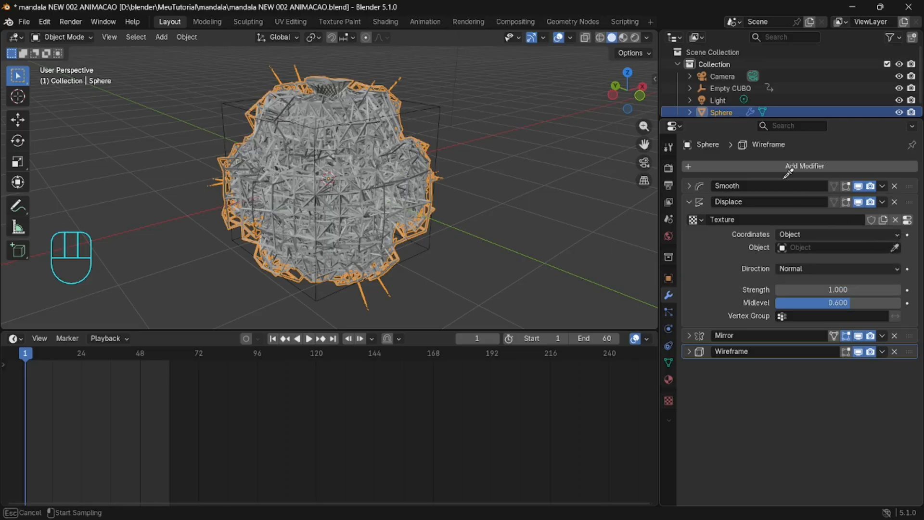
left_click(719, 88)
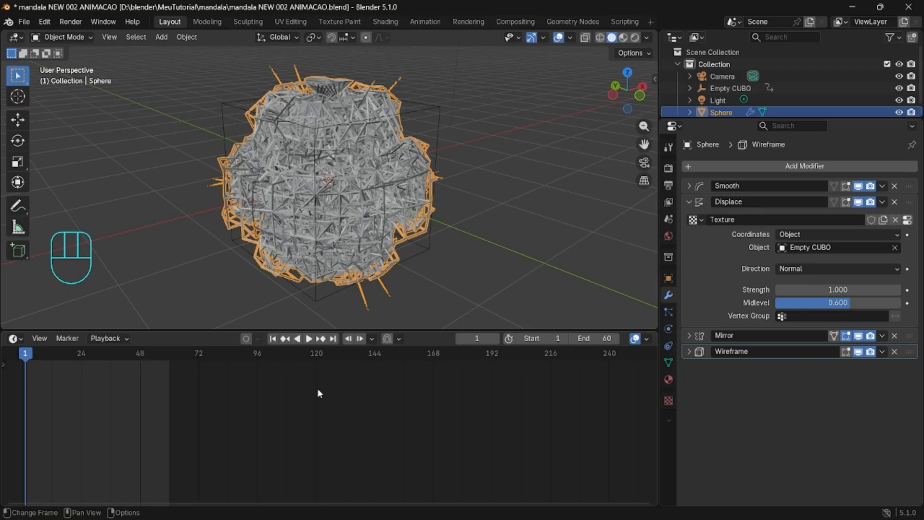
Play back the displacement animation and view it from the front.
key("space")
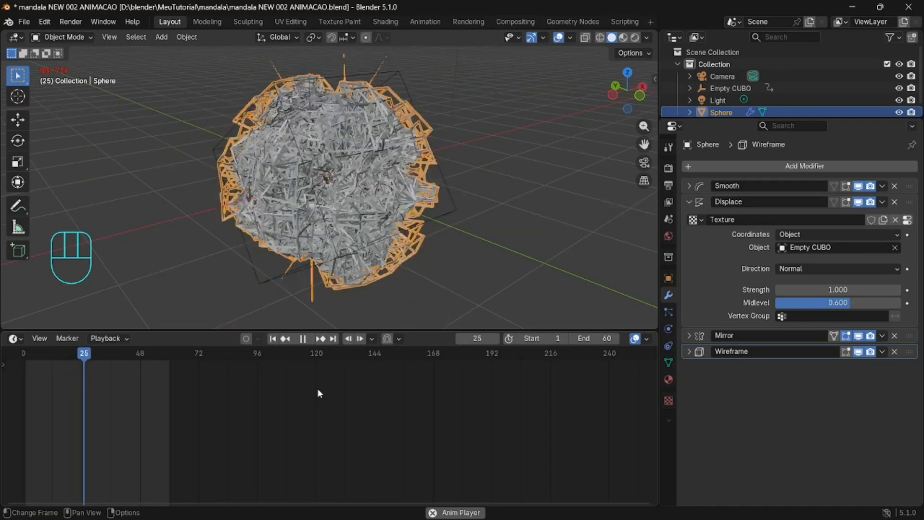
key("space")
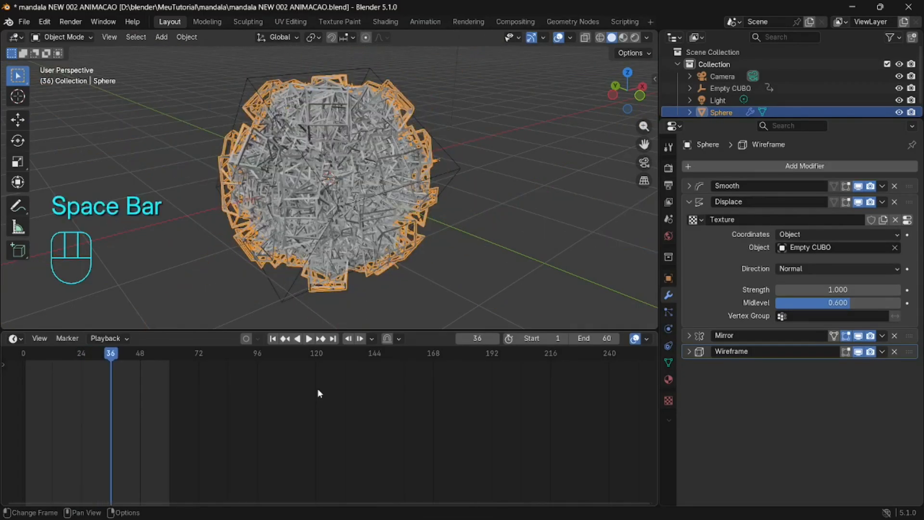
key("KP_1")
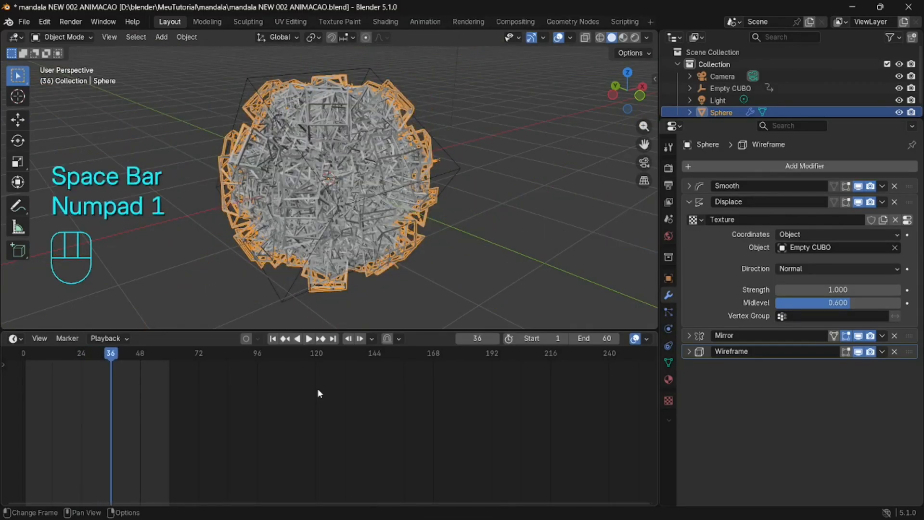
left_click(455, 292)
key("KP_1")
key("space")
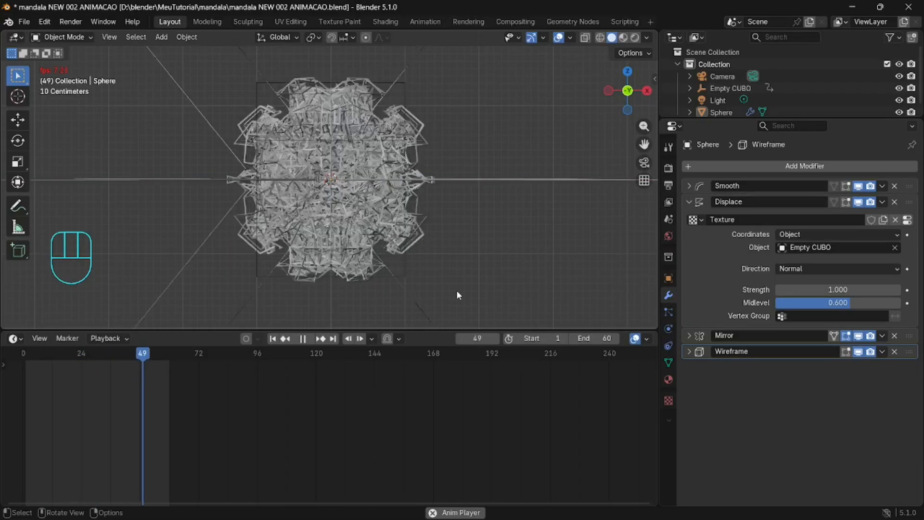
key("space")
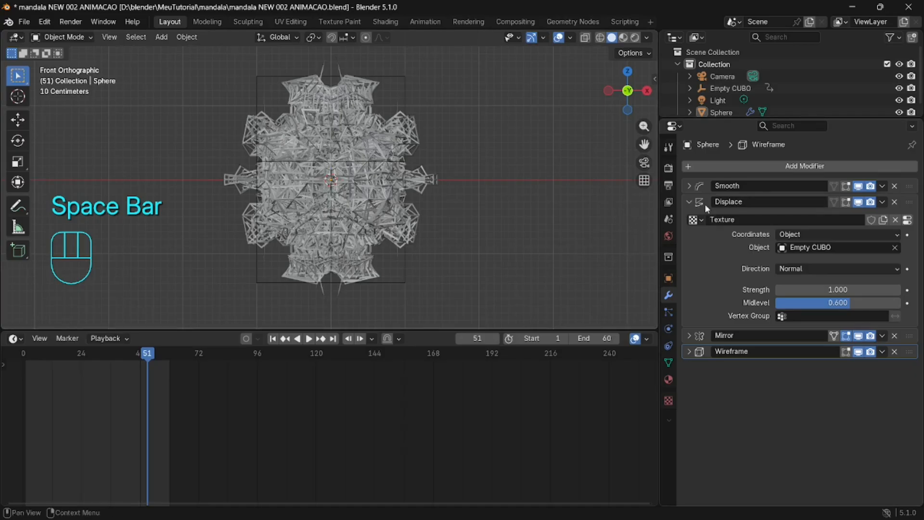
Collapse the Displace settings and preview the animation with the Wireframe modifier temporarily disabled in viewport and render.
left_click(692, 203)
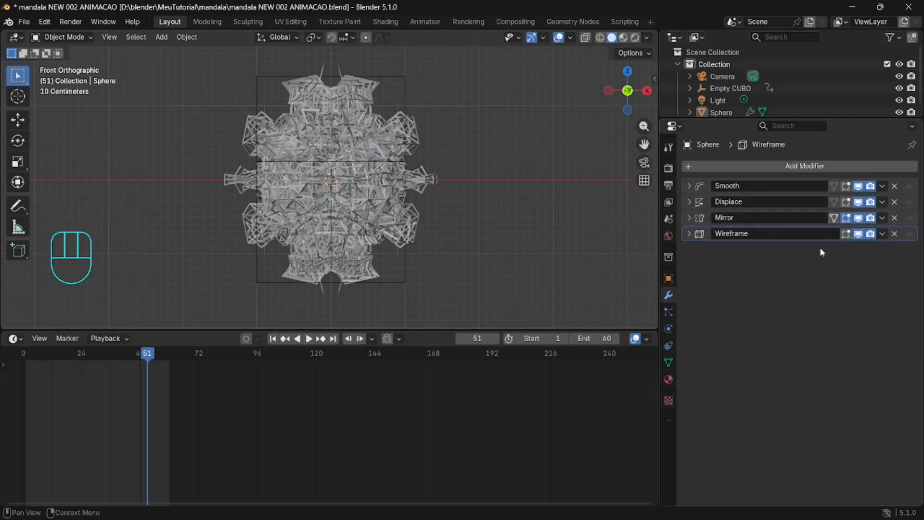
left_click(858, 234)
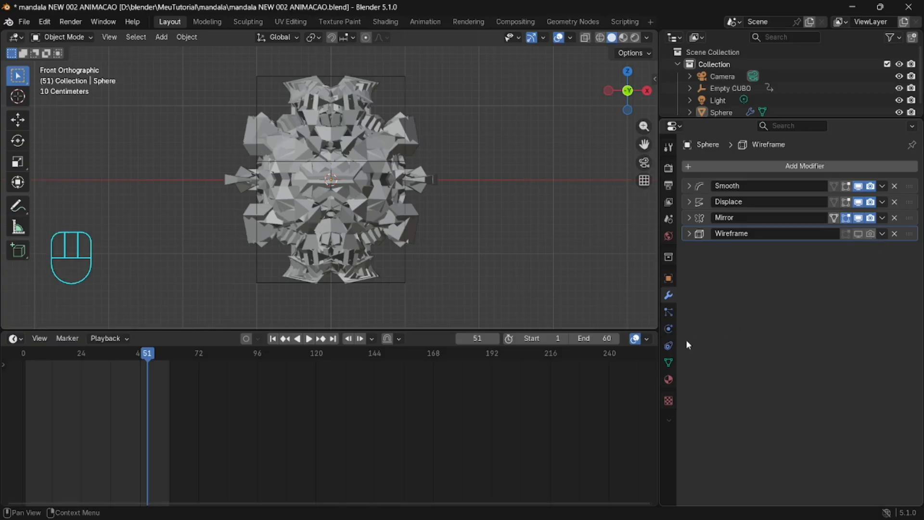
key("space")
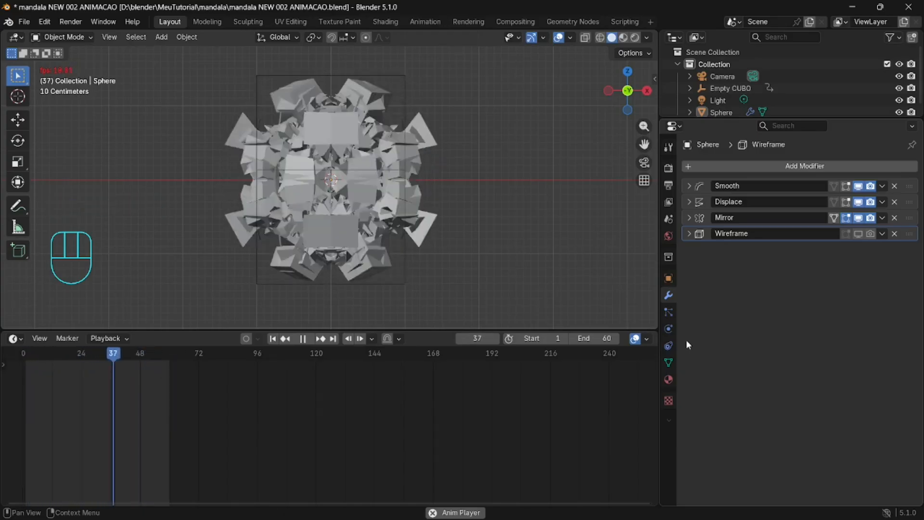
key("space")
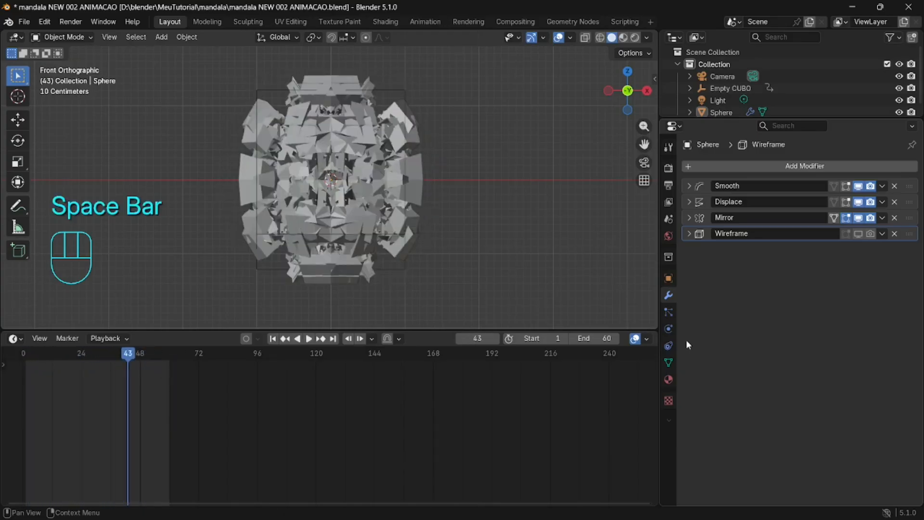
left_click(858, 234)
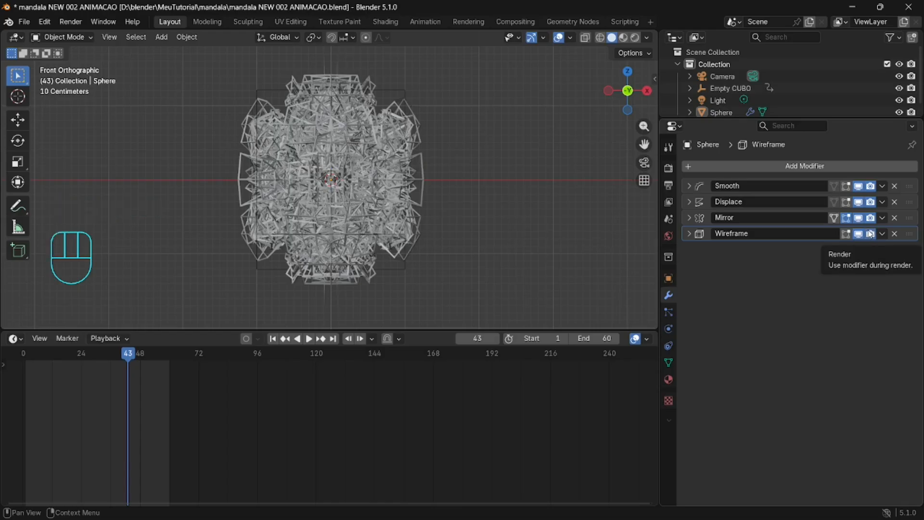
left_click(871, 234)
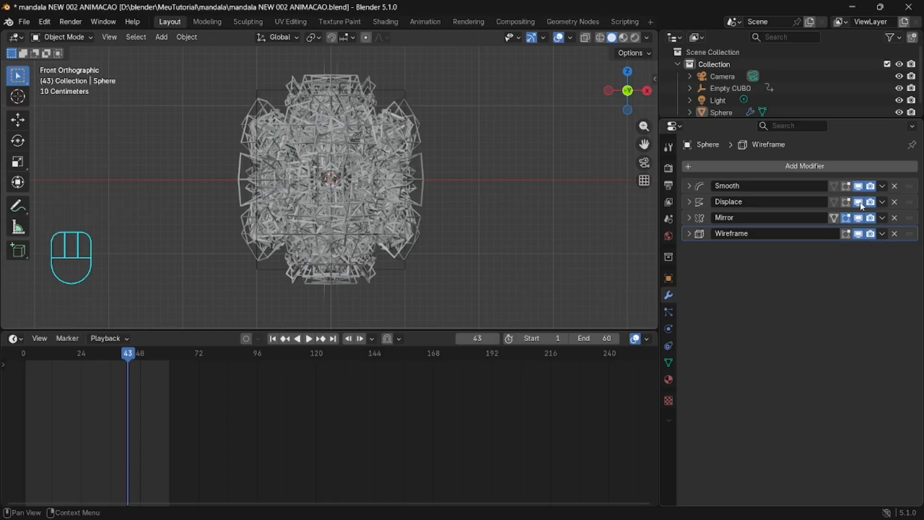
Preview the animation with the Displace modifier temporarily disabled in viewport and render, restoring it at the end.
left_click(859, 202)
left_click(870, 201)
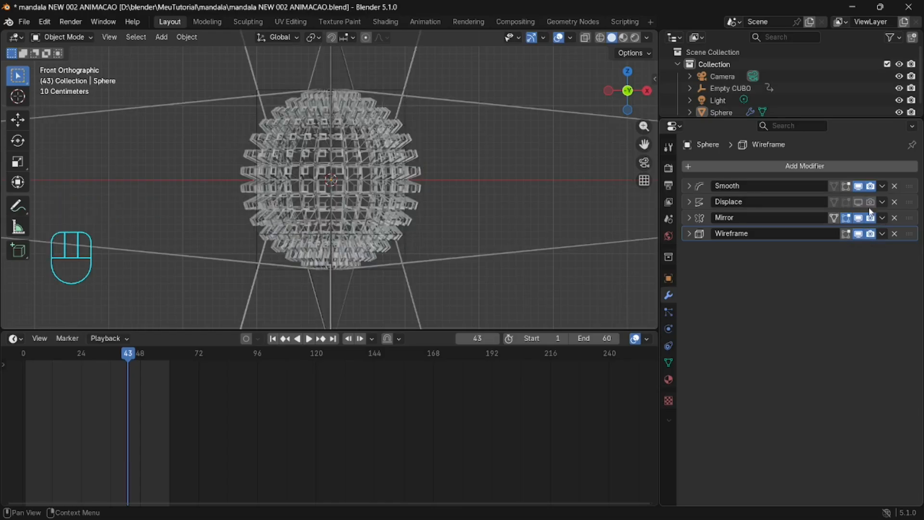
key("space")
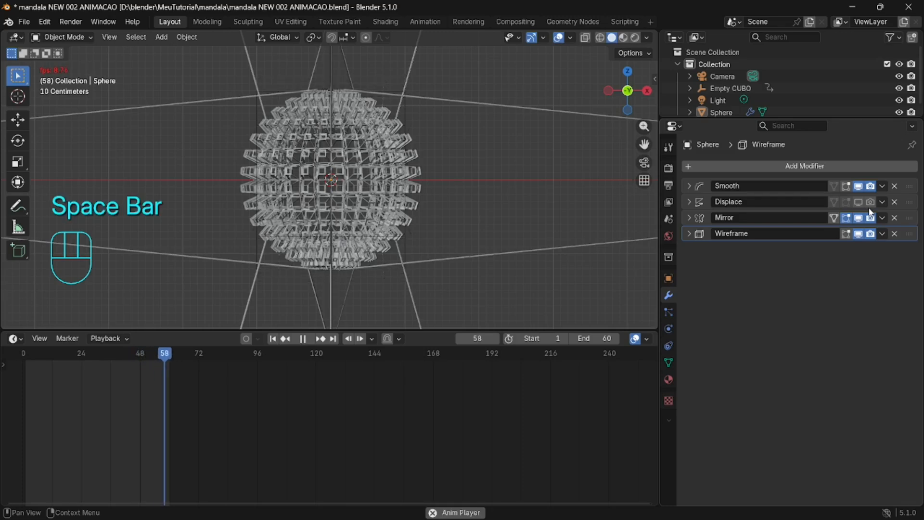
key("space")
left_click(871, 202)
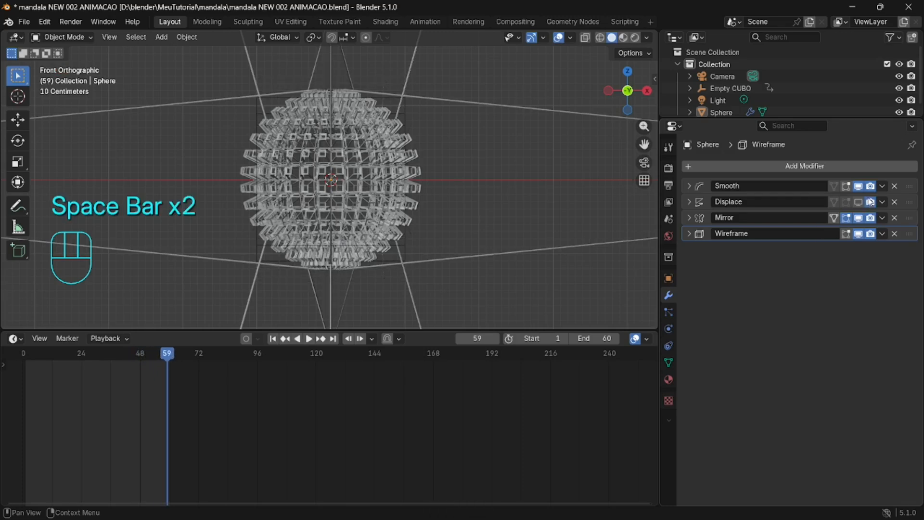
left_click(859, 202)
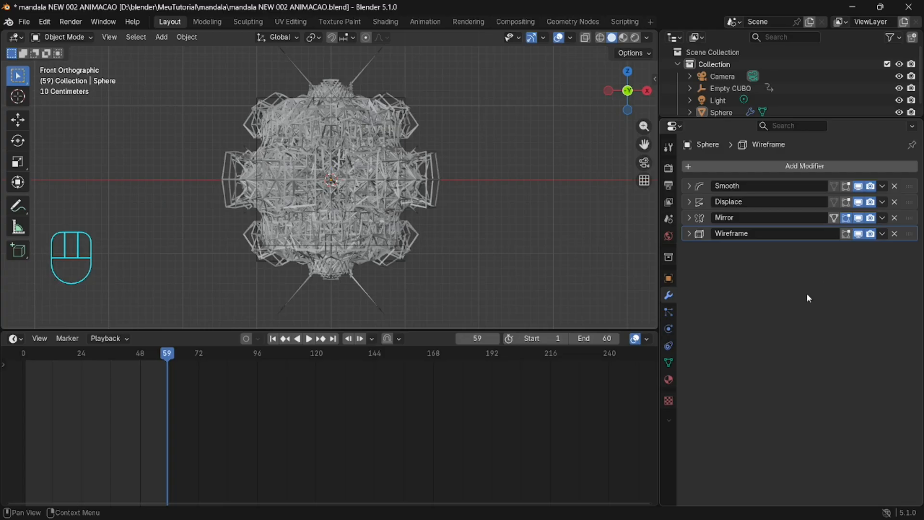
Play back the animation with all modifiers active and return to frame 1.
key("space")
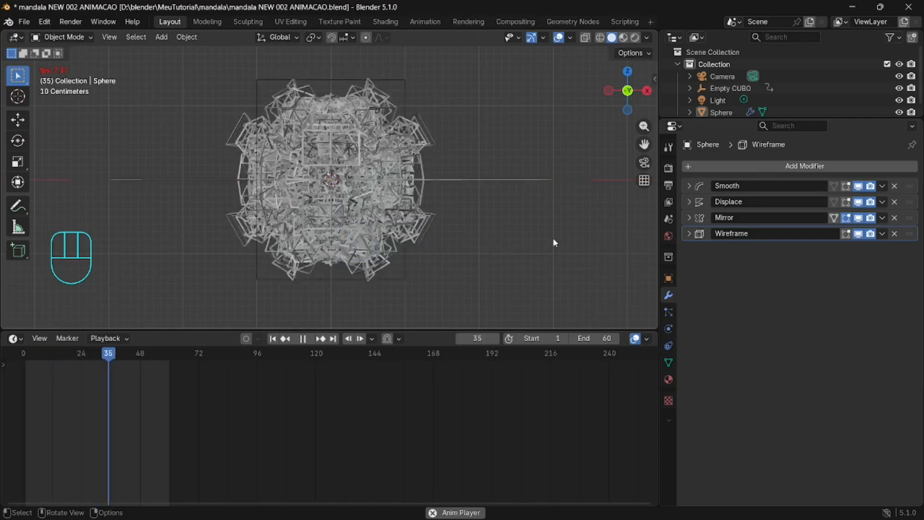
key("space")
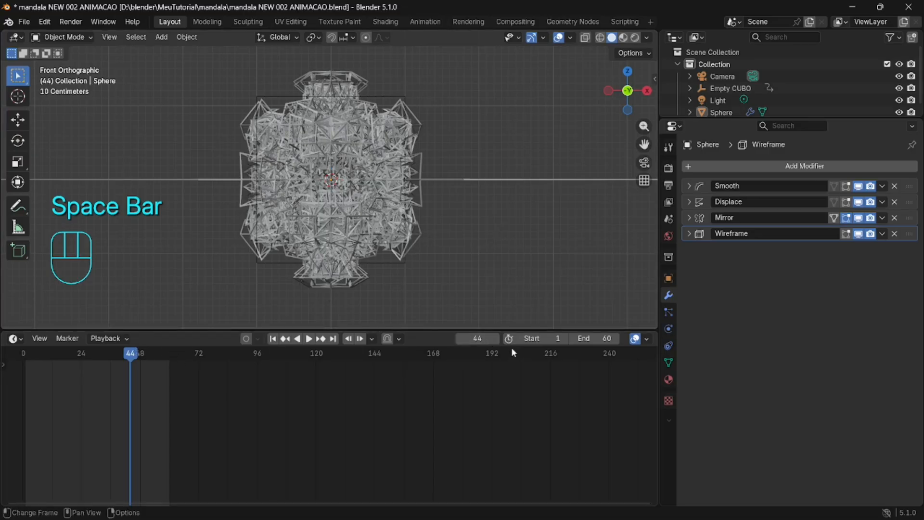
left_click(483, 339)
type("1")
key("Return")
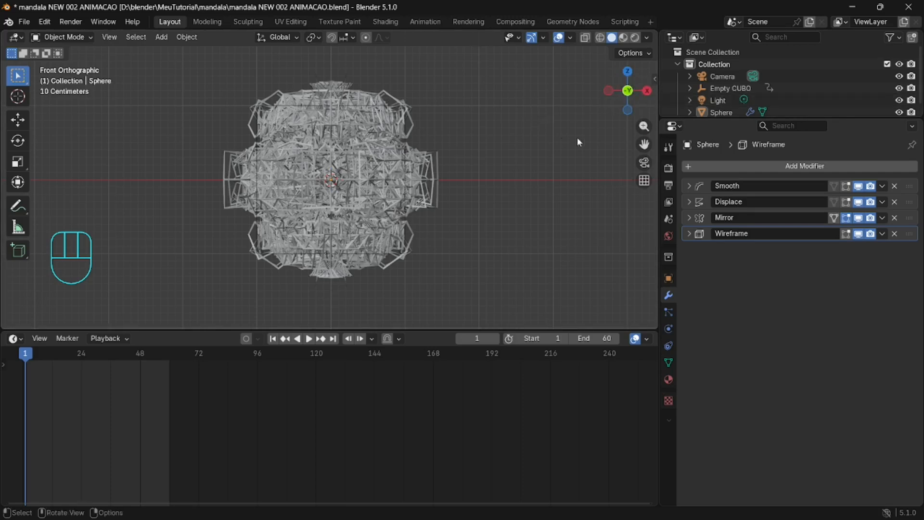
Compare the timeline keyframes of the sphere with those of the Empty CUBO.
left_click(717, 111)
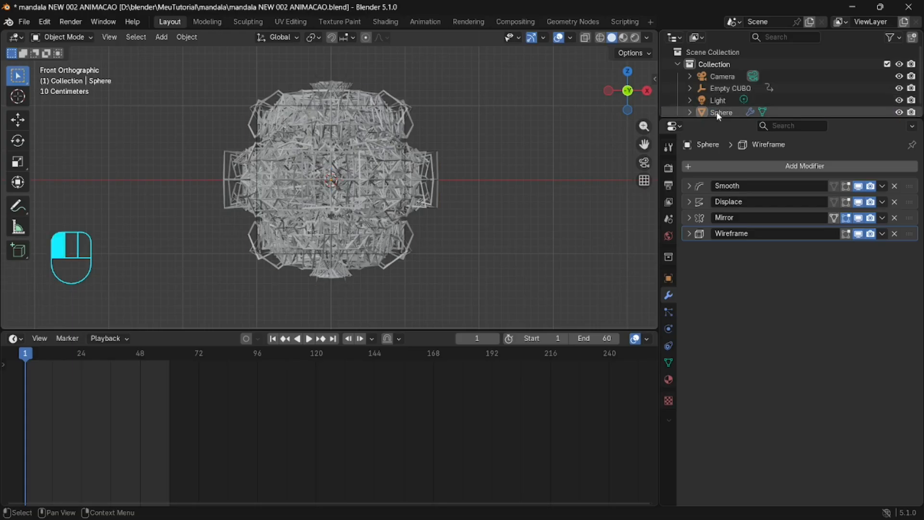
left_click(381, 99)
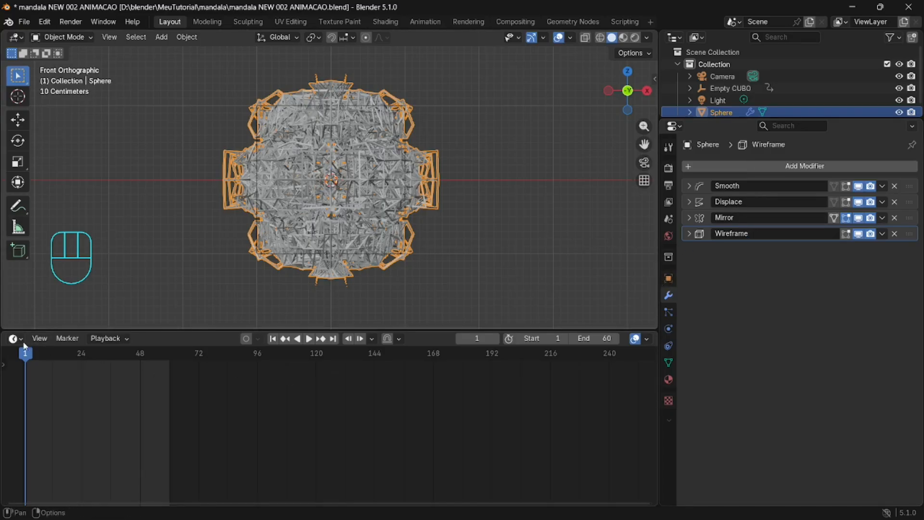
left_click(704, 90)
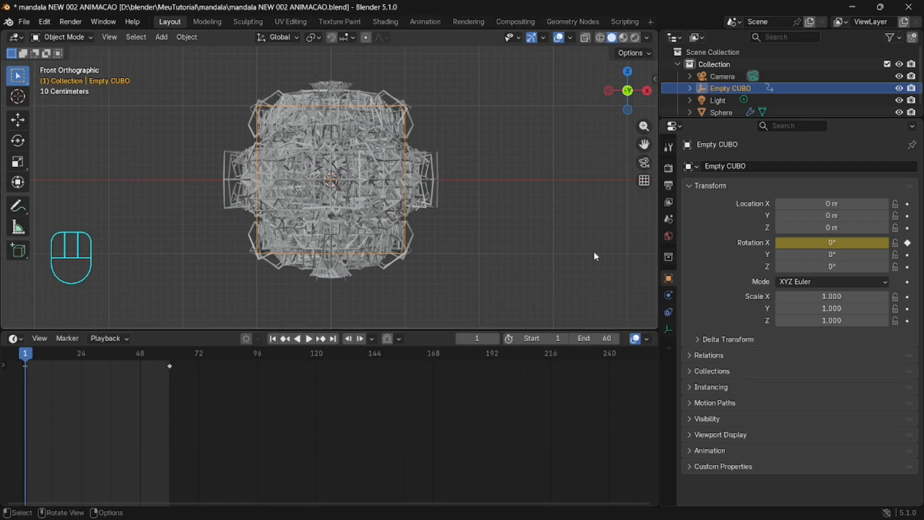
scroll(735, 97, "down", 1)
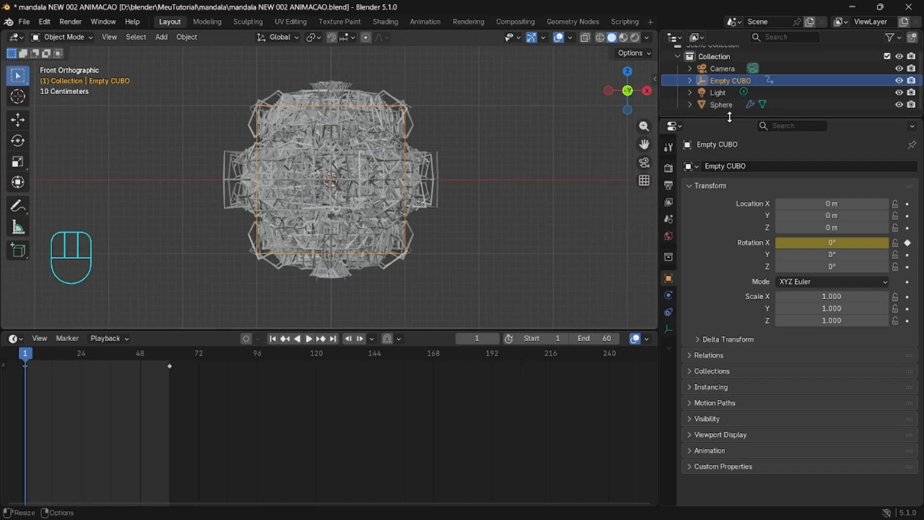
Select the sphere and change the timeline area into a Shader Editor, enlarging it.
left_click(724, 105)
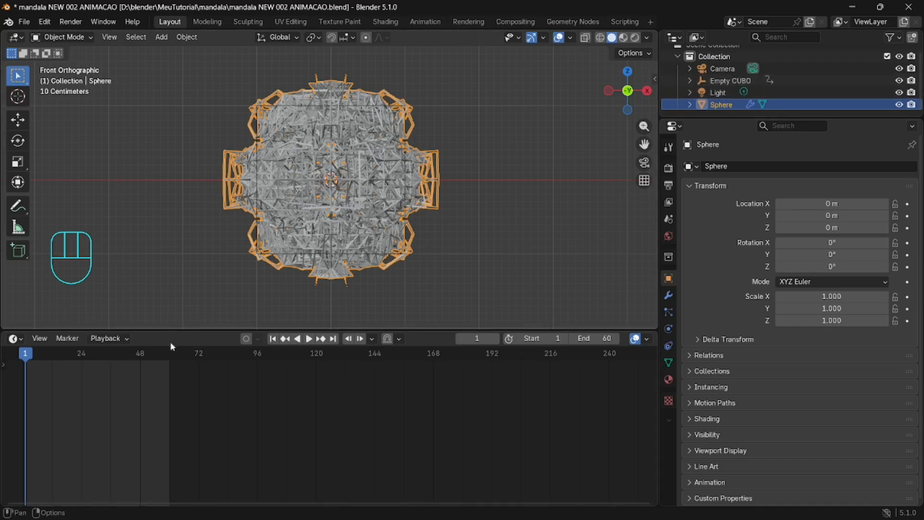
left_click(23, 339)
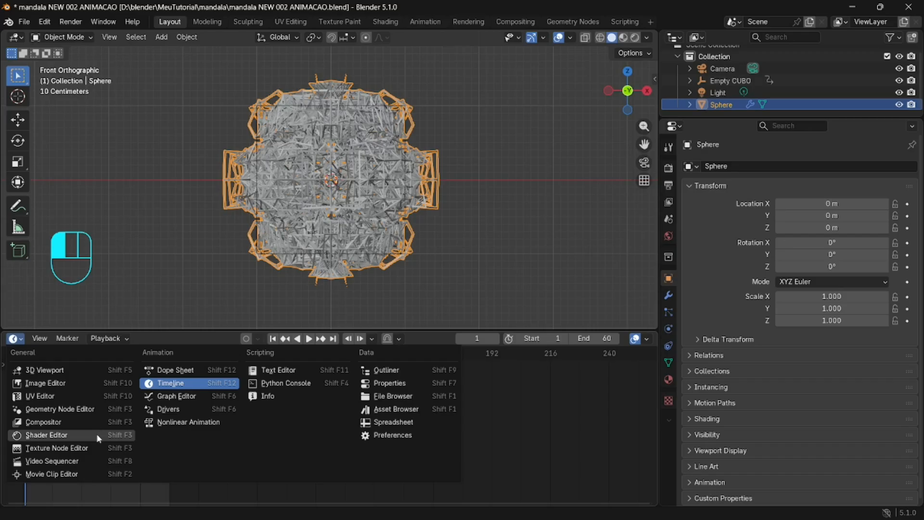
left_click(53, 435)
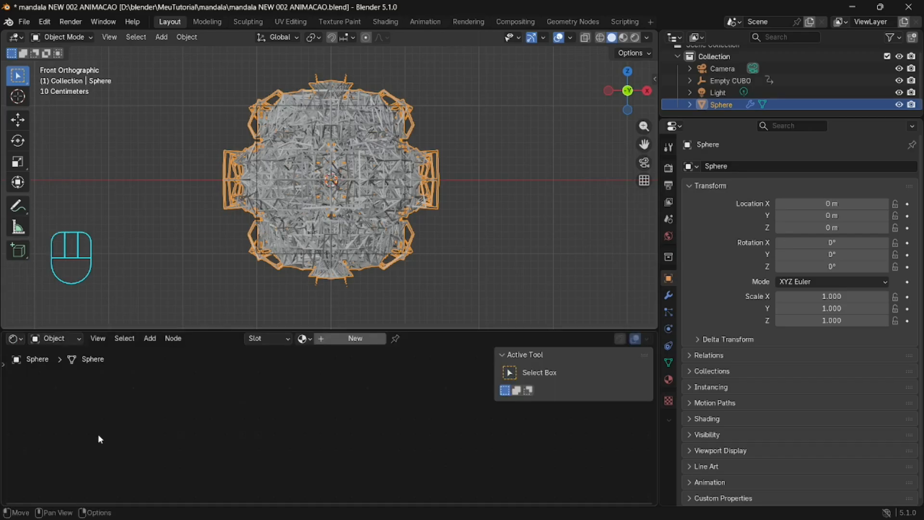
left_click_drag(233, 331, 248, 295)
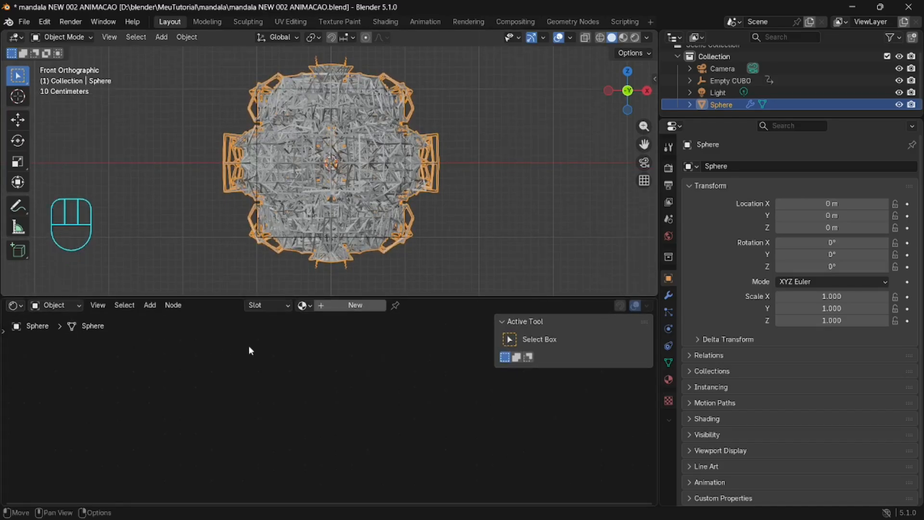
left_click(385, 21)
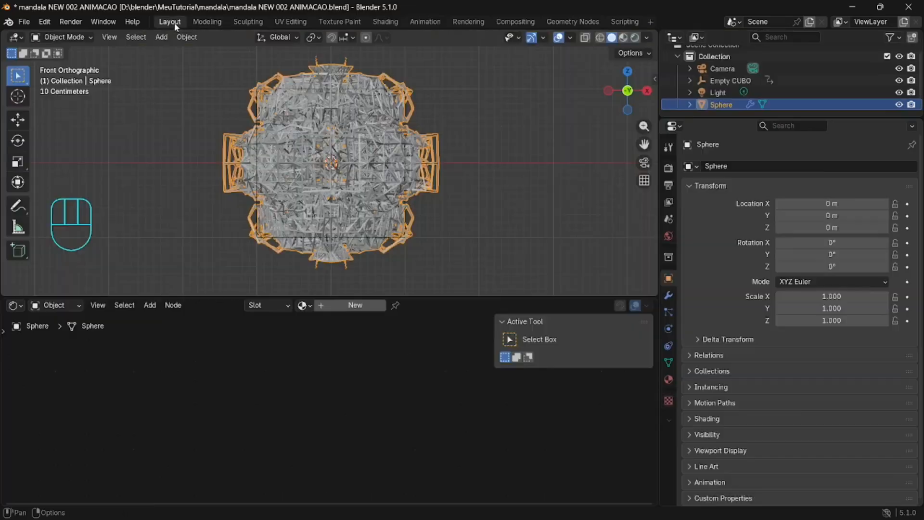
left_click(173, 22)
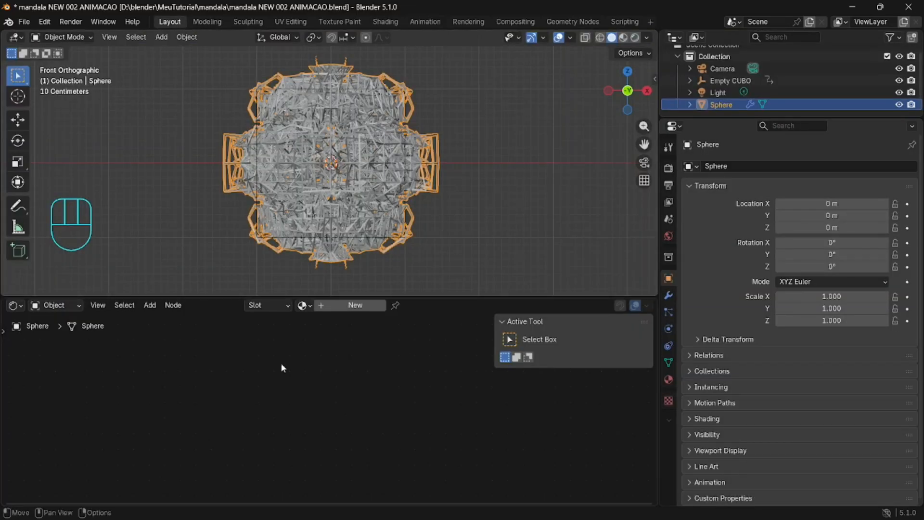
left_click(303, 373)
left_click(312, 79)
Create a new material for the sphere.
left_click(668, 379)
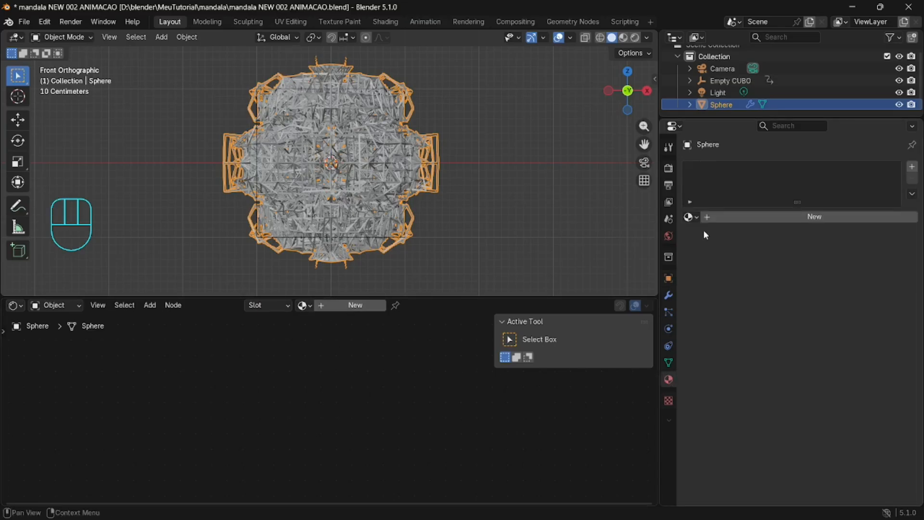
left_click(730, 215)
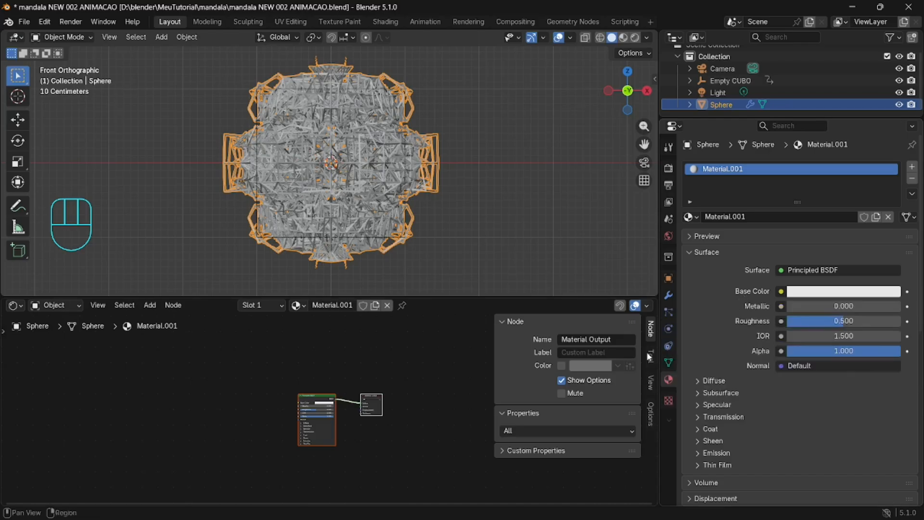
Enlarge the Shader Editor area to give the Principled BSDF and Material Output nodes more room.
scroll(361, 412, "up", 4)
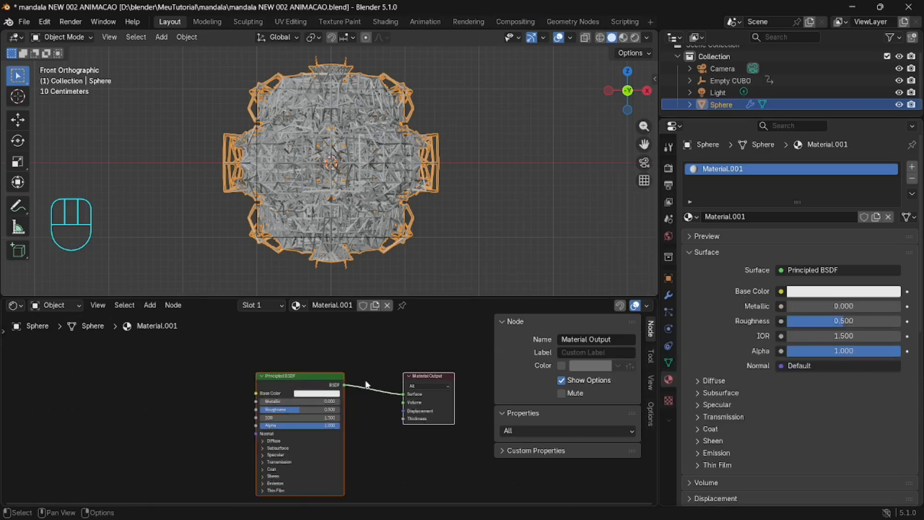
left_click_drag(427, 296, 427, 273)
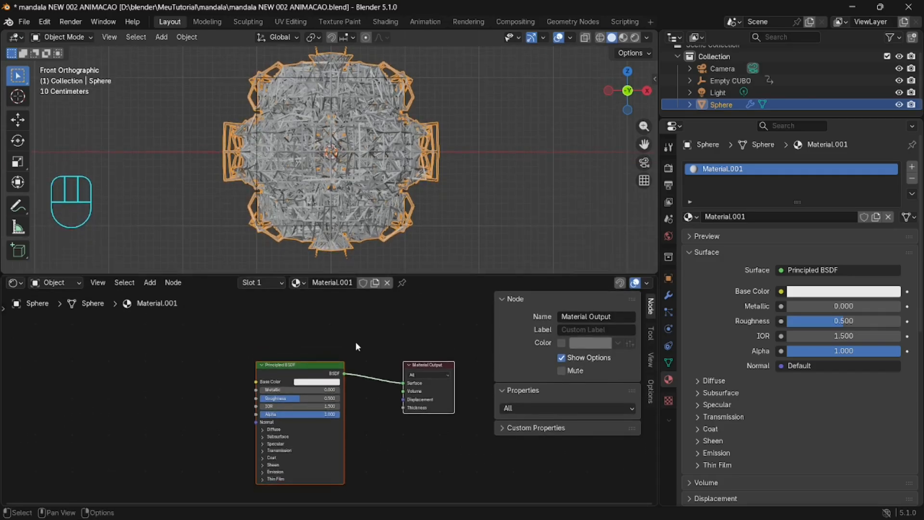
scroll(355, 342, "up", 1)
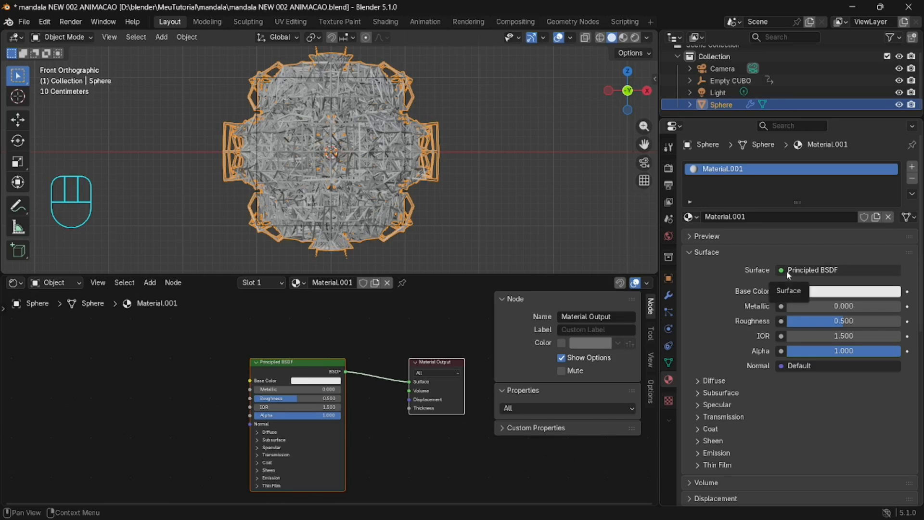
Deselect the material's nodes and bring up the Color category of nodes that can be added.
left_click(202, 371)
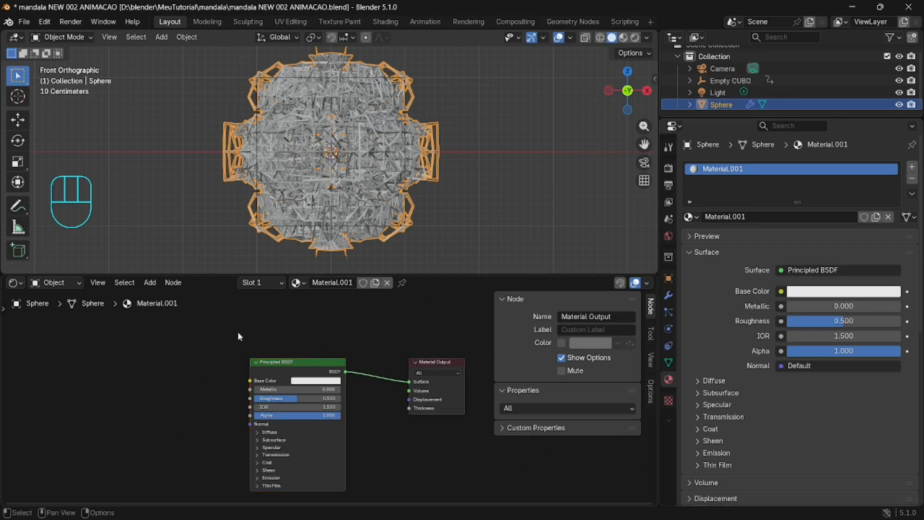
right_click(174, 362)
mouse_move(175, 362)
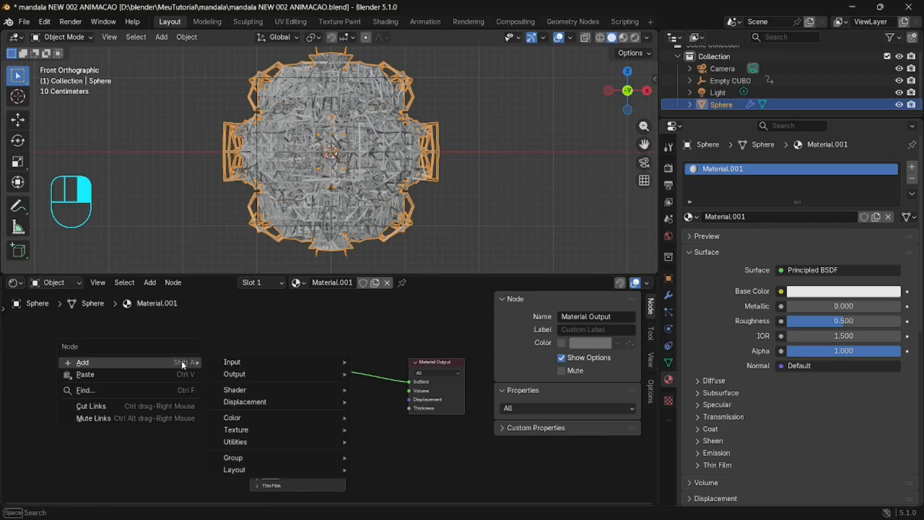
mouse_move(259, 417)
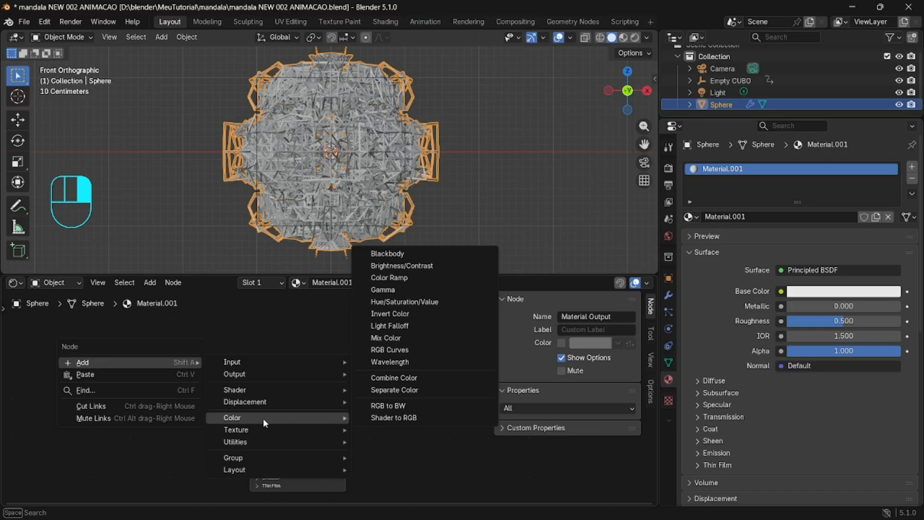
Add a Color Ramp node beside the Principled BSDF and connect its Color output to the Base Color input.
left_click(447, 277)
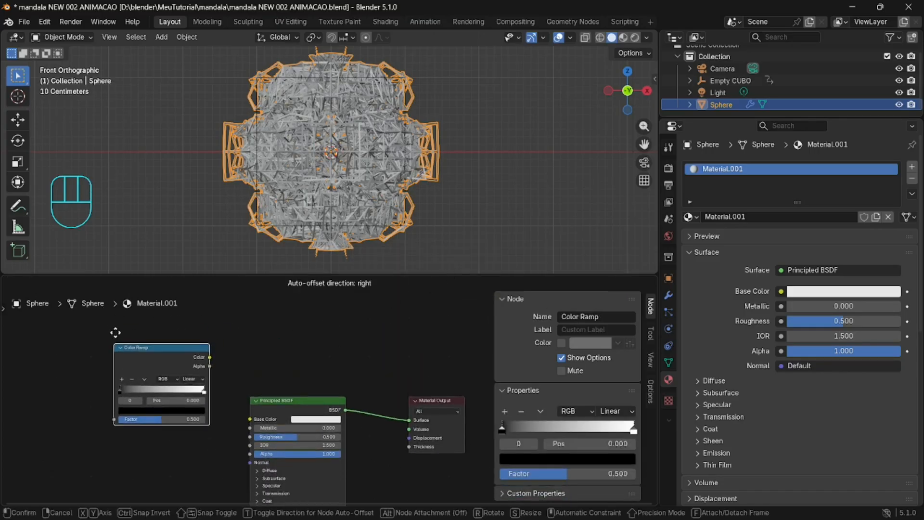
left_click(127, 353)
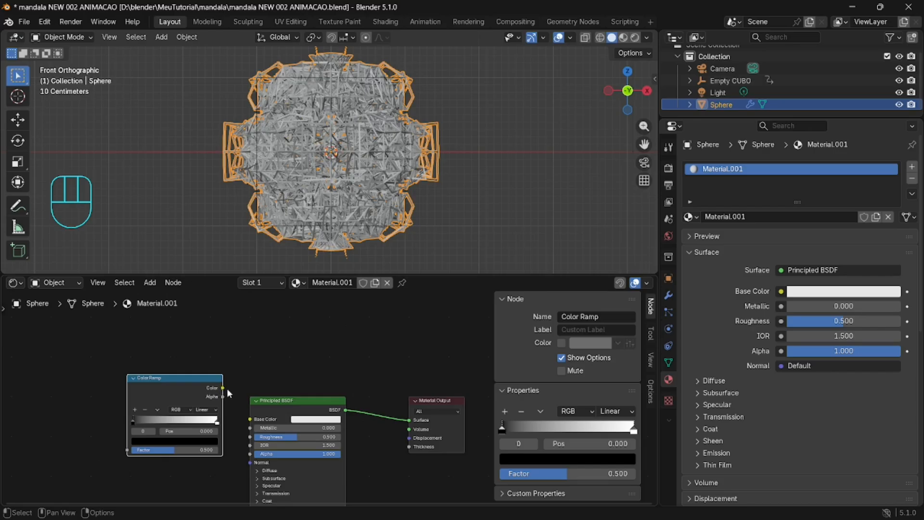
scroll(225, 390, "up", 2)
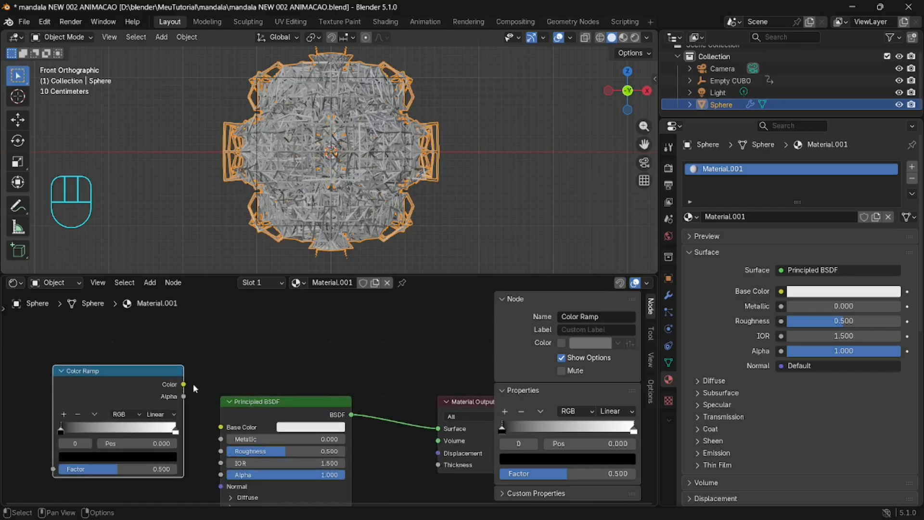
left_click_drag(183, 385, 184, 388)
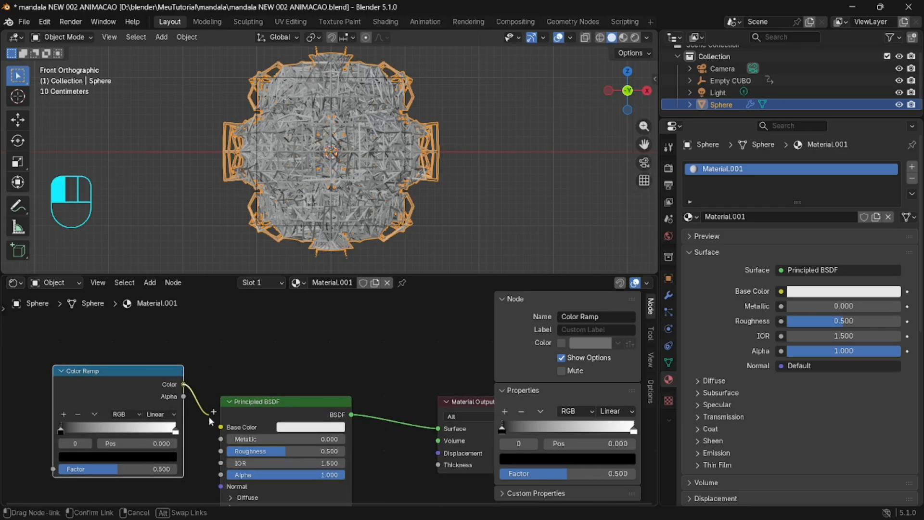
left_click_drag(213, 425, 214, 426)
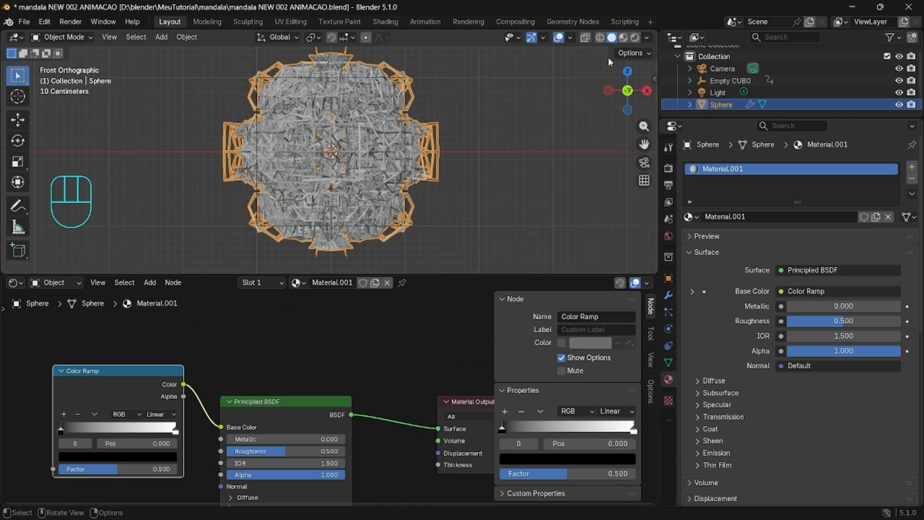
Switch the viewport to material preview and move the Color Ramp's white stop to 0.709 and its black stop to 0.404.
left_click(623, 37)
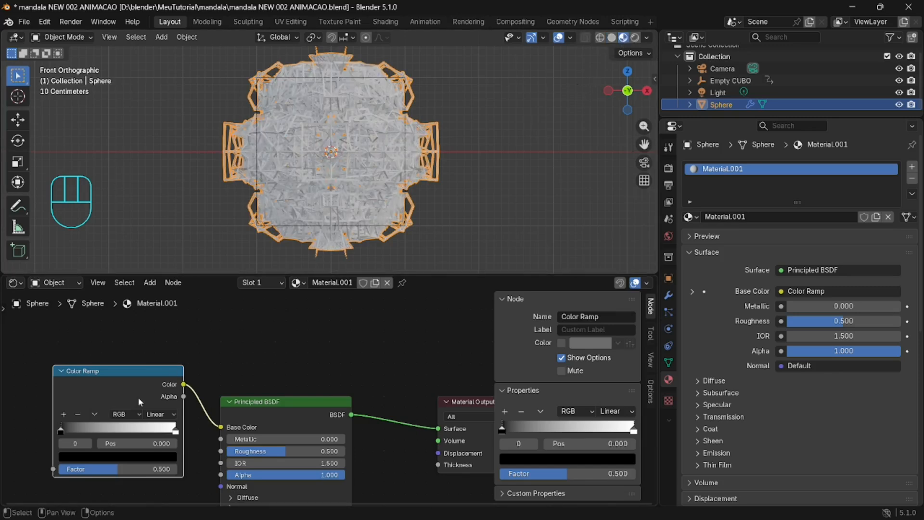
left_click_drag(176, 433, 145, 441)
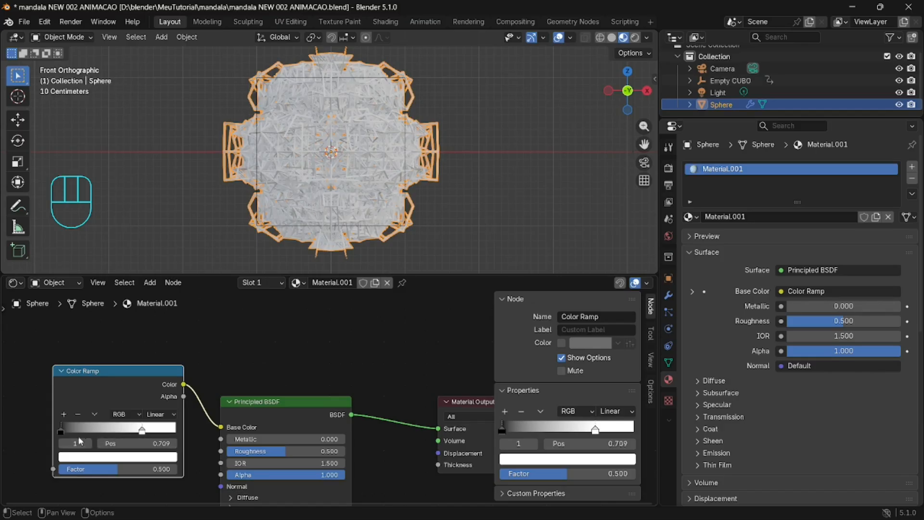
left_click_drag(64, 436, 129, 436)
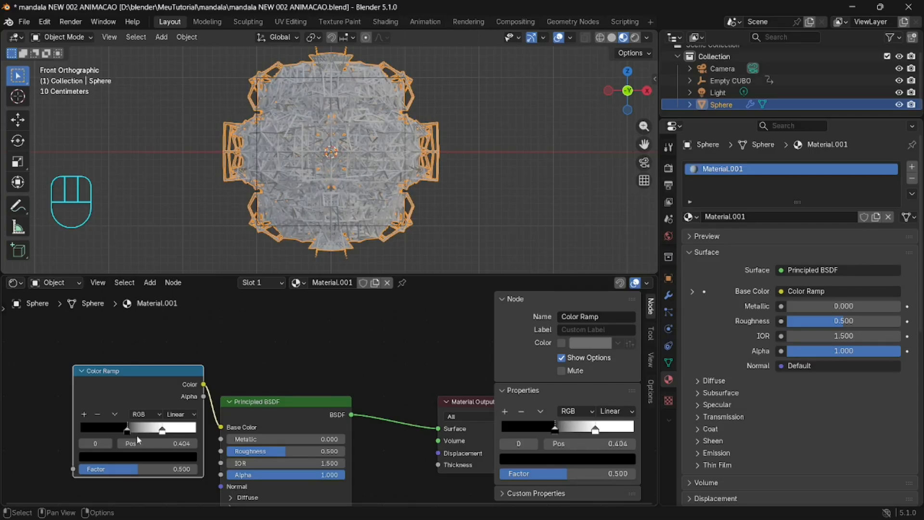
left_click_drag(128, 371, 123, 372)
Add a Noise Texture node before the Color Ramp and connect its Factor output to the ramp's Factor input.
right_click(45, 363)
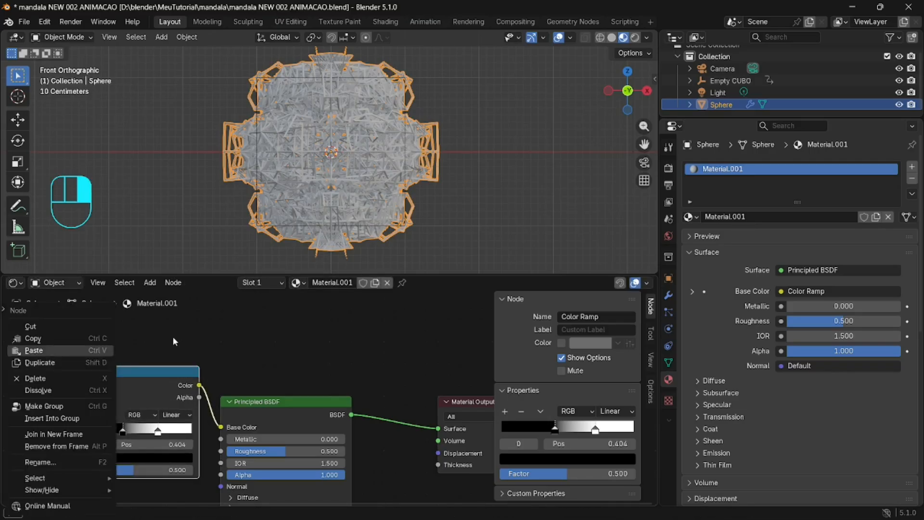
left_click(150, 282)
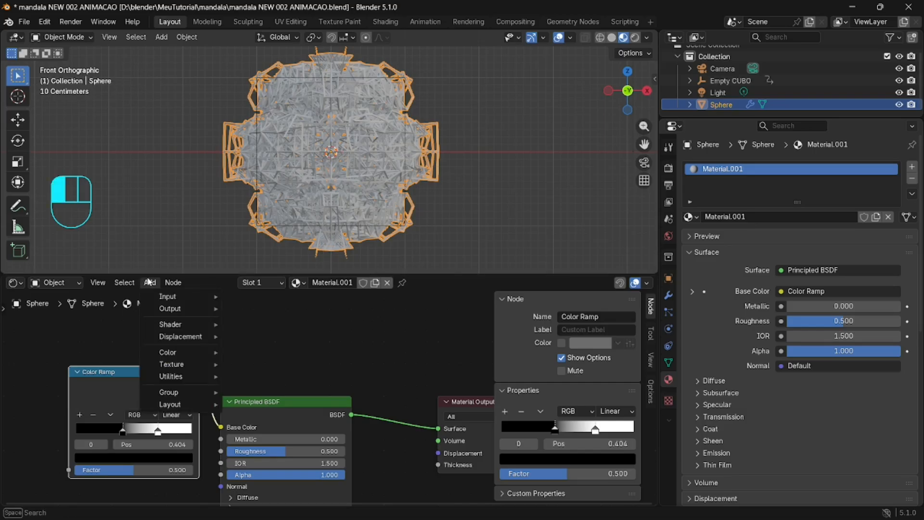
mouse_move(164, 367)
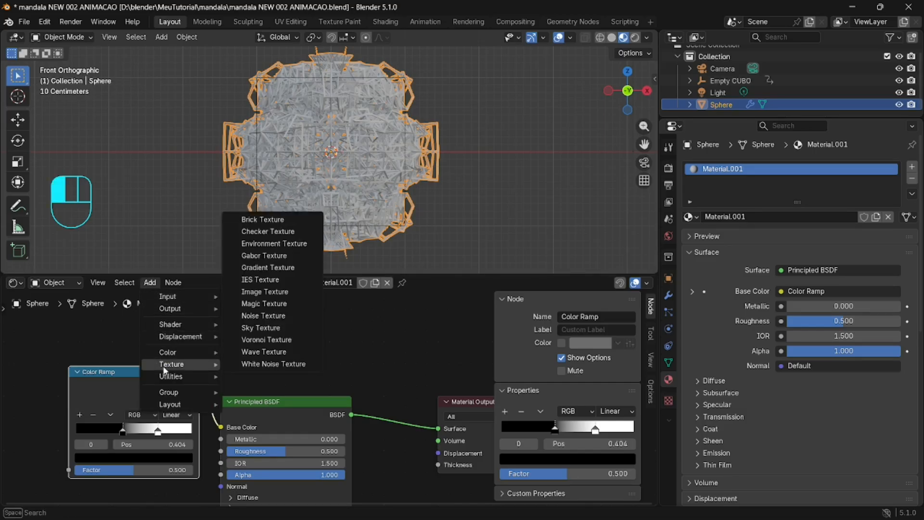
left_click(295, 318)
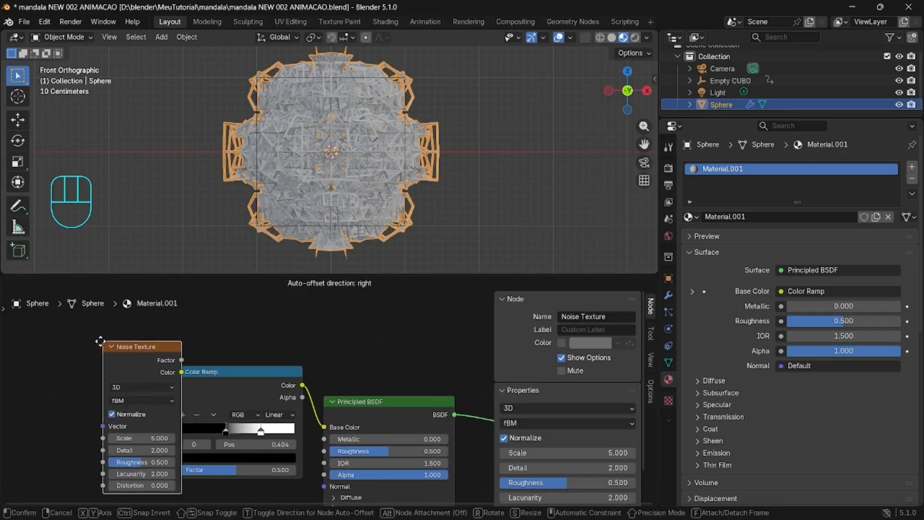
left_click(70, 342)
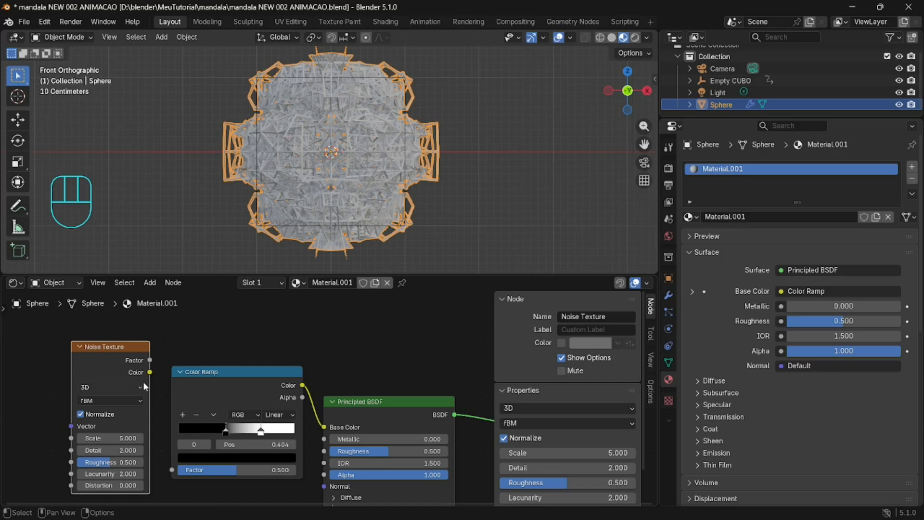
left_click_drag(150, 360, 172, 470)
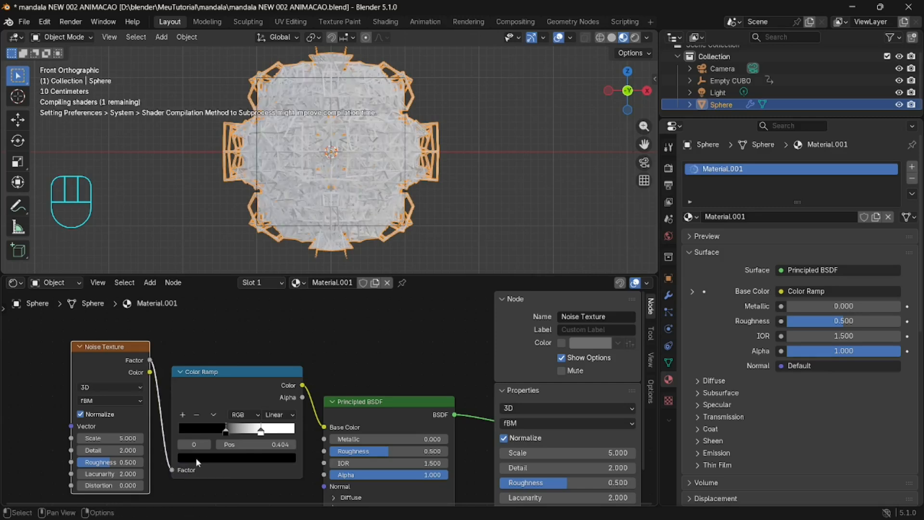
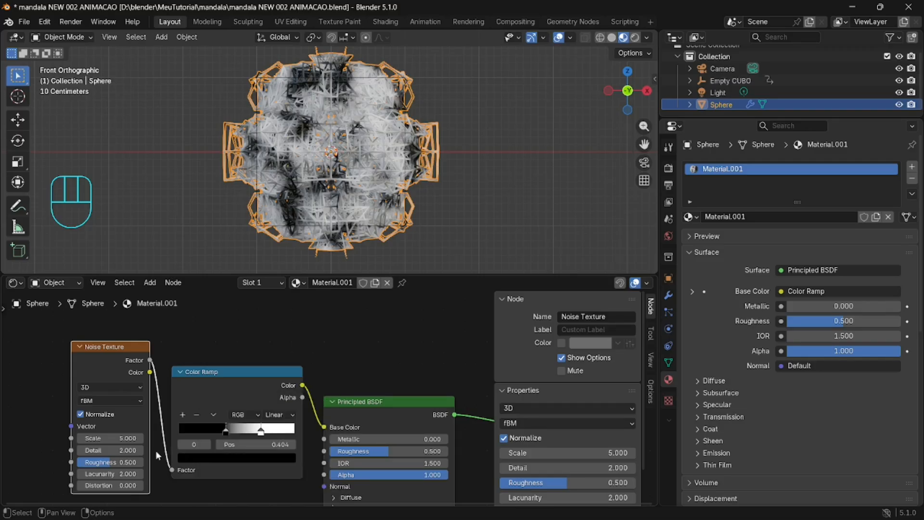
Set the Noise Texture's roughness to 0.673 and distortion to 1.500, and preview the animation with the sphere deselected.
mouse_move(117, 460)
left_mouse_down()
mouse_move(143, 459)
mouse_move(106, 459)
mouse_move(129, 459)
left_mouse_up()
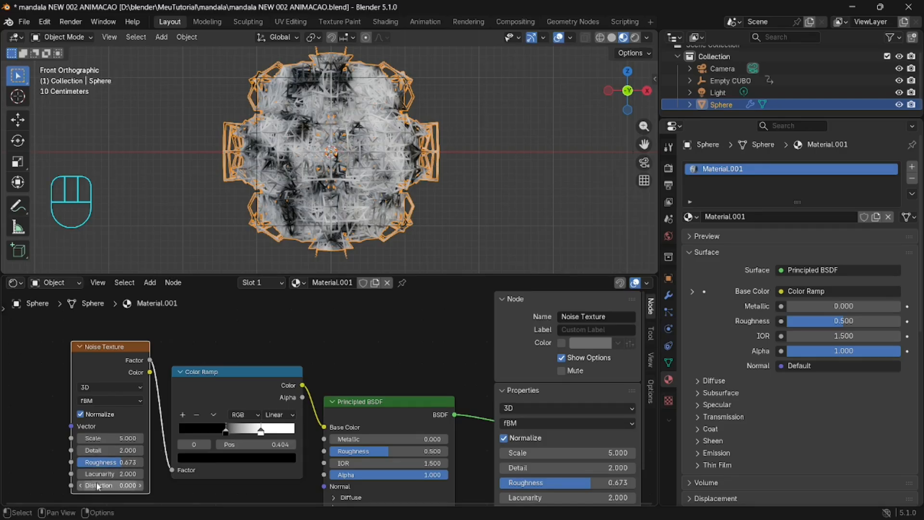
left_click_drag(97, 486, 163, 486)
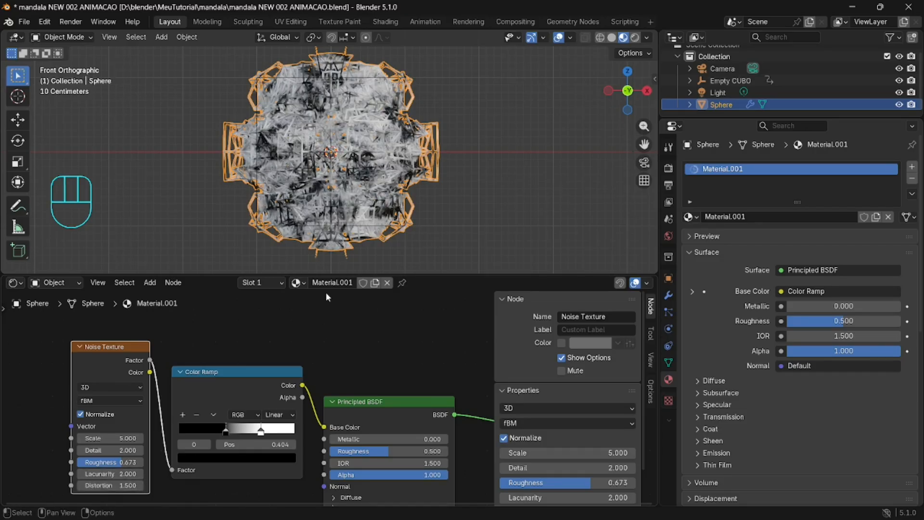
left_click(472, 220)
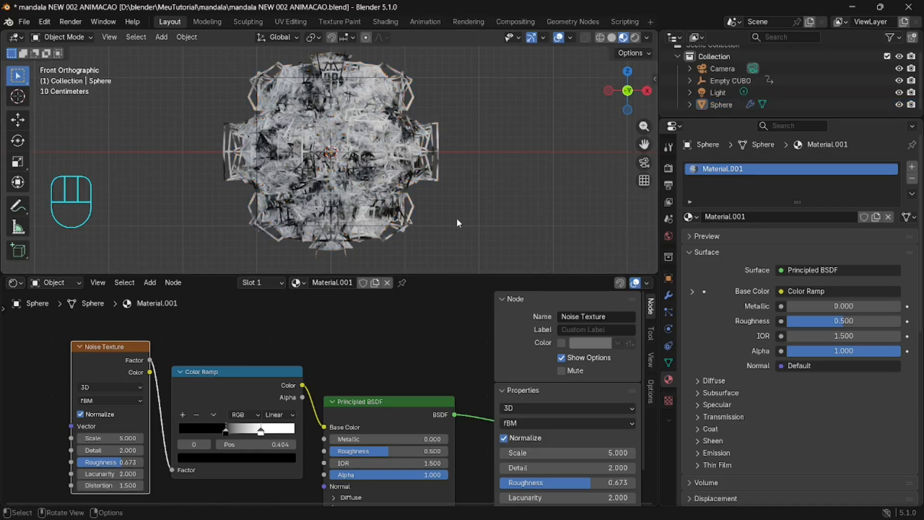
key("space")
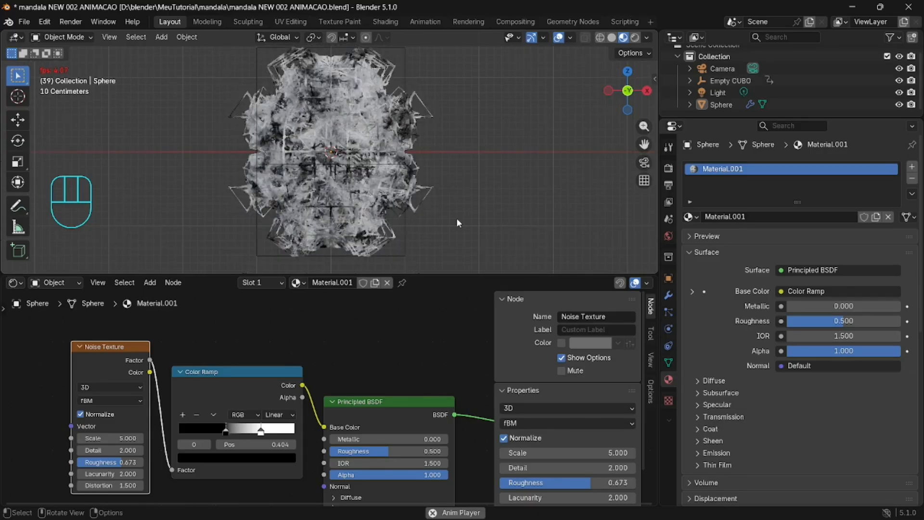
key("space")
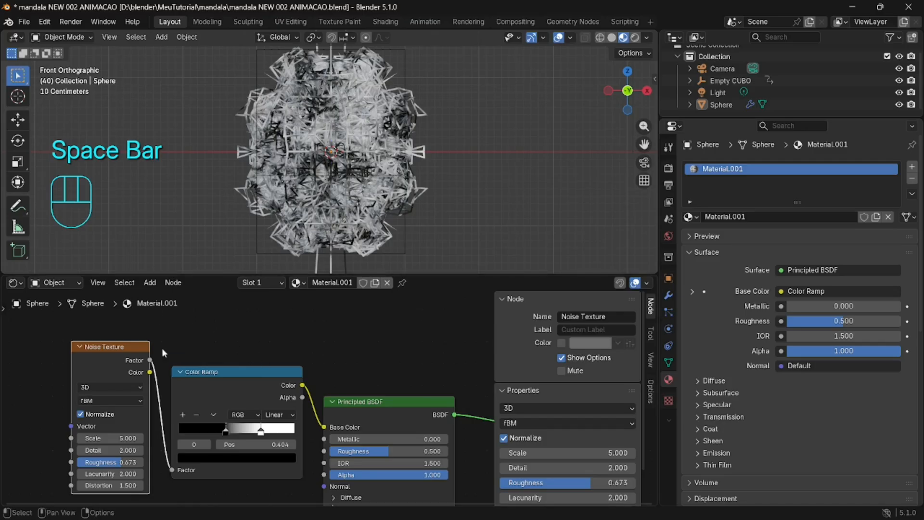
Change the Color Ramp's black stop to blue, hex #2A56BBFF.
left_click(226, 437)
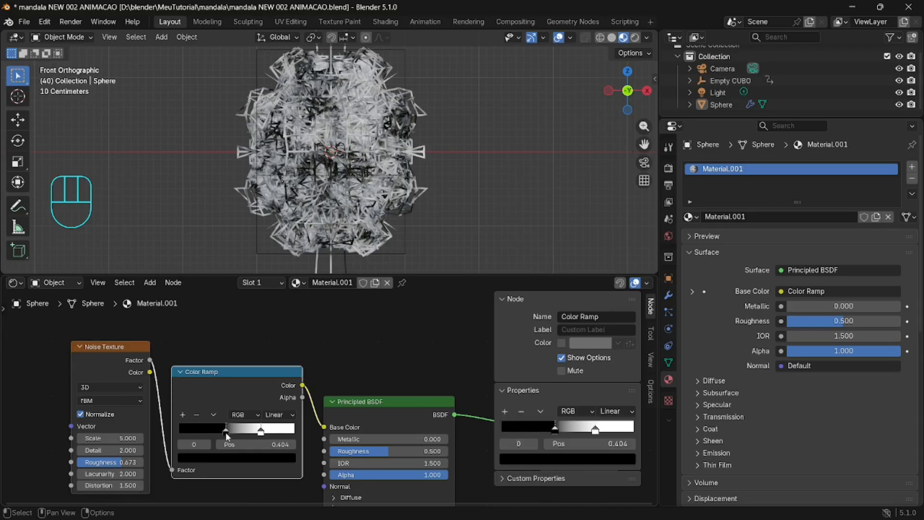
left_click(509, 426)
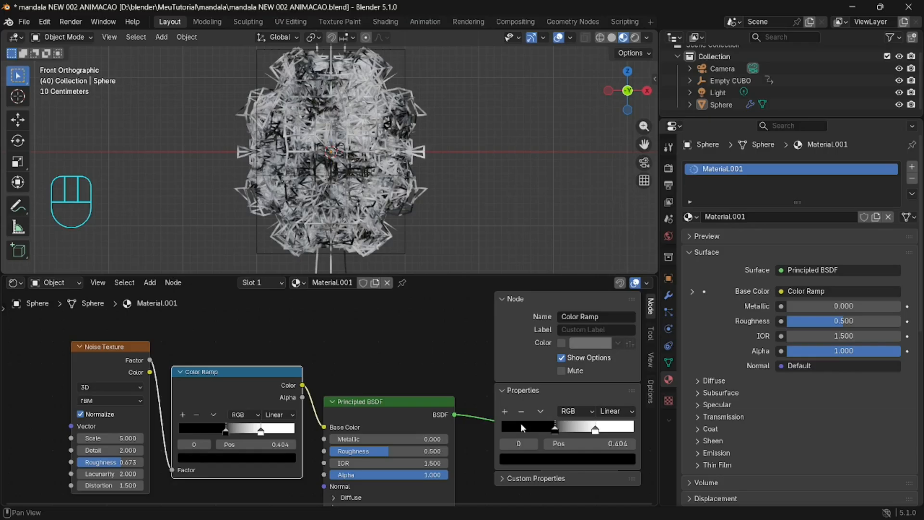
left_click(532, 460)
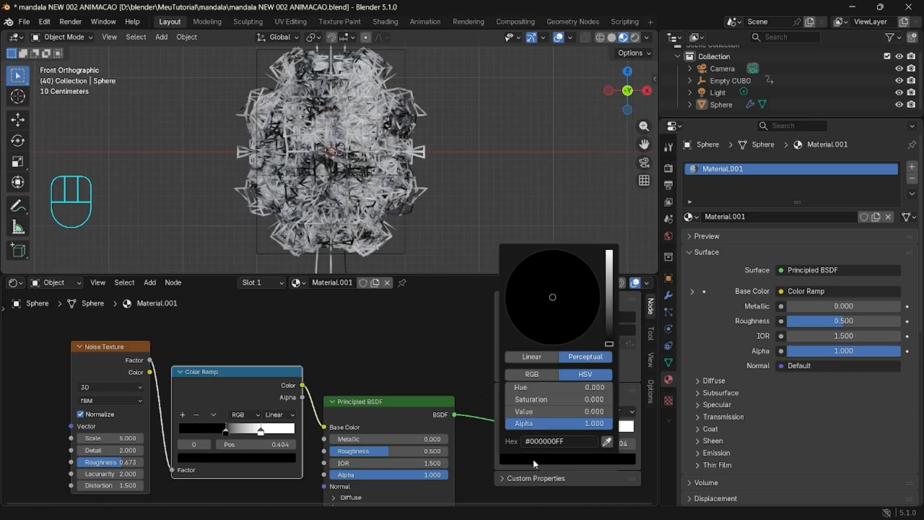
left_click(532, 374)
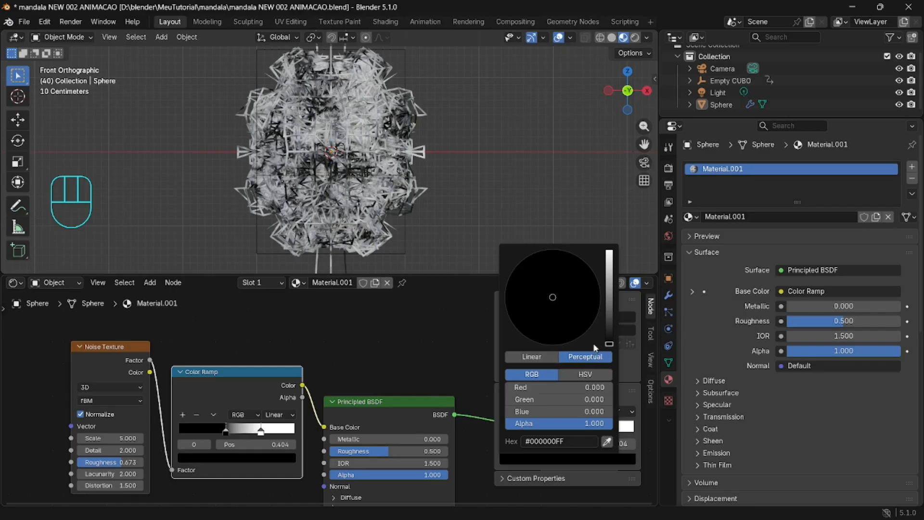
left_click_drag(609, 344, 609, 275)
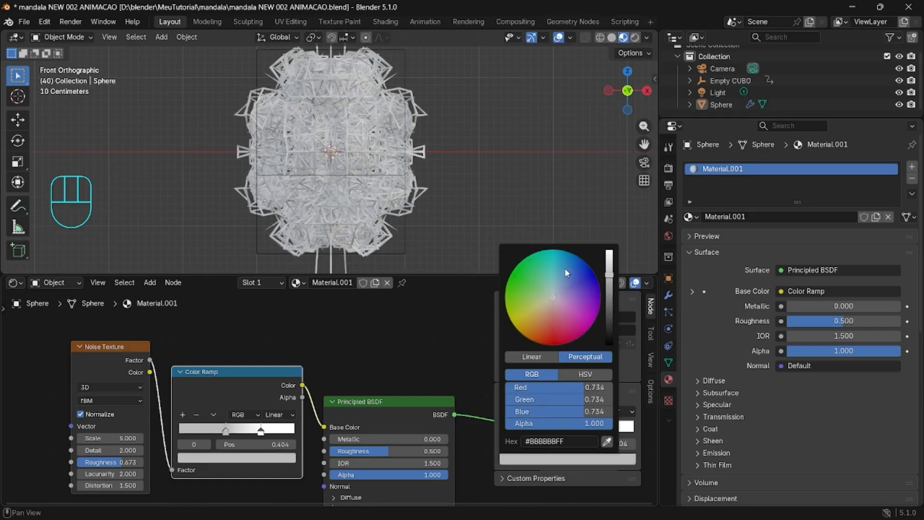
left_click(578, 269)
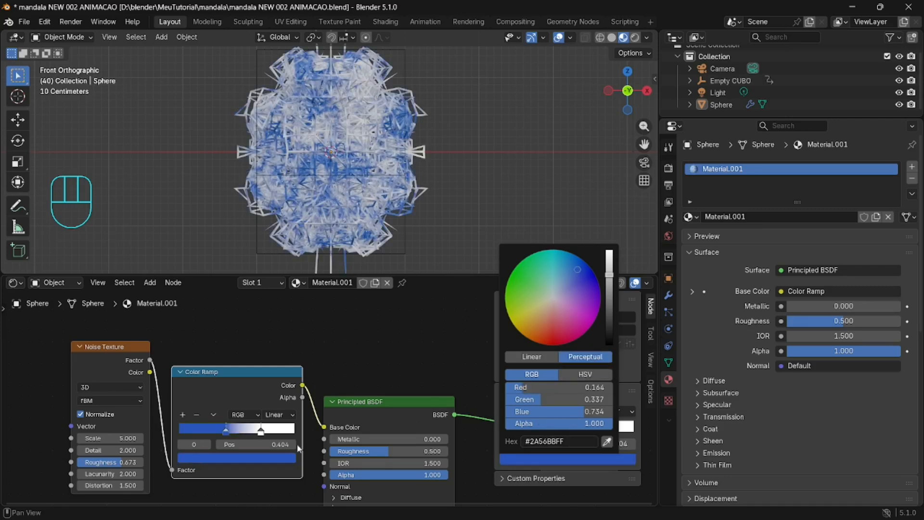
Change the Color Ramp's white stop to a bright magenta-pink.
left_click(628, 433)
left_click(621, 463)
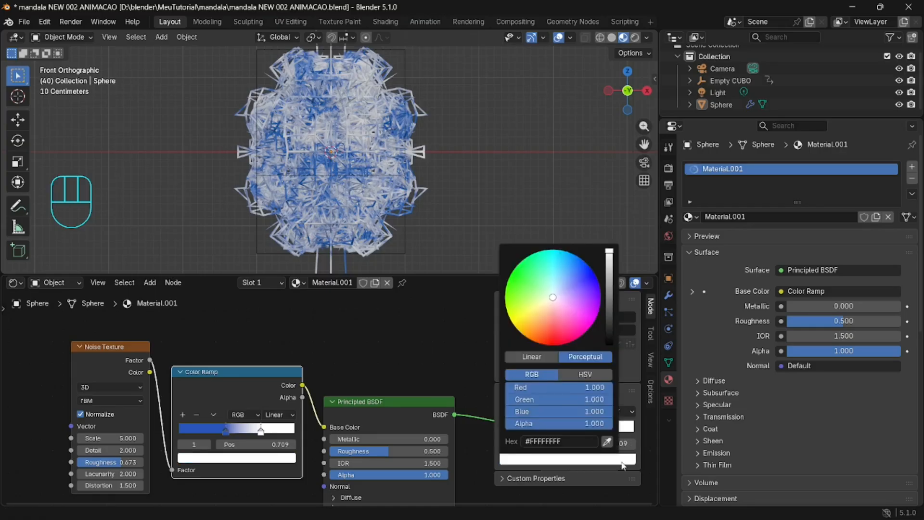
left_click(582, 316)
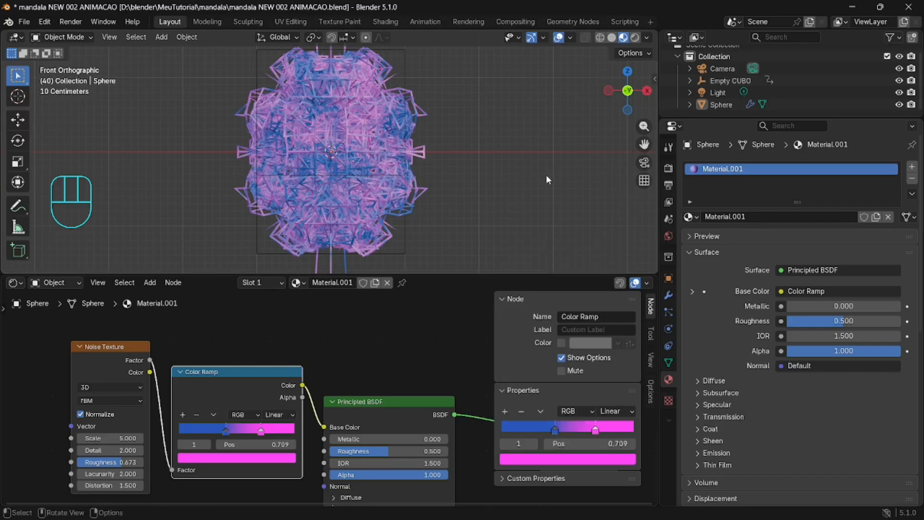
During animation playback in an enlarged viewport, move the Color Ramp's blue stop to about 0.411 and the pink stop to 0.545.
key("space")
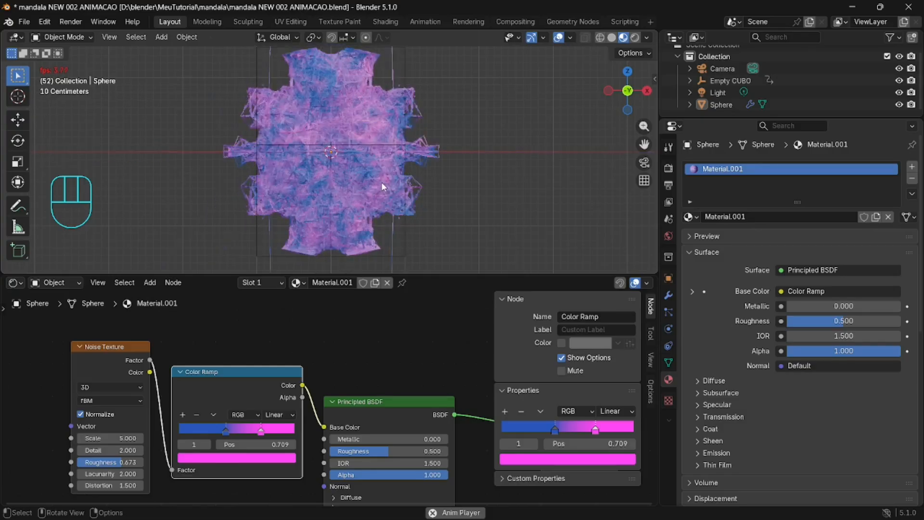
left_click_drag(336, 275, 347, 345)
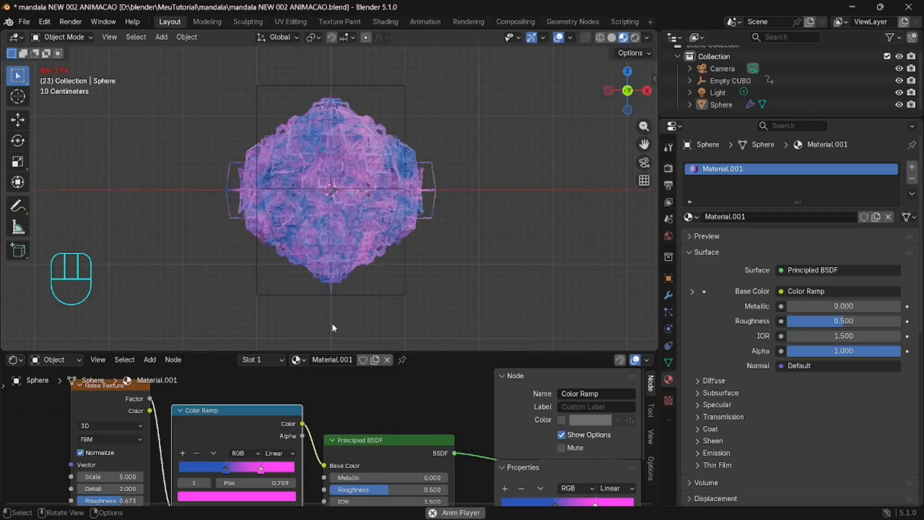
mouse_move(218, 473)
left_mouse_down()
mouse_move(207, 472)
mouse_move(233, 474)
mouse_move(222, 475)
left_mouse_up()
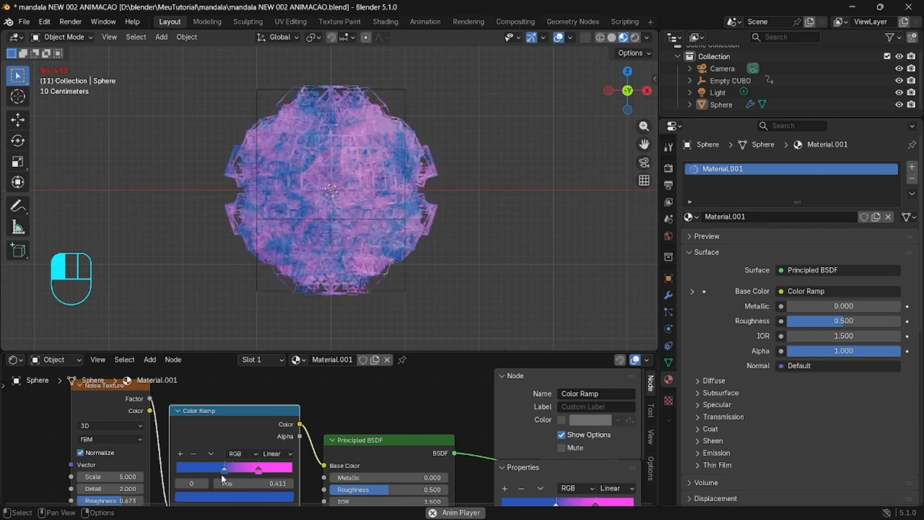
left_click_drag(259, 471, 238, 473)
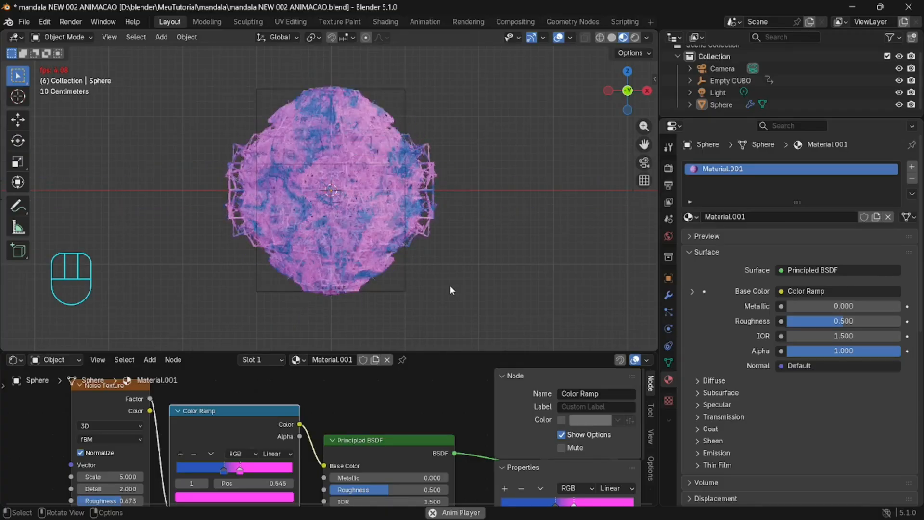
key("space")
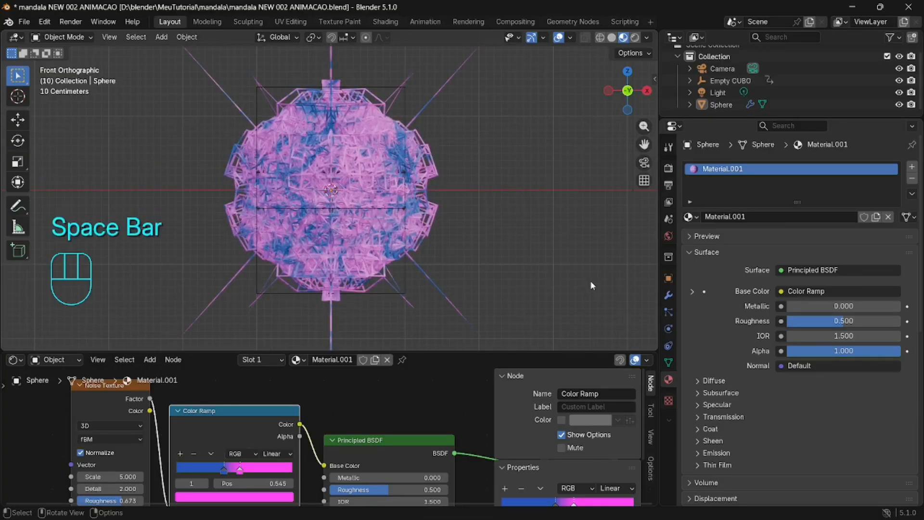
Set the sphere's Wireframe modifier thickness to 0.01 m and preview the animation.
left_click(669, 295)
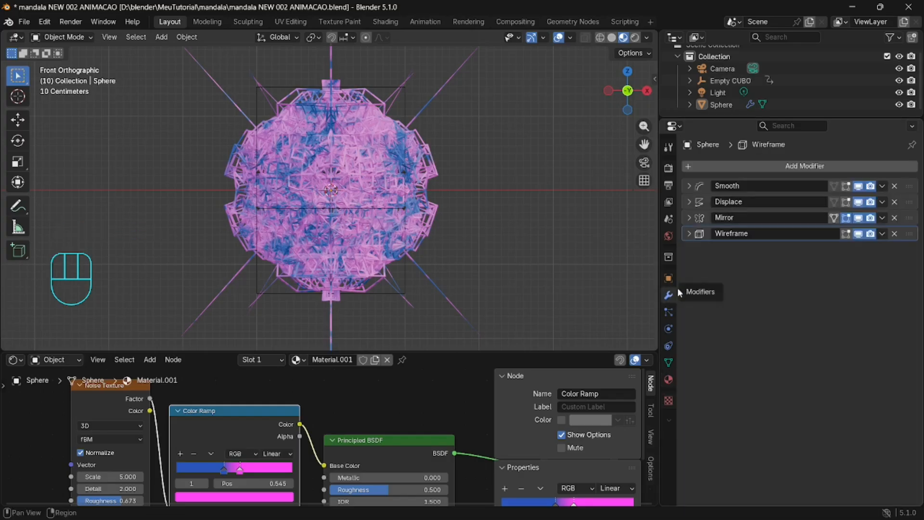
left_click(689, 233)
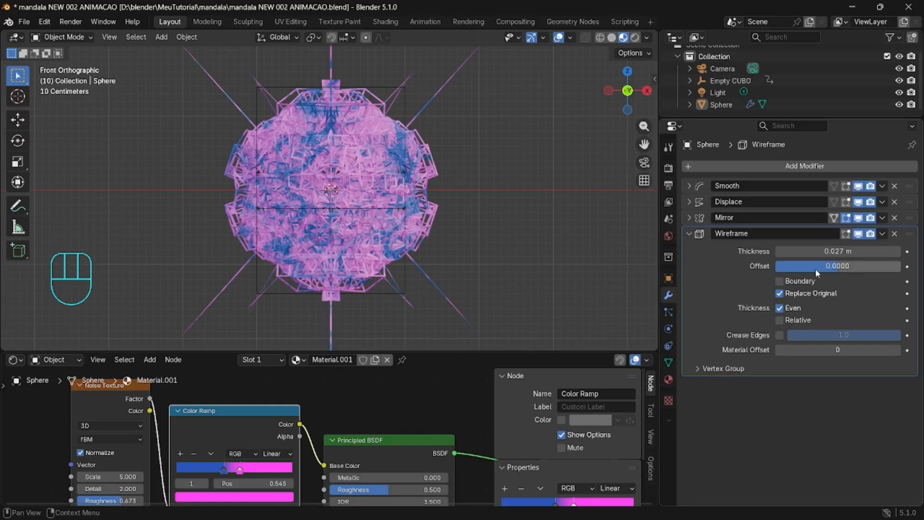
left_click_drag(830, 252, 831, 255)
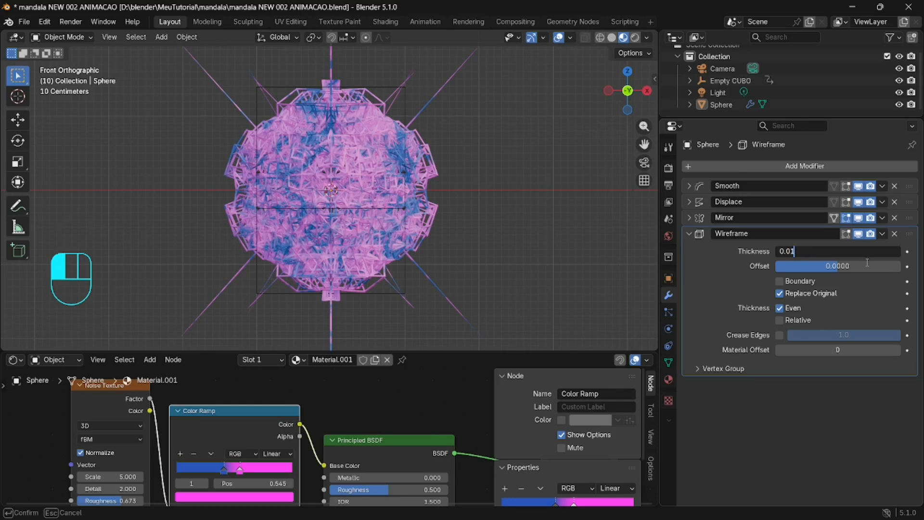
key("Return")
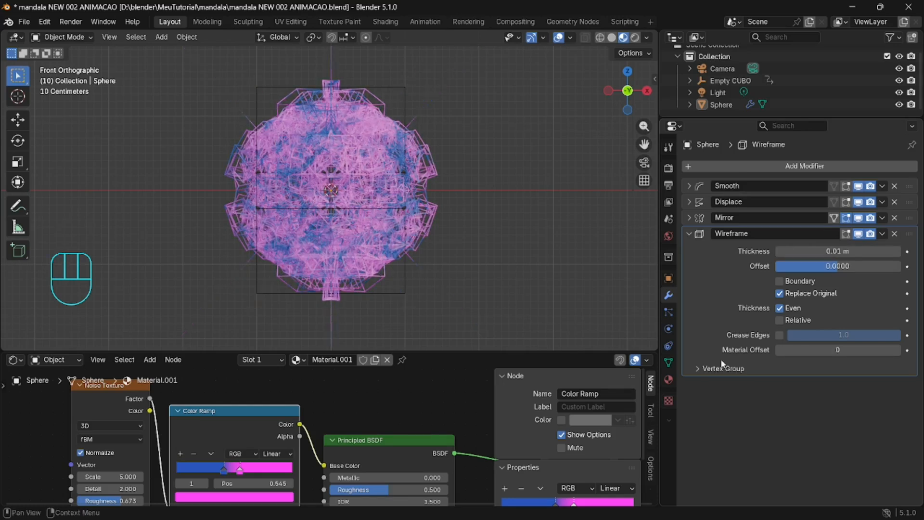
key("space")
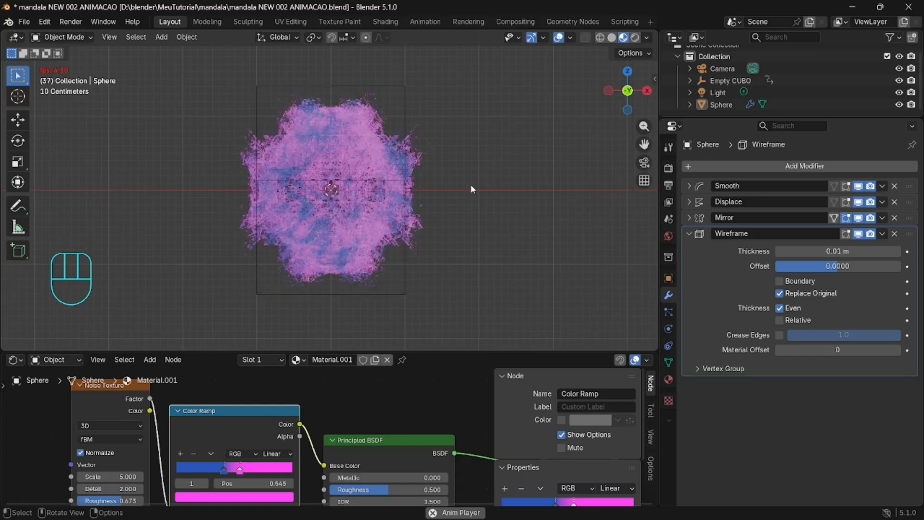
key("space")
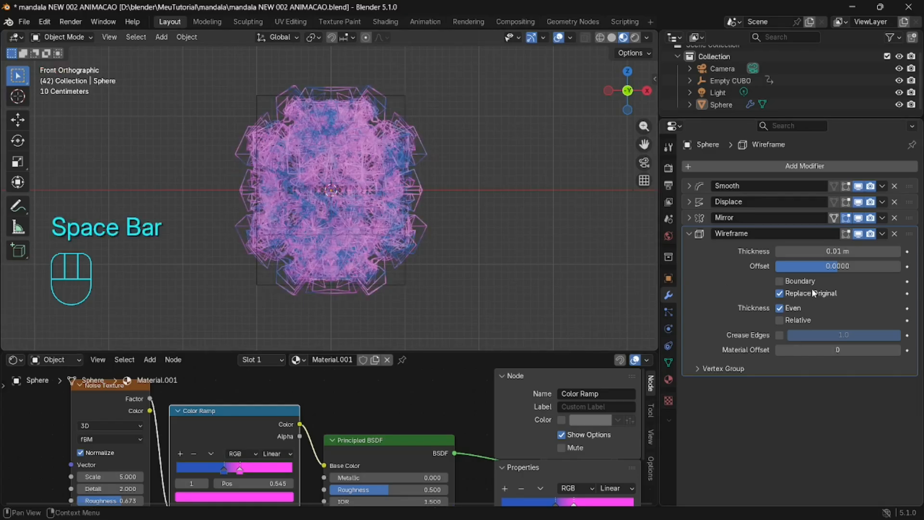
Reduce the Wireframe modifier's thickness to 0.001 m and play back the animation to check the finer lines.
left_click(830, 251)
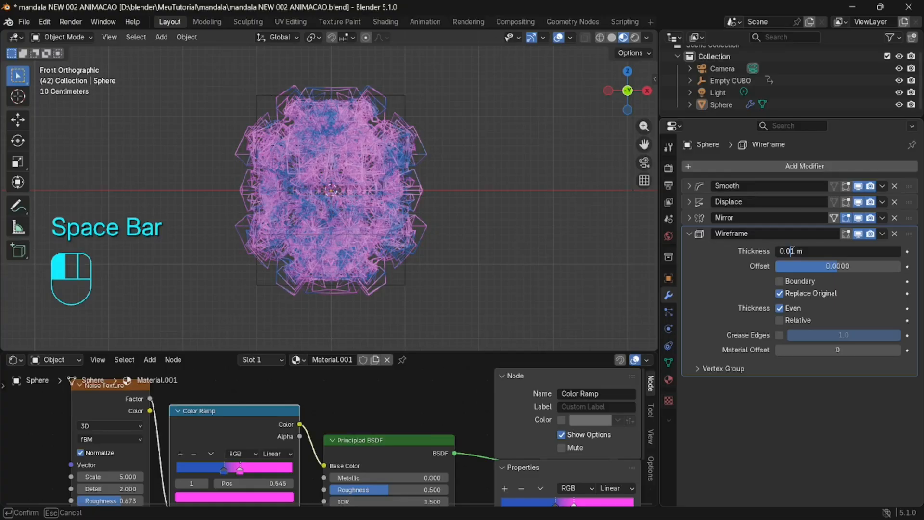
left_click_drag(792, 251, 855, 260)
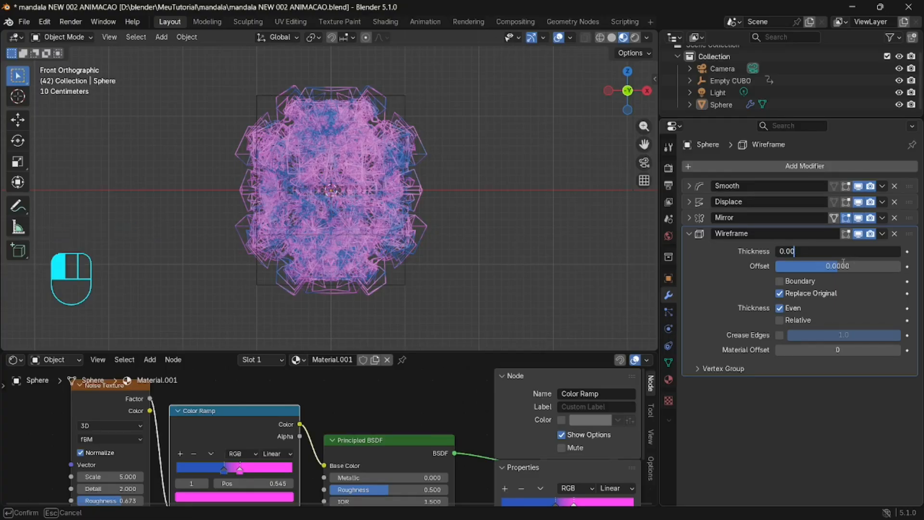
key("Return")
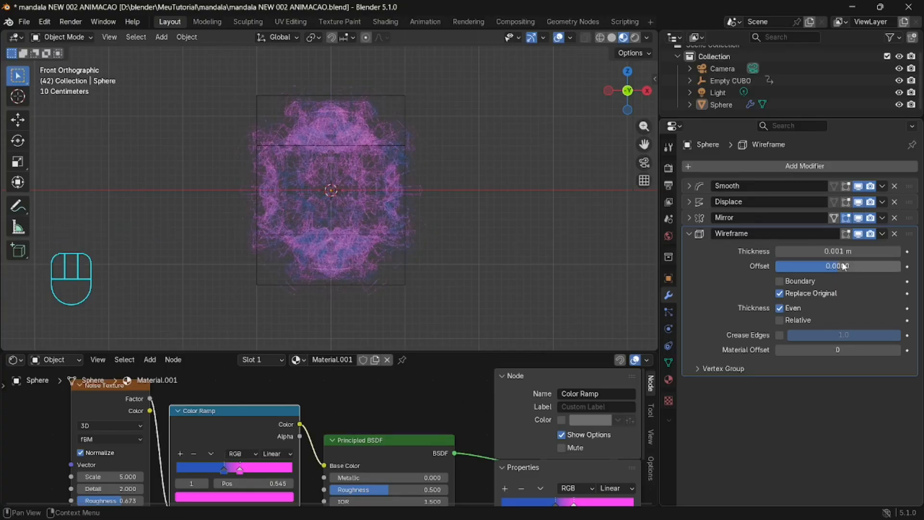
key("space")
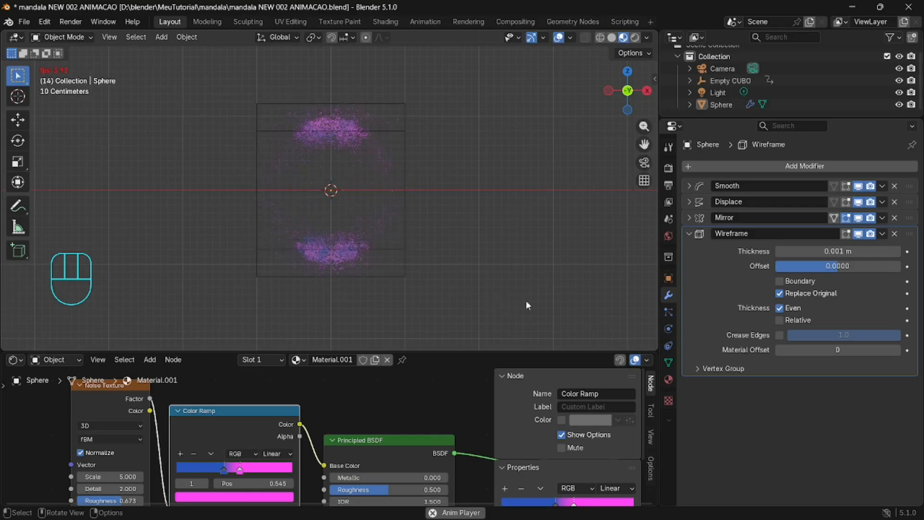
key("space")
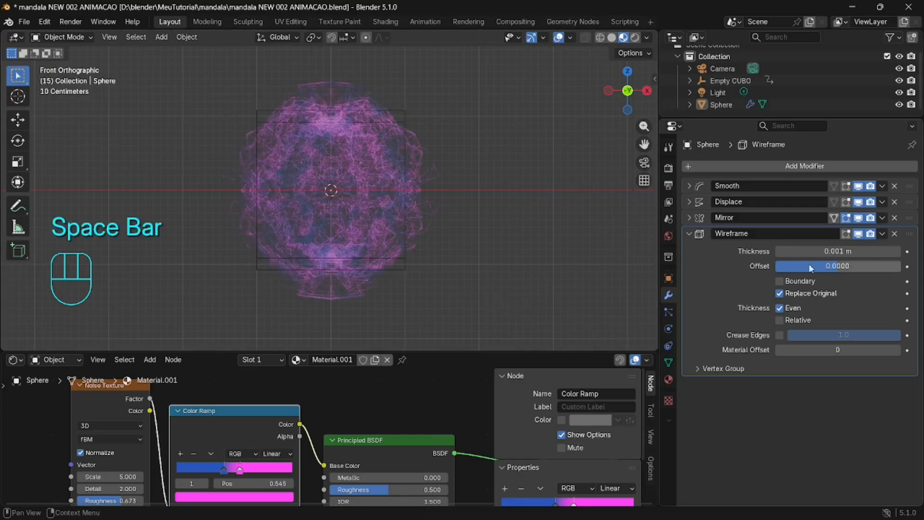
Set the Wireframe modifier's thickness to 0.02 m and preview the animation.
left_click(850, 256)
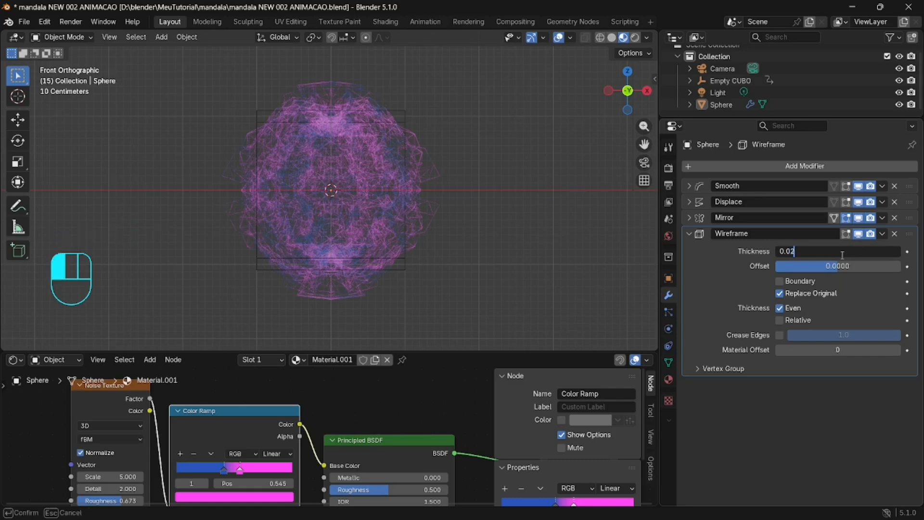
key("Return")
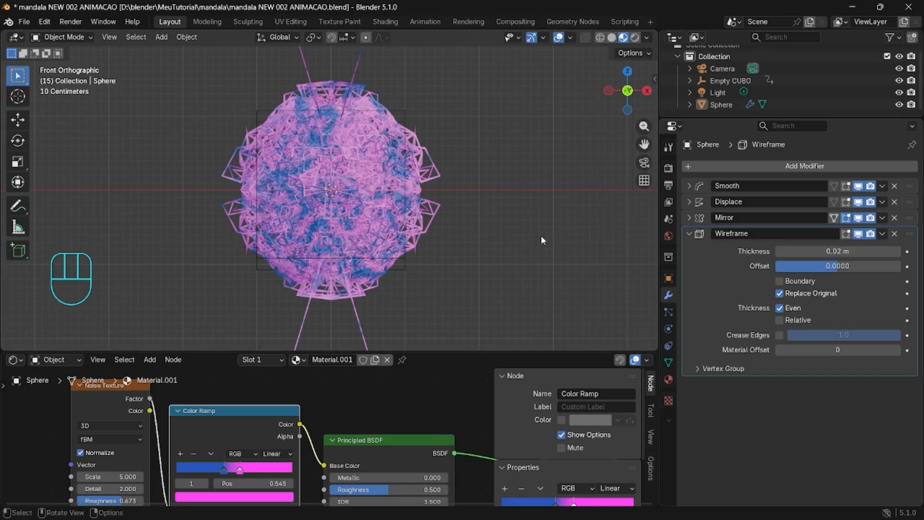
key("space")
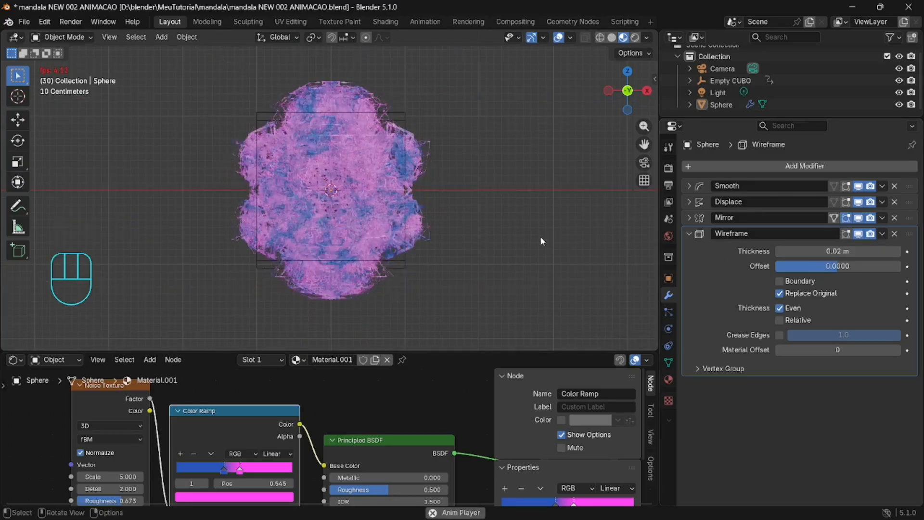
key("space")
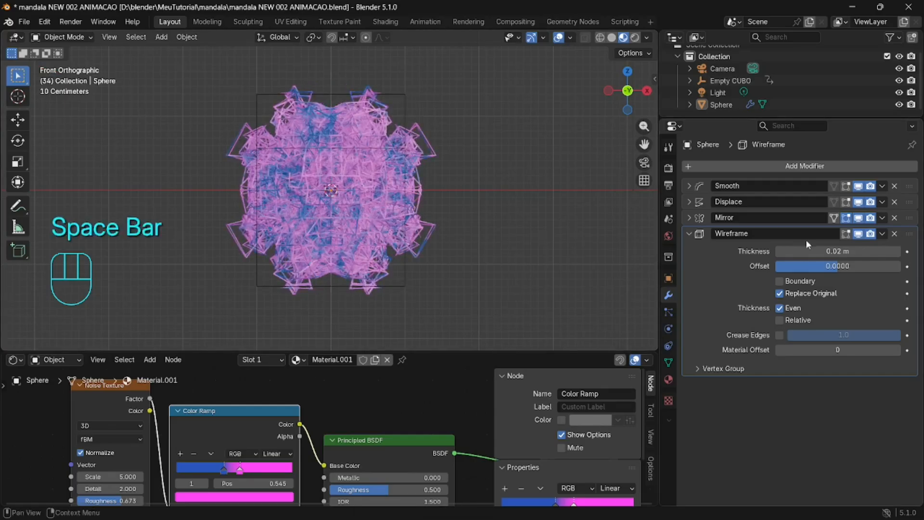
Open the texture used by the sphere's Displace modifier, change its type to Distorted Noise and preview the animation.
left_click(688, 201)
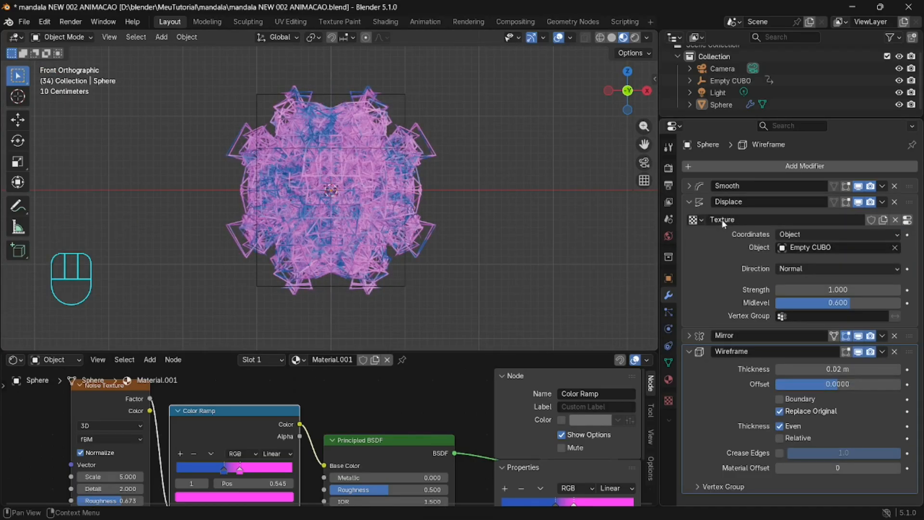
left_click(749, 219)
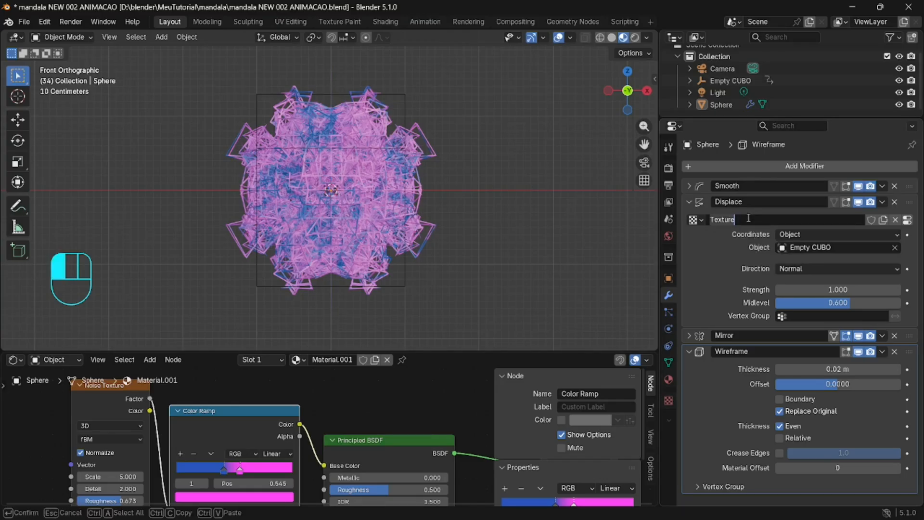
left_click(671, 377)
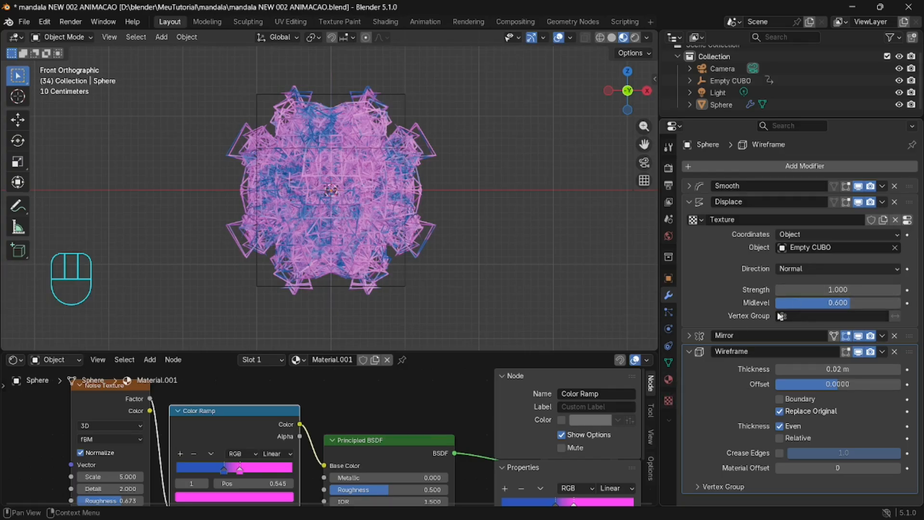
left_click(668, 401)
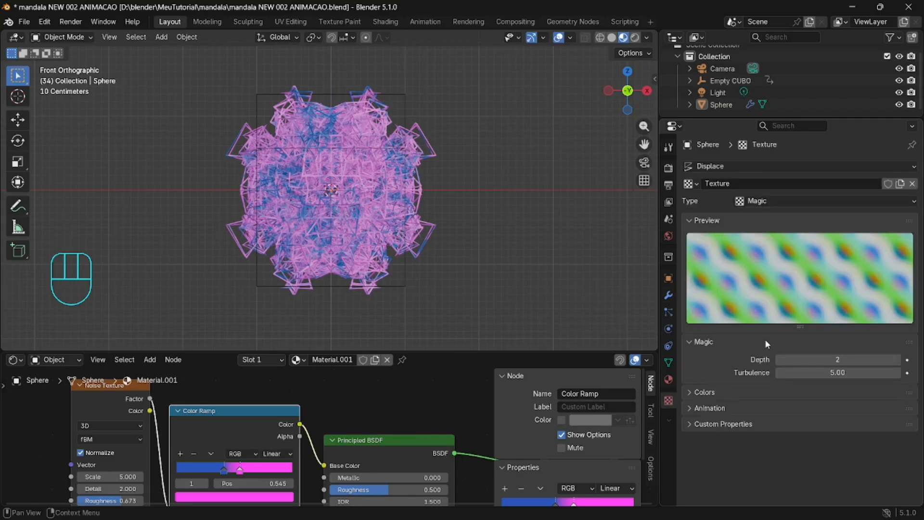
left_click(759, 204)
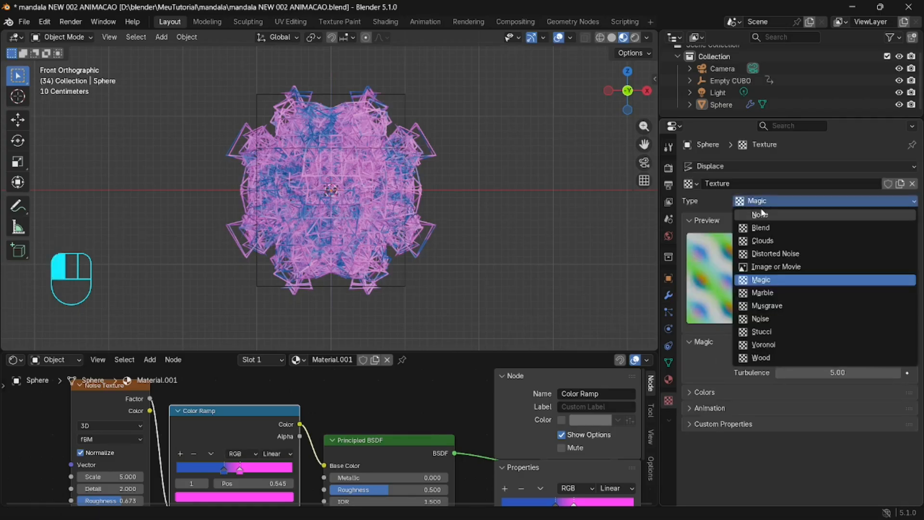
left_click(774, 256)
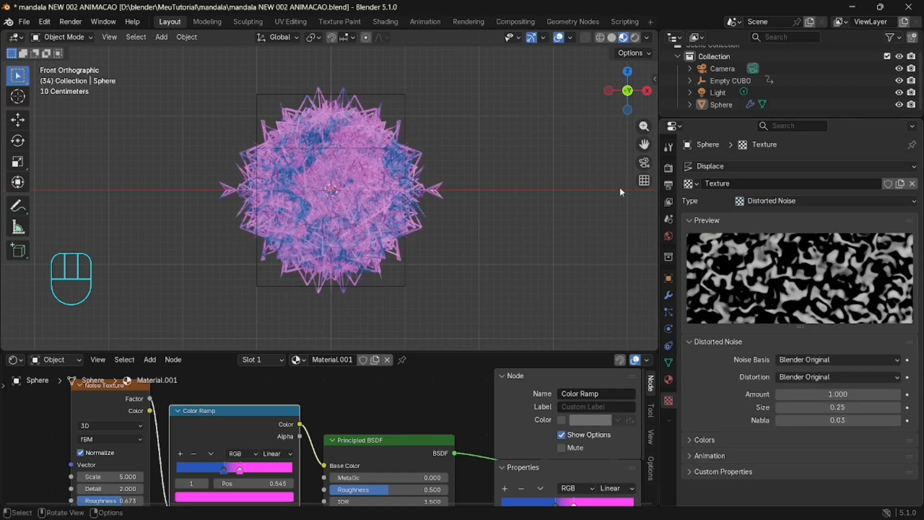
key("space")
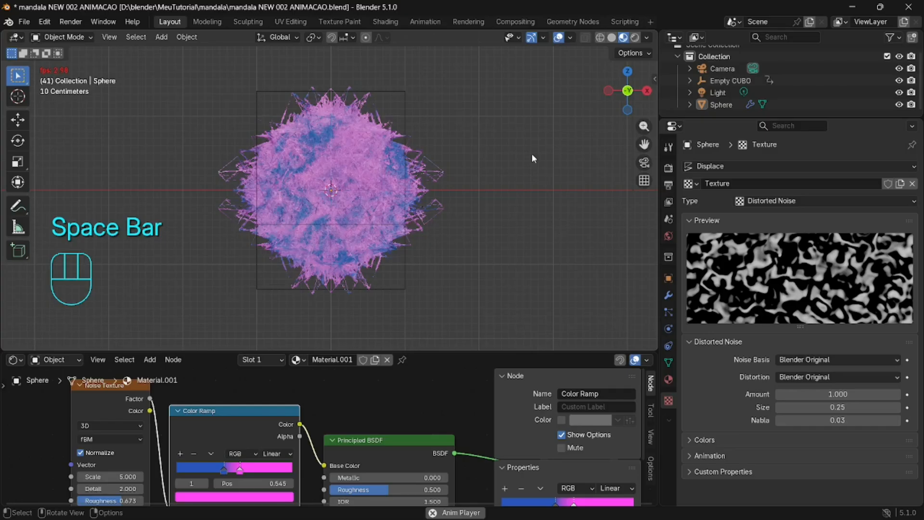
key("space")
Switch the Displace texture's type to Clouds and preview the animation.
left_click(796, 204)
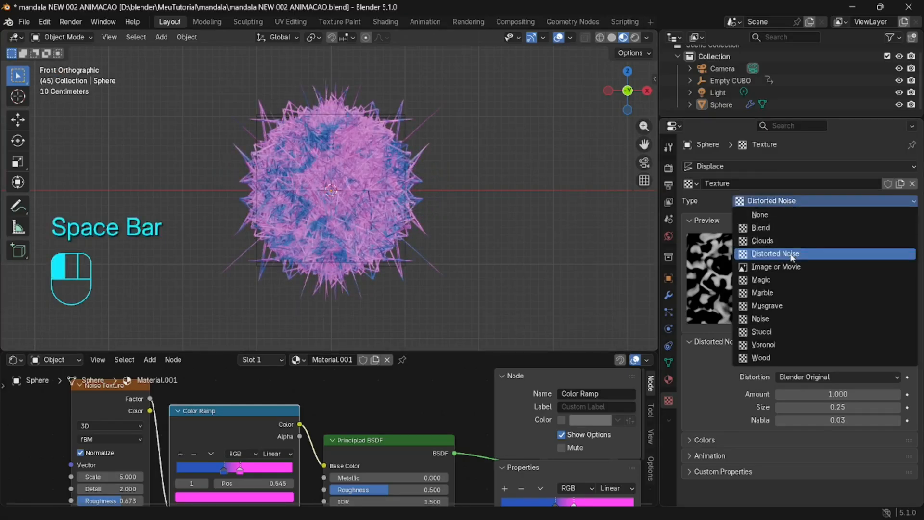
left_click(770, 240)
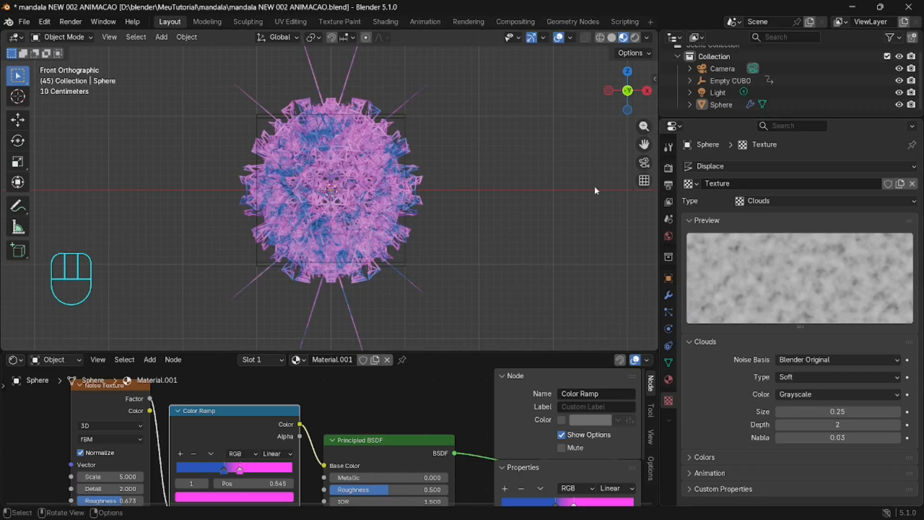
key("space")
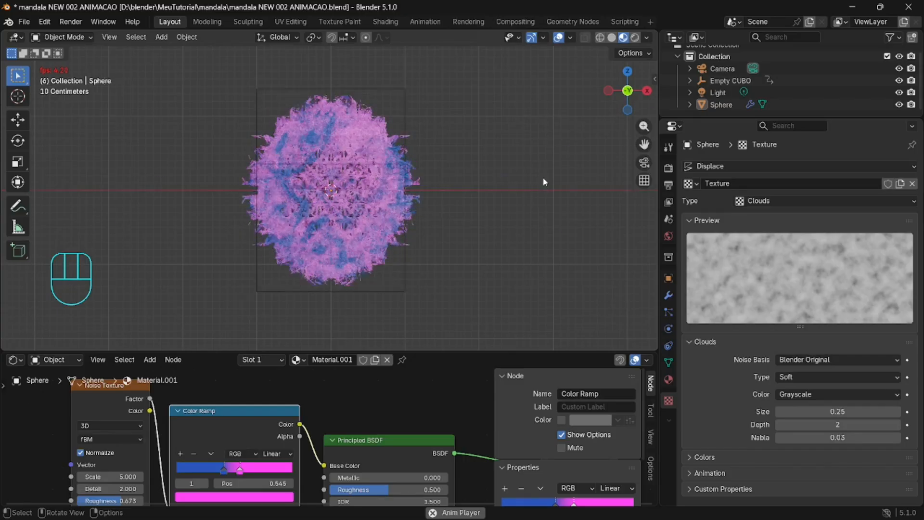
key("space")
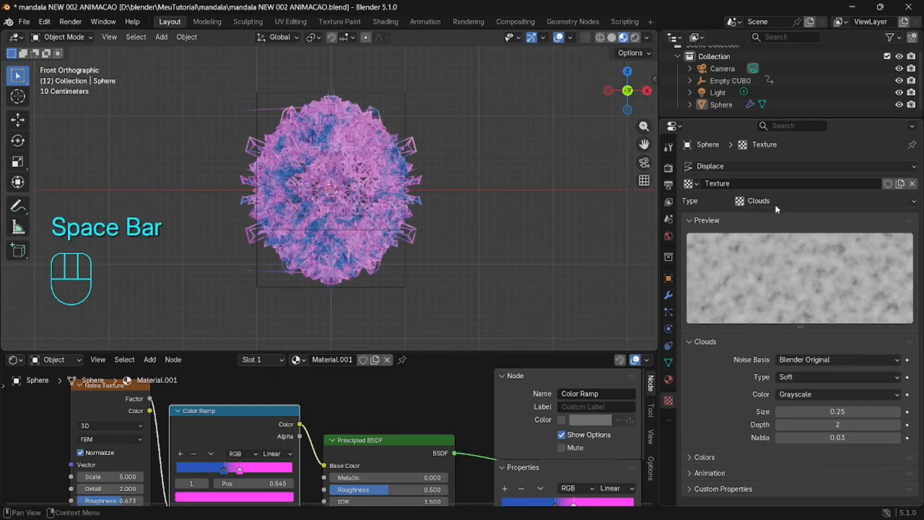
Switch the Displace texture's type to Voronoi and preview the animation.
left_click(777, 208)
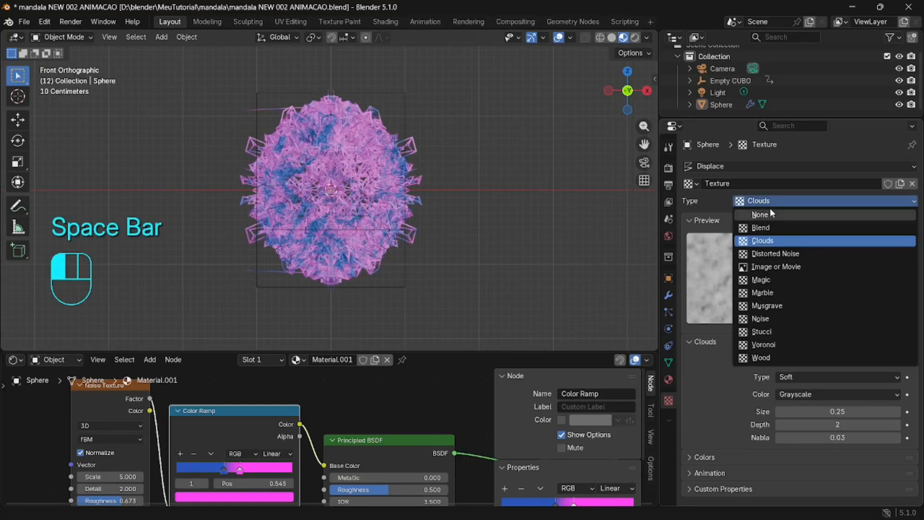
left_click(787, 343)
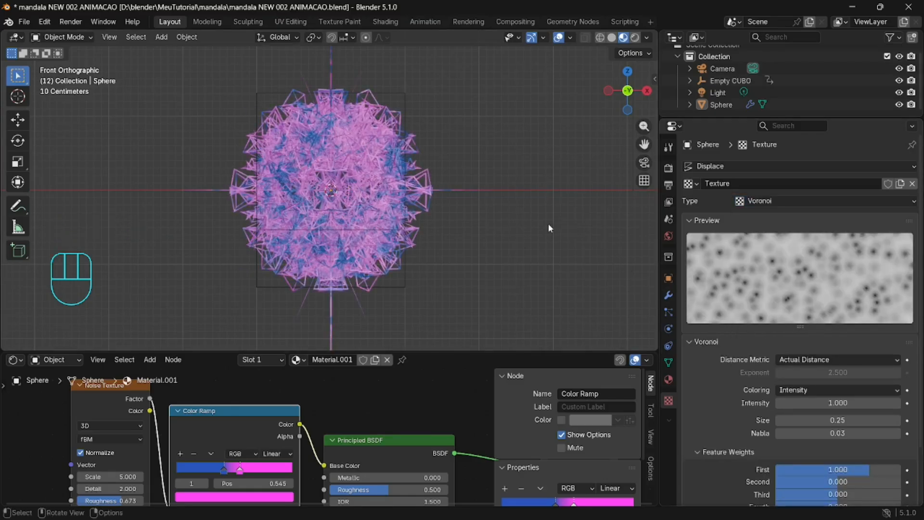
key("space")
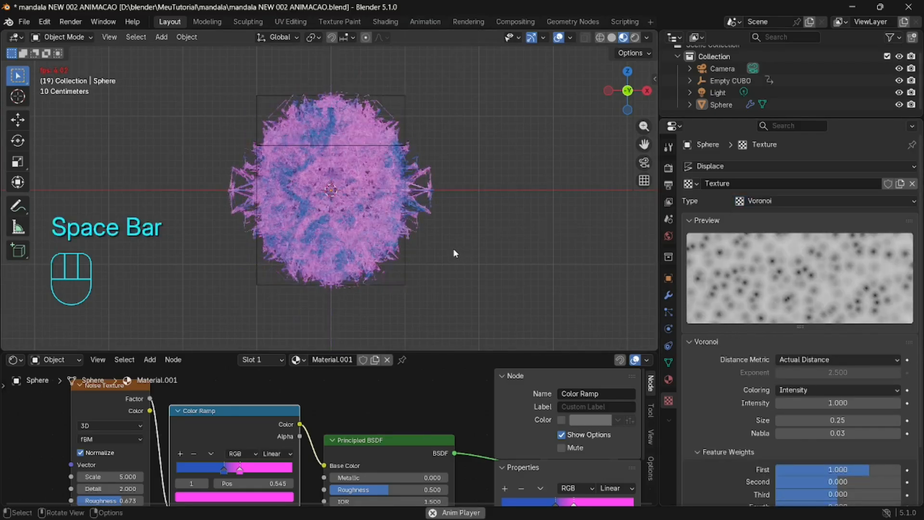
key("space")
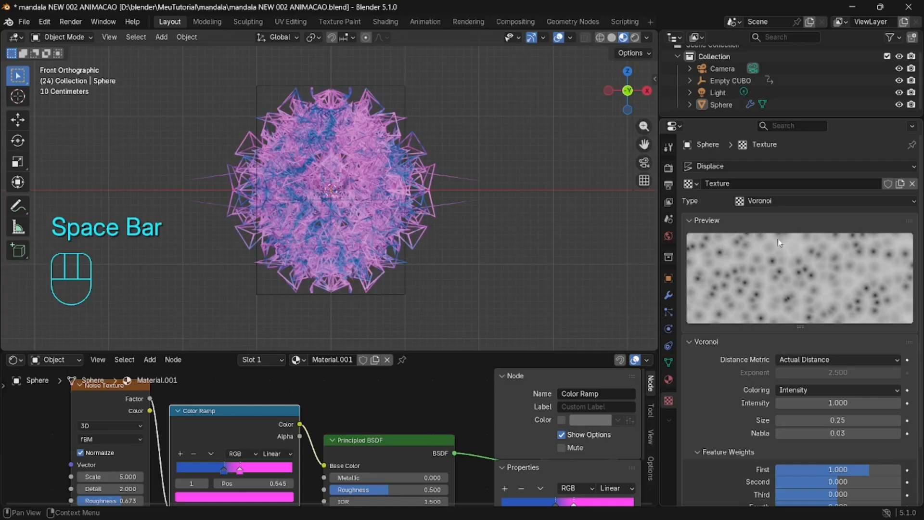
Switch the Displace texture's type to Marble and preview the animation.
left_click(783, 201)
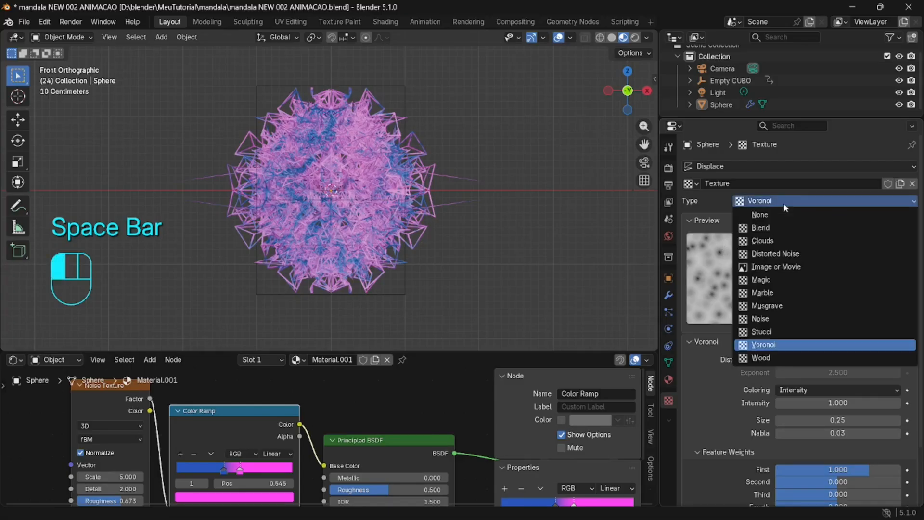
left_click(775, 293)
key("space")
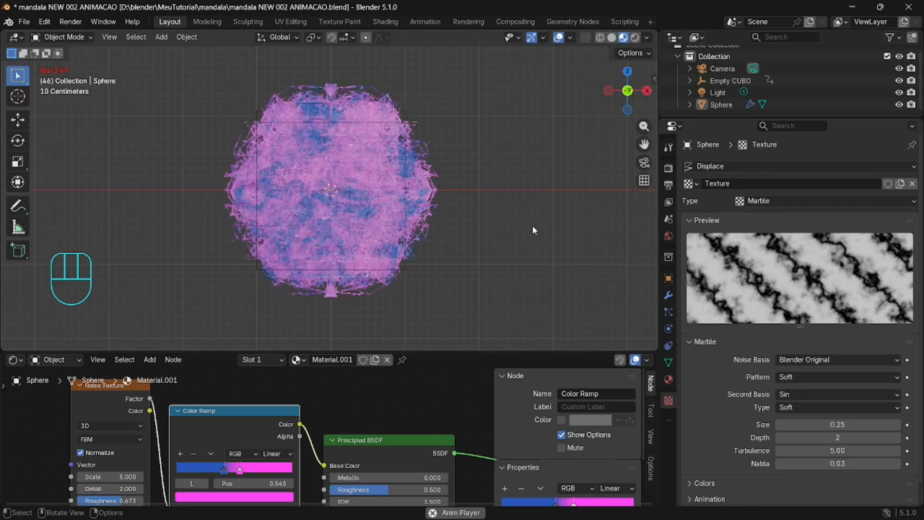
key("space")
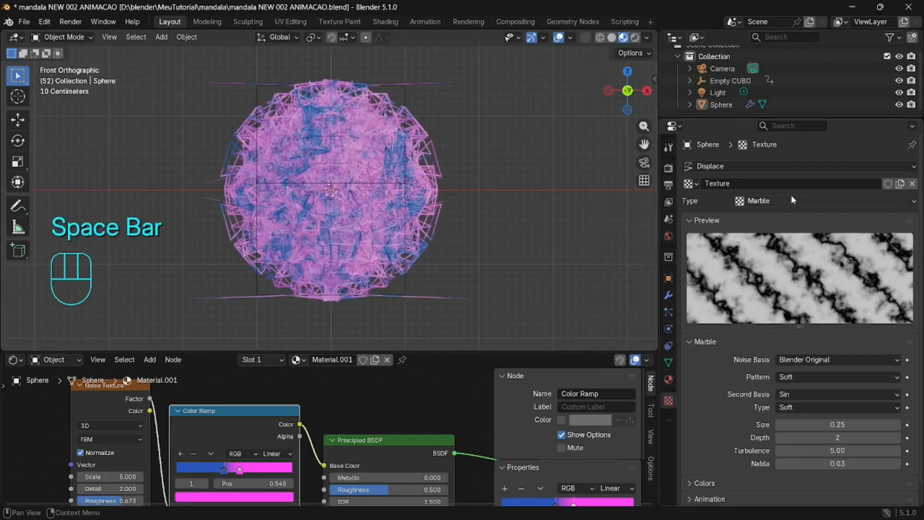
Set the Displace texture's type to Magic with a depth of 4 and play the animation.
left_click(791, 200)
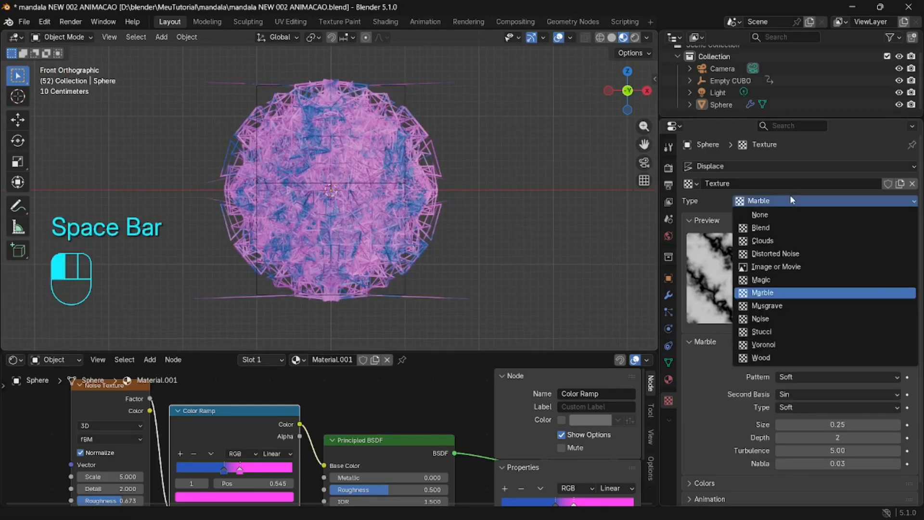
left_click(768, 280)
left_click_drag(838, 359, 860, 360)
left_click(585, 234)
key("space")
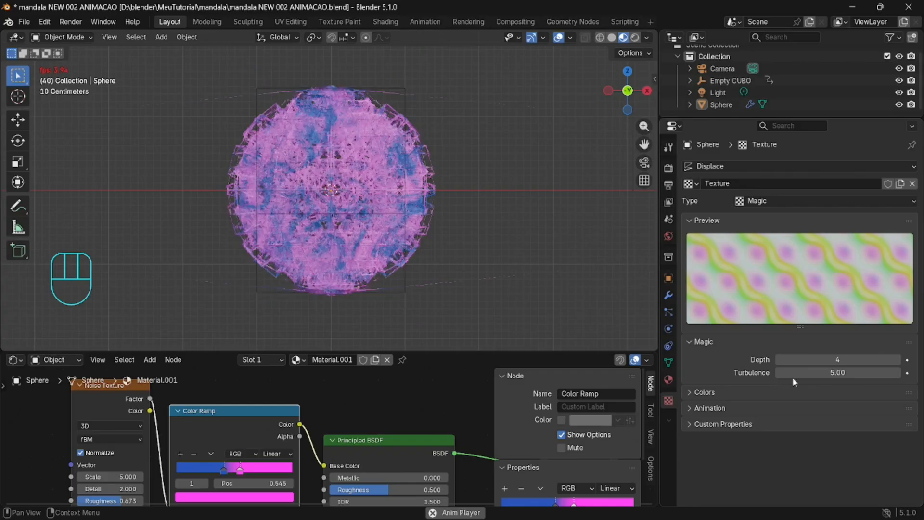
Set the Magic texture's turbulence to 11 and preview the animation.
key("space")
left_click_drag(819, 373, 846, 373)
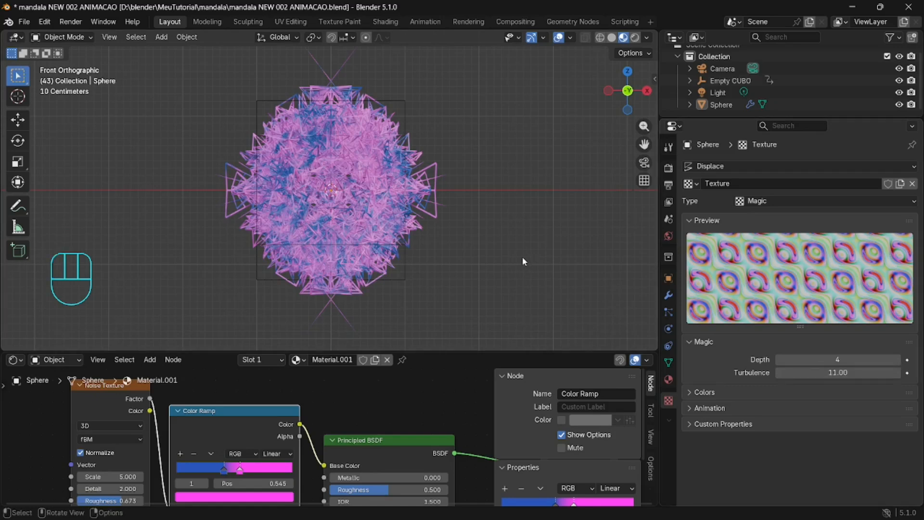
key("space")
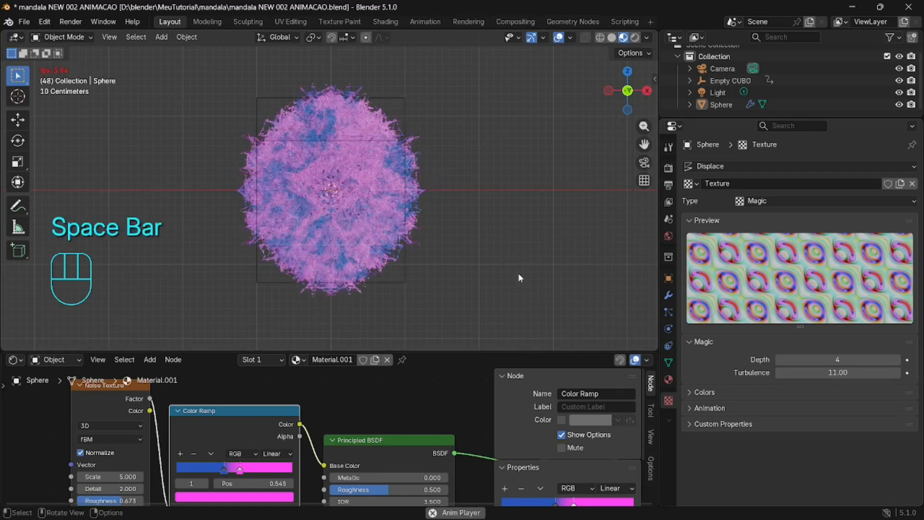
key("space")
Set the Magic texture's turbulence to 4 and preview the animation.
left_click(827, 373)
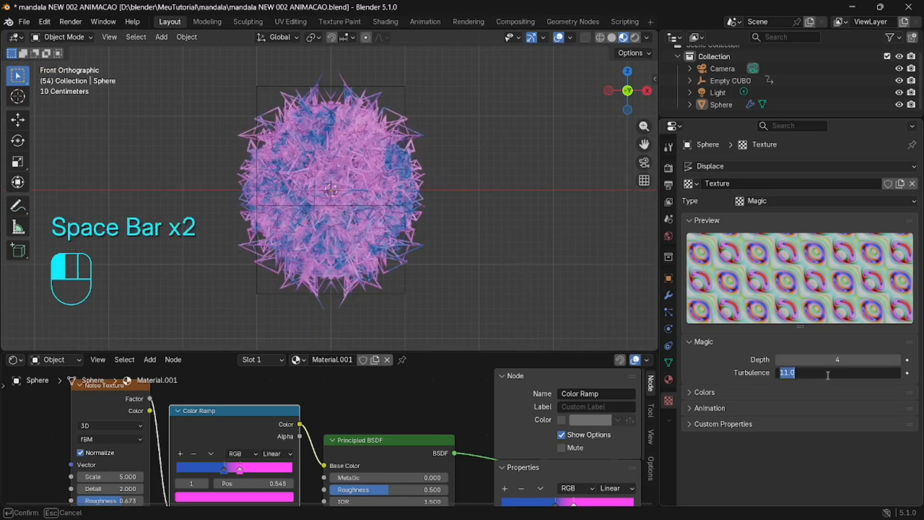
type("4")
key("Return")
key("space")
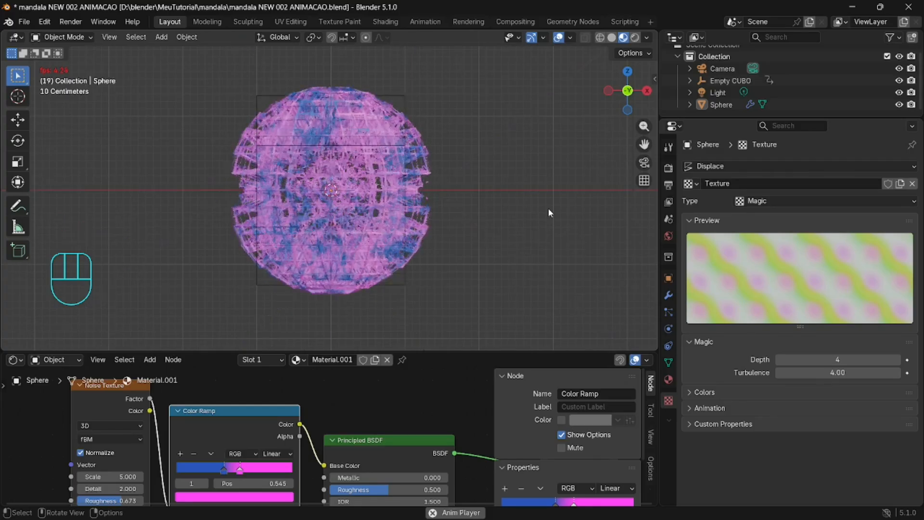
key("space")
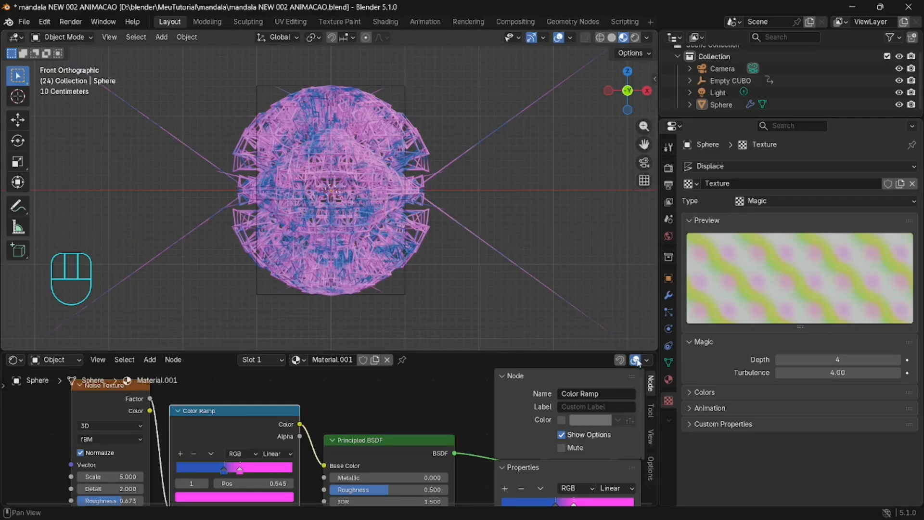
Set the World background color to black.
left_click(668, 380)
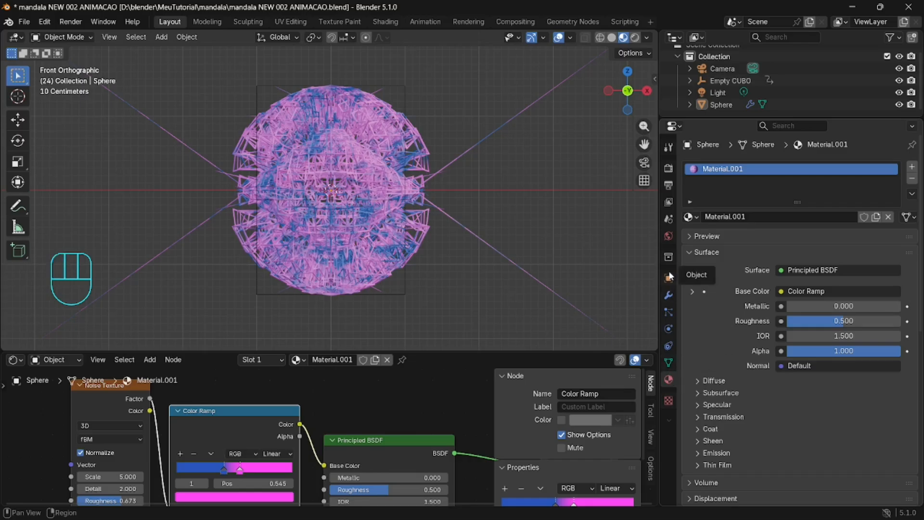
left_click(668, 236)
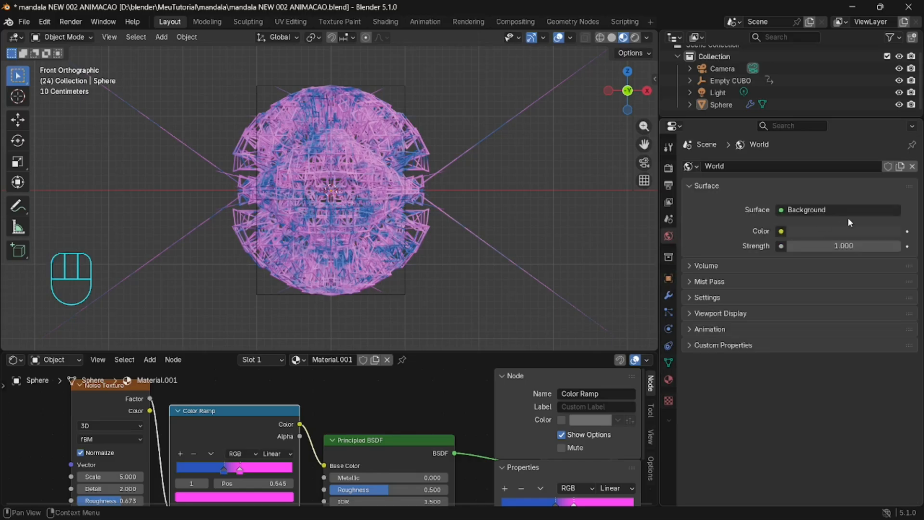
left_click(806, 232)
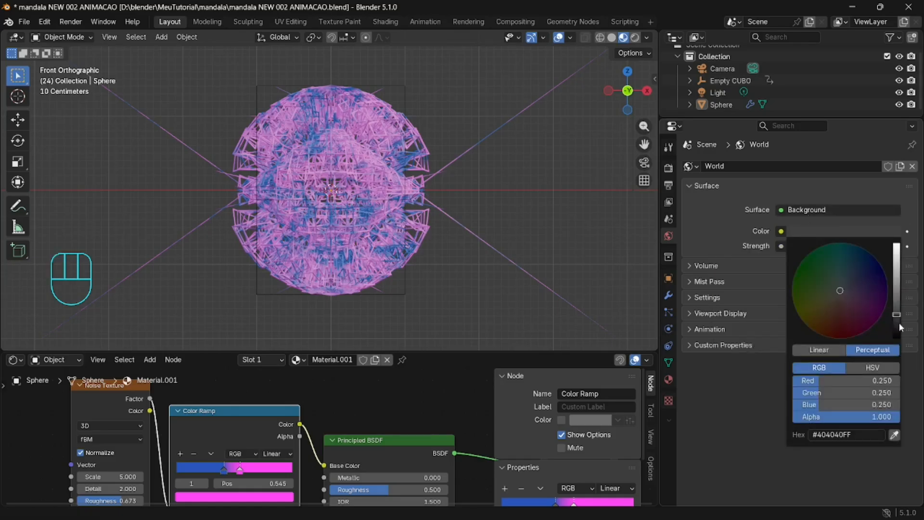
left_click_drag(899, 320, 901, 341)
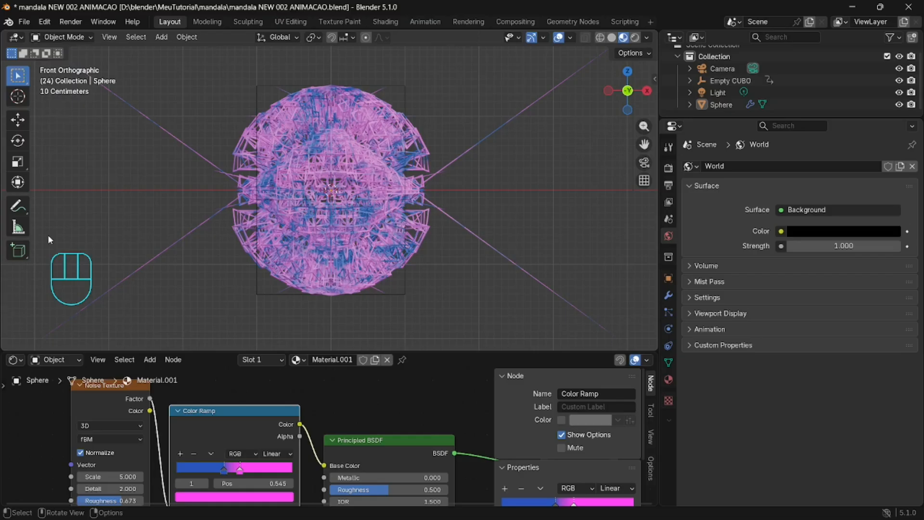
Replace the Shader Editor with the Timeline and select Empty CUBO to show its keyframes.
left_click(23, 361)
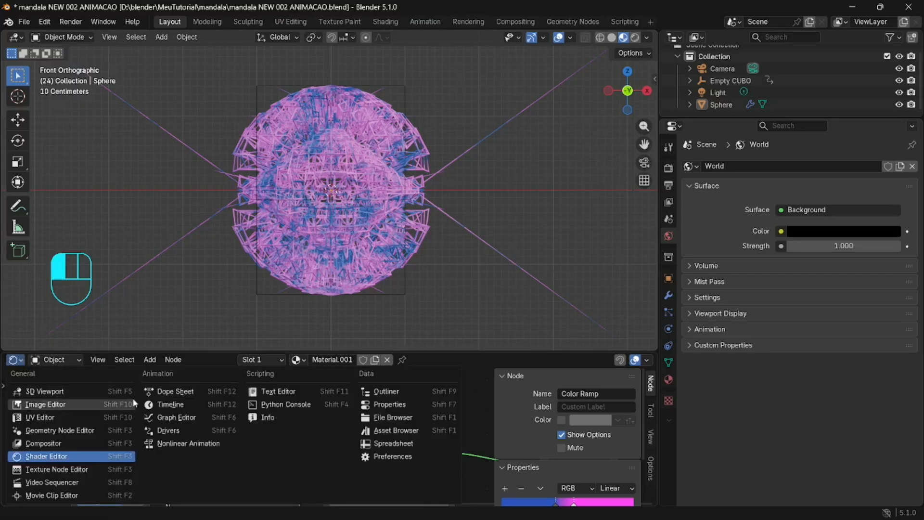
left_click(171, 404)
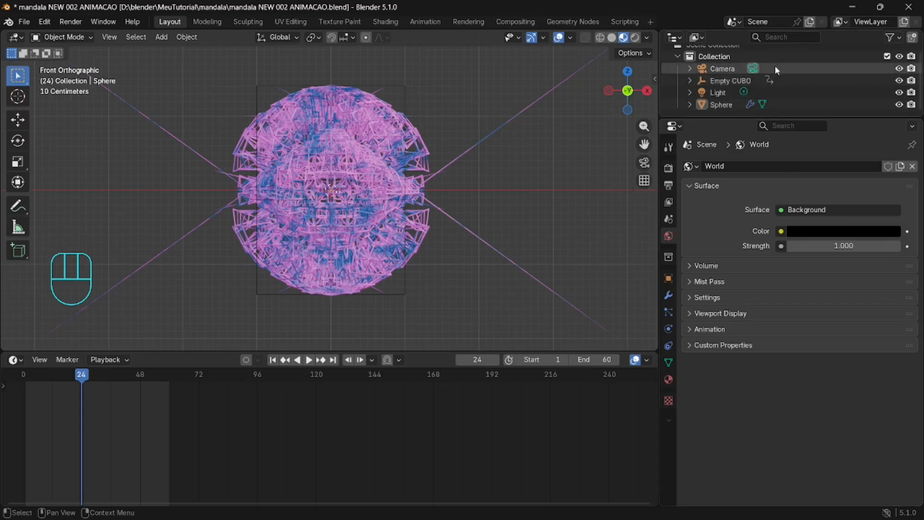
left_click(771, 81)
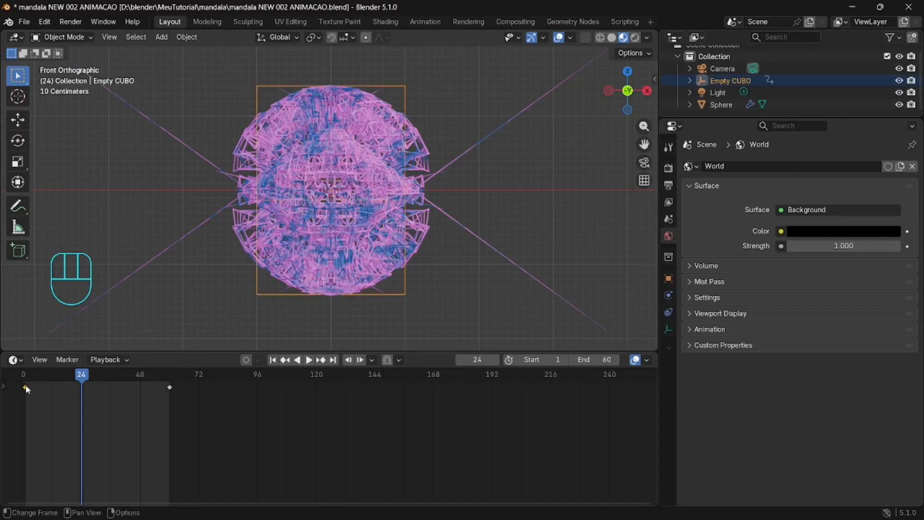
Set the current frame to 1 and deselect the cube empty.
left_click(78, 373)
left_click_drag(477, 357, 483, 357)
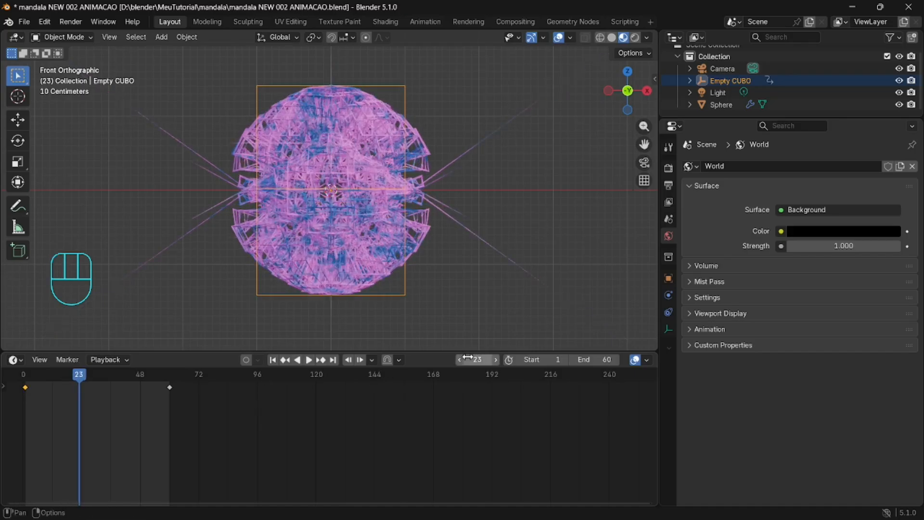
left_click(477, 357)
type("1")
key("Return")
left_click(541, 148)
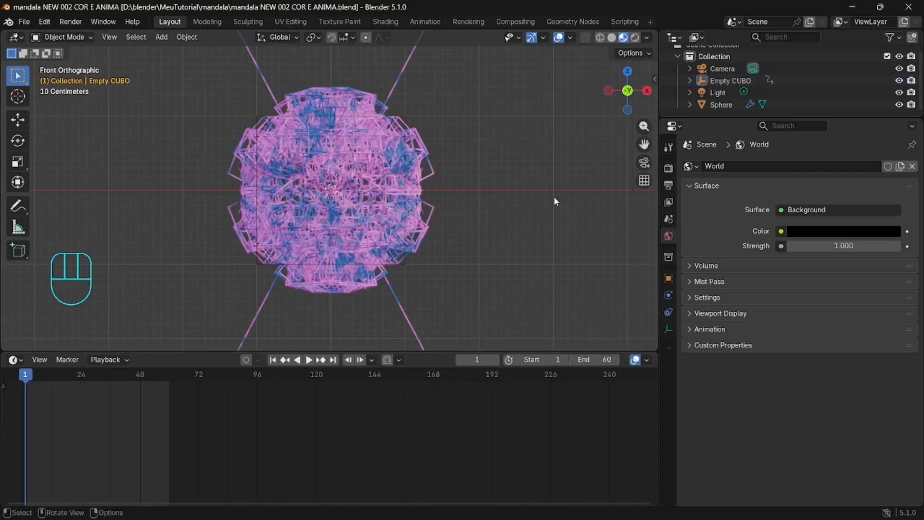
Select the camera in the scene and look through it.
left_click(536, 195)
mouse_move(509, 205)
middle_mouse_down()
mouse_move(532, 220)
mouse_move(520, 202)
middle_mouse_up()
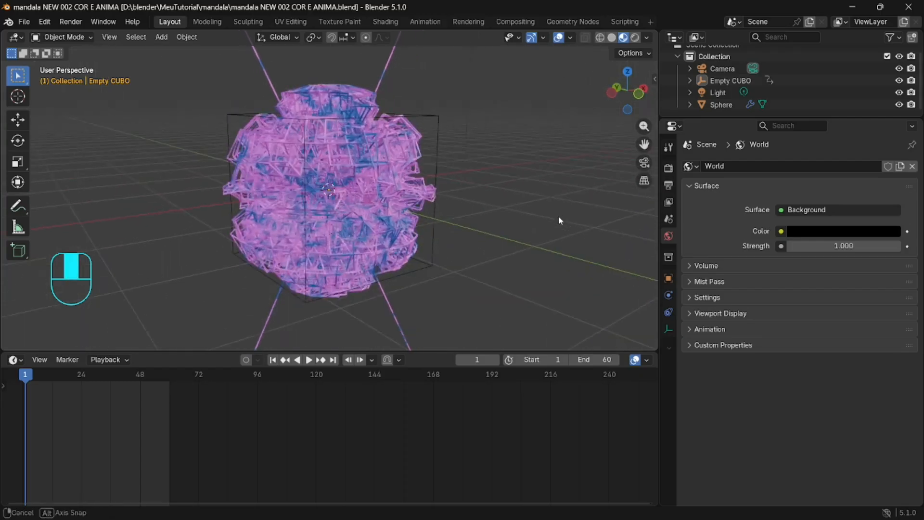
scroll(503, 186, "down", 6)
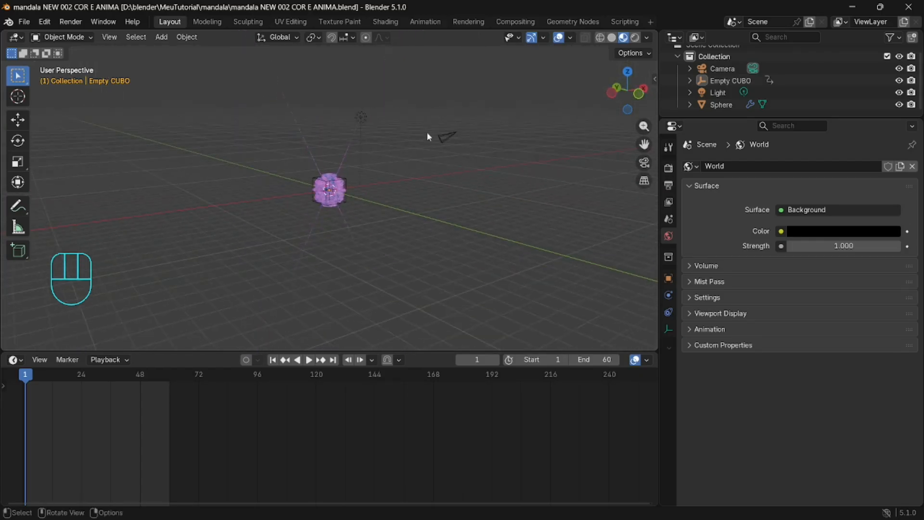
left_click(449, 137)
key("KP_0")
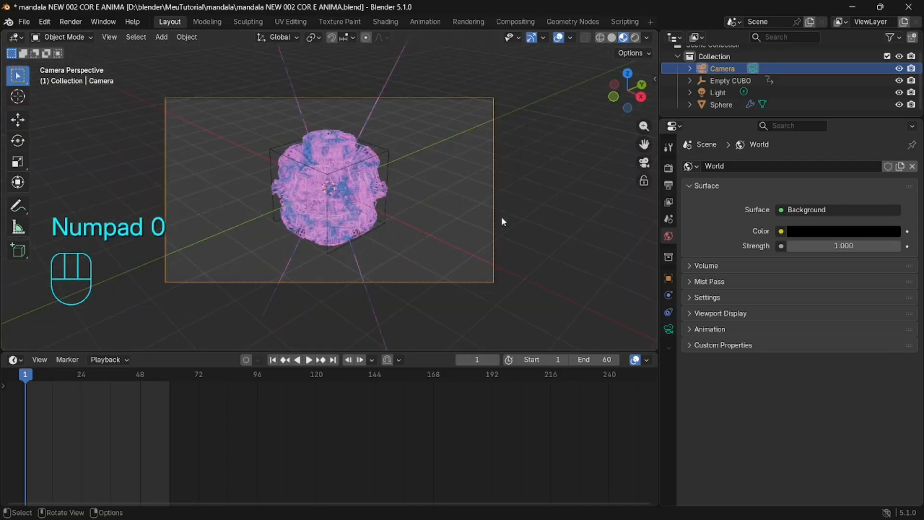
Reselect the camera by its frame and clear its location to the world origin.
left_click(561, 183)
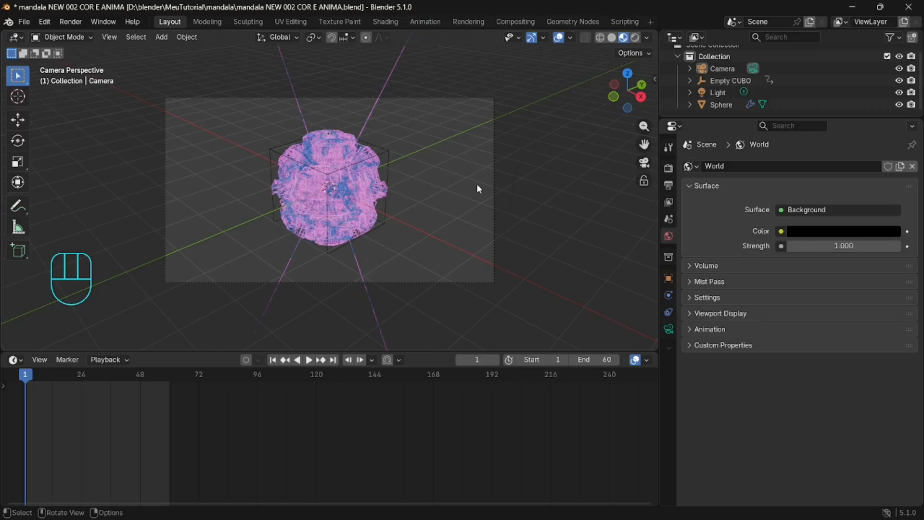
left_click(491, 203)
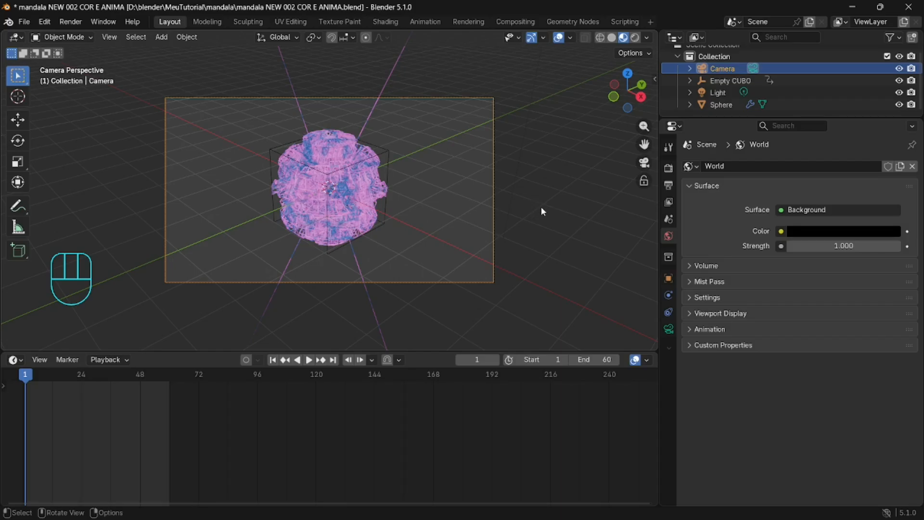
key("alt+g")
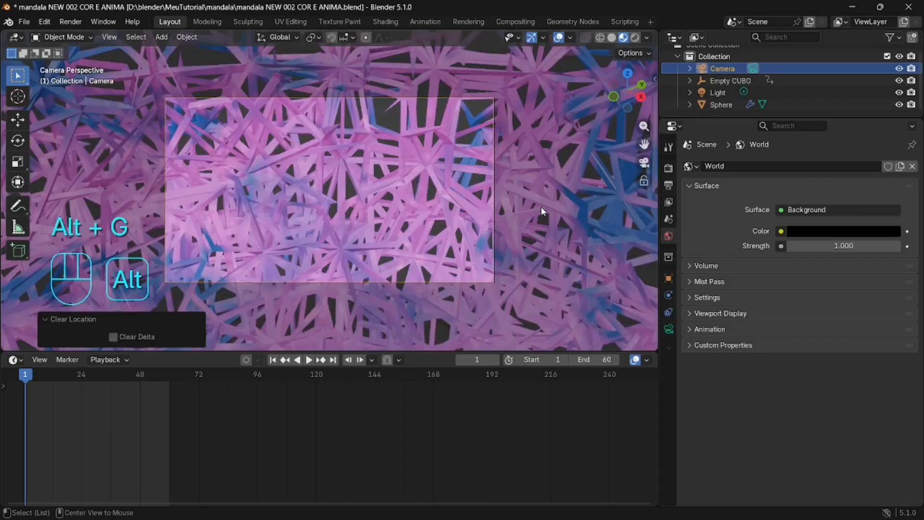
scroll(621, 212, "down", 6)
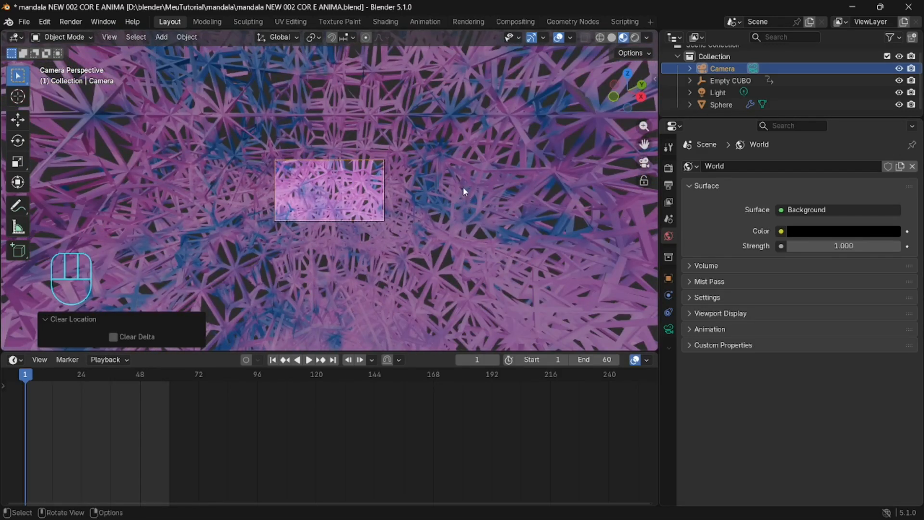
Try to clear the camera's rotation.
left_click(463, 188)
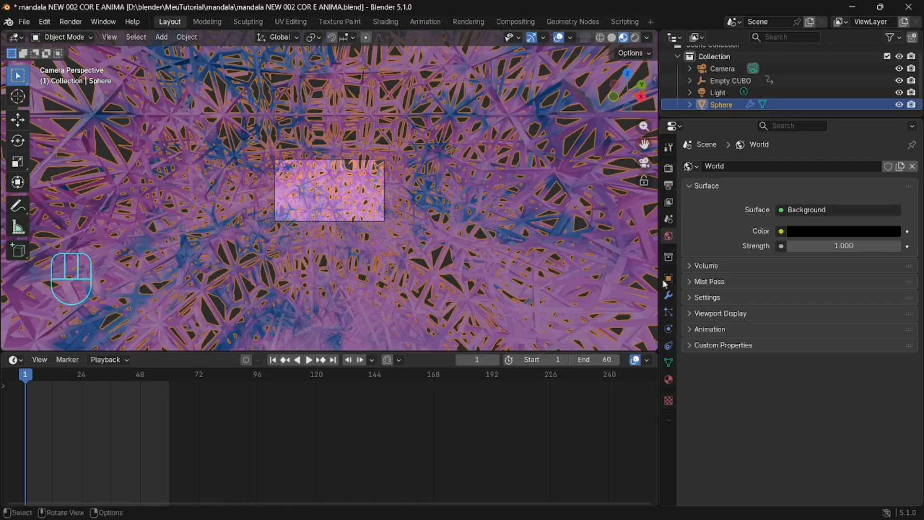
left_click(731, 69)
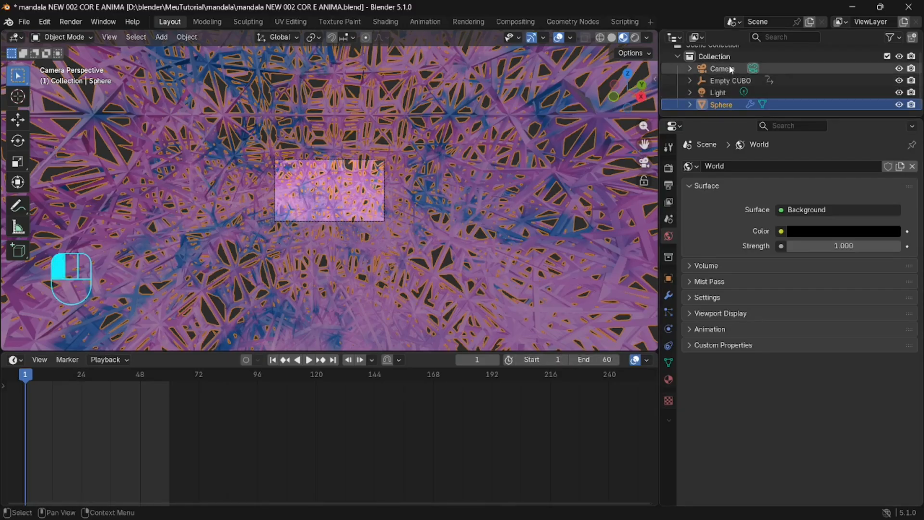
key("alt")
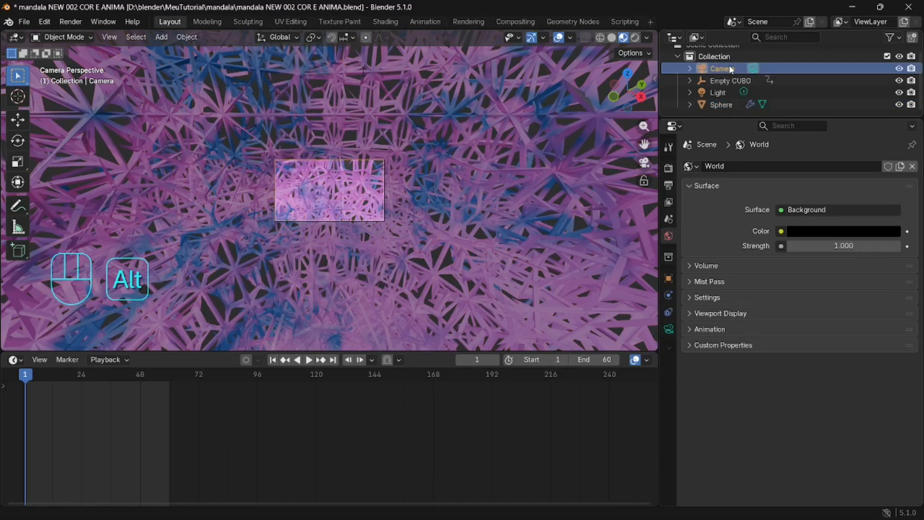
key("alt+r")
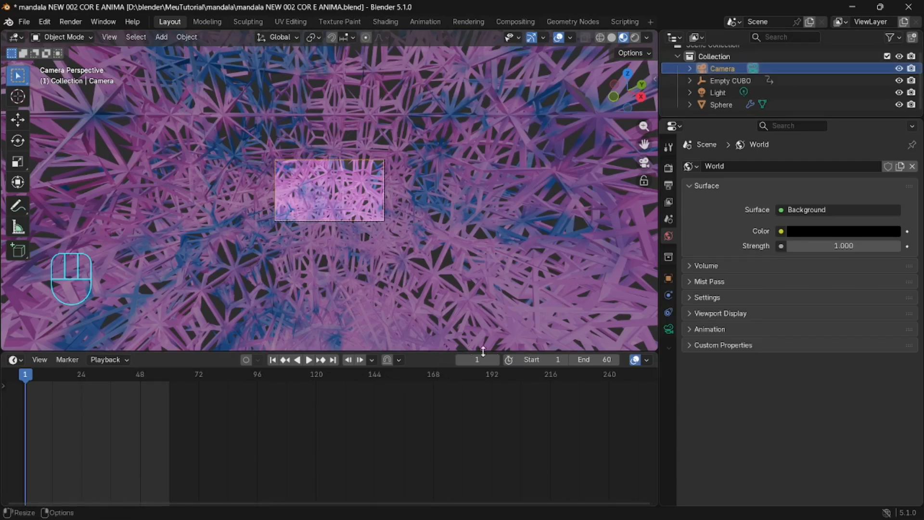
Switch to the front view, reselect the camera and try to clear its rotation and location.
key("KP_1")
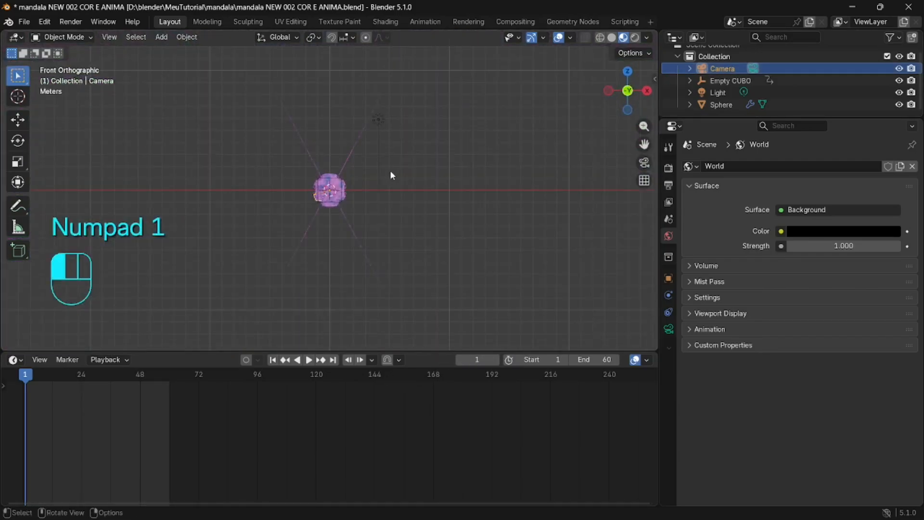
left_click(391, 175)
scroll(305, 217, "up", 5)
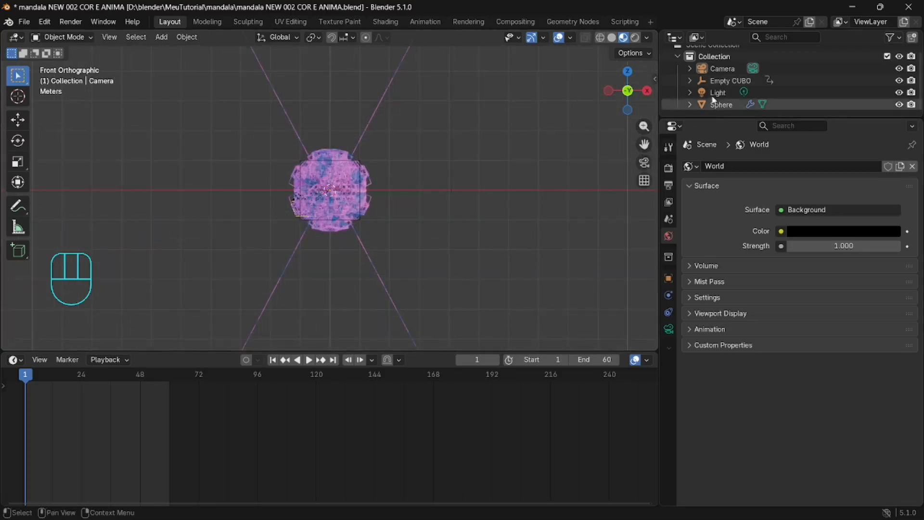
left_click(724, 70)
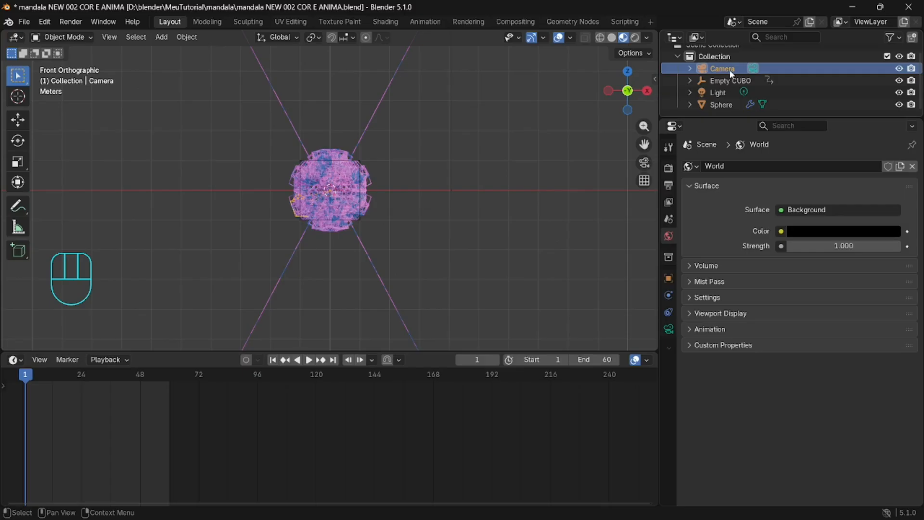
key("alt+r")
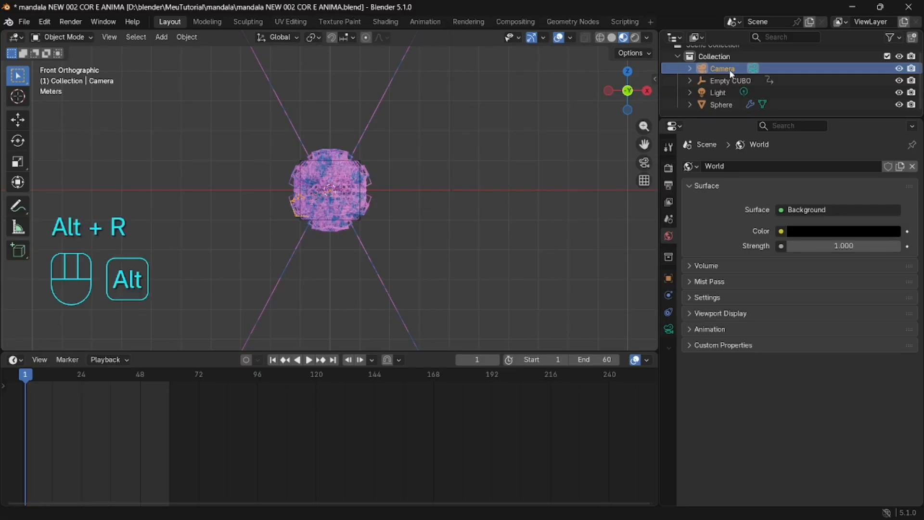
key("alt+g")
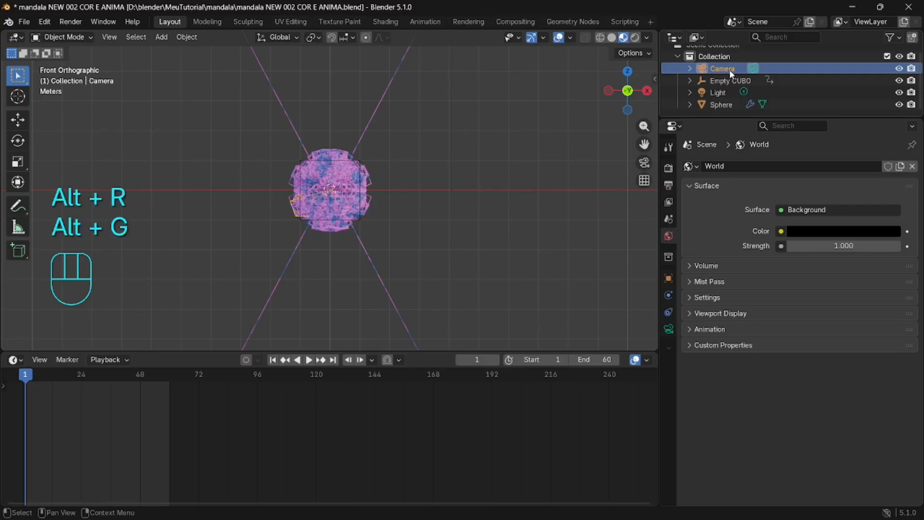
key("Return")
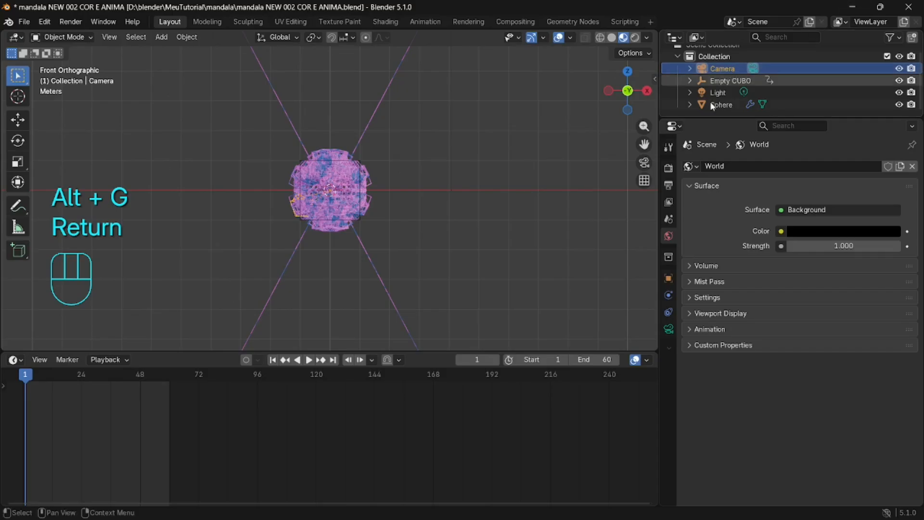
Open the camera's object transform properties and set its X rotation to 0°.
scroll(308, 192, "up", 5)
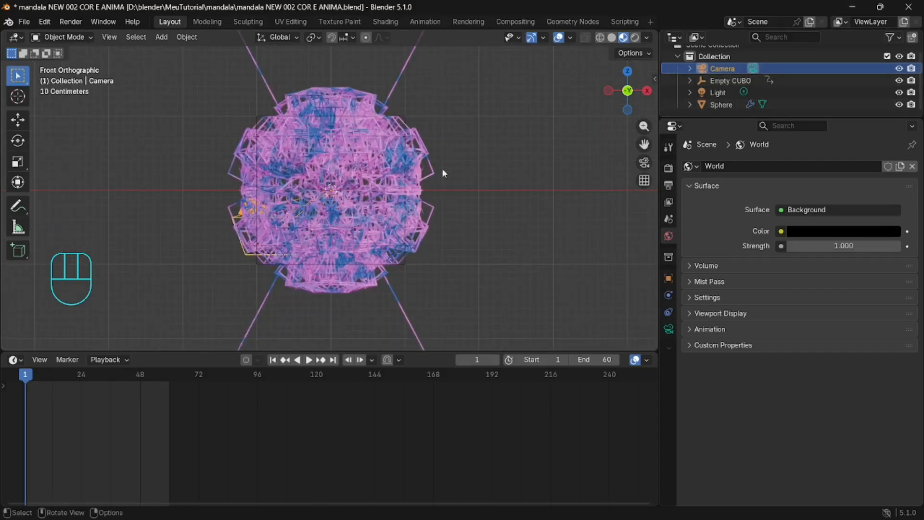
left_click(644, 164)
left_click(644, 164)
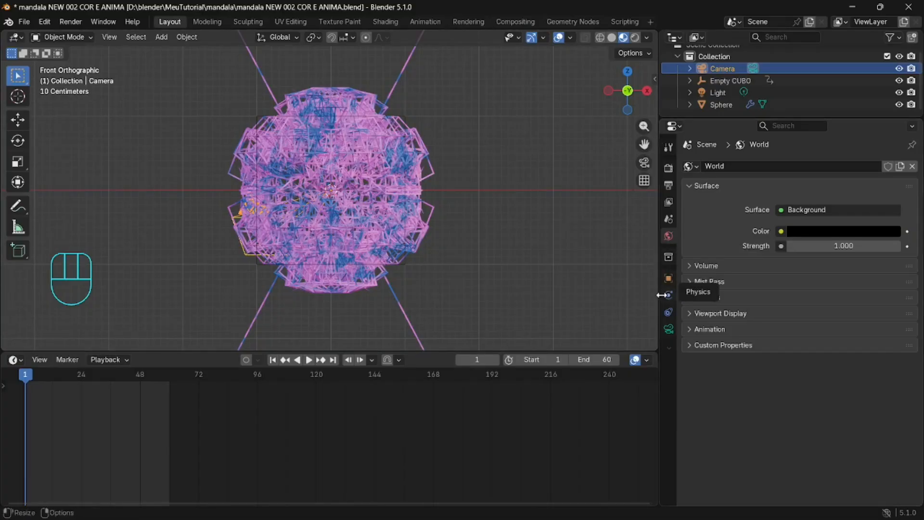
left_click(669, 279)
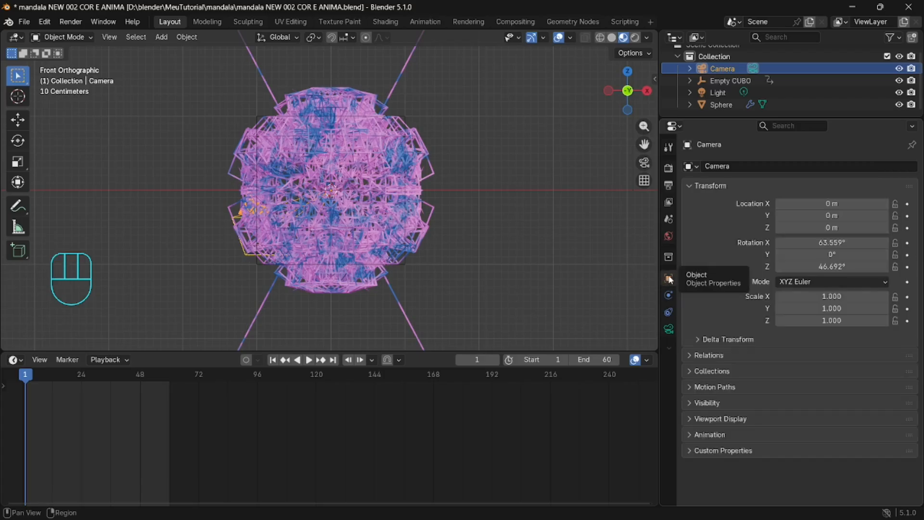
left_click(818, 241)
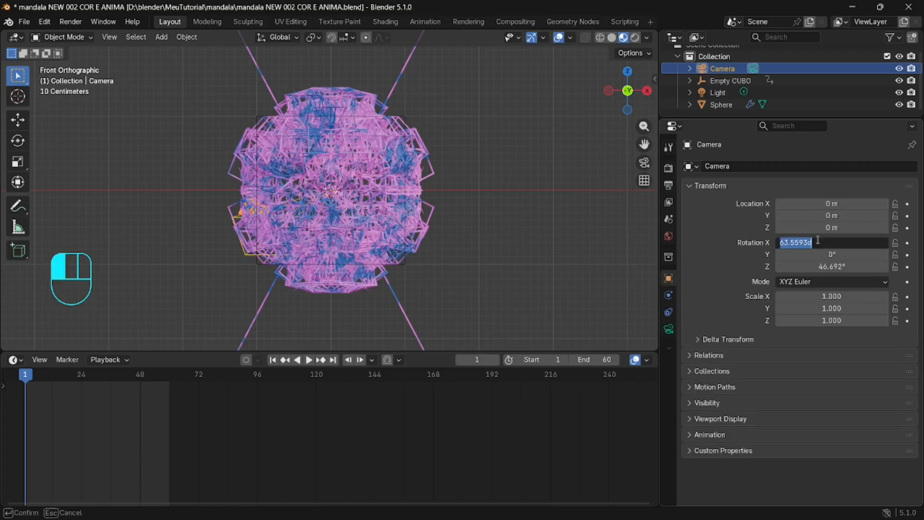
type("0")
key("Return")
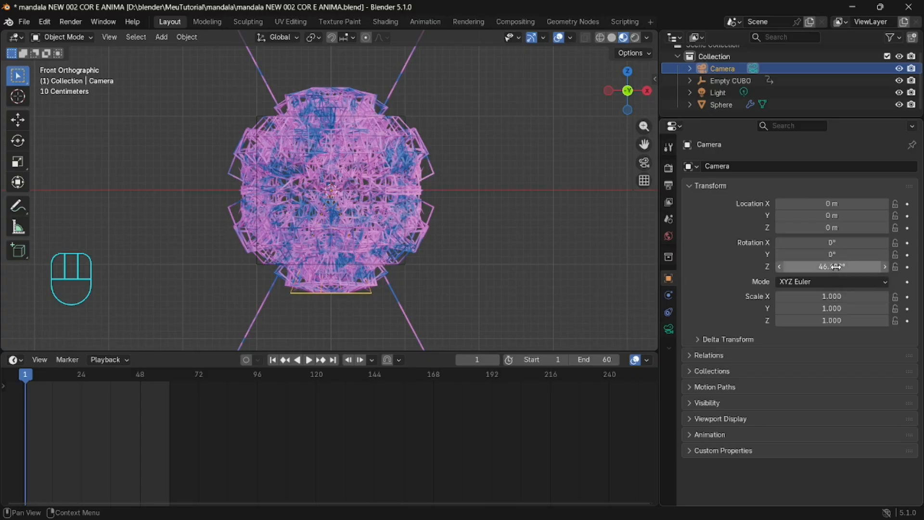
Set the camera's Z rotation to 0°.
left_click(828, 268)
left_click(536, 243)
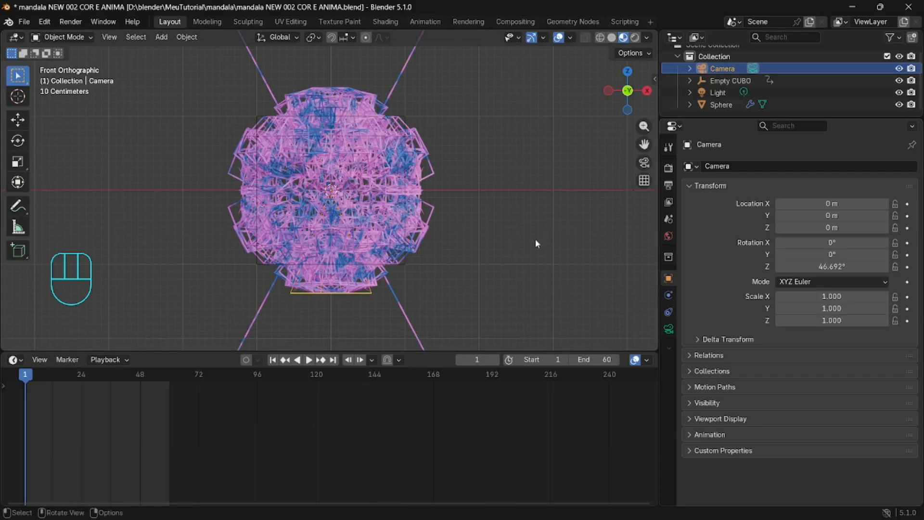
left_click_drag(832, 269, 833, 268)
left_click(832, 268)
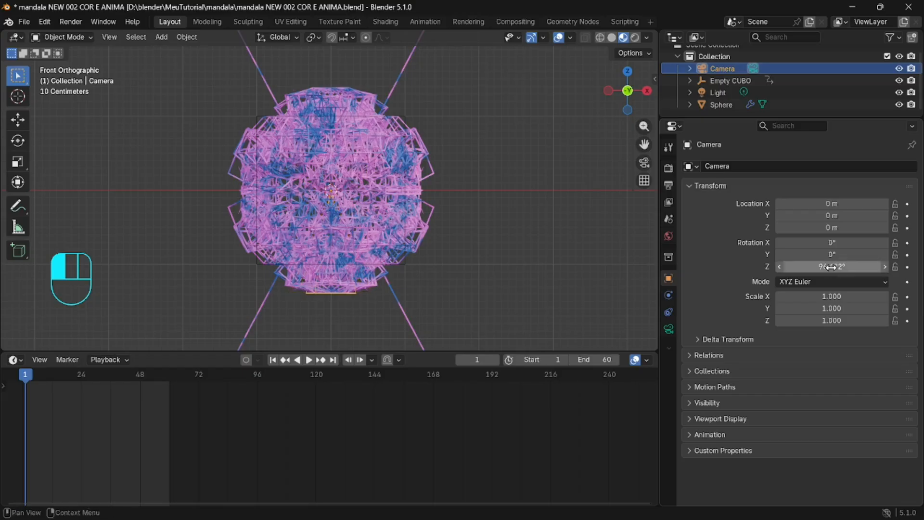
type("0")
key("Return")
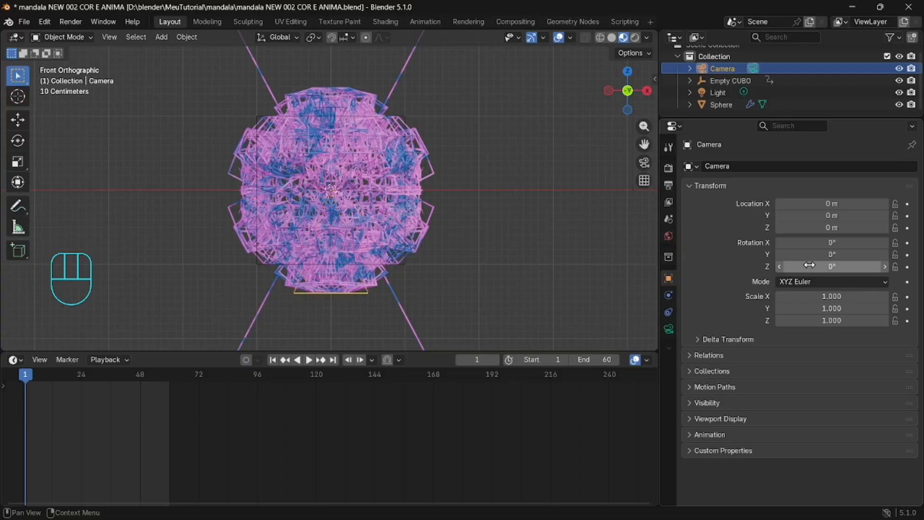
Move the camera about 4.16 m upward along the global Z axis, above the sphere.
scroll(457, 128, "down", 2)
scroll(456, 126, "down", 1)
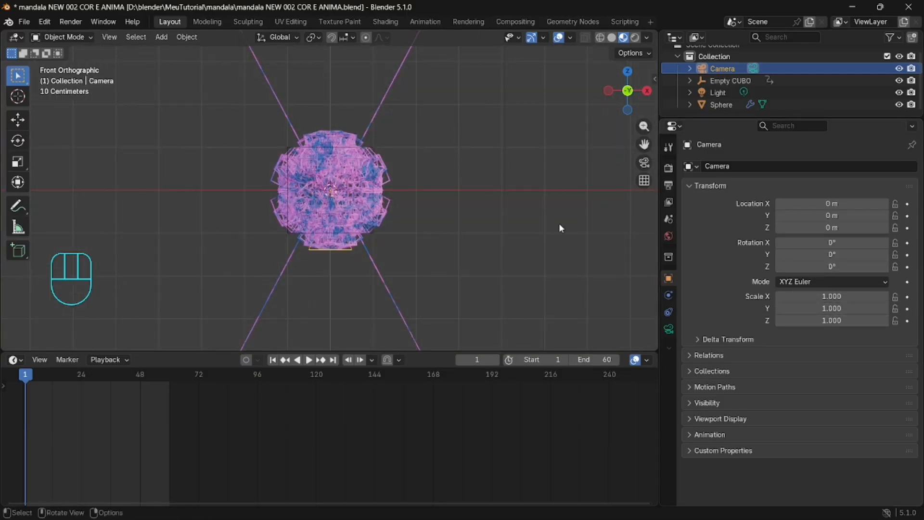
key("g")
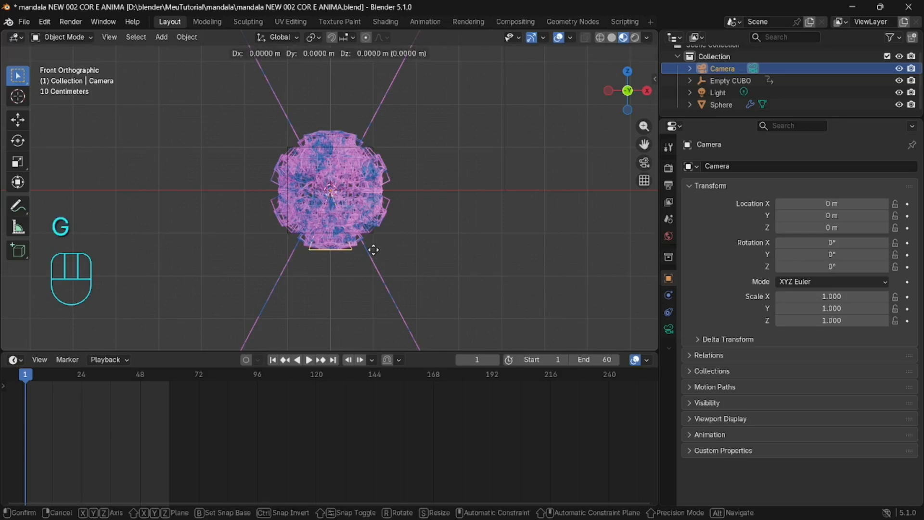
key("z")
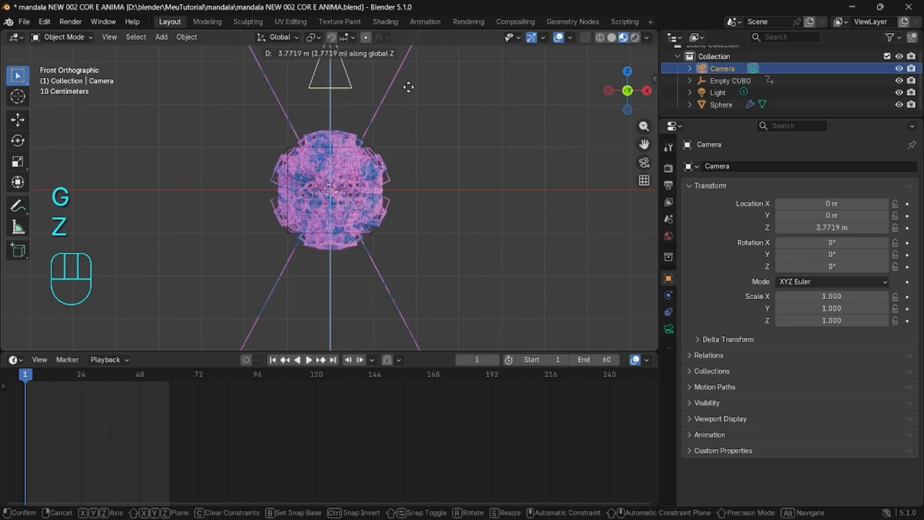
left_click(412, 71)
scroll(402, 93, "up", 2)
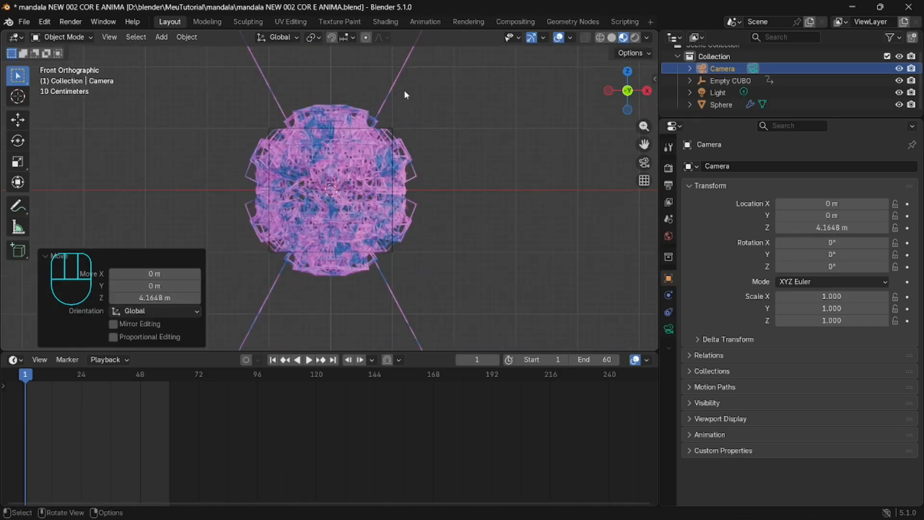
Raise the camera about another 1.61 m along global Z and look through it.
scroll(405, 95, "down", 4)
scroll(405, 95, "down", 4)
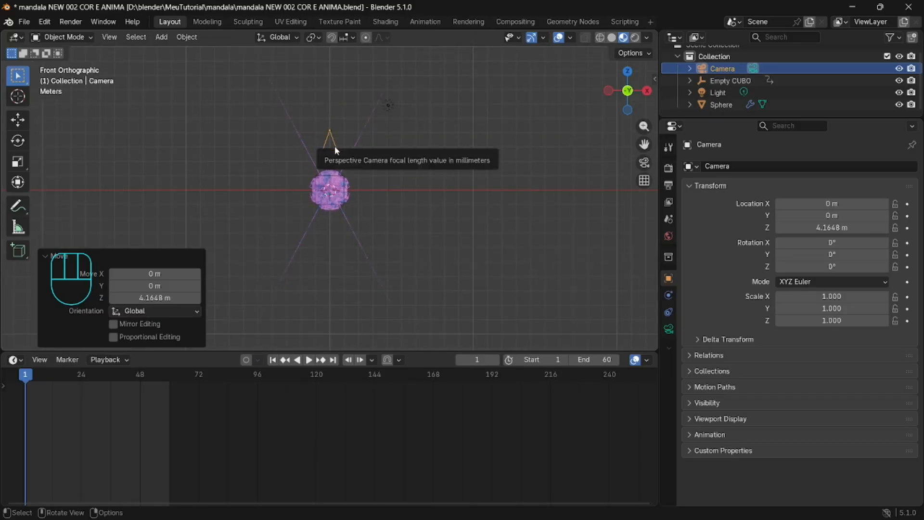
key("g")
key("z")
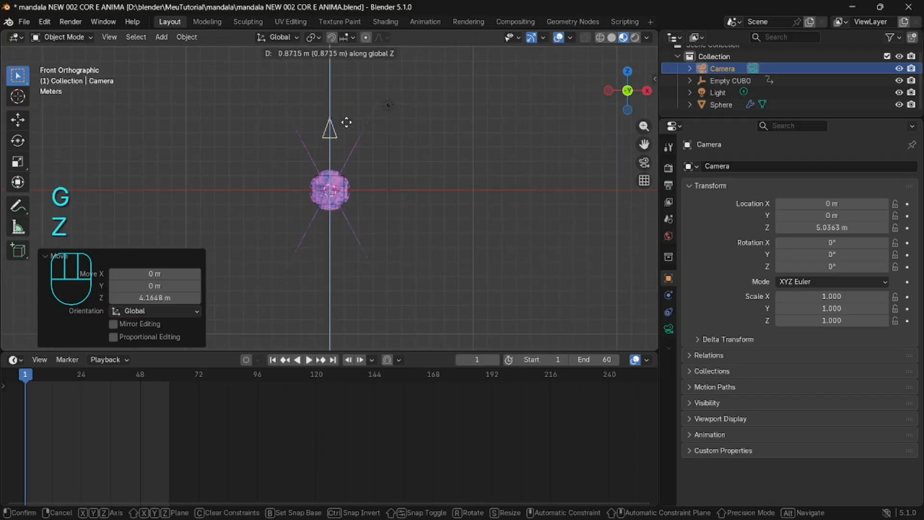
left_click(350, 120)
key("KP_0")
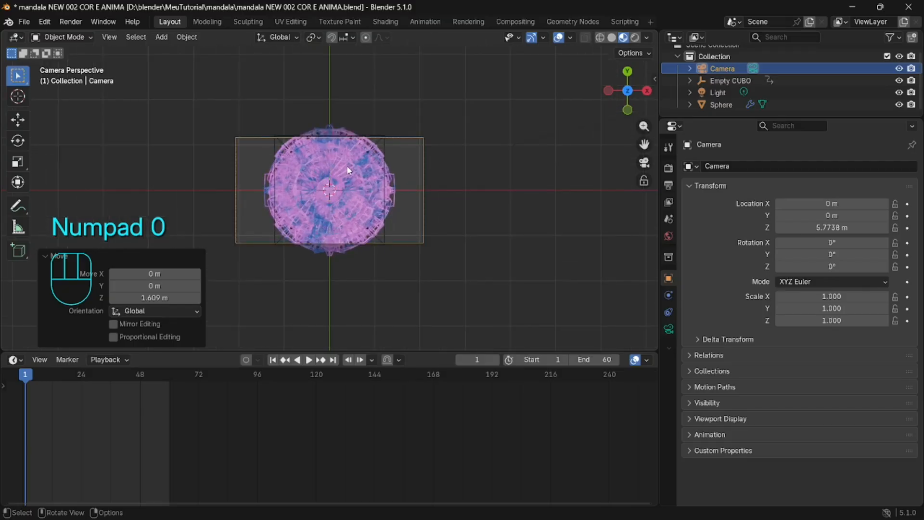
Move the camera along Z to a height of about 9.3 m to fit the whole sphere in its frame, and deselect it.
key("g")
key("z")
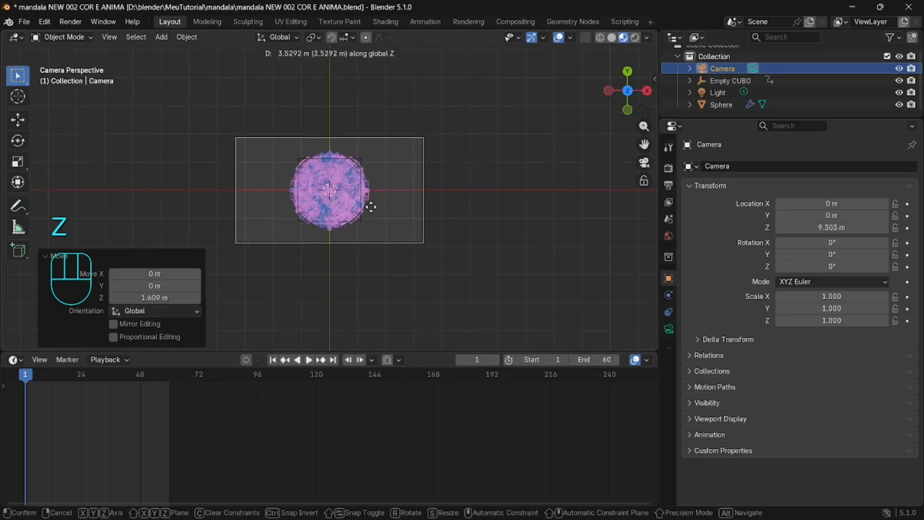
left_click(370, 207)
left_click(465, 219)
scroll(317, 200, "up", 2)
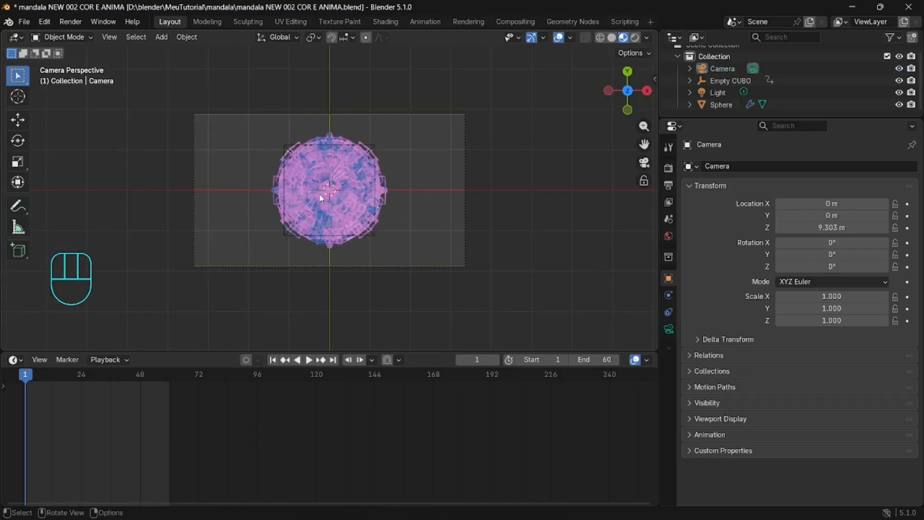
key("KP_0")
key("KP_0")
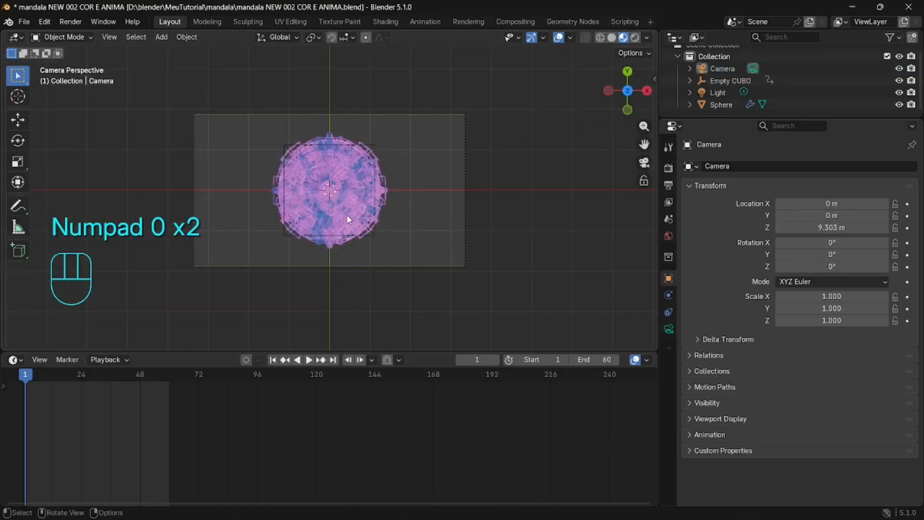
scroll(358, 209, "up", 3)
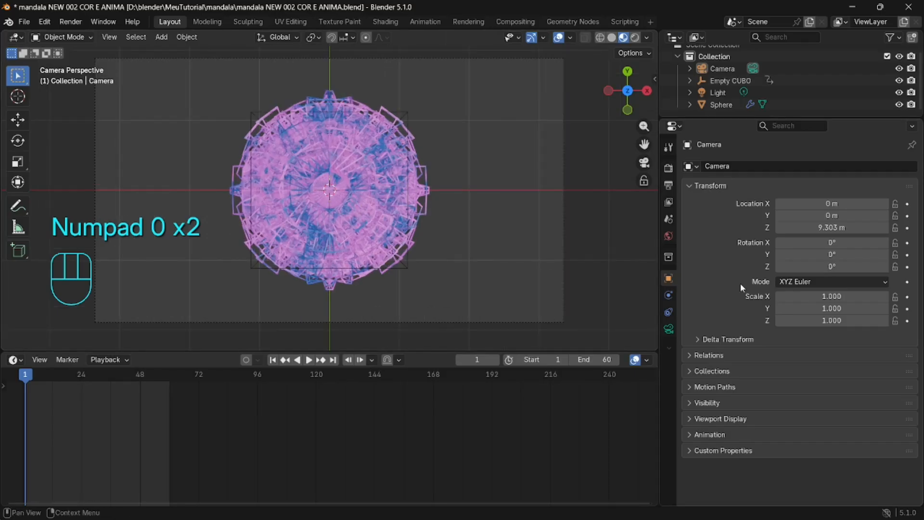
Play the animation in camera view, stop it, move to frame 59 and select the sphere.
key("space")
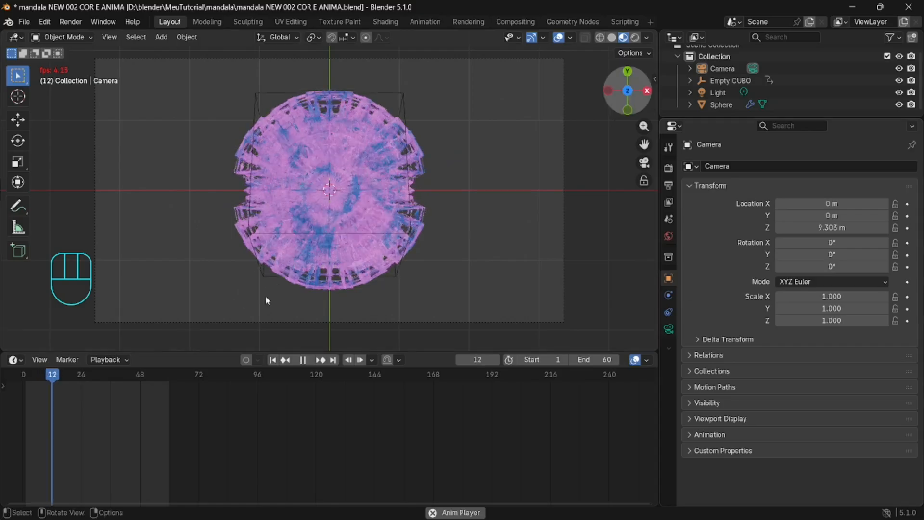
key("space")
left_click(155, 377)
mouse_move(160, 379)
left_mouse_down()
mouse_move(132, 380)
mouse_move(179, 374)
mouse_move(167, 374)
left_mouse_up()
left_click(590, 187)
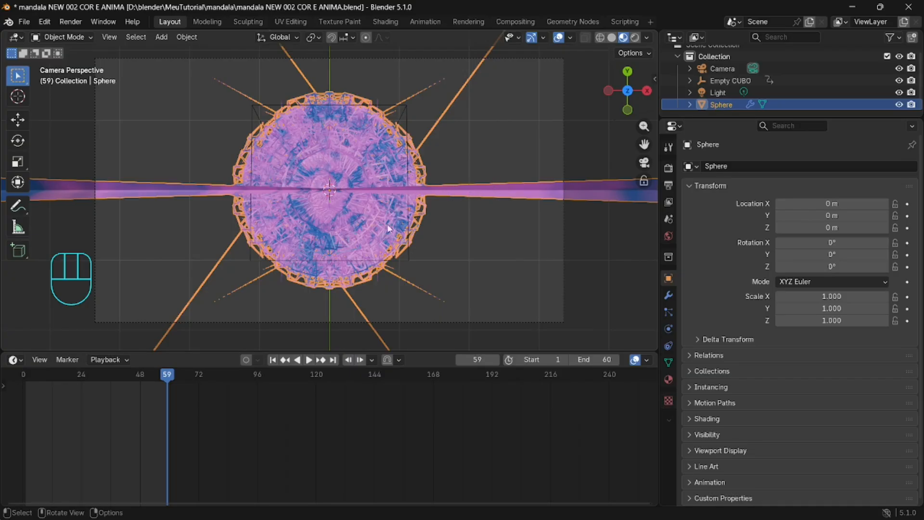
left_click_drag(167, 378, 167, 377)
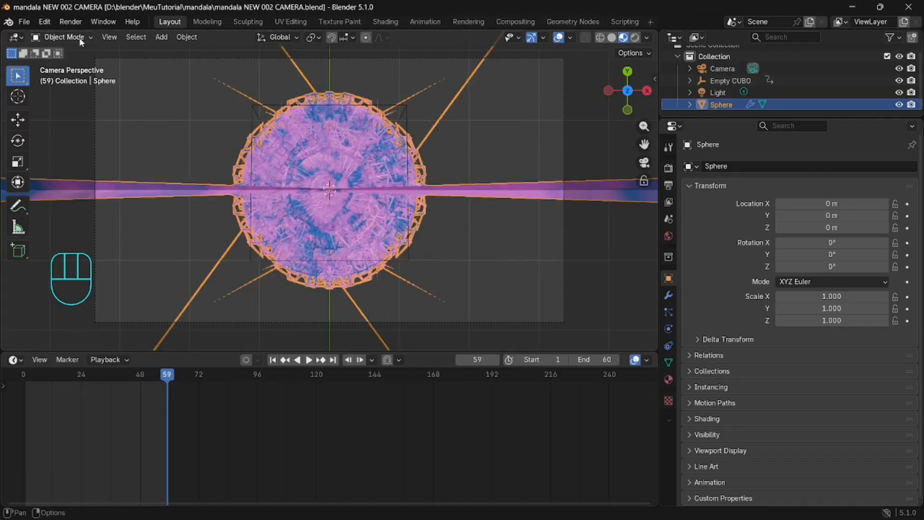
Examine the sphere's base mesh in Edit Mode with its faces deselected, and return to Object Mode.
left_click(62, 38)
left_click(86, 57)
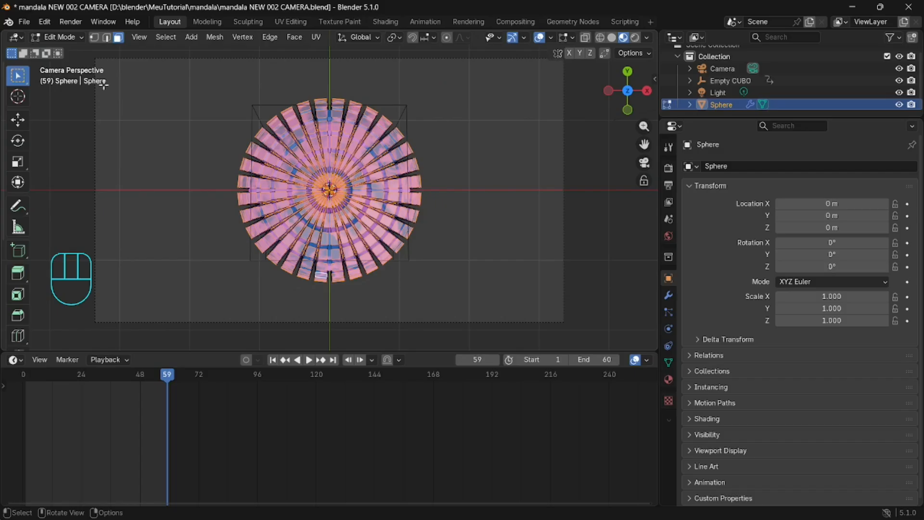
left_click(423, 200)
left_click(452, 239)
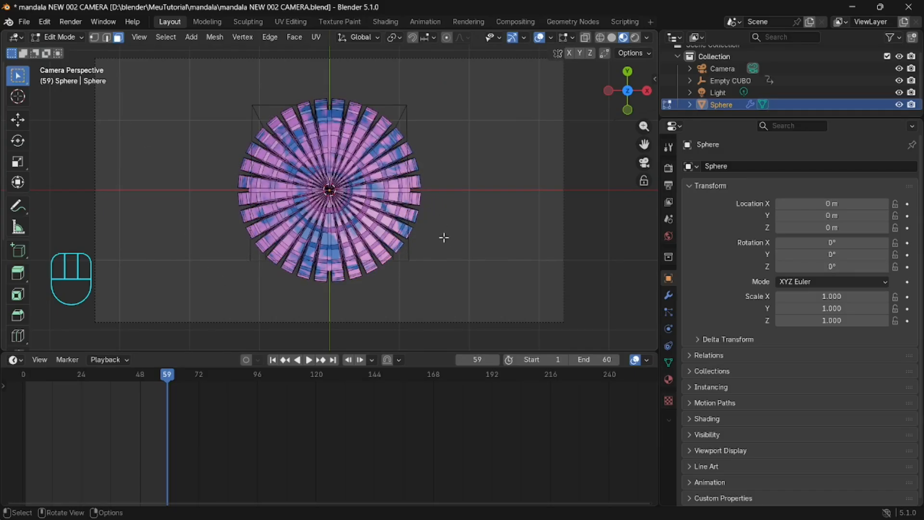
left_click(71, 38)
left_click(77, 64)
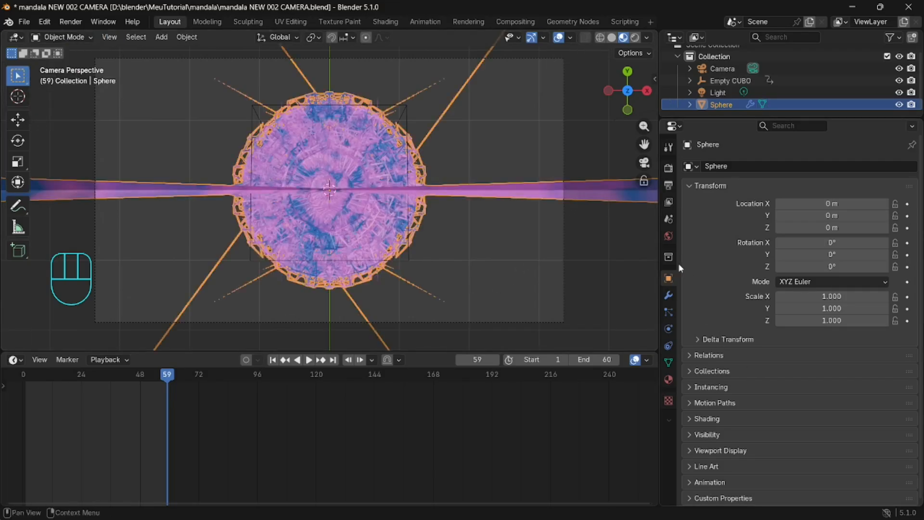
Try a Displace midlevel of about 0.406 on the sphere and scrub the animation between frames 0 and 59.
left_click(669, 296)
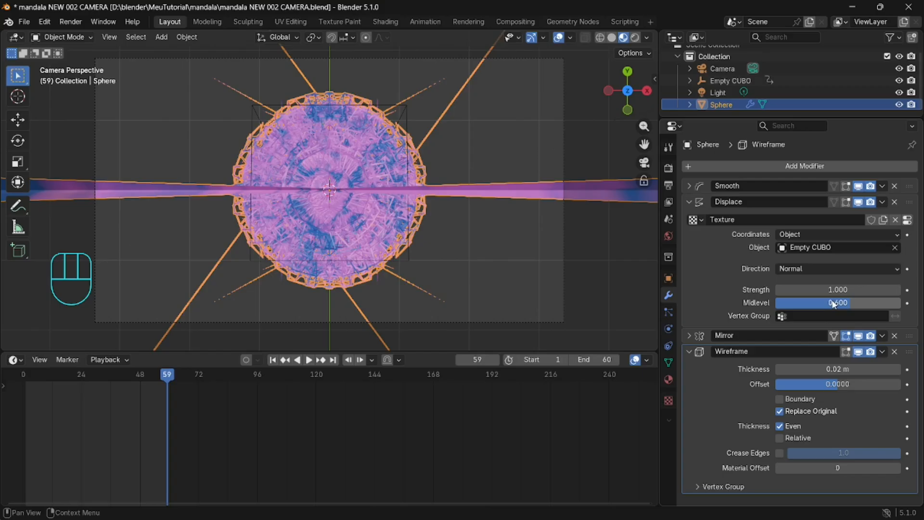
left_click_drag(844, 303, 822, 303)
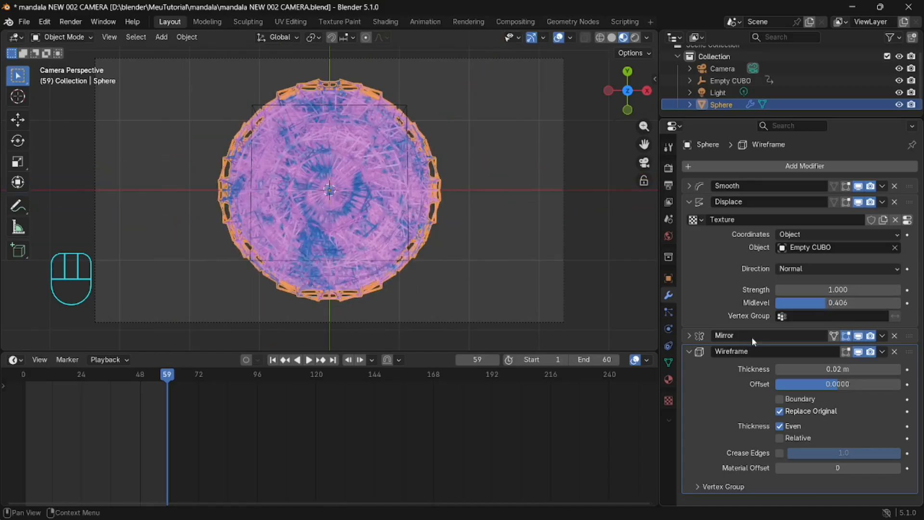
left_click(636, 268)
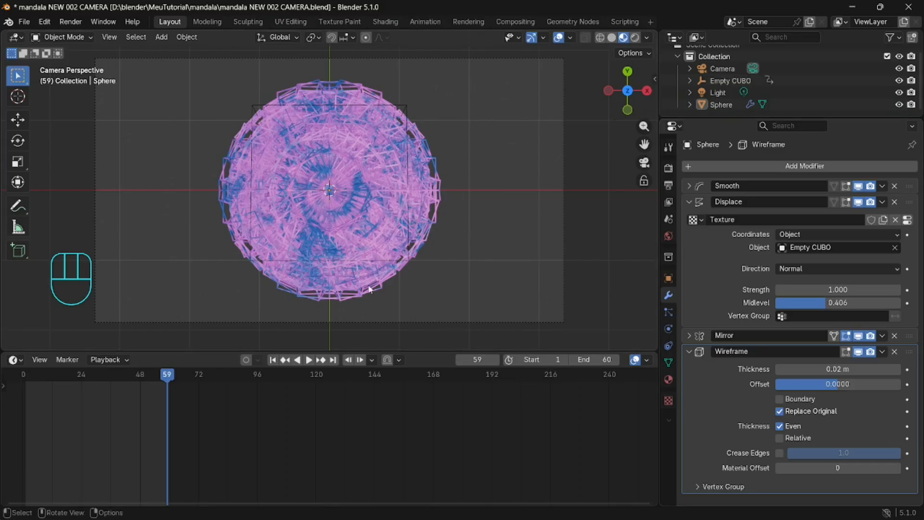
left_click_drag(172, 376, 20, 363)
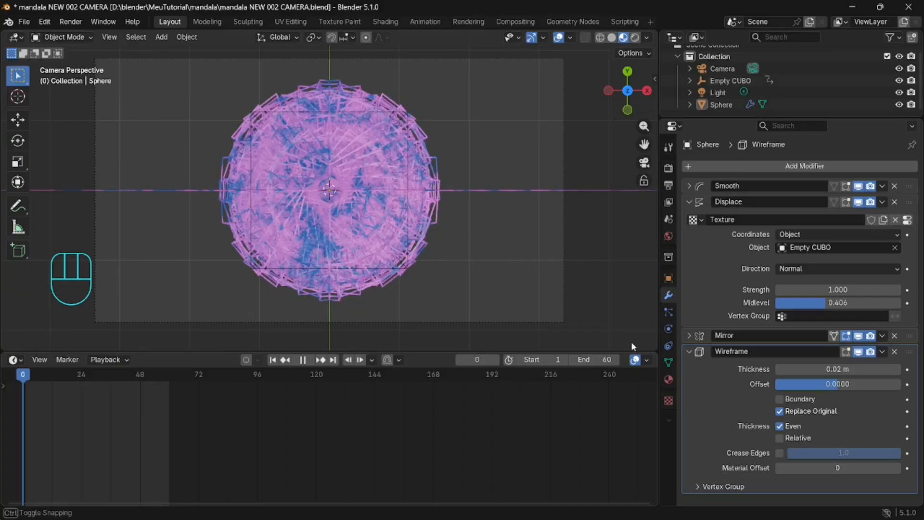
left_click_drag(68, 368, 168, 369)
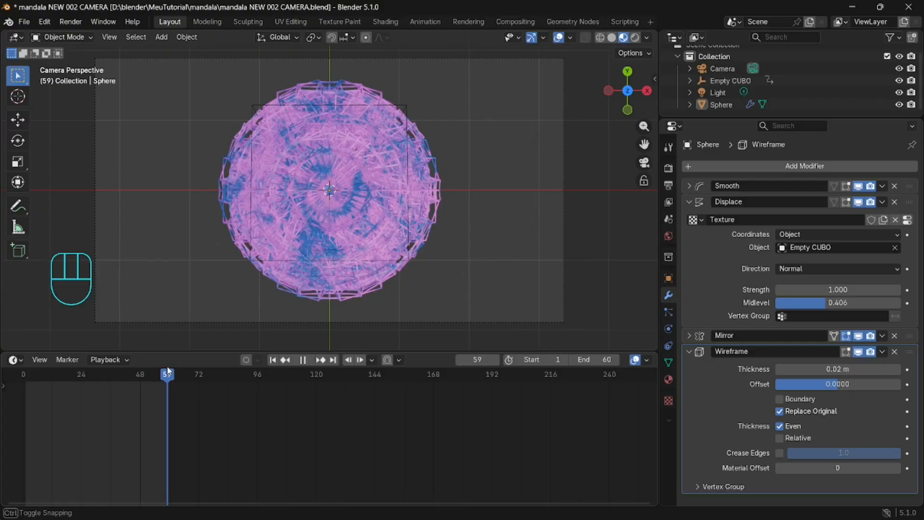
Try a midlevel of 0.5 in the sphere's Displace modifier.
left_click(823, 303)
left_click_drag(786, 302, 836, 302)
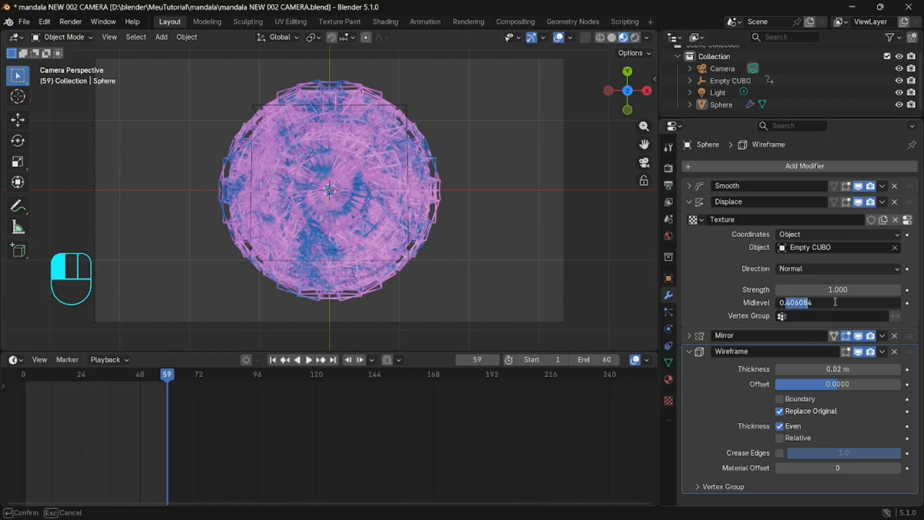
type("5")
key("Return")
key("BackSpace")
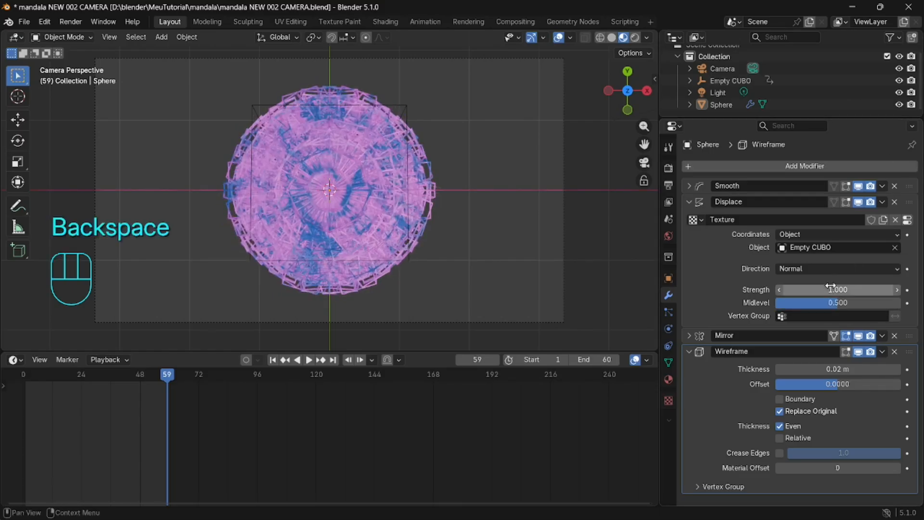
Set the Displace modifier's midlevel to 0.8 and scrub the timeline to frame 56 to check the shape.
left_click_drag(837, 302, 840, 303)
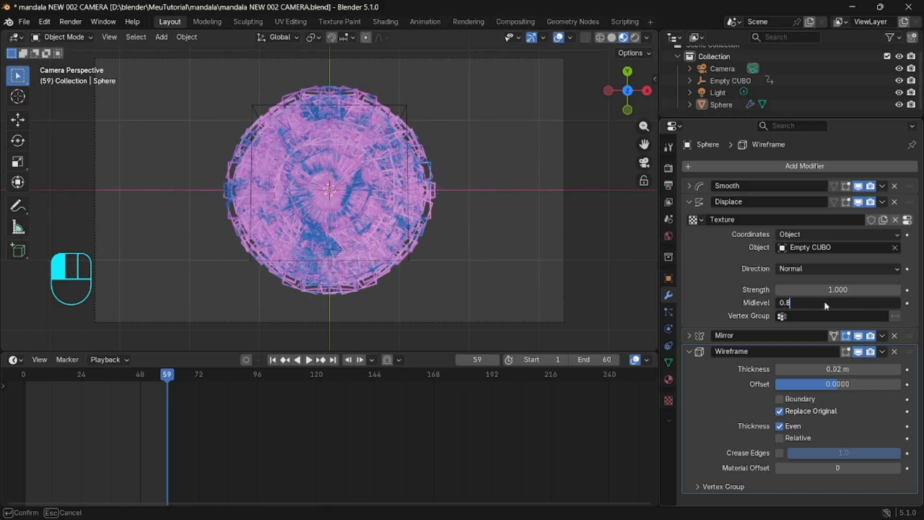
key("Return")
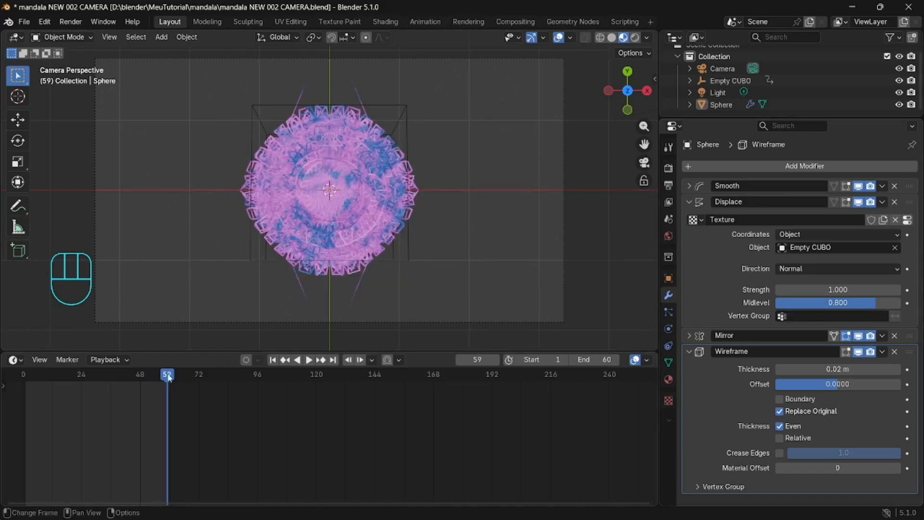
mouse_move(168, 377)
left_mouse_down()
mouse_move(143, 383)
mouse_move(160, 383)
left_mouse_up()
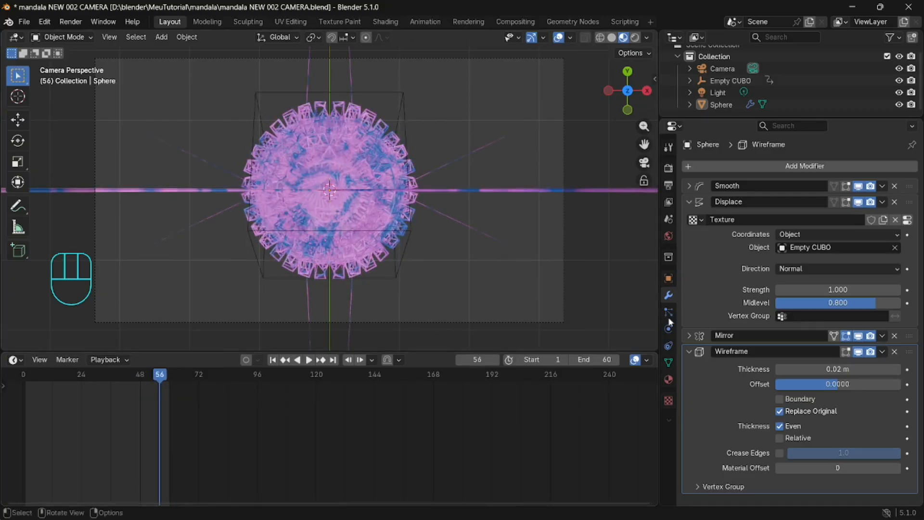
Set the sphere's Displace midlevel to 0.6, then scrub to frame 63 and play the animation to check its shape.
left_click_drag(858, 305, 845, 305)
left_click(838, 302)
left_click_drag(785, 303, 922, 308)
type("6")
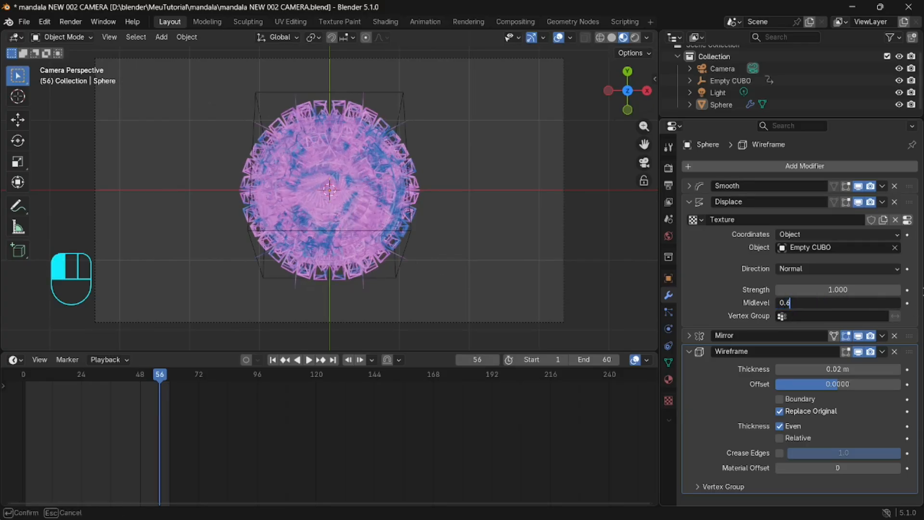
key("Return")
left_click_drag(159, 376, 177, 369)
left_click(73, 127)
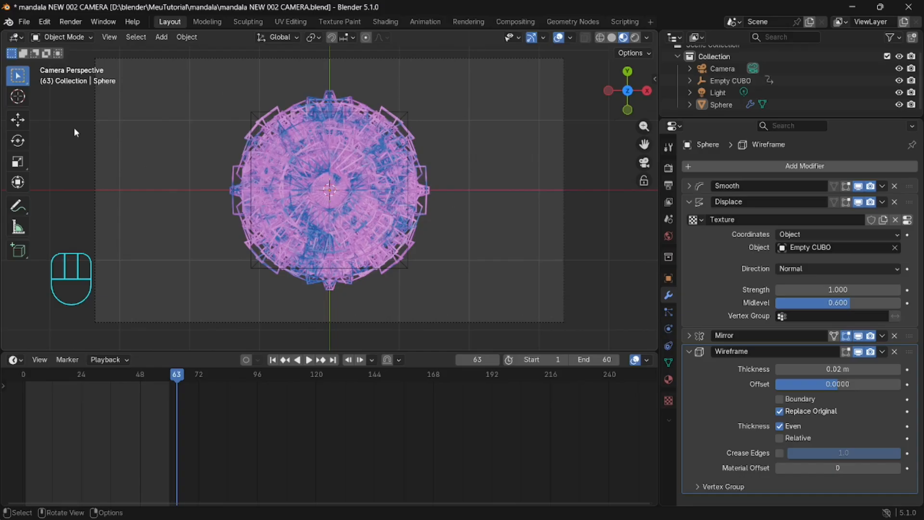
key("space")
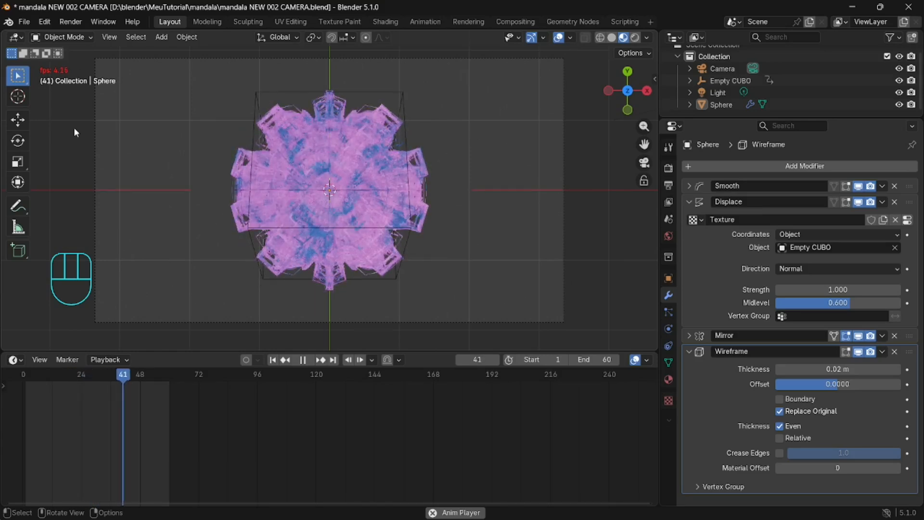
left_click(712, 510)
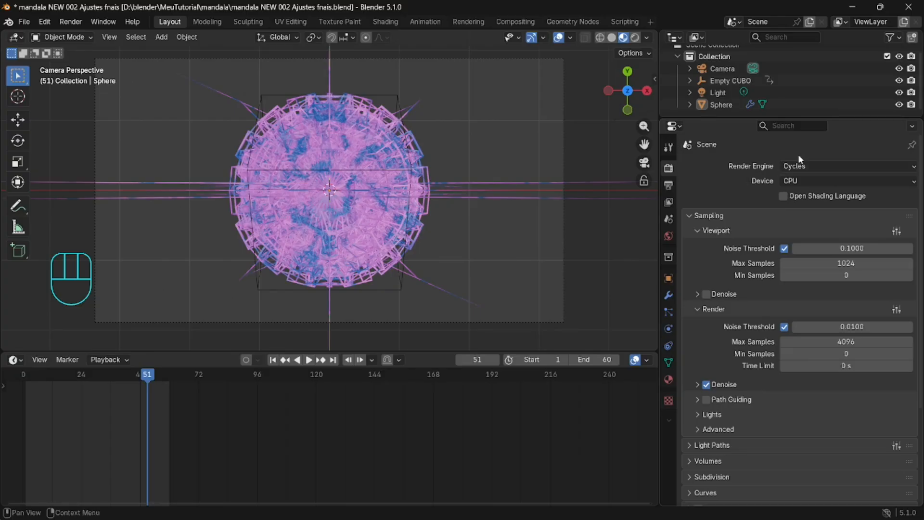
Set the render engine to Cycles with GPU Compute as the device.
left_click_drag(801, 161, 806, 206)
left_click(804, 180)
left_click(815, 207)
Set the viewport sampling noise threshold to 0.5.
left_click(852, 249)
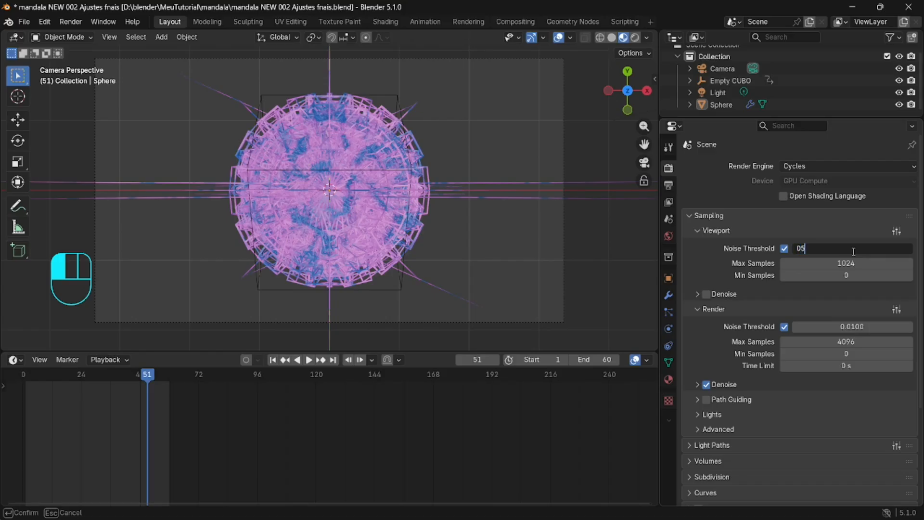
key("Return")
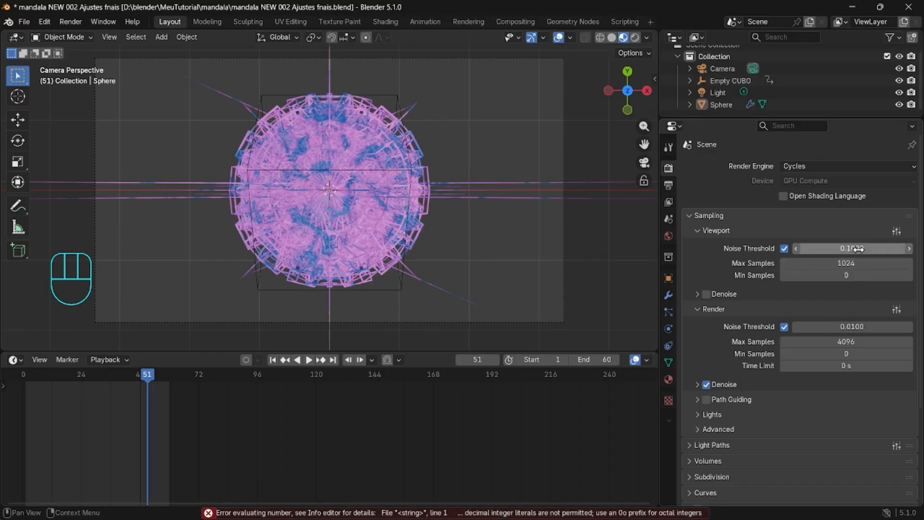
left_click(858, 249)
left_click(810, 251)
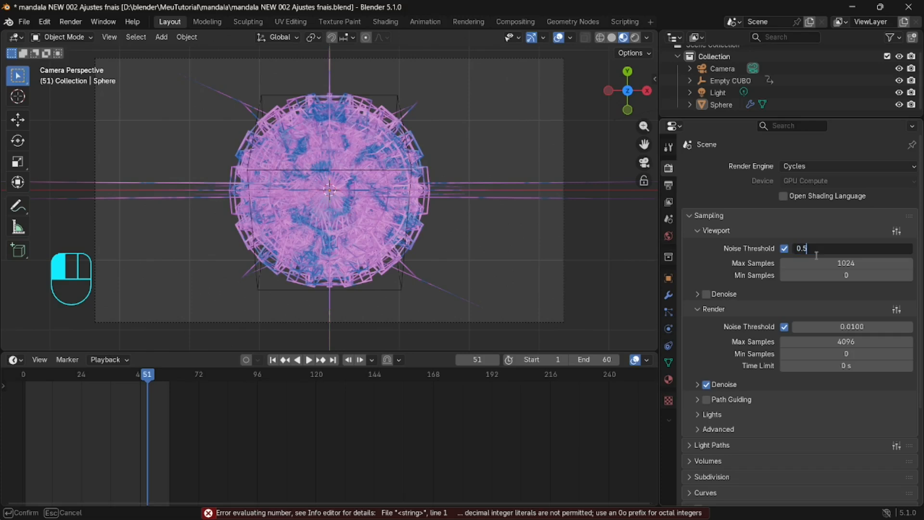
left_click(816, 255)
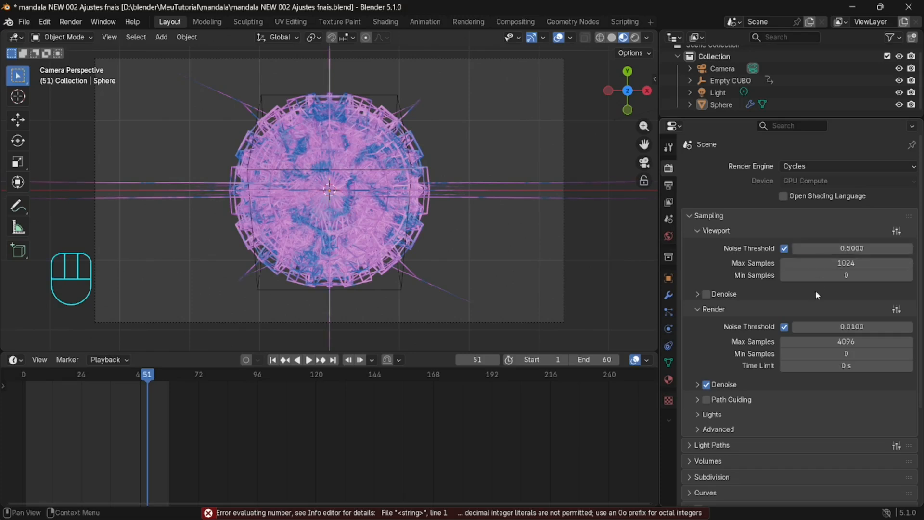
Set the noise threshold for final render sampling to 0.5.
left_click(824, 327)
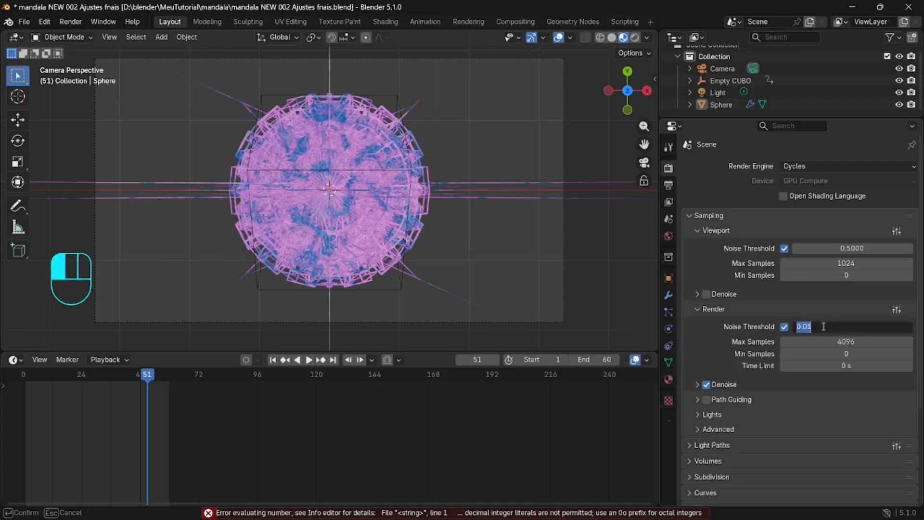
type("0")
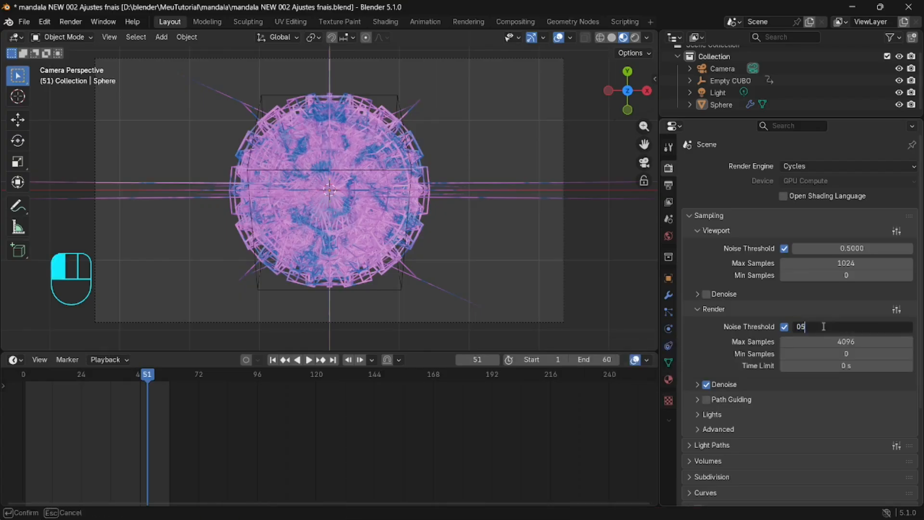
type("5")
key("Return")
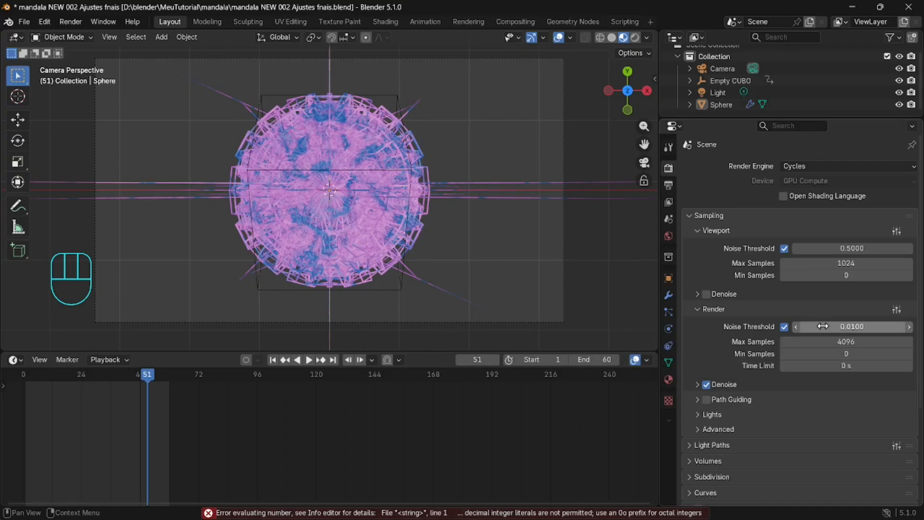
left_click(857, 330)
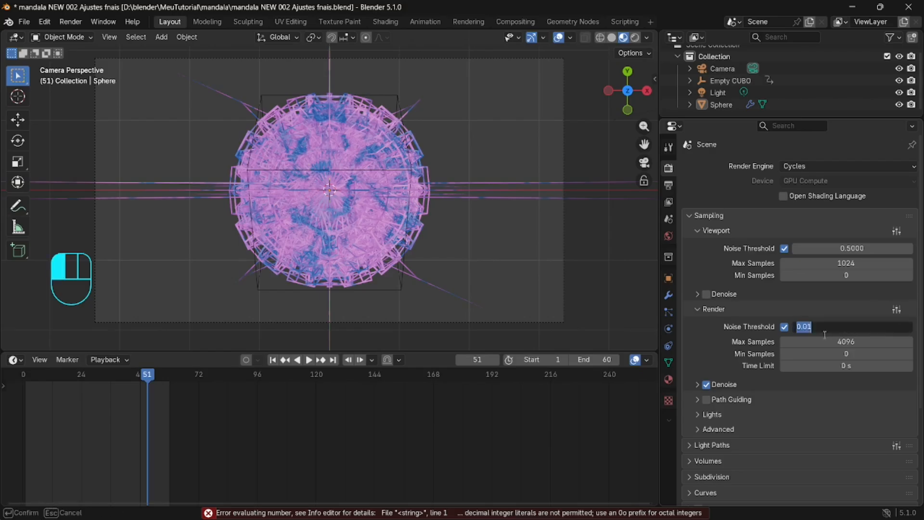
left_click(800, 327)
left_click_drag(803, 327, 901, 326)
type("5")
key("Return")
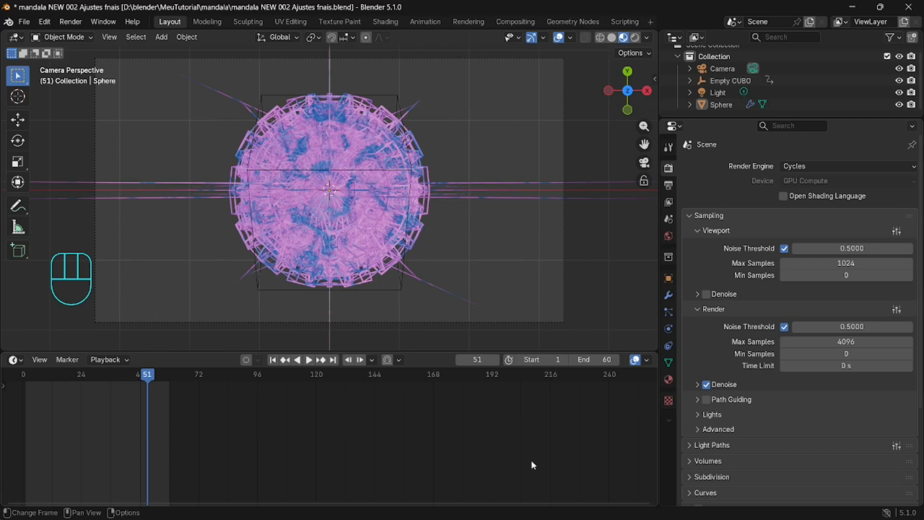
Limit the final render sampling to a maximum of 100 and a minimum of 30 samples.
mouse_move(695, 510)
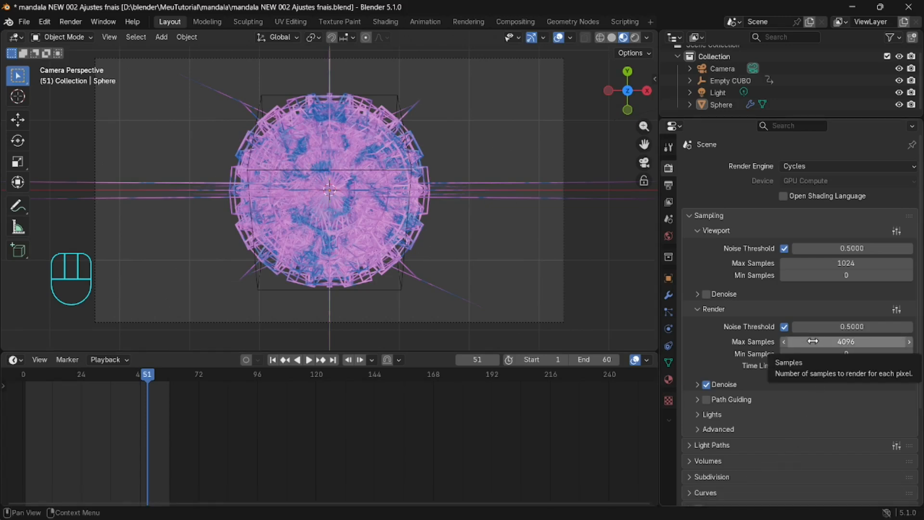
left_click(833, 339)
type("100")
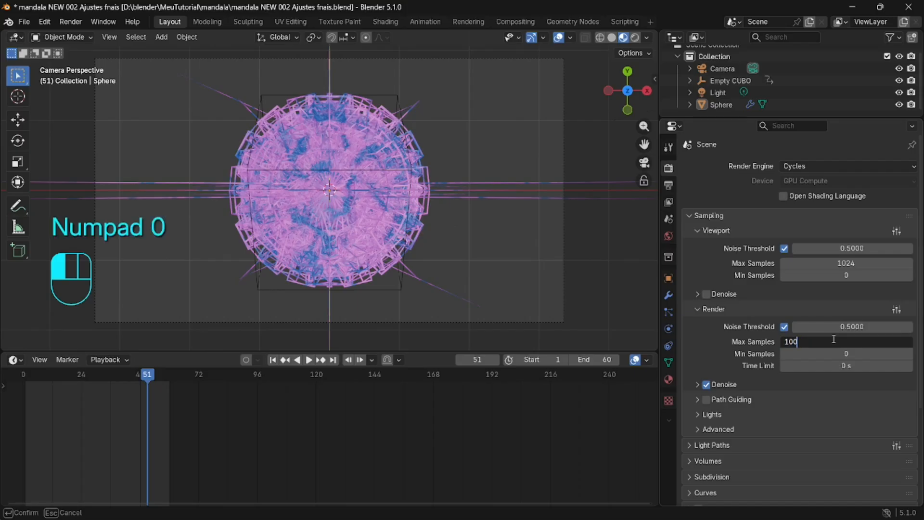
key("Return")
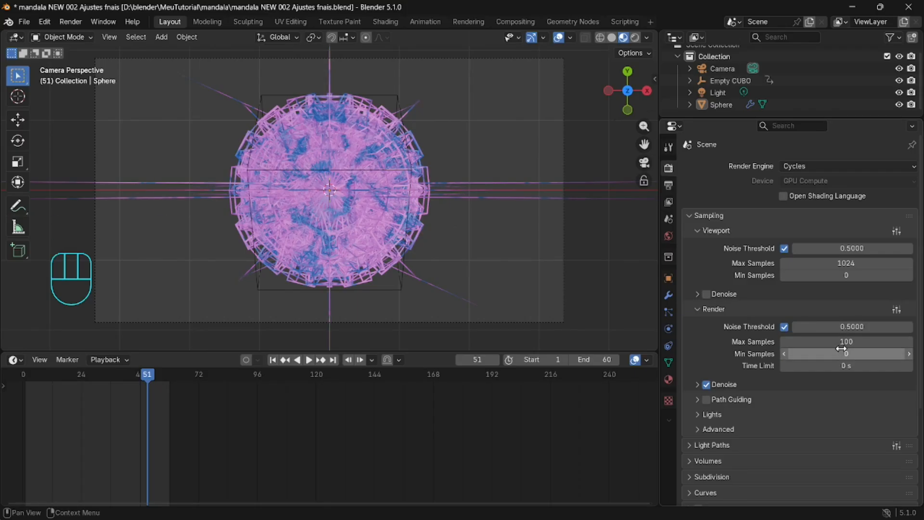
left_click(842, 352)
type("30")
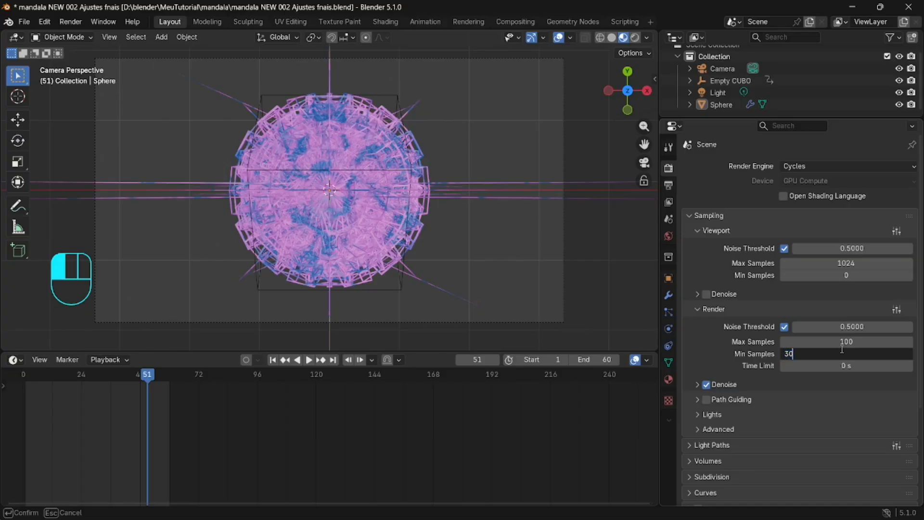
key("Return")
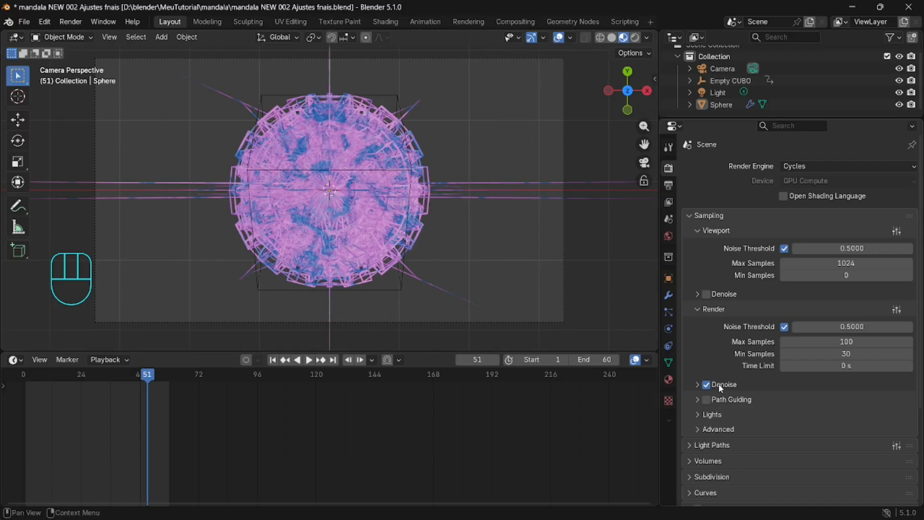
Set the total maximum light bounces in the Light Paths settings to 5.
scroll(727, 387, "down", 2)
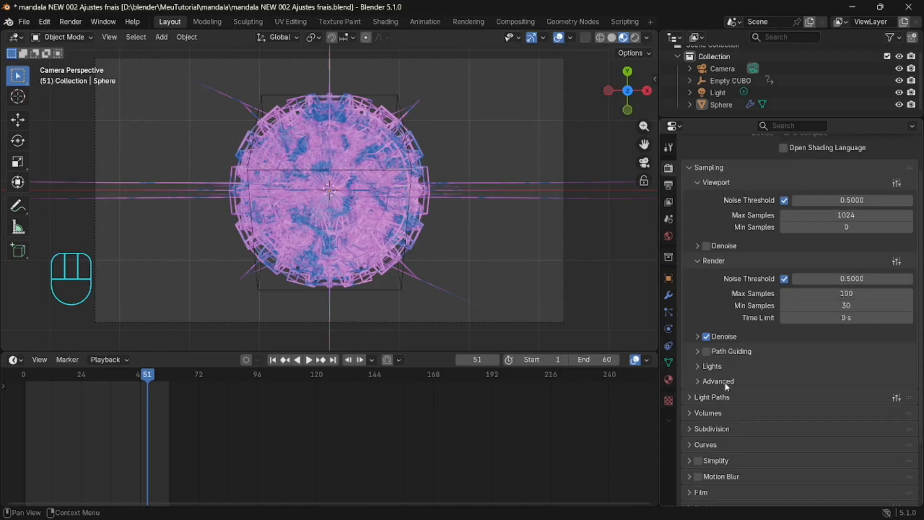
left_click(700, 365)
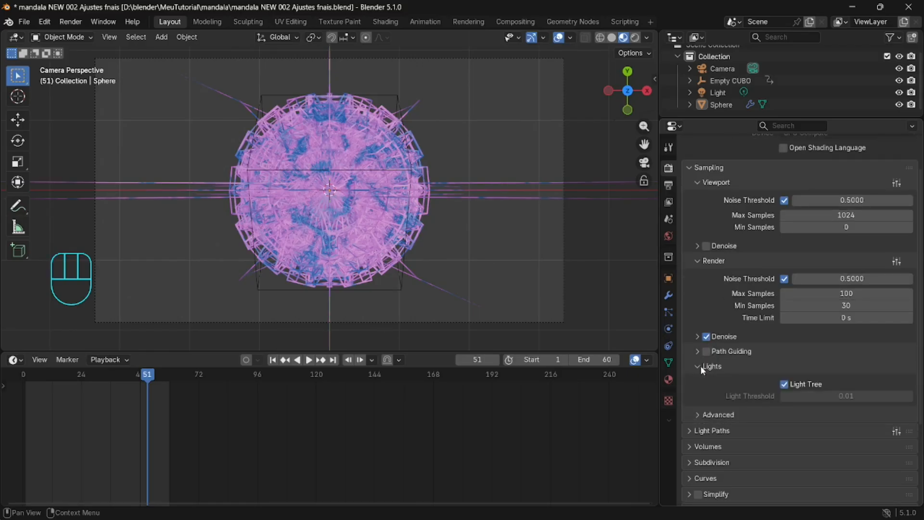
scroll(701, 370, "down", 1)
left_click(687, 409)
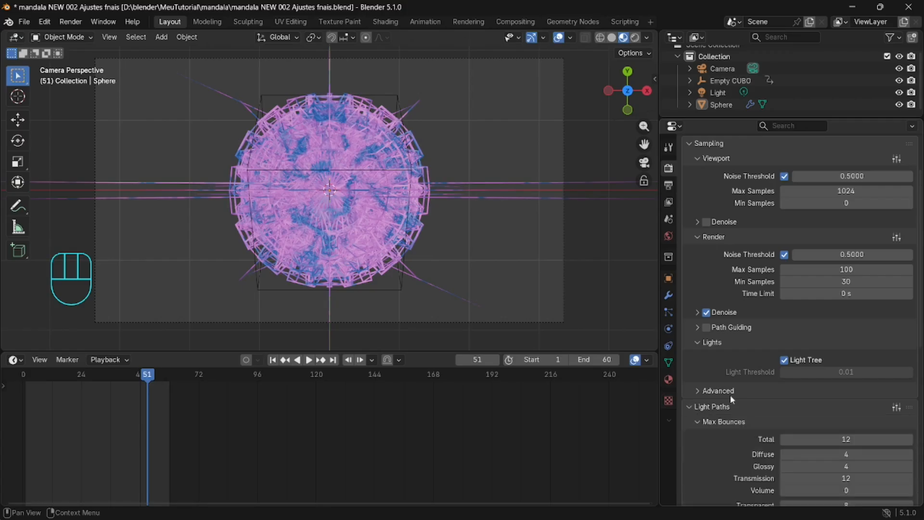
left_click(696, 342)
scroll(808, 385, "down", 3)
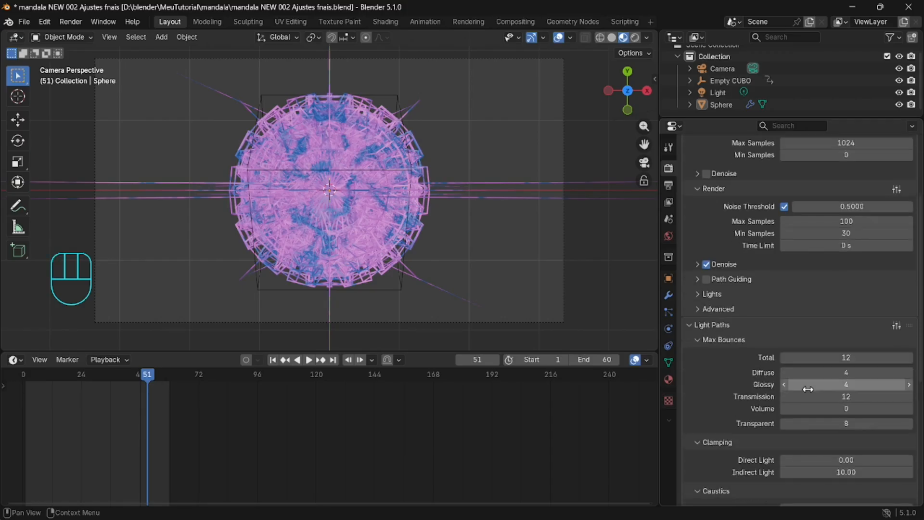
left_click(834, 331)
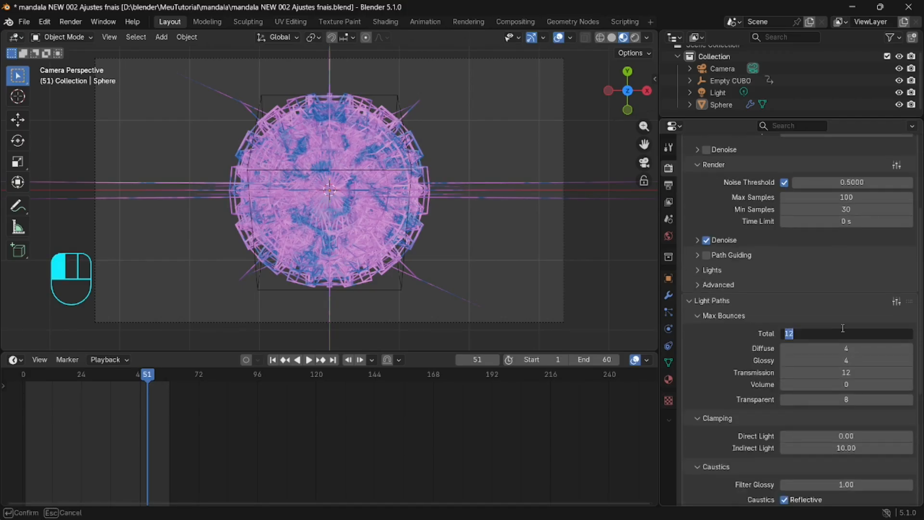
type("5")
key("Return")
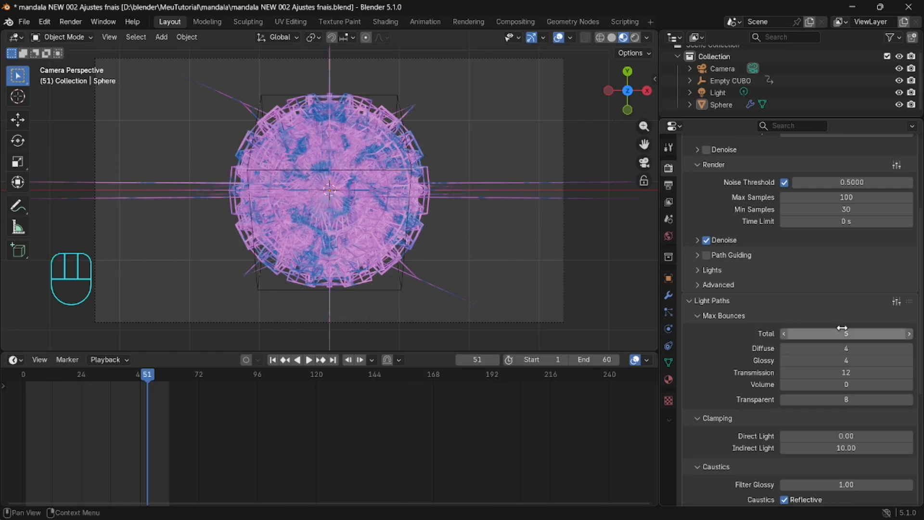
Set the maximum transmission bounces to 10 and disable Light Tree in the sampling settings for lights.
left_click(843, 372)
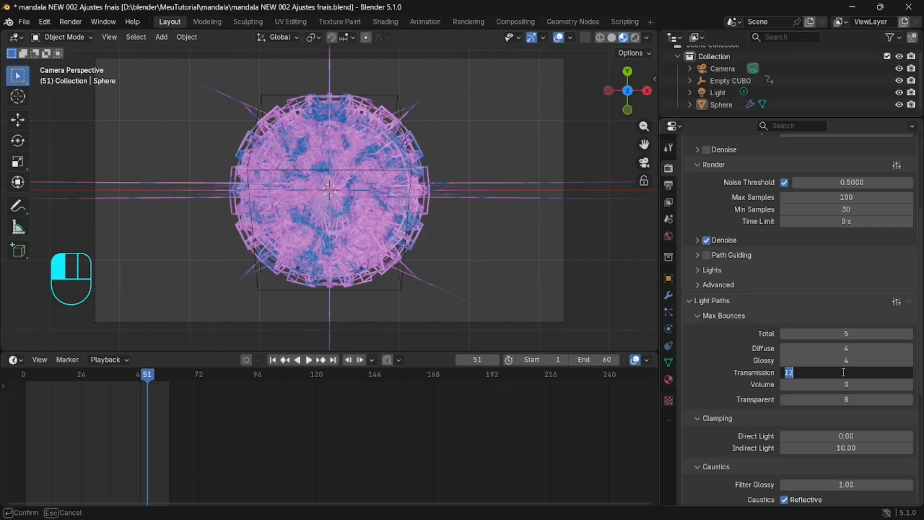
type("5")
key("Return")
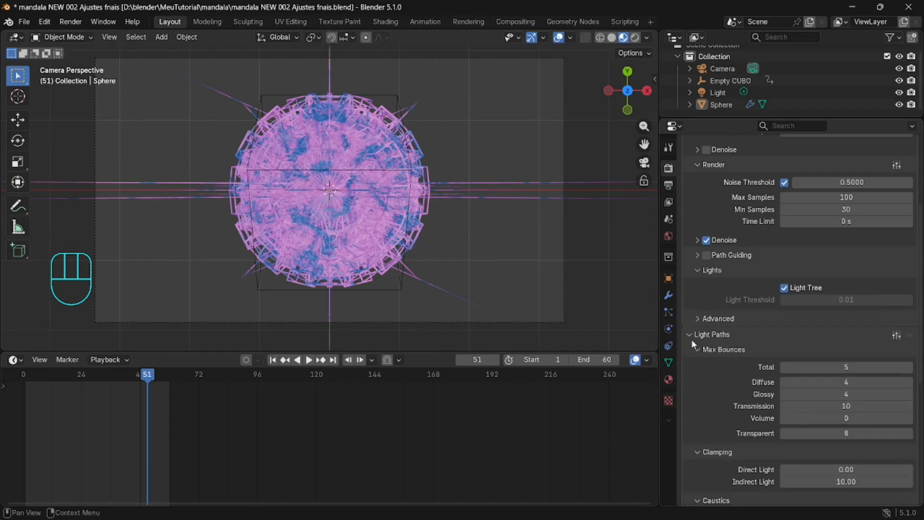
left_click(865, 407)
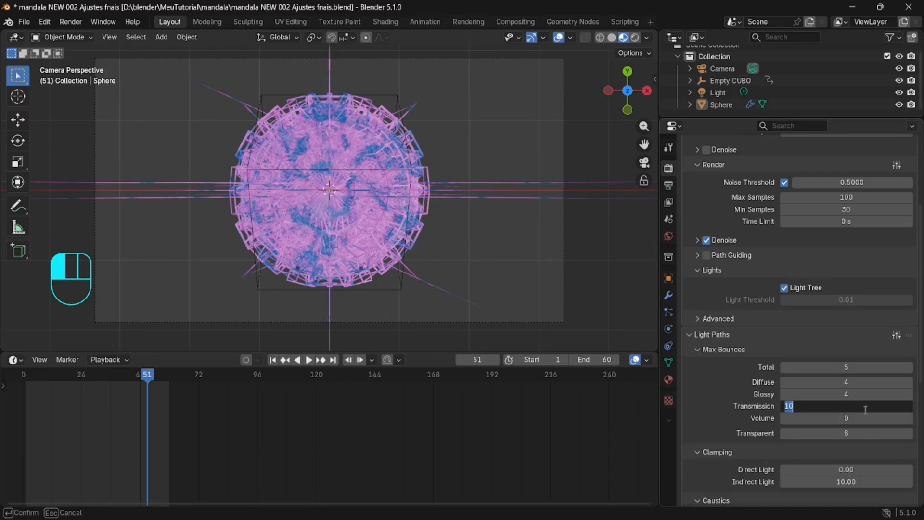
type("10")
key("Return")
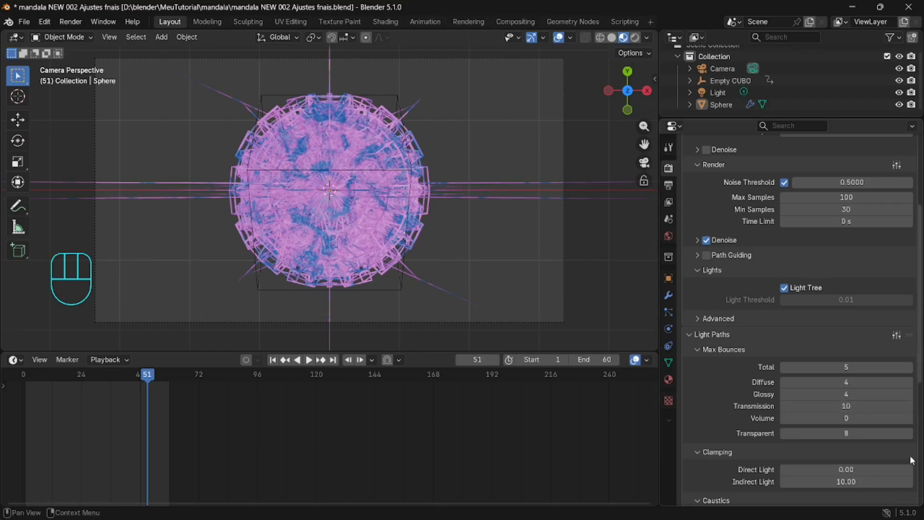
left_click(789, 291)
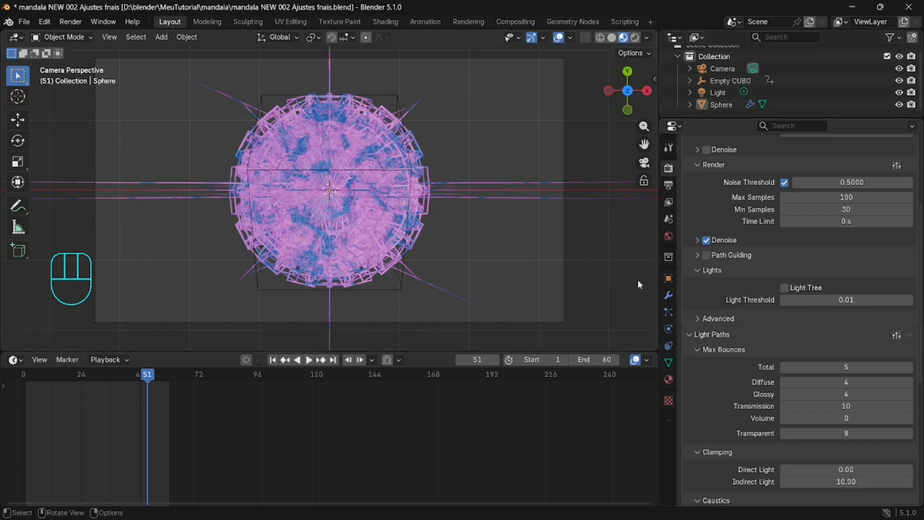
left_click(706, 270)
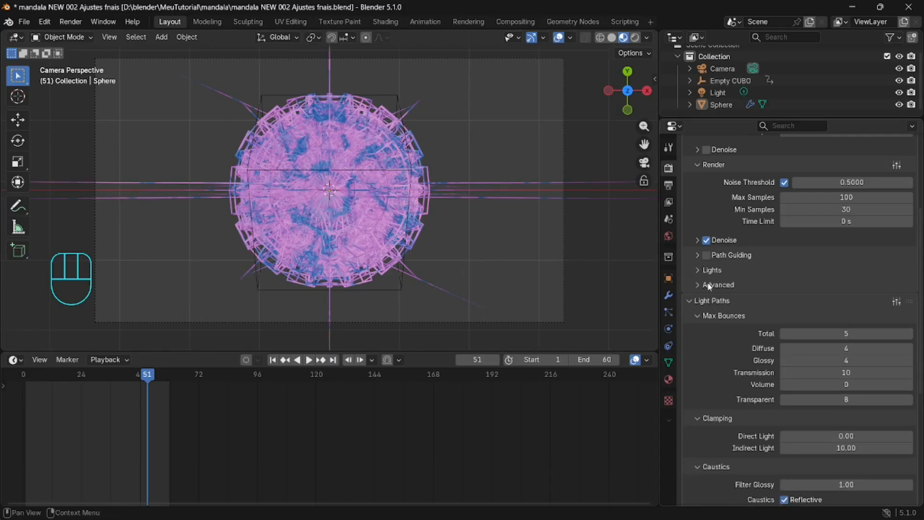
Collapse the Render sampling and Light Paths settings and set the compositor device to GPU in the Performance settings.
left_click(668, 185)
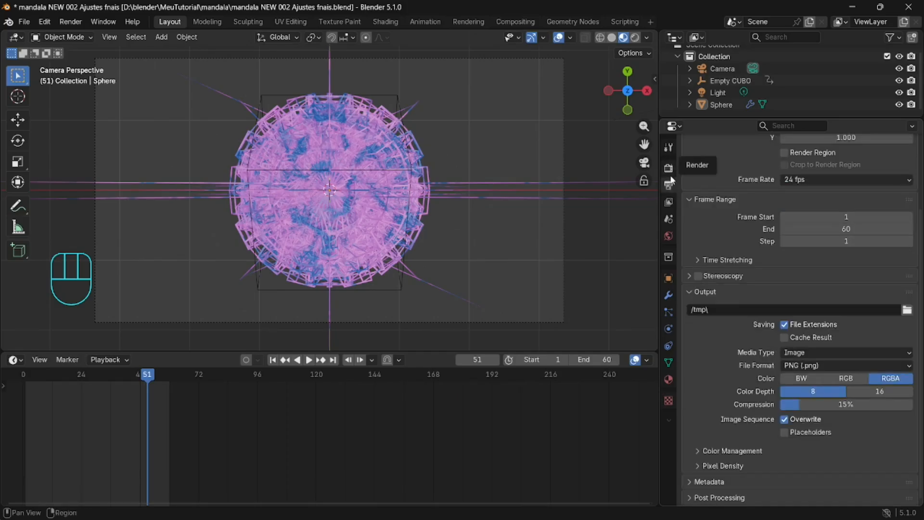
left_click(668, 168)
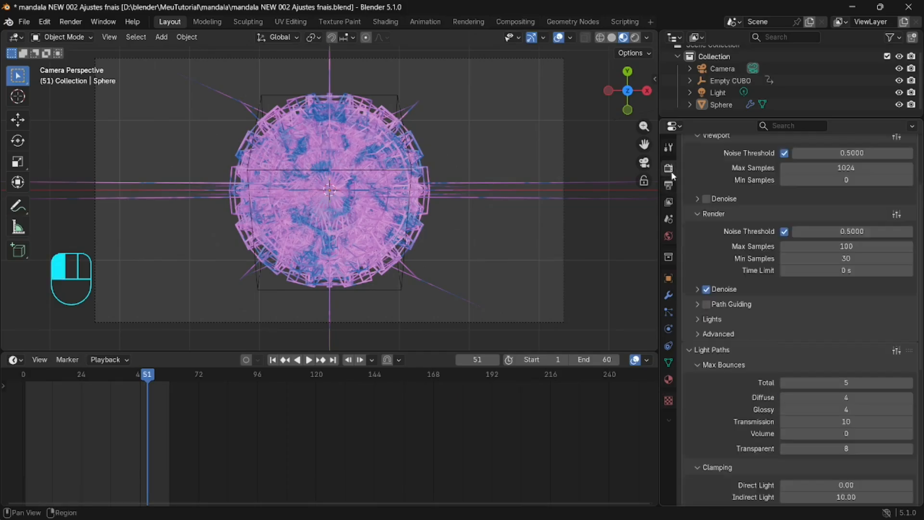
left_click(697, 214)
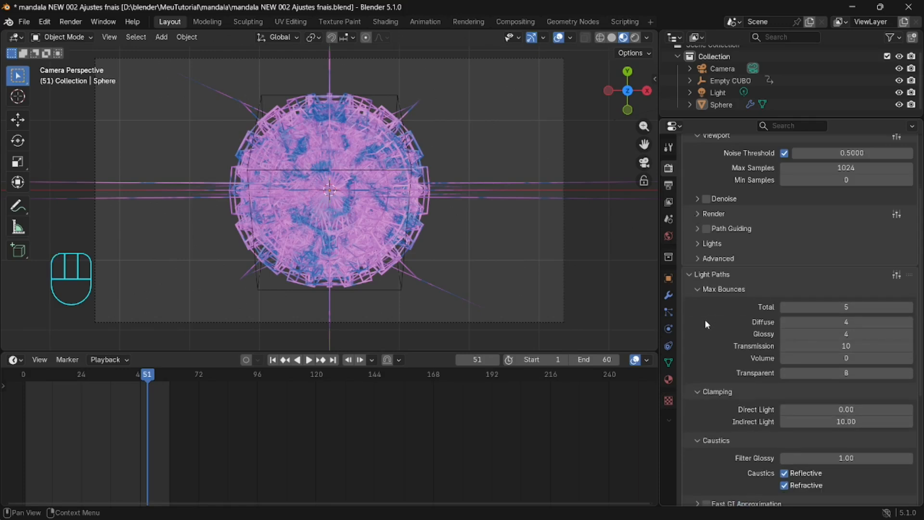
left_click(686, 271)
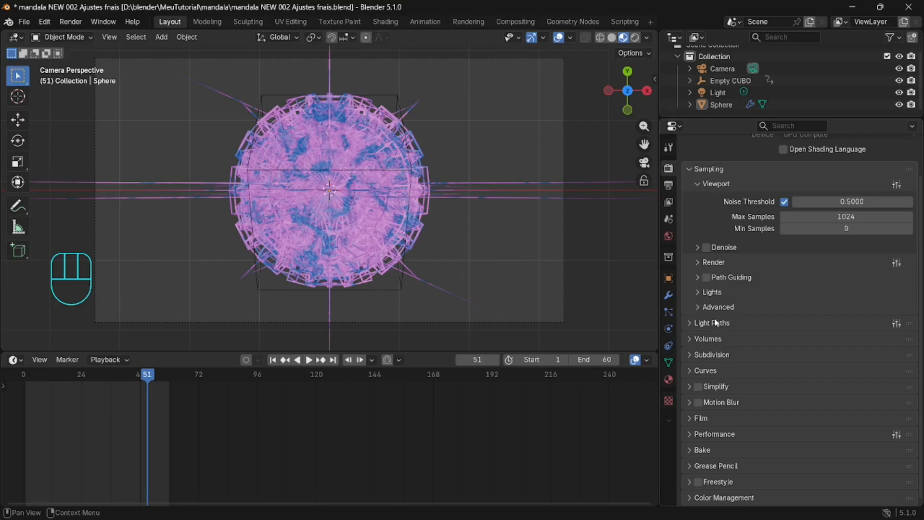
left_click(690, 434)
scroll(751, 392, "down", 5)
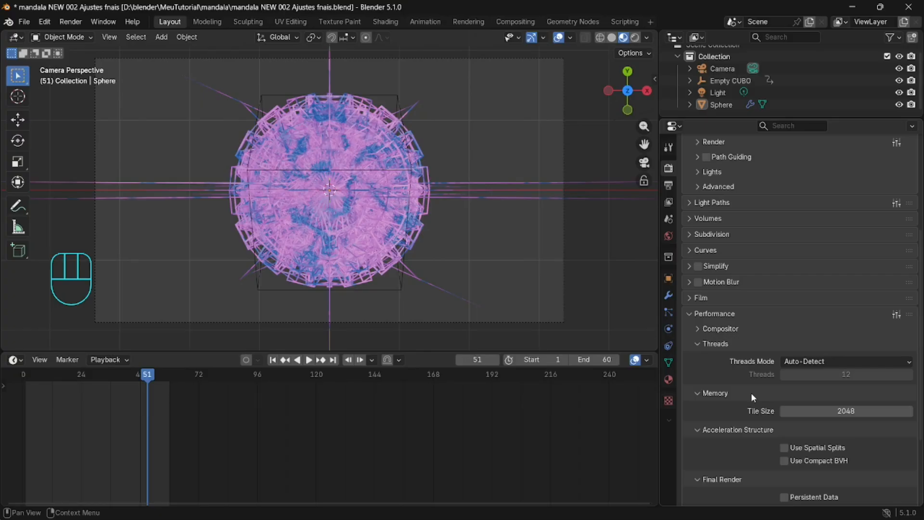
left_click(698, 328)
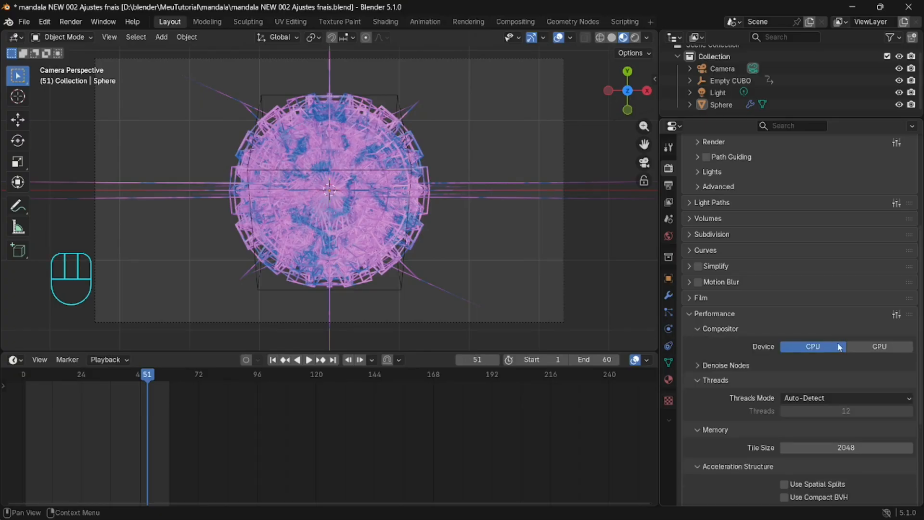
left_click(868, 346)
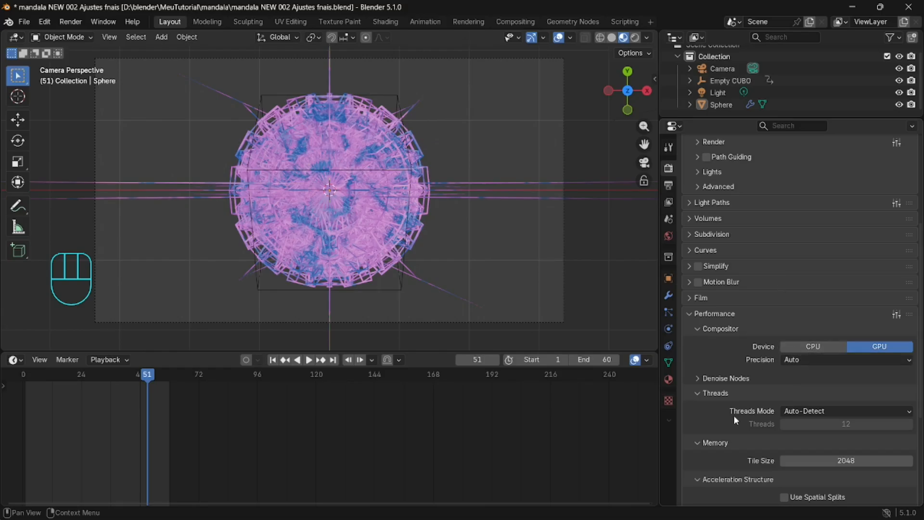
Examine the remaining Performance options and review the final render and advanced sampling settings.
scroll(733, 415, "down", 5)
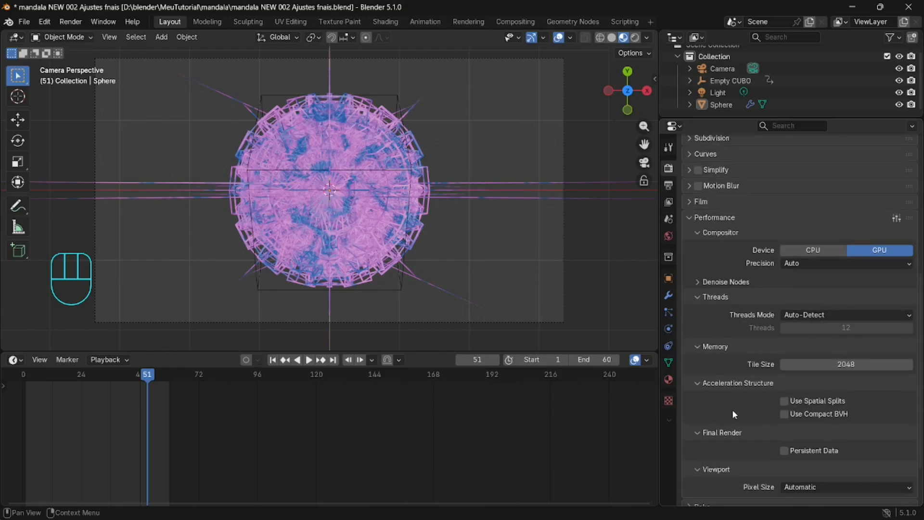
scroll(732, 409, "down", 3)
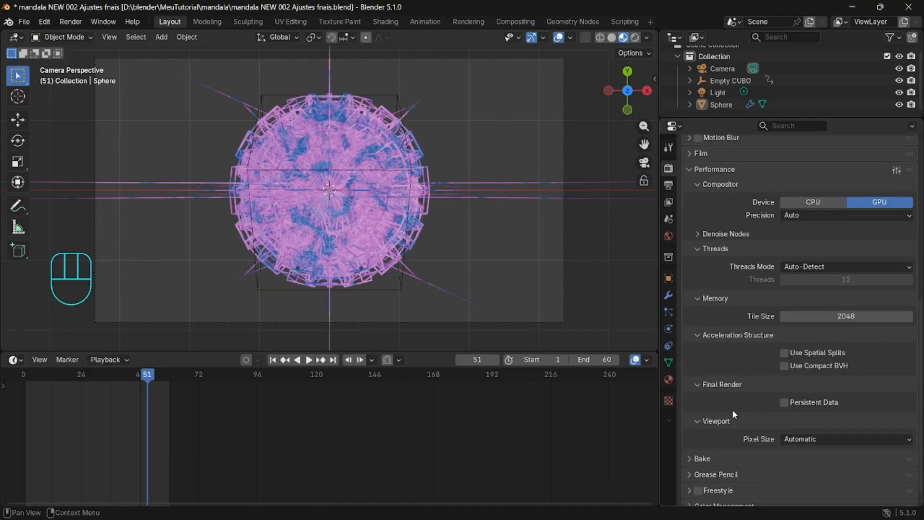
scroll(732, 409, "up", 10)
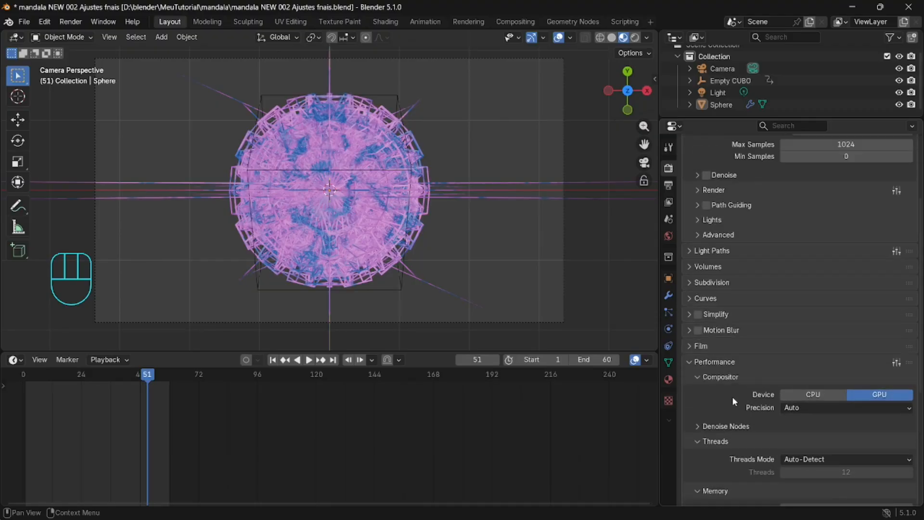
scroll(732, 396, "up", 3)
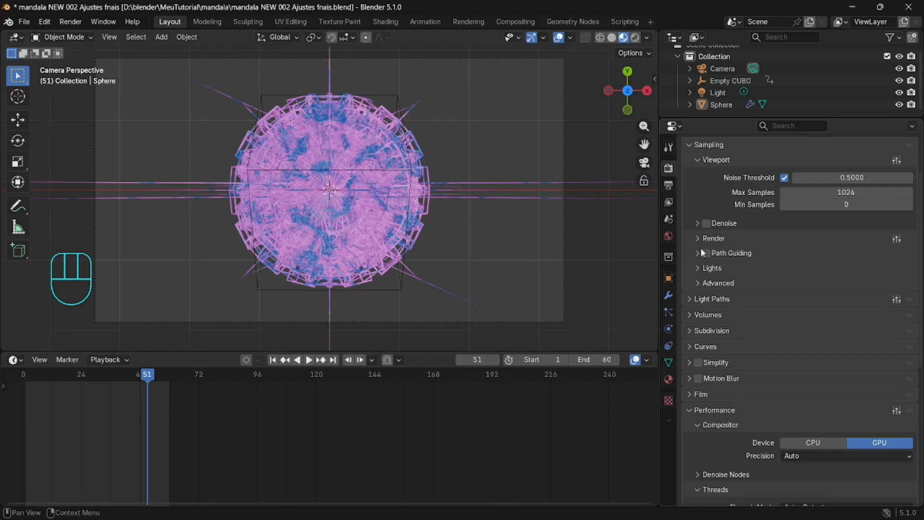
left_click(697, 239)
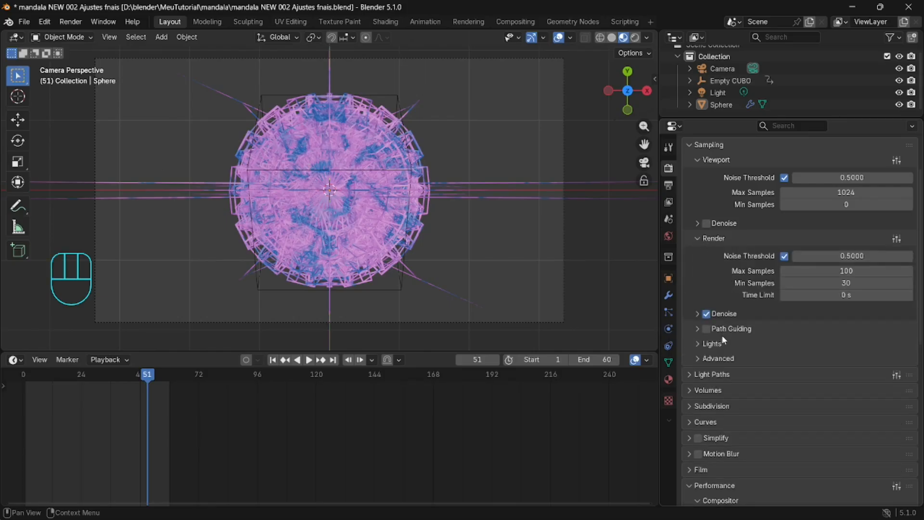
left_click(699, 359)
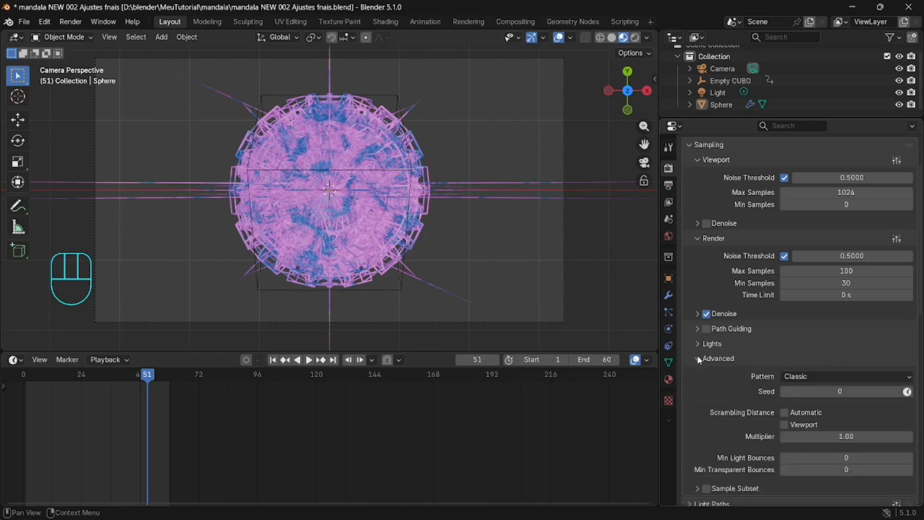
left_click(700, 359)
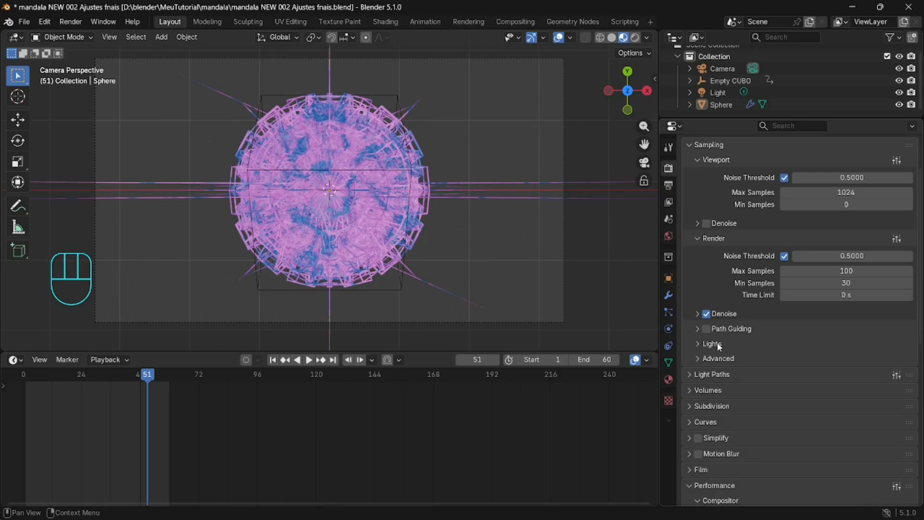
scroll(720, 335, "up", 3)
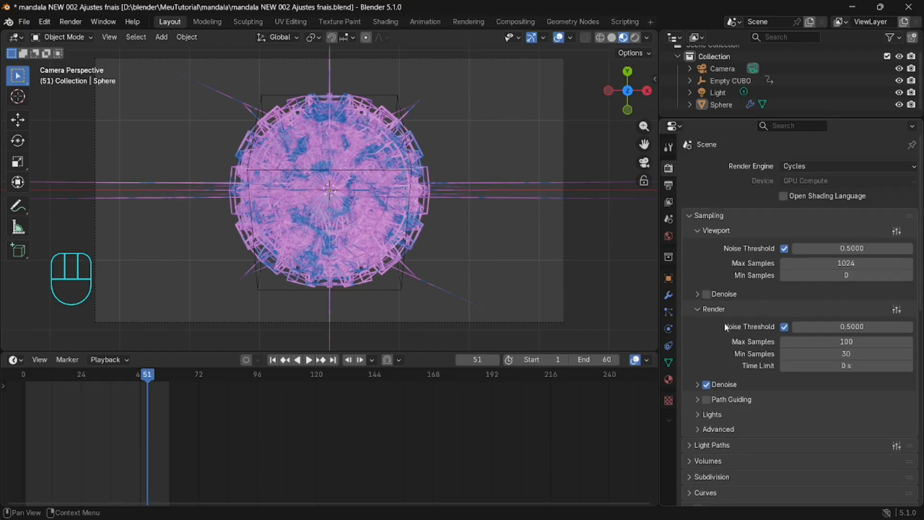
scroll(725, 327, "down", 6)
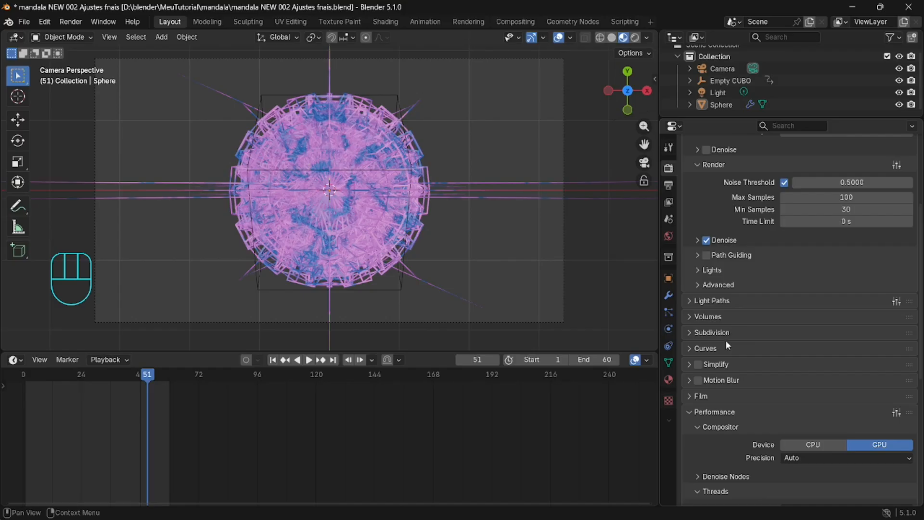
Examine the Volumes, Subdivision and Curves render settings, including the viewport display options for curves.
left_click(691, 316)
left_click(692, 316)
left_click(692, 332)
left_click(692, 332)
left_click(691, 348)
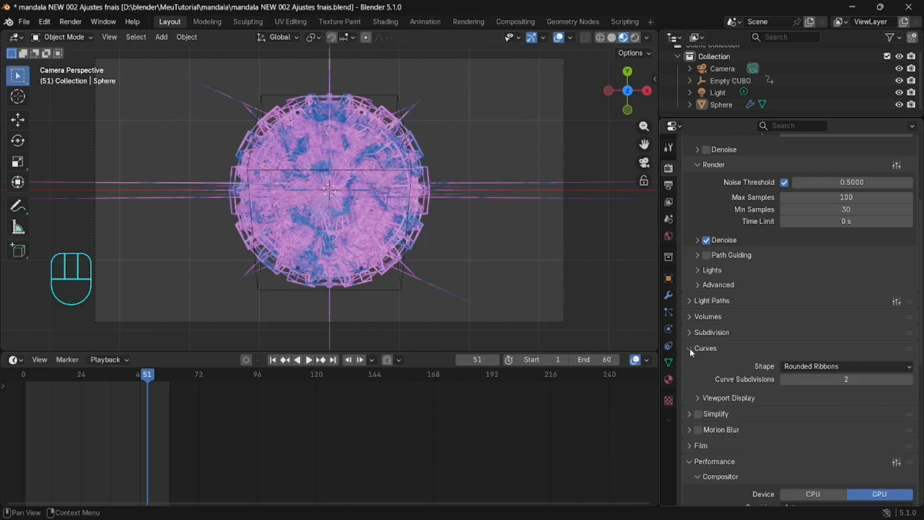
left_click(690, 348)
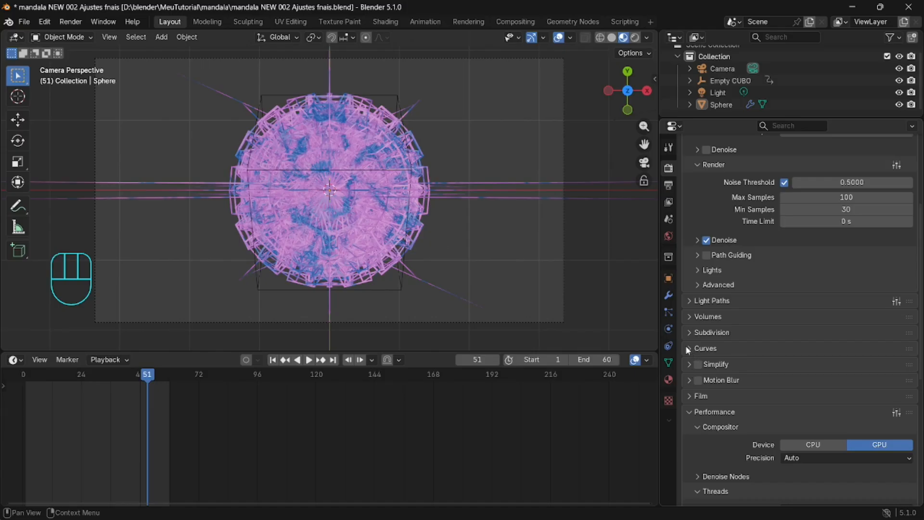
left_click(686, 346)
left_click(698, 398)
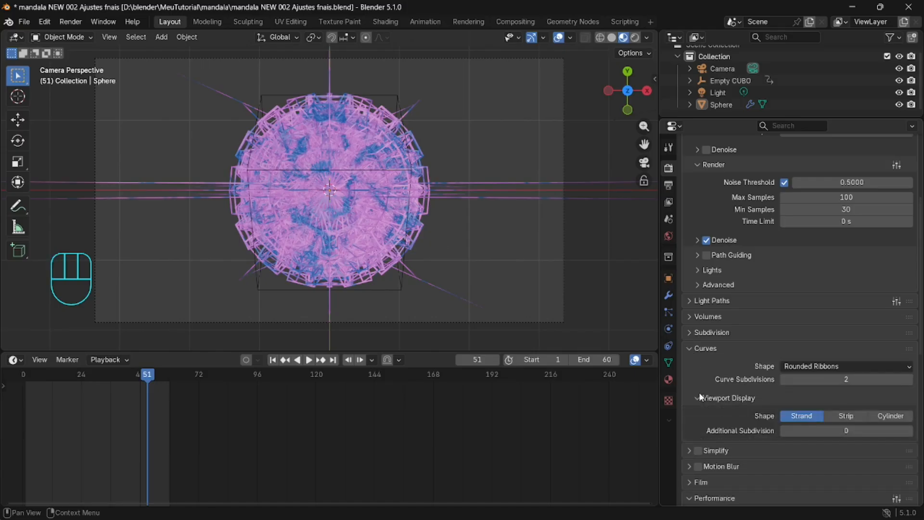
left_click(689, 349)
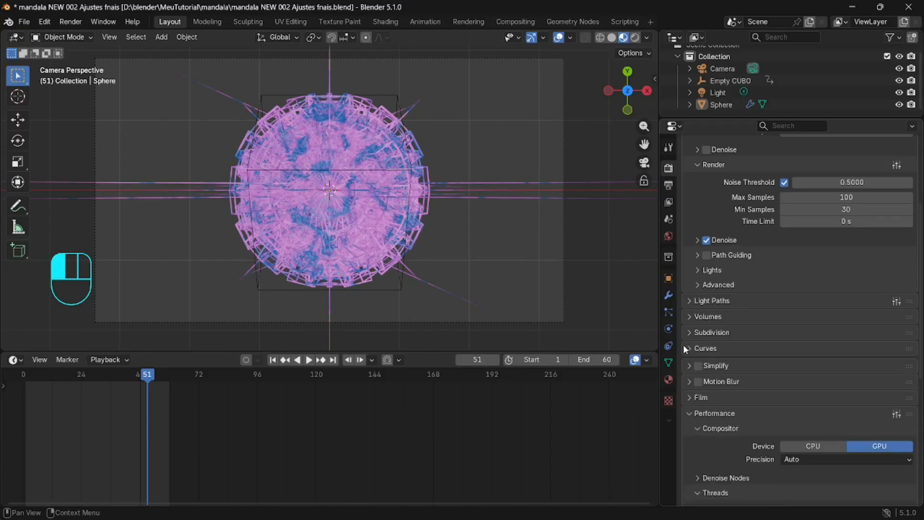
Enable Motion Blur for the Cycles render.
left_click(689, 380)
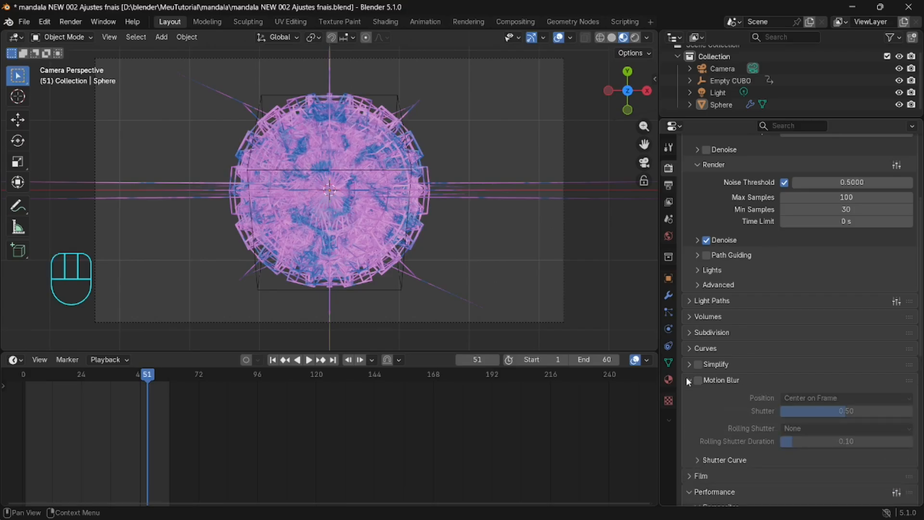
left_click(699, 380)
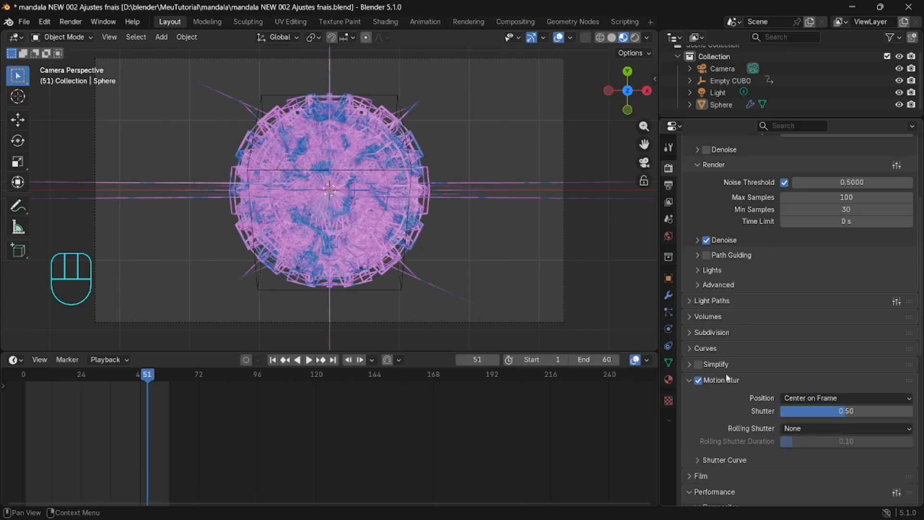
scroll(704, 373, "down", 3)
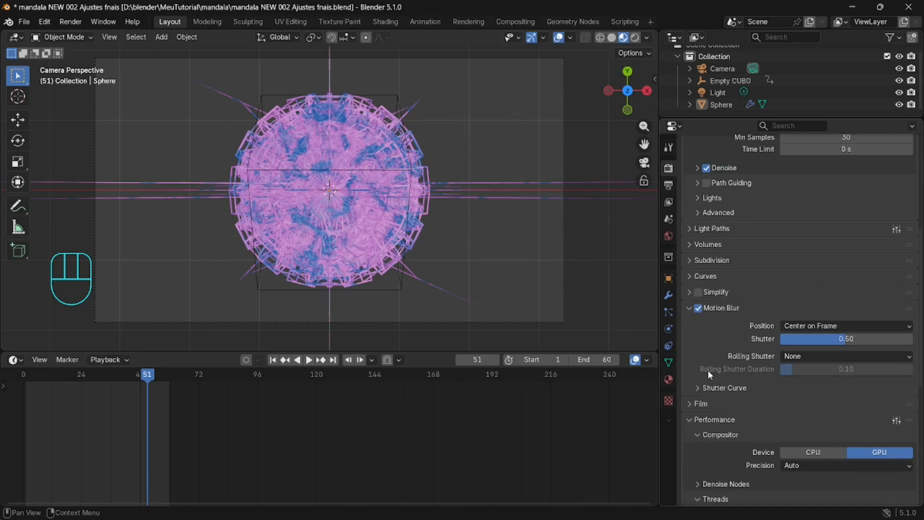
Expand the Film settings and enable Persistent Data for the final render in the Performance settings.
left_click(687, 403)
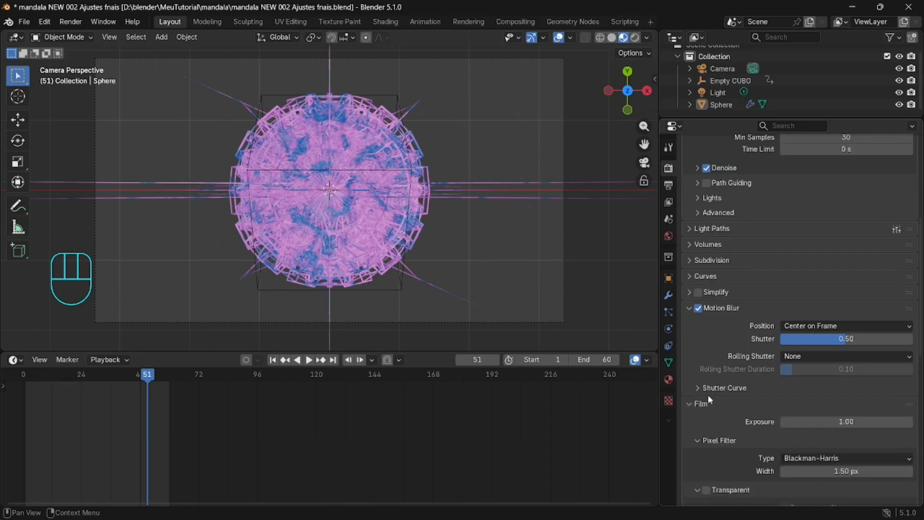
scroll(713, 392, "down", 3)
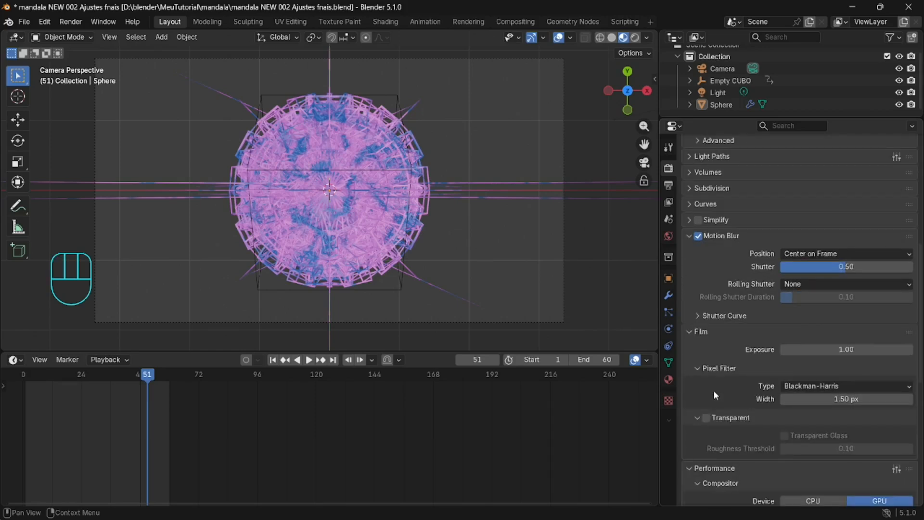
scroll(714, 392, "down", 7)
scroll(719, 386, "down", 4)
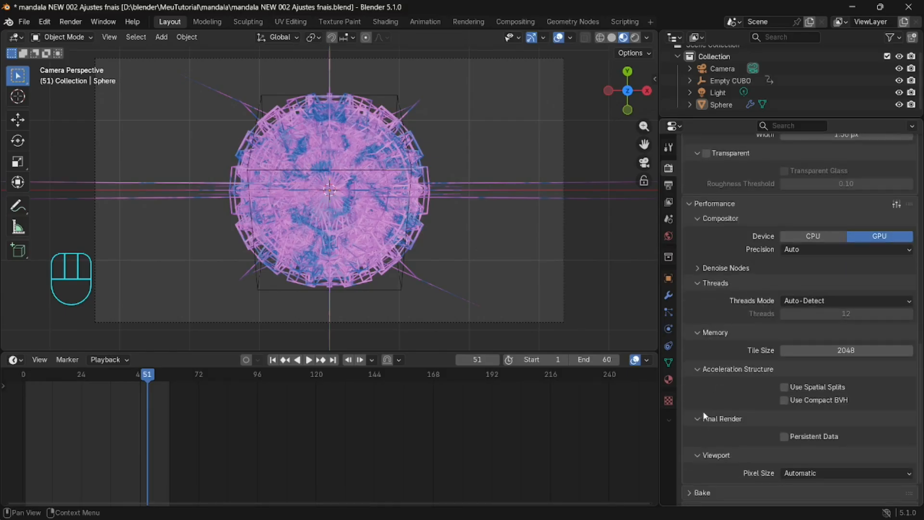
left_click(713, 420)
left_click(703, 422)
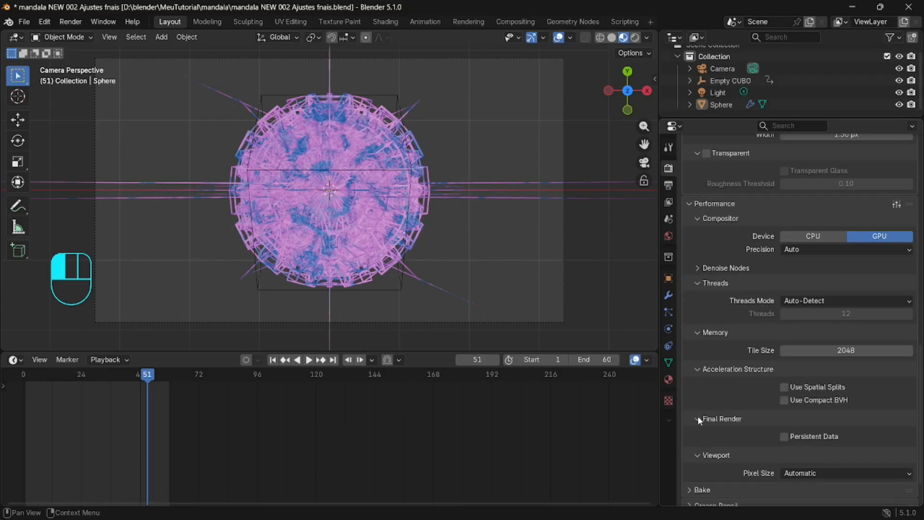
scroll(769, 433, "down", 2)
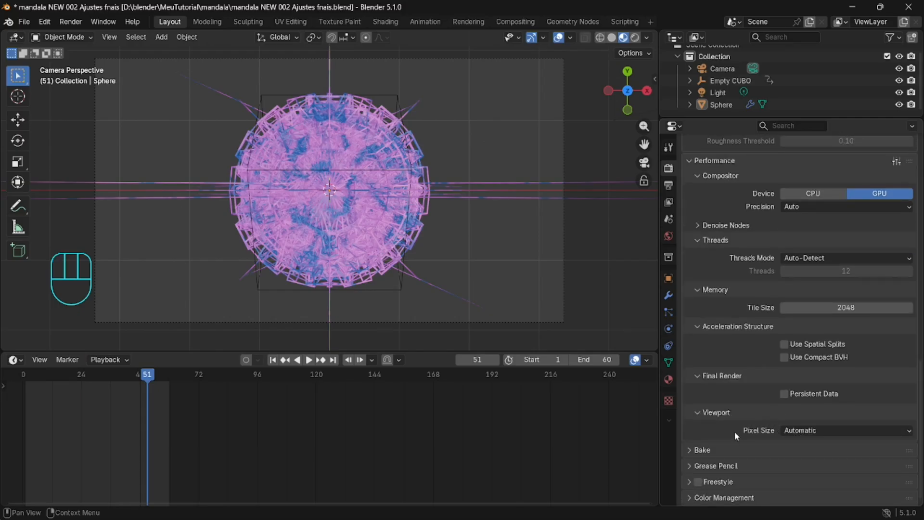
left_click(785, 394)
Choose High quality for the final render's OpenImageDenoise denoiser and enable its Use GPU option.
scroll(794, 336, "up", 1)
scroll(793, 334, "up", 3)
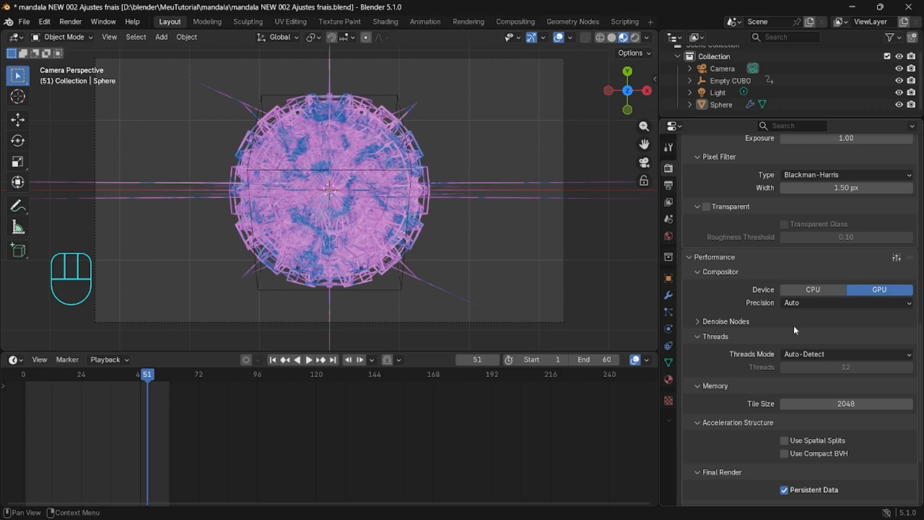
scroll(794, 325, "down", 2)
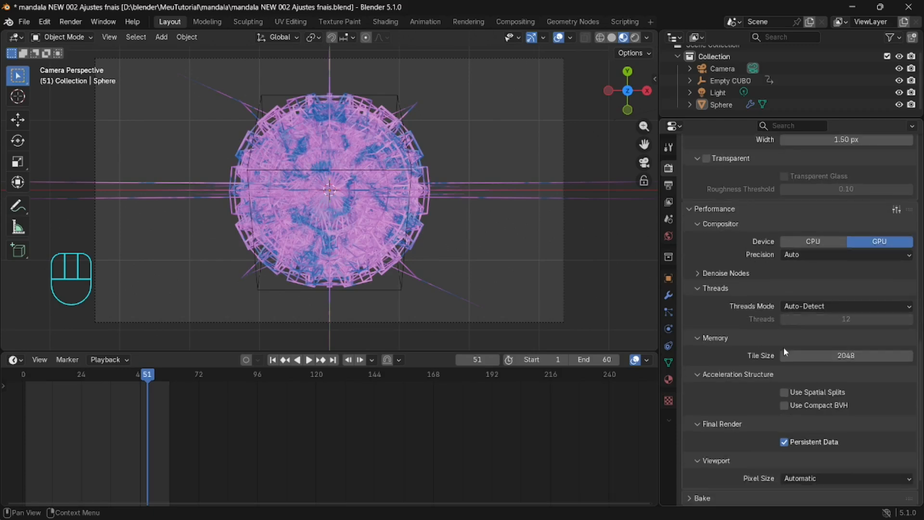
scroll(748, 291, "up", 12)
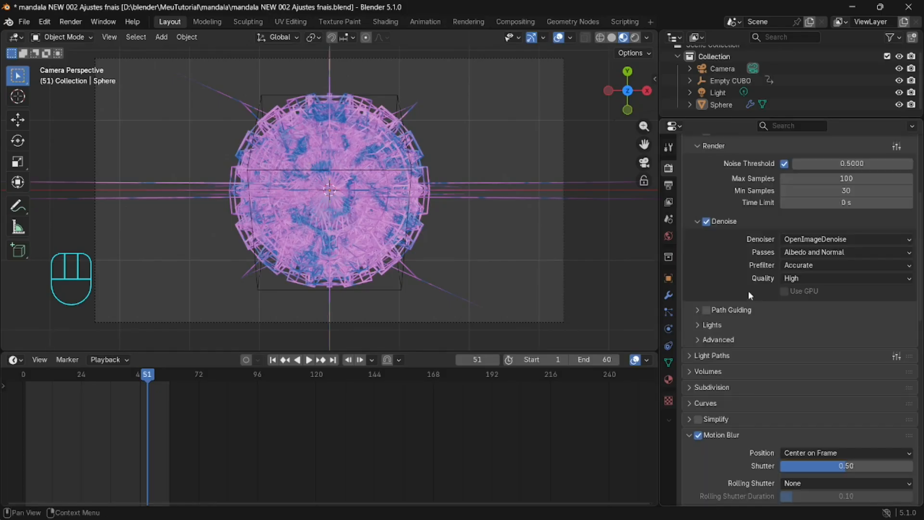
left_click(813, 281)
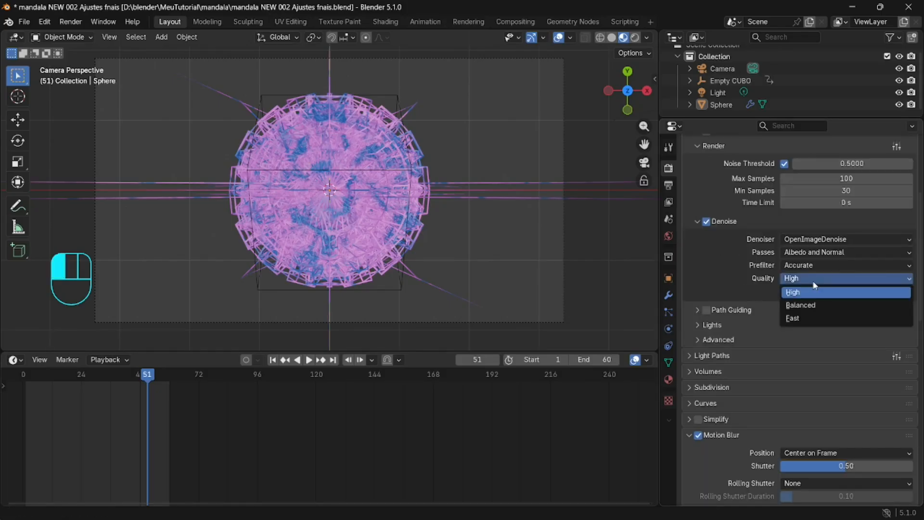
left_click(811, 289)
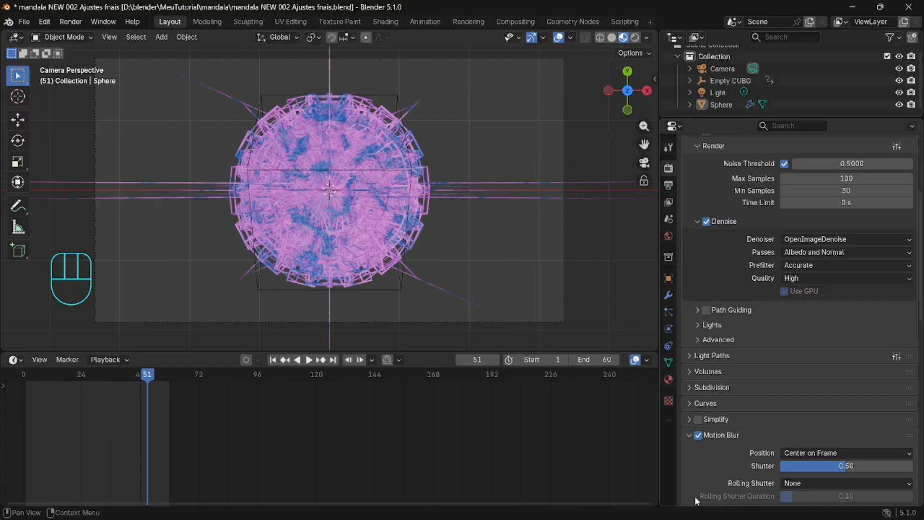
Set the render output's media type to Video in the Output properties.
left_click(669, 188)
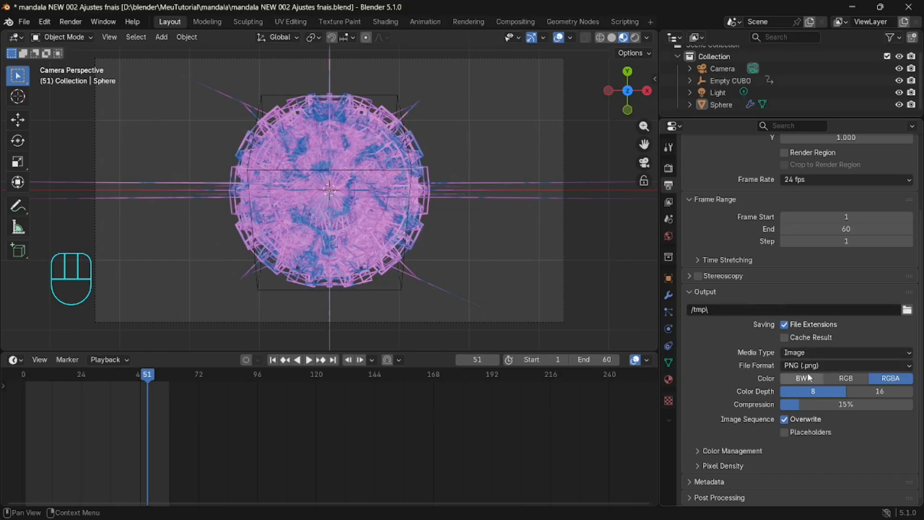
left_click(826, 366)
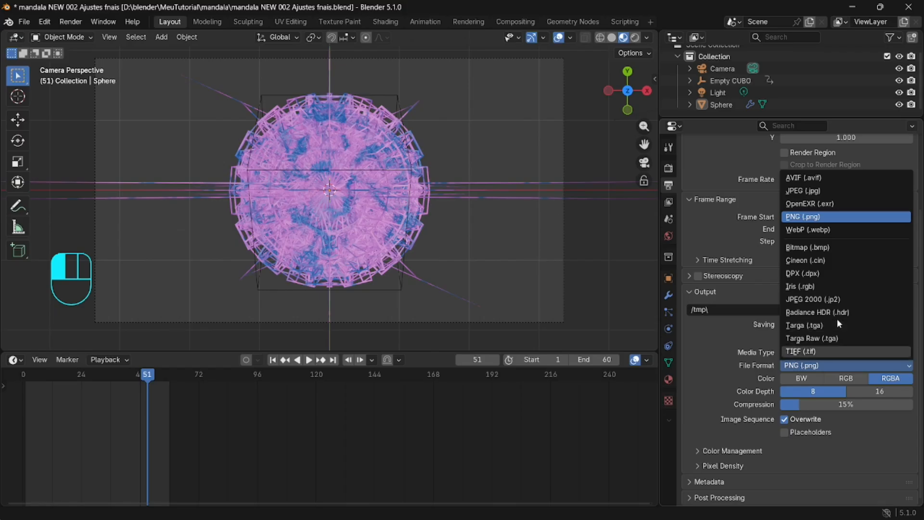
left_click(728, 351)
left_click(806, 353)
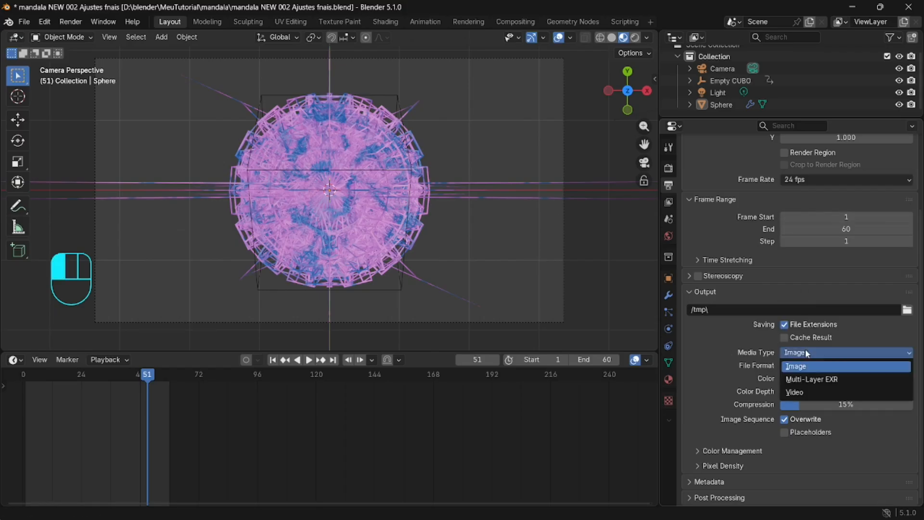
left_click(807, 391)
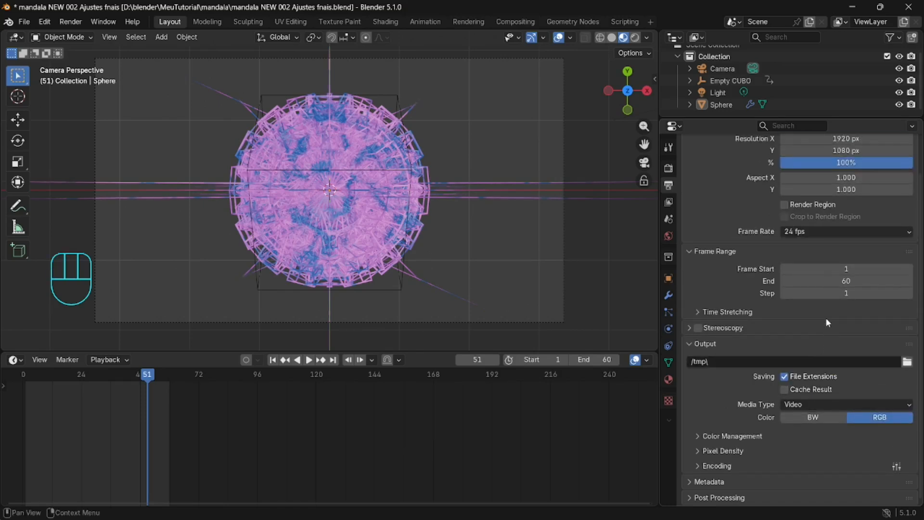
Reduce the render resolution scale to 70%.
scroll(825, 317, "up", 2)
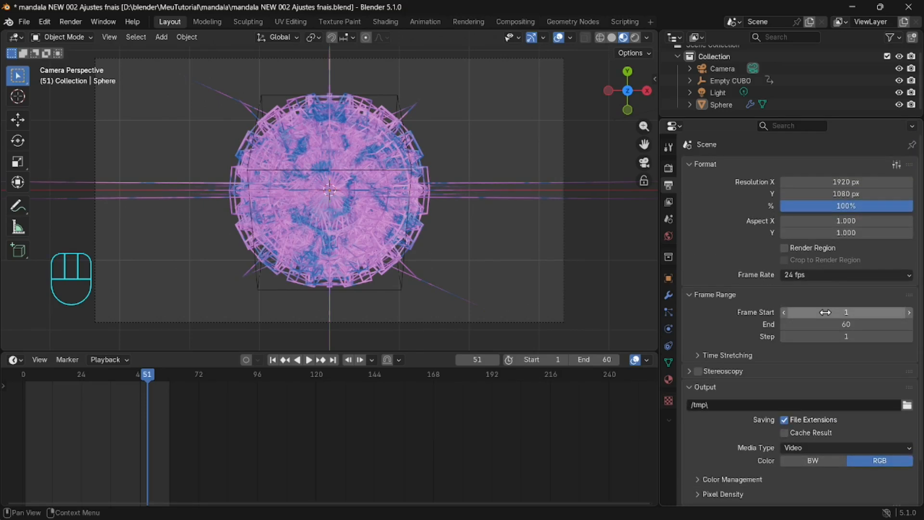
left_click(850, 207)
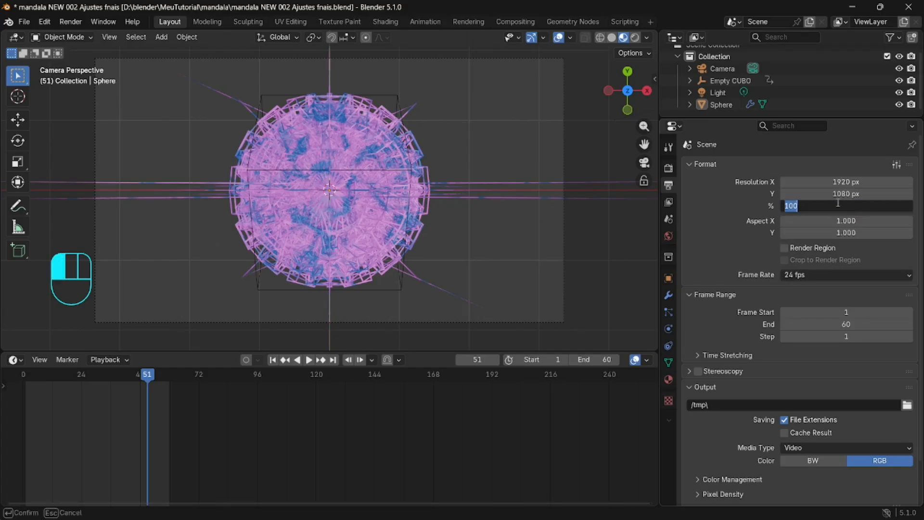
type("50")
key("Return")
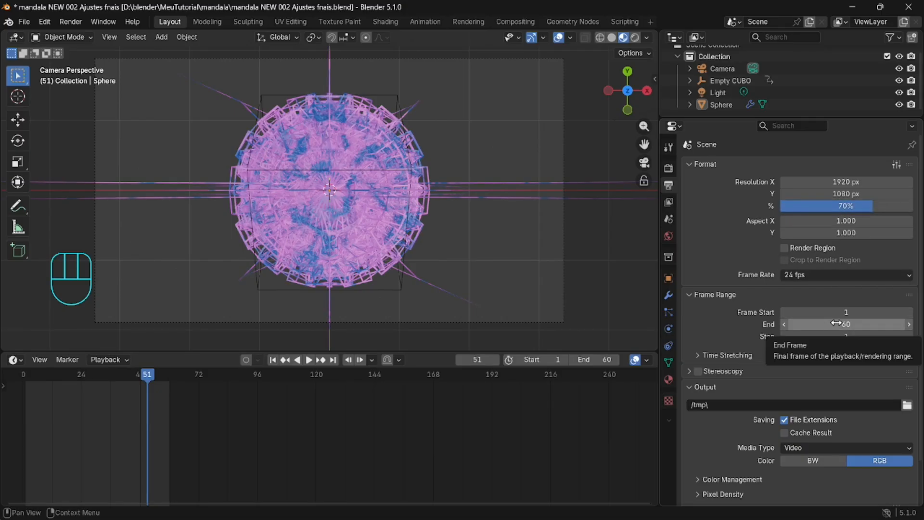
Set the output folder to D:\blender\MeuTutorial\mandala\render\ and keep Video as the media type.
scroll(836, 324, "down", 2)
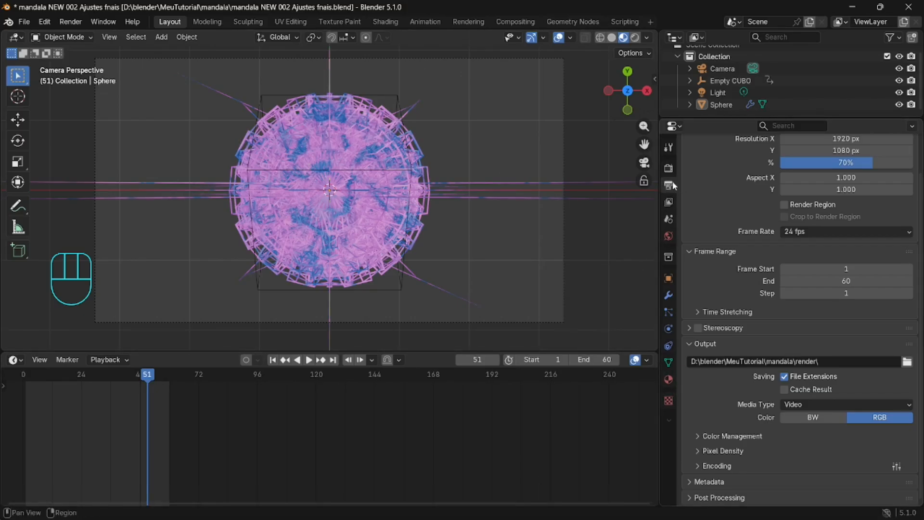
scroll(771, 242, "up", 3)
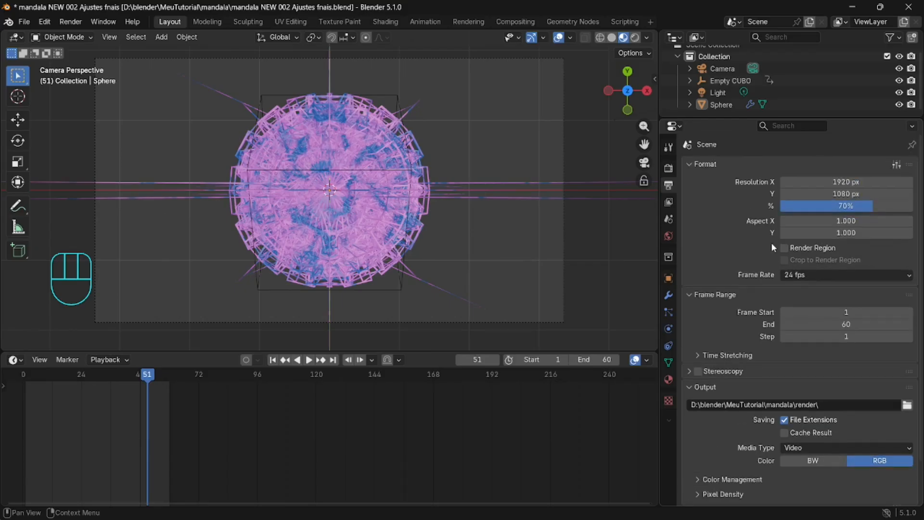
scroll(771, 241, "down", 3)
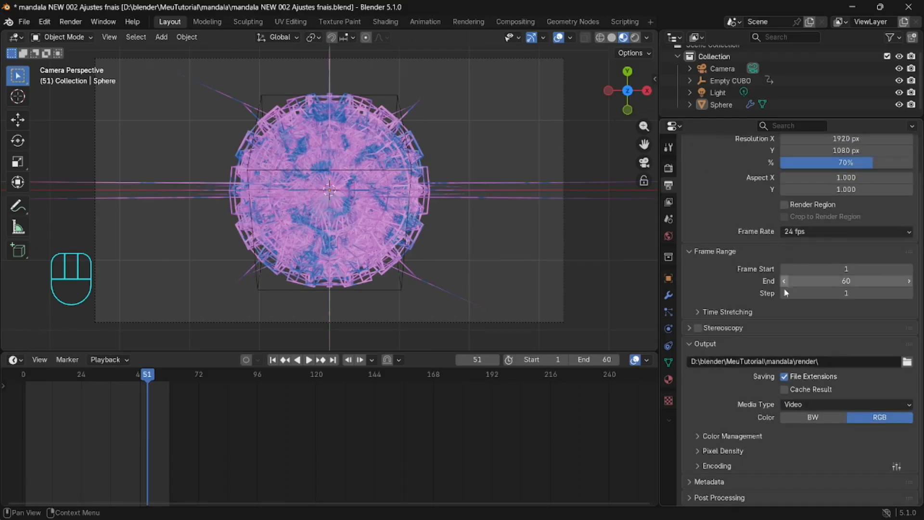
left_click(834, 401)
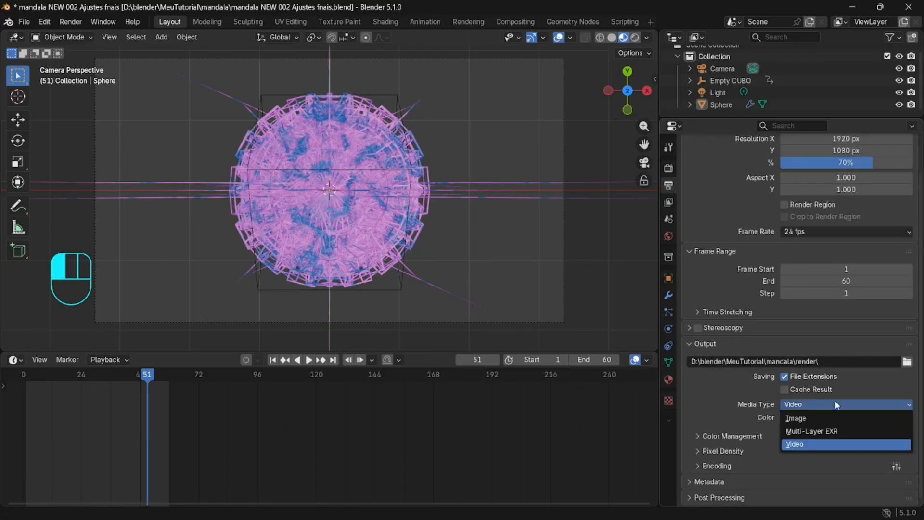
left_click(834, 444)
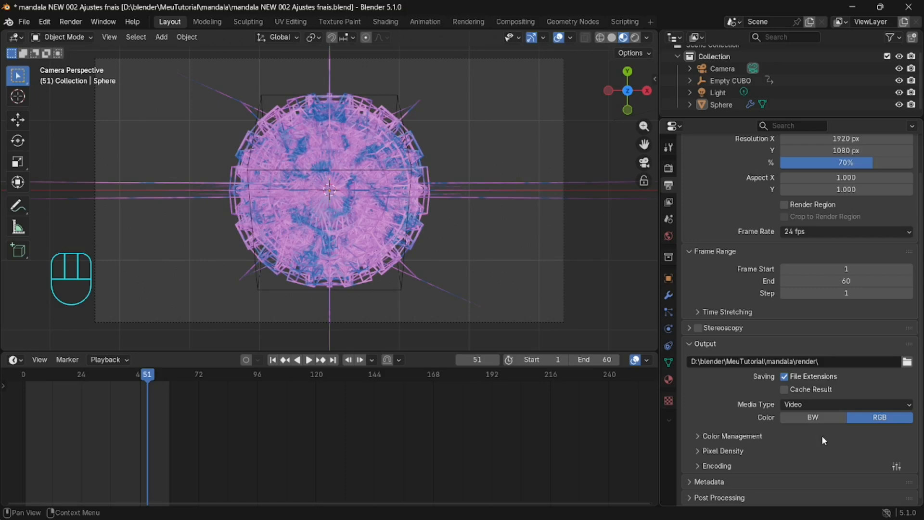
Expand the Encoding settings and set the video container to MPEG-4.
left_click(697, 466)
scroll(737, 440, "down", 5)
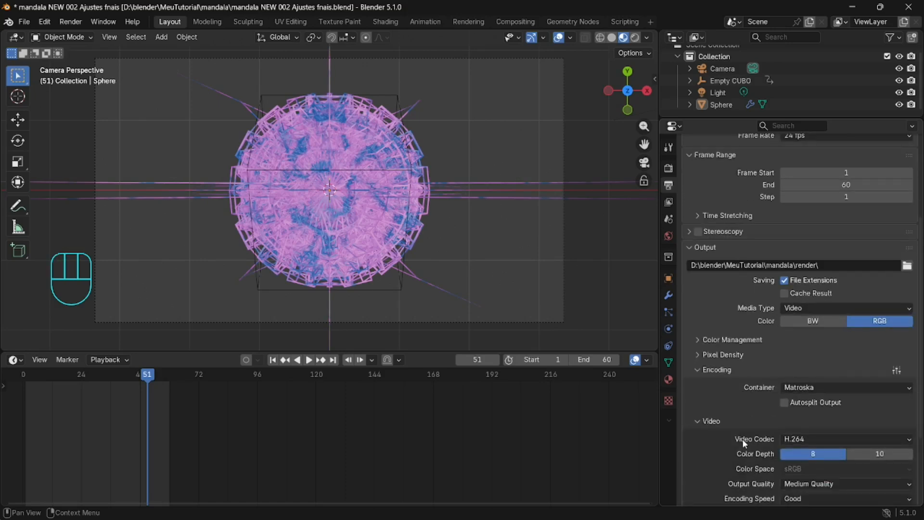
left_click(830, 387)
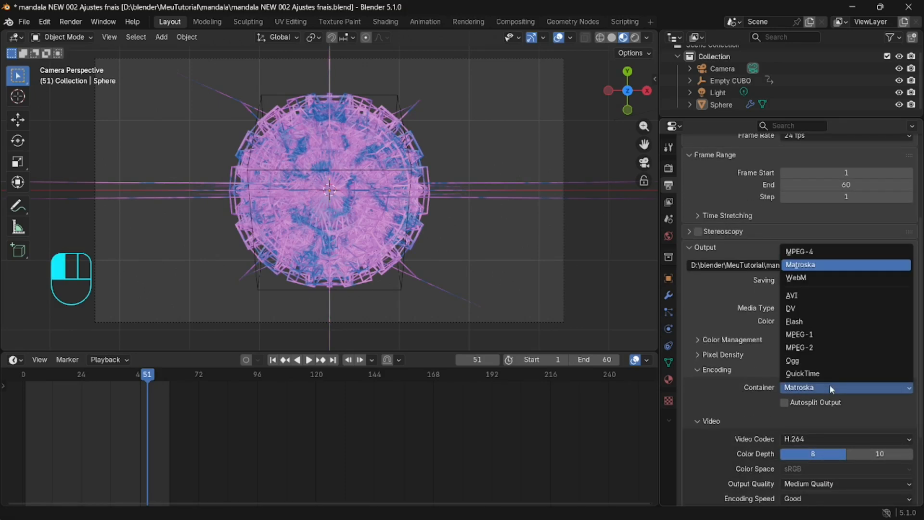
left_click(819, 250)
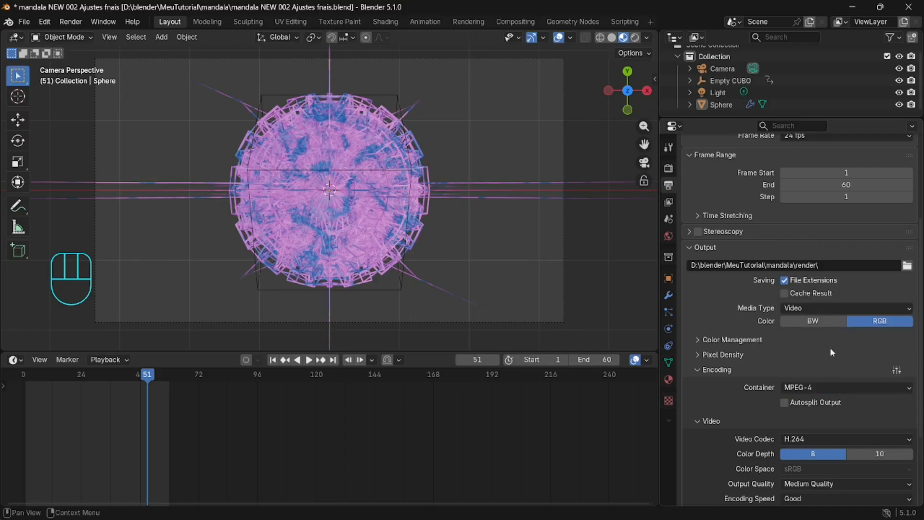
Review the video's output quality and encoding speed settings, and open the list of audio codecs.
scroll(836, 406, "down", 3)
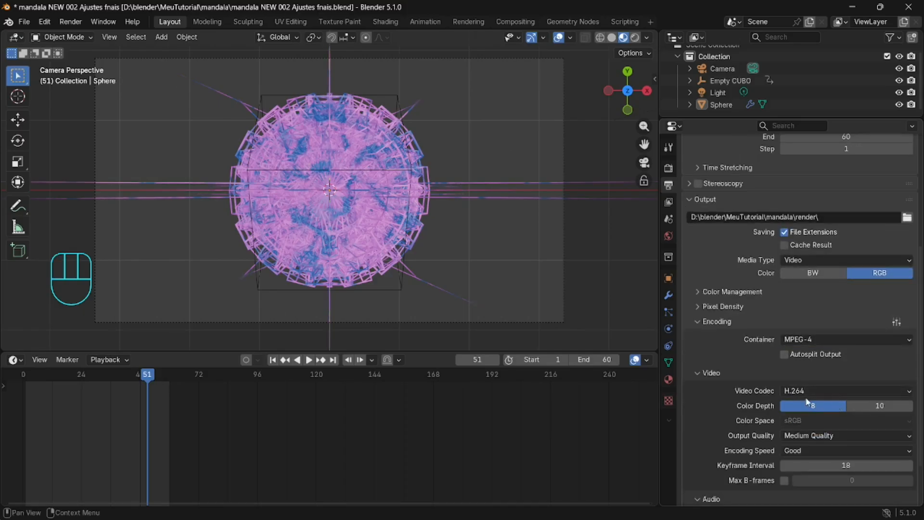
left_click(823, 435)
left_click(812, 449)
scroll(748, 421, "down", 3)
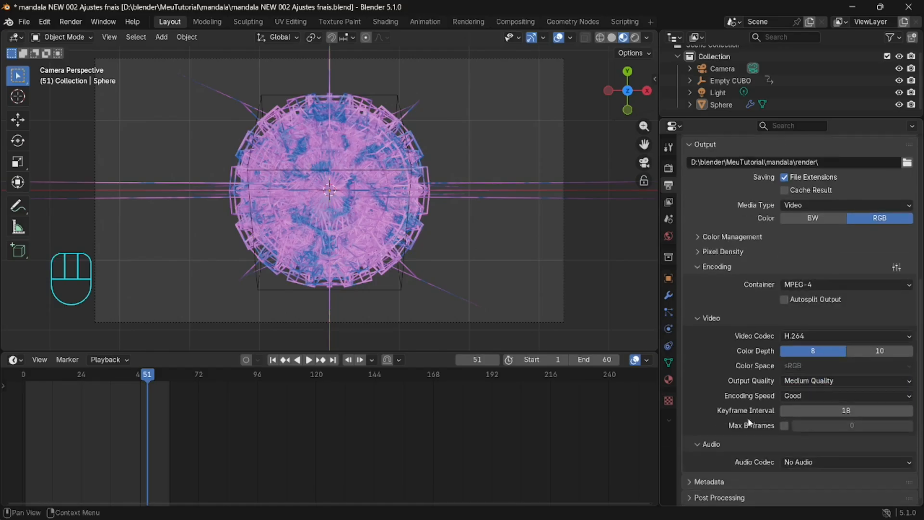
left_click(803, 463)
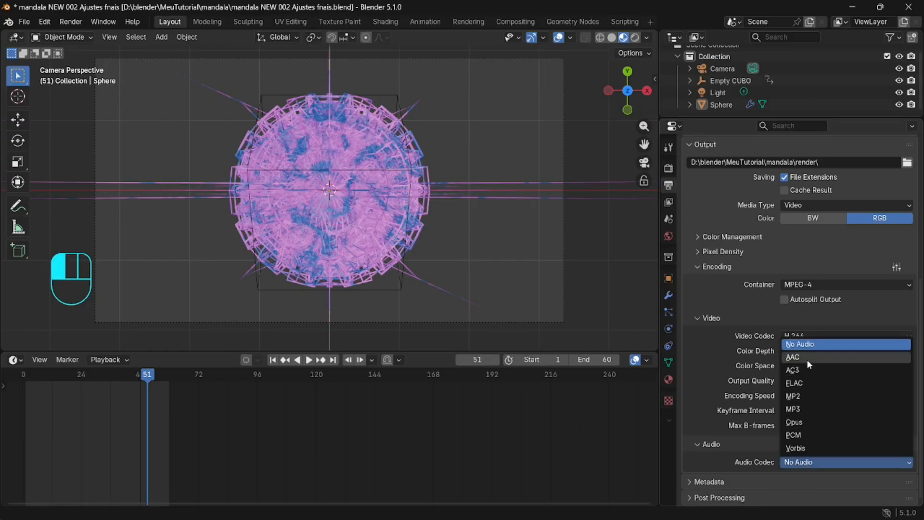